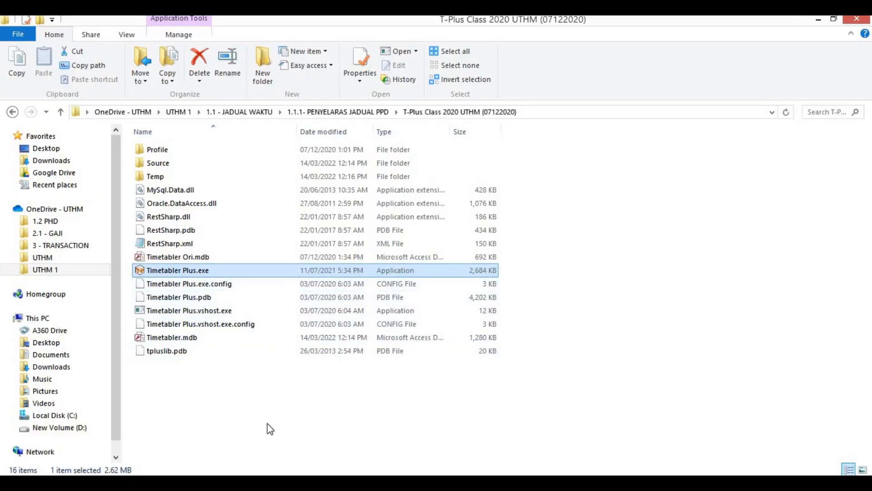
# Step: Launch Timetabler Plus.exe from inside the T-Plus Class 2020 UTHM (07122020) folder
pyautogui.click(203, 273)
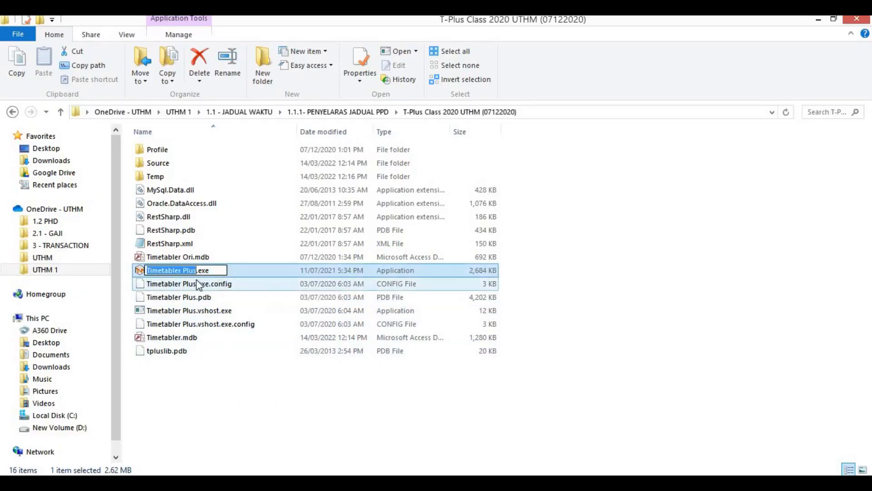
pyautogui.click(239, 393)
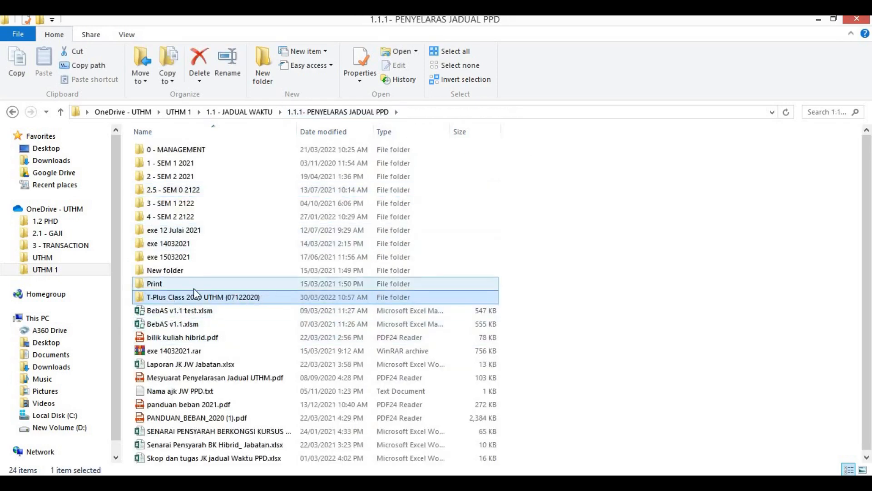
pyautogui.doubleClick(169, 298)
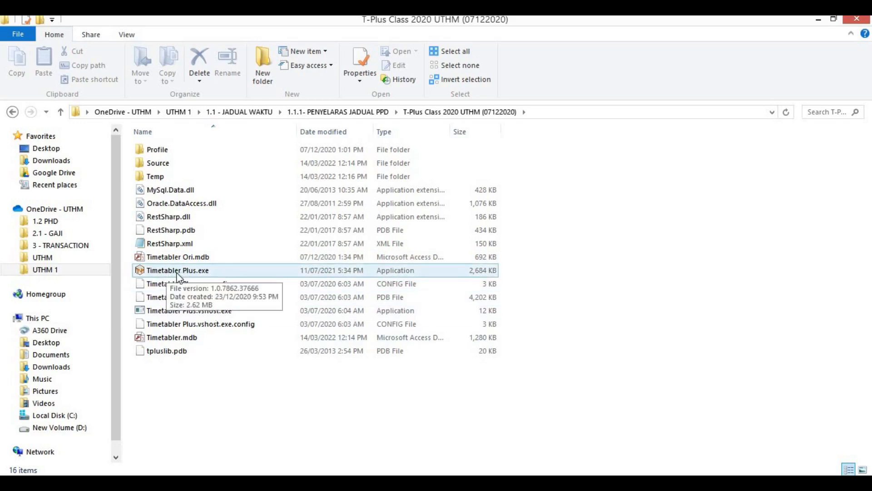
pyautogui.click(275, 271)
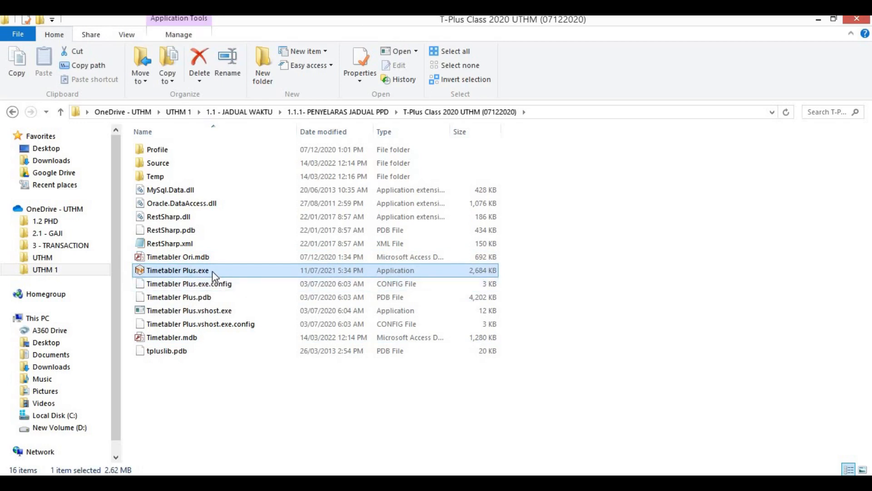
pyautogui.doubleClick(193, 272)
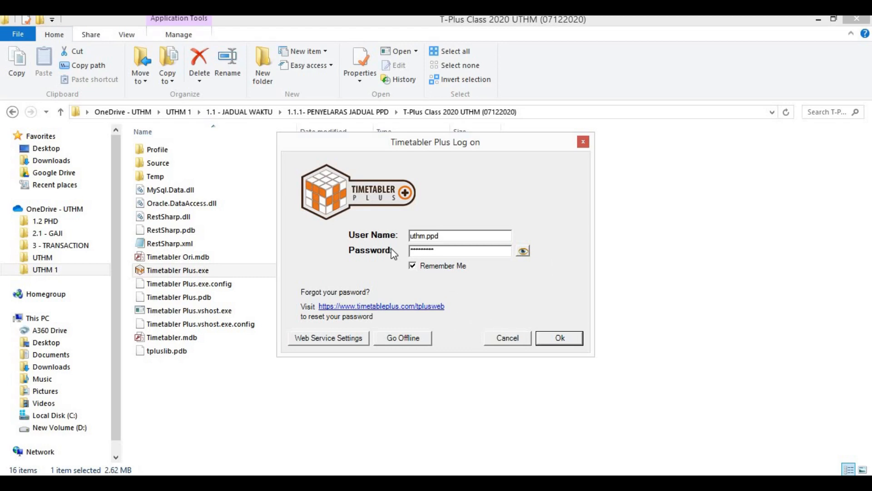
# Step: Sign in to Timetabler Plus with the prefilled user name and password
pyautogui.click(559, 341)
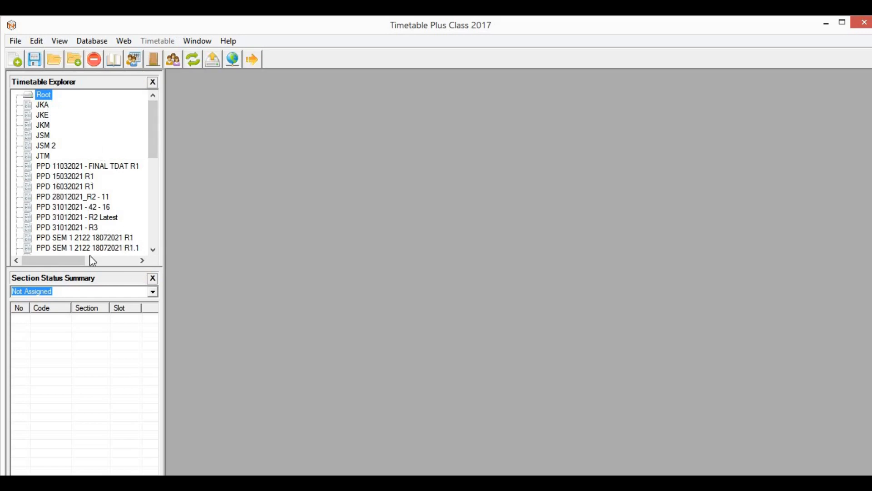
# Step: Browse the Timetable Explorer list and select the PPD_Sem 2 2122_27 Jan R1 timetable
pyautogui.moveTo(153, 130)
pyautogui.mouseDown()
pyautogui.moveTo(152, 236)
pyautogui.moveTo(165, 190)
pyautogui.moveTo(161, 113)
pyautogui.moveTo(161, 122)
pyautogui.mouseUp()
pyautogui.click(46, 126)
pyautogui.click(15, 41)
pyautogui.moveTo(129, 55)
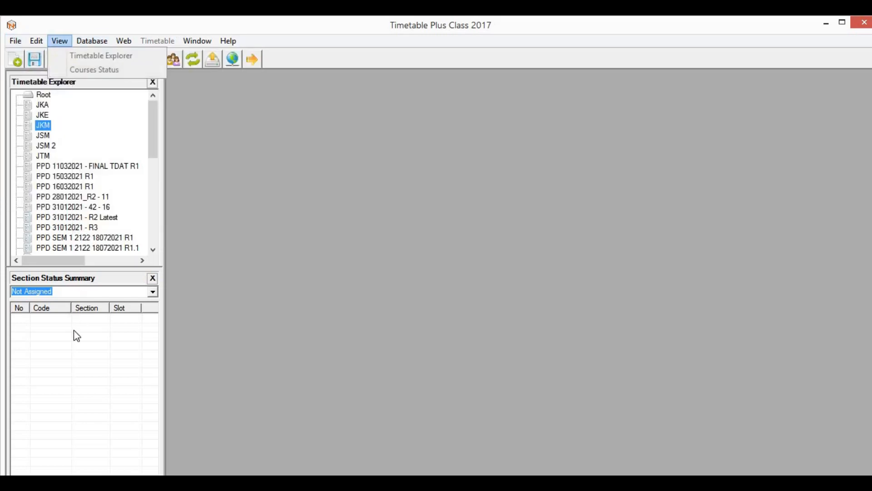
pyautogui.click(82, 26)
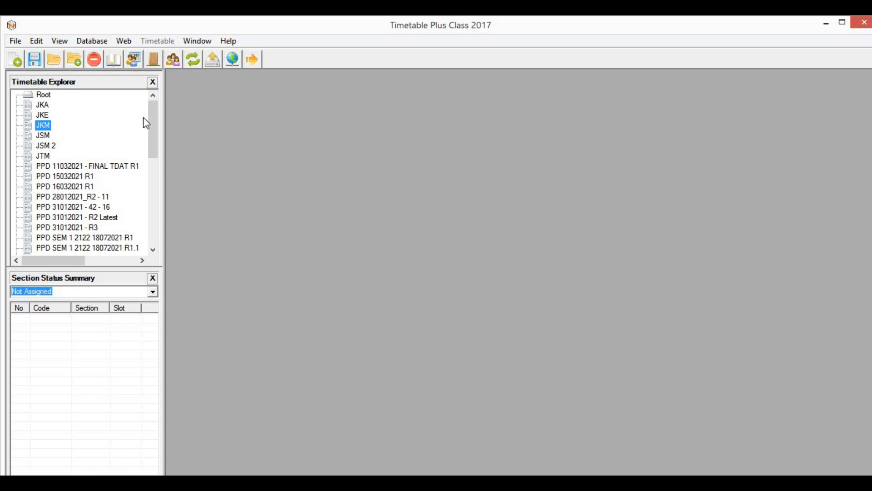
pyautogui.moveTo(156, 132); pyautogui.dragTo(150, 105)
pyautogui.scroll(-8, 95, 229)
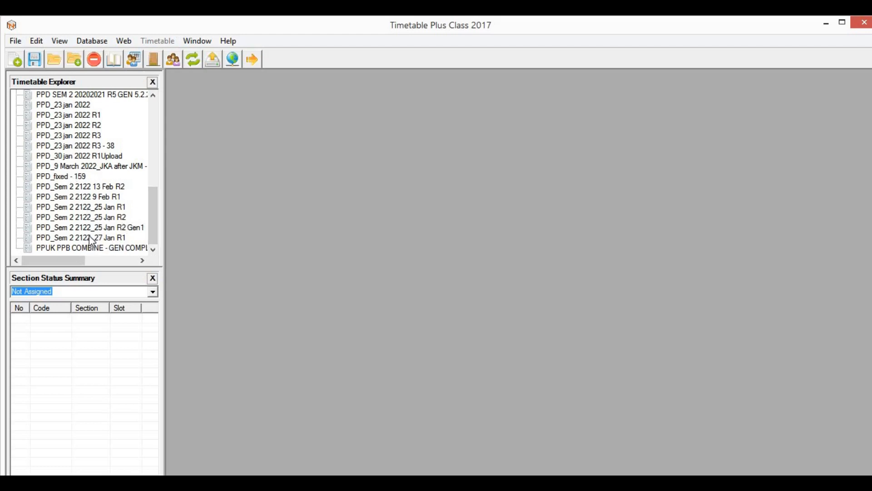
pyautogui.click(111, 238)
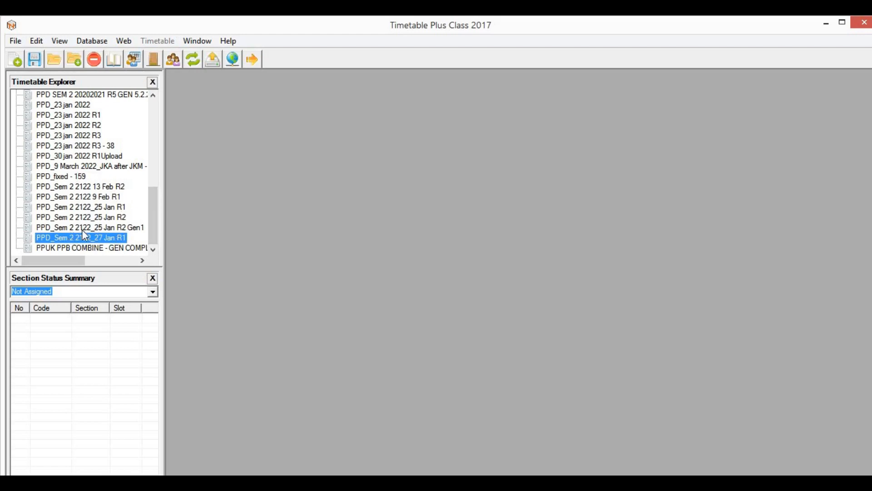
# Step: Open PPD_Sem 2 2122_27 Jan R1 and review its time structure, room grid and group tree
pyautogui.doubleClick(88, 238)
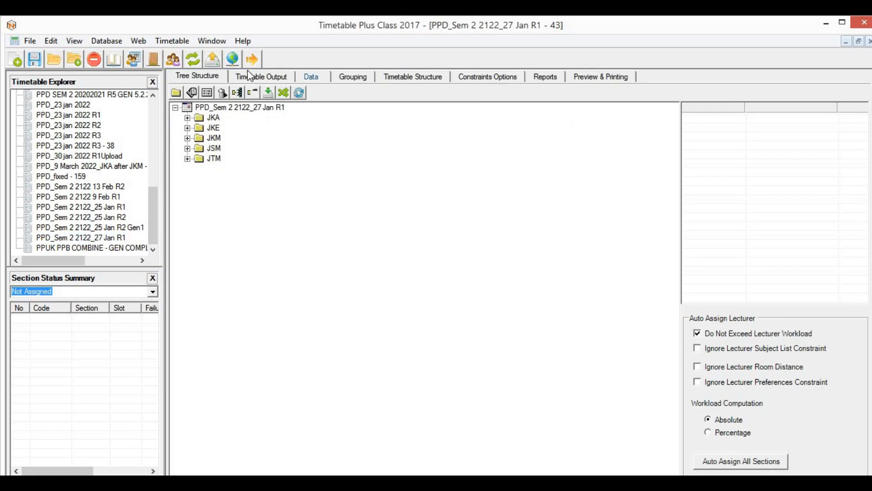
pyautogui.click(433, 77)
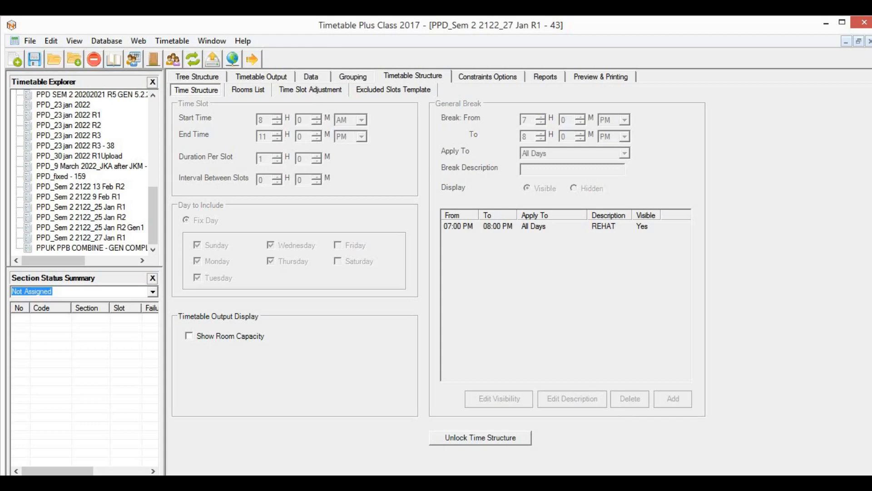
pyautogui.click(241, 75)
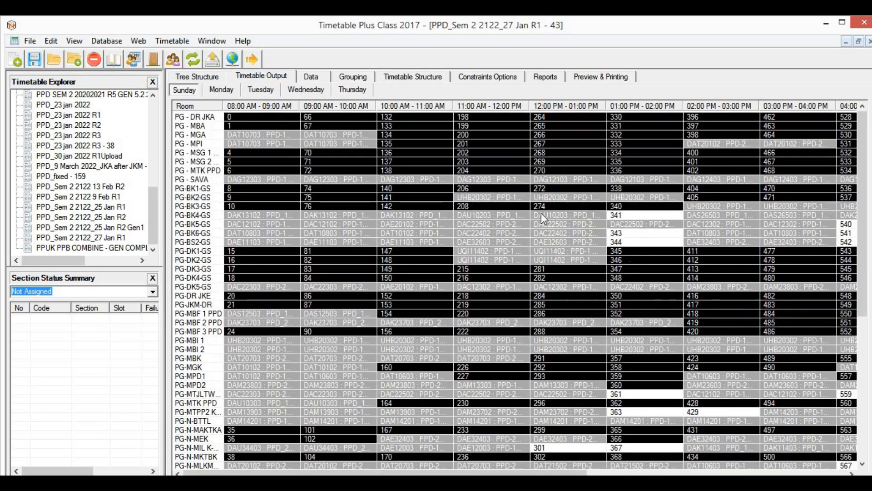
pyautogui.click(190, 78)
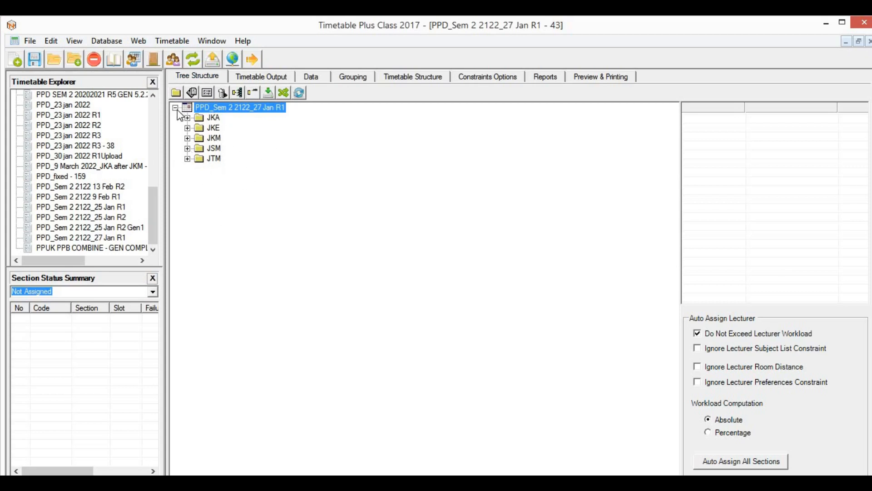
pyautogui.click(32, 42)
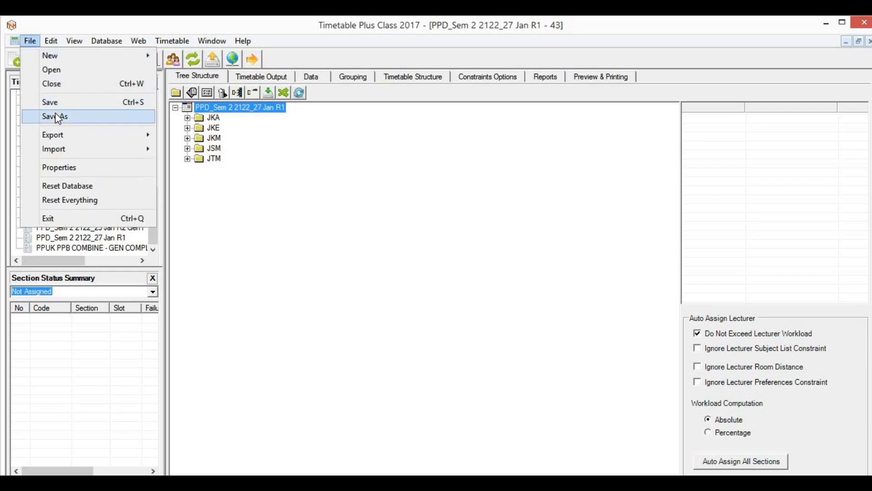
# Step: Save the timetable as a new copy with Schedule Name PPD_Sem 1 2223 R1
pyautogui.click(84, 115)
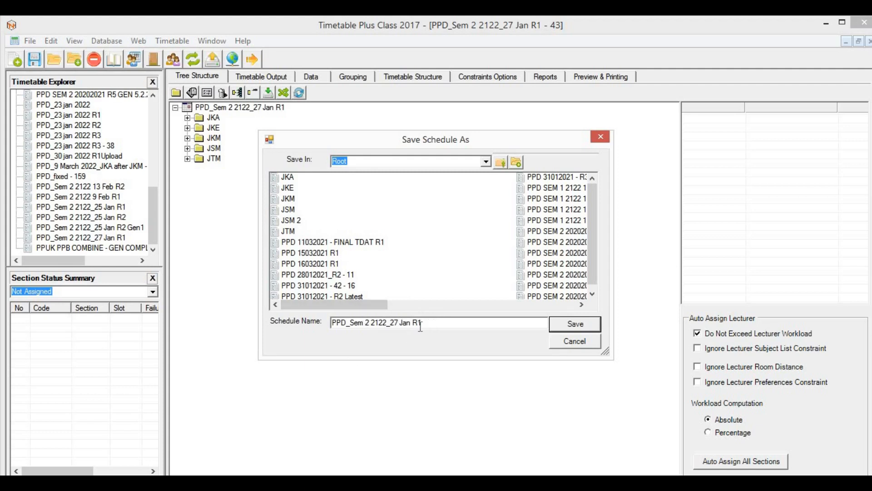
pyautogui.moveTo(422, 324); pyautogui.dragTo(367, 325)
pyautogui.write('1 22 2')
pyautogui.press('BackSpace')
pyautogui.press('BackSpace')
pyautogui.press('BackSpace')
pyautogui.write('223 R1')
pyautogui.click(577, 327)
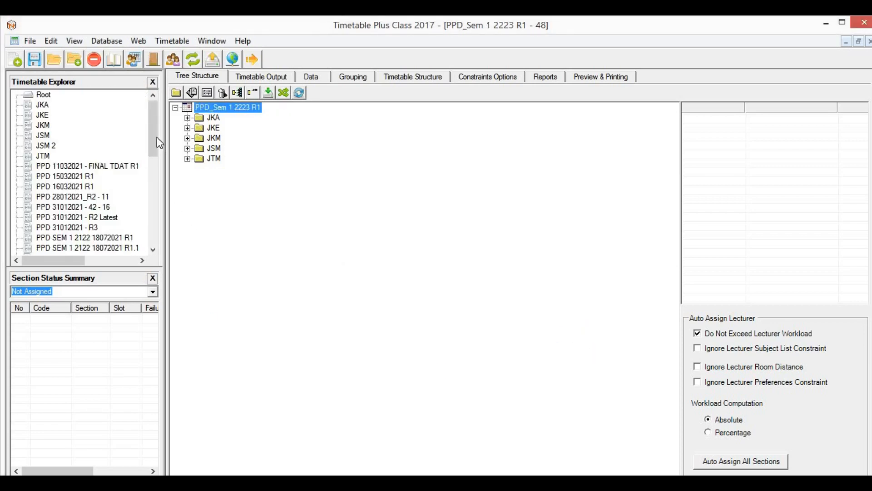
pyautogui.moveTo(157, 138); pyautogui.dragTo(154, 243)
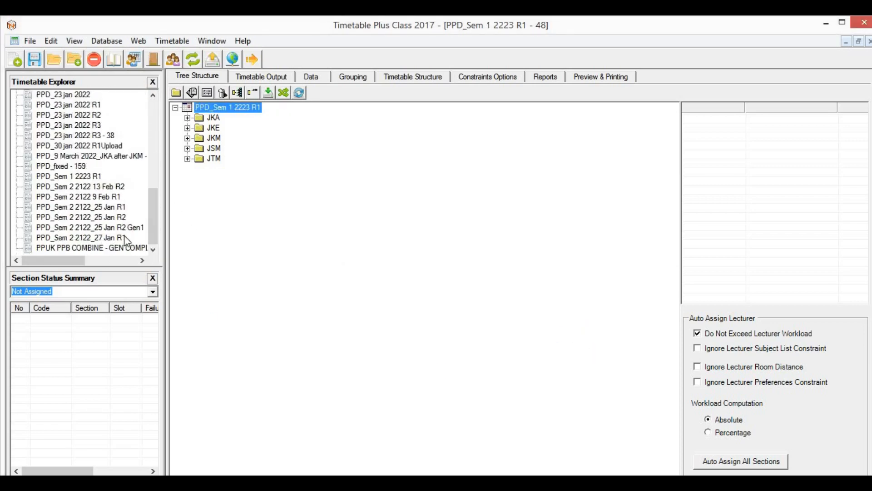
# Step: Select PPD_Sem 1 2223 R1 and expand JKA > TAHUN 1 > 1DAA_21 GA, viewing their group details
pyautogui.click(93, 178)
pyautogui.click(235, 111)
pyautogui.click(216, 160)
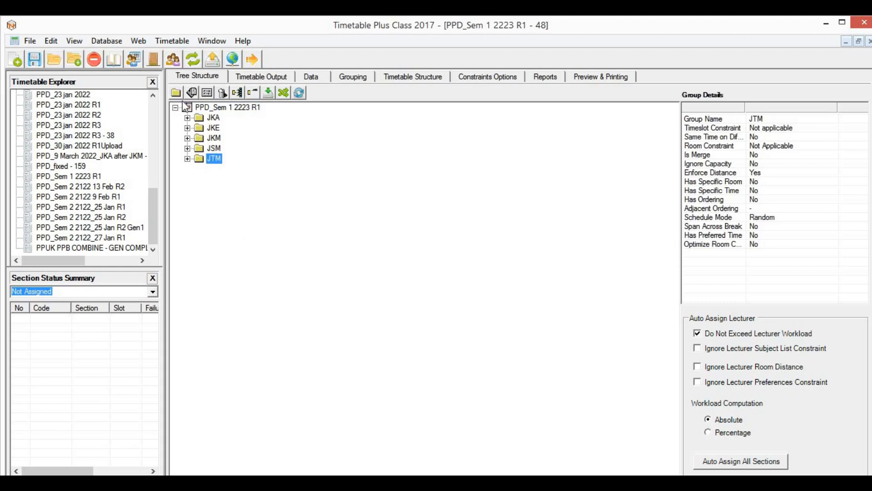
pyautogui.click(187, 118)
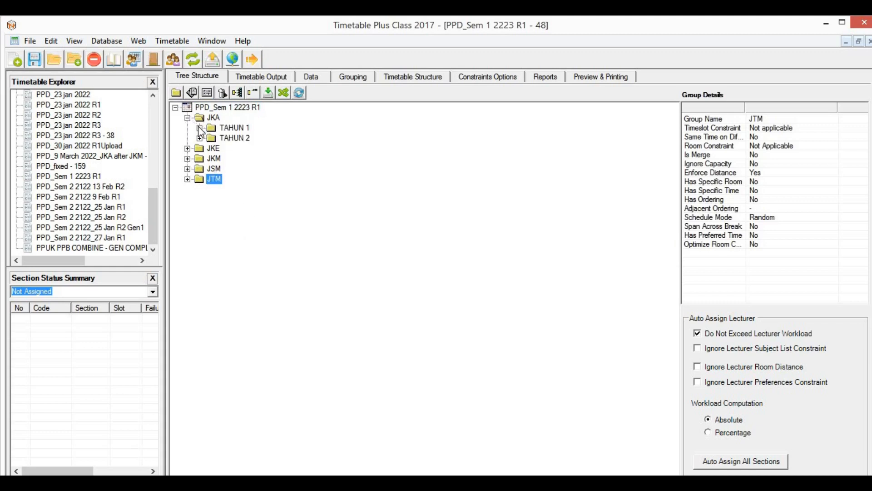
pyautogui.click(199, 128)
pyautogui.click(212, 138)
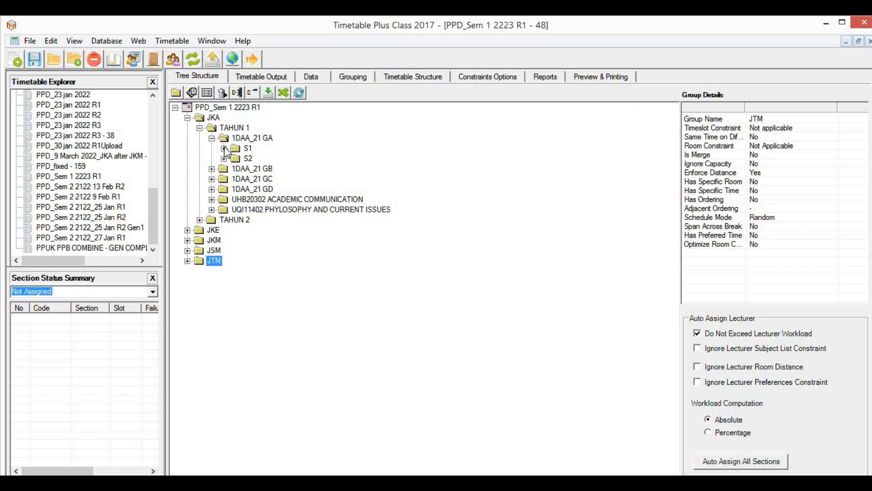
pyautogui.click(241, 128)
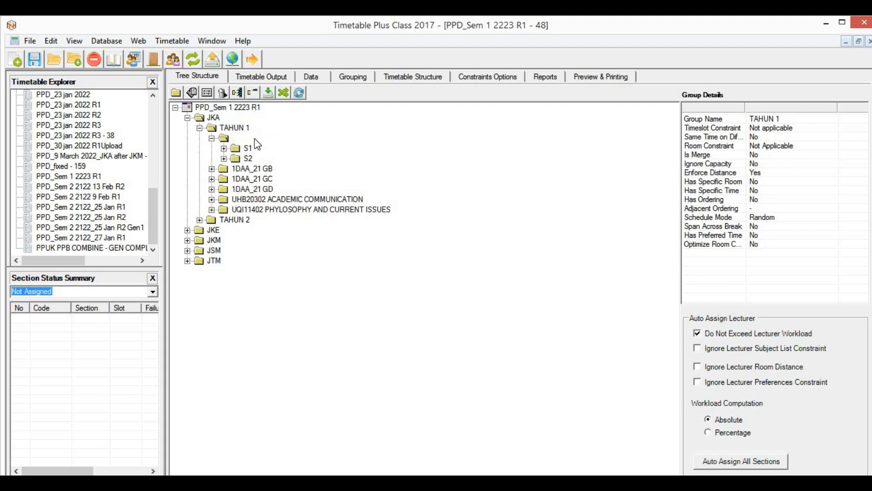
pyautogui.click(251, 138)
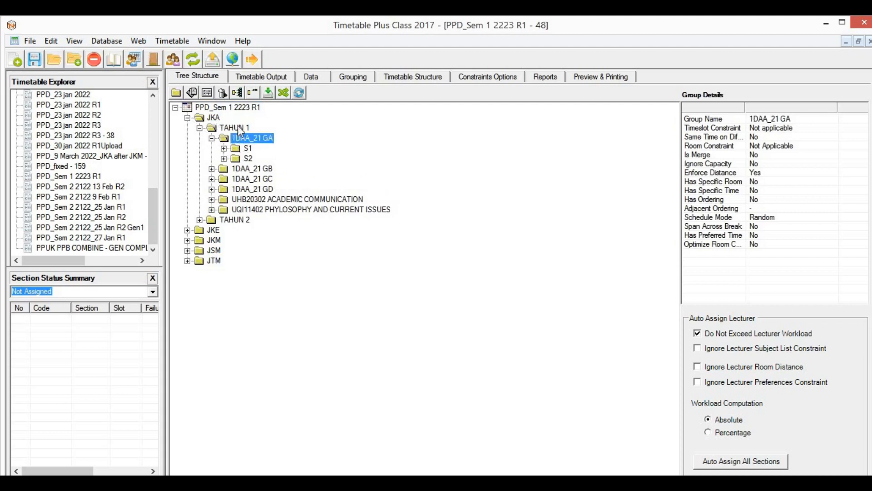
pyautogui.click(241, 129)
pyautogui.click(250, 138)
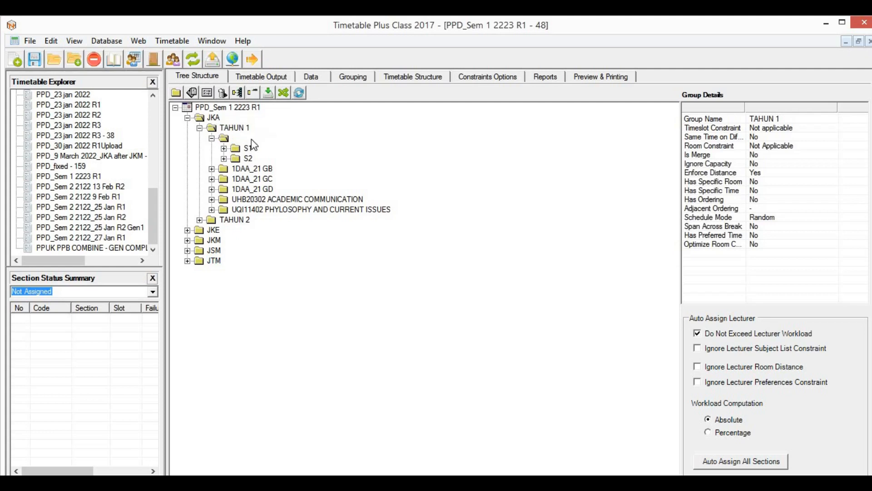
# Step: Drill into S1 to view the DAC12102 Physics for Civil Engineering lecture section details
pyautogui.click(224, 148)
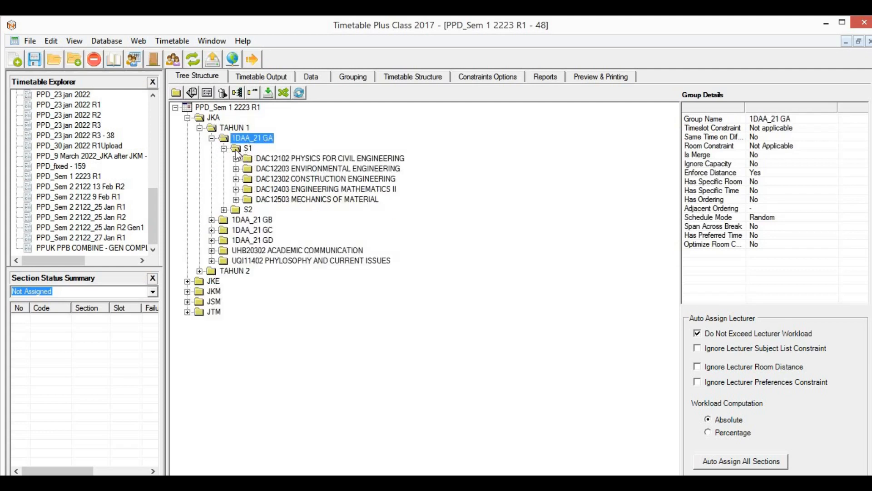
pyautogui.click(236, 158)
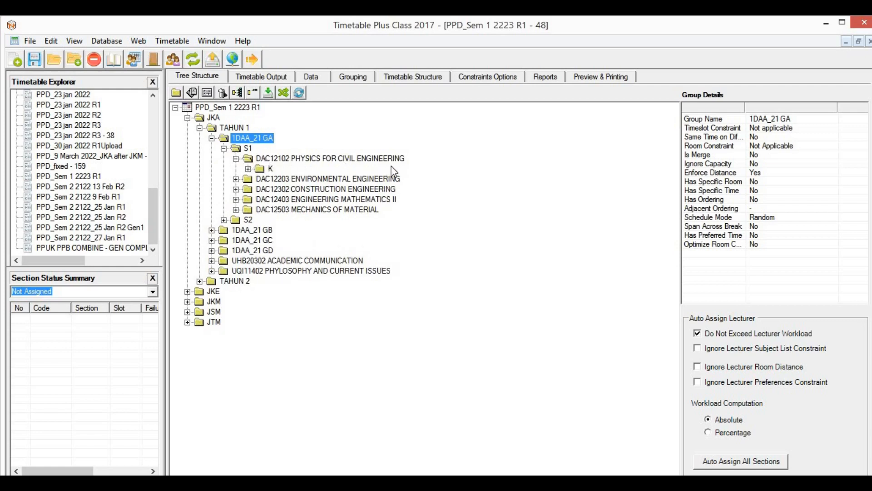
pyautogui.click(319, 159)
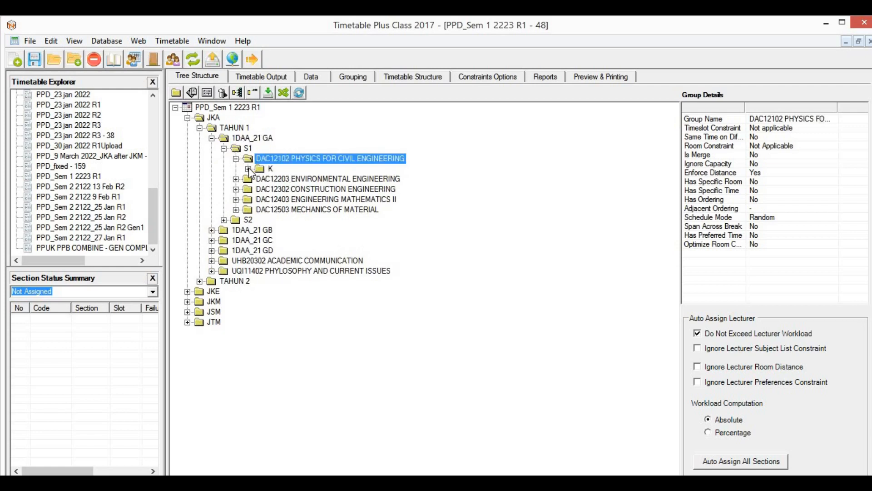
pyautogui.click(248, 169)
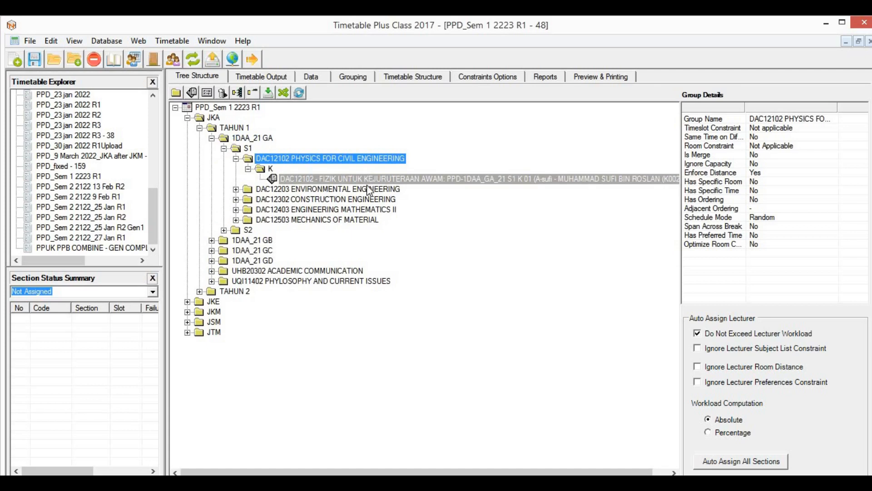
pyautogui.click(366, 179)
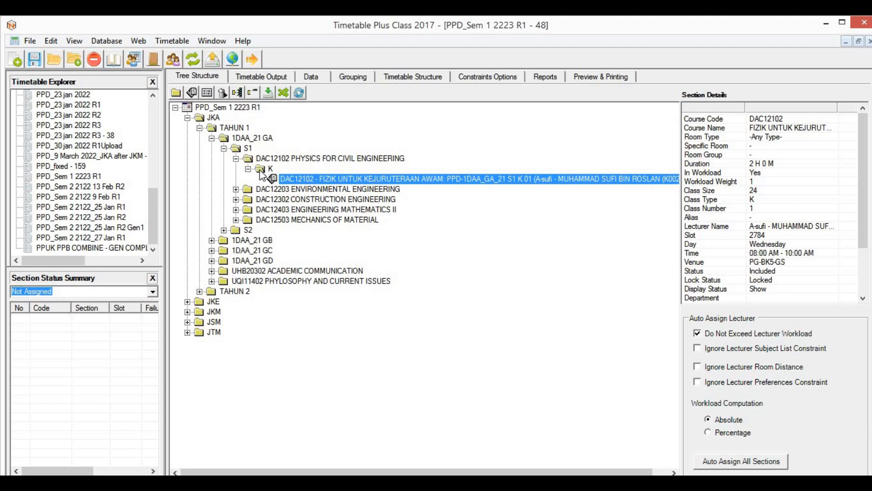
# Step: Collapse the 1DAA_21 GA, TAHUN 1 and JKA nodes
pyautogui.click(211, 138)
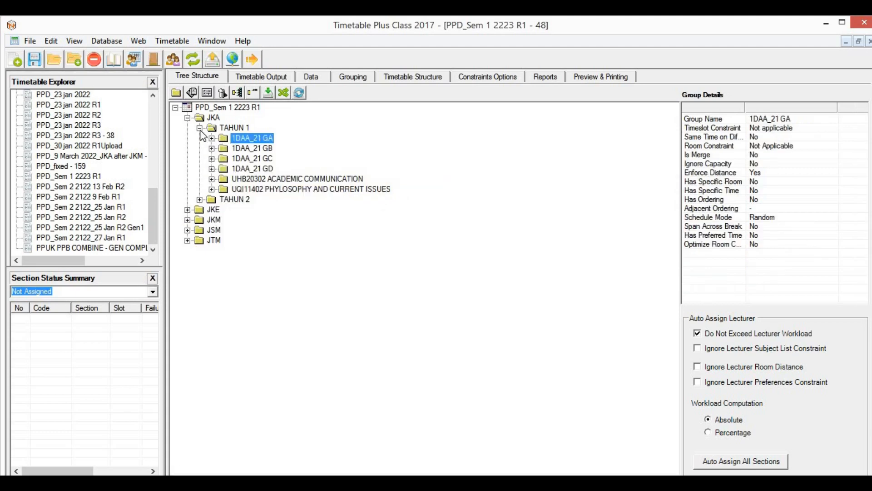
pyautogui.click(200, 129)
pyautogui.click(187, 117)
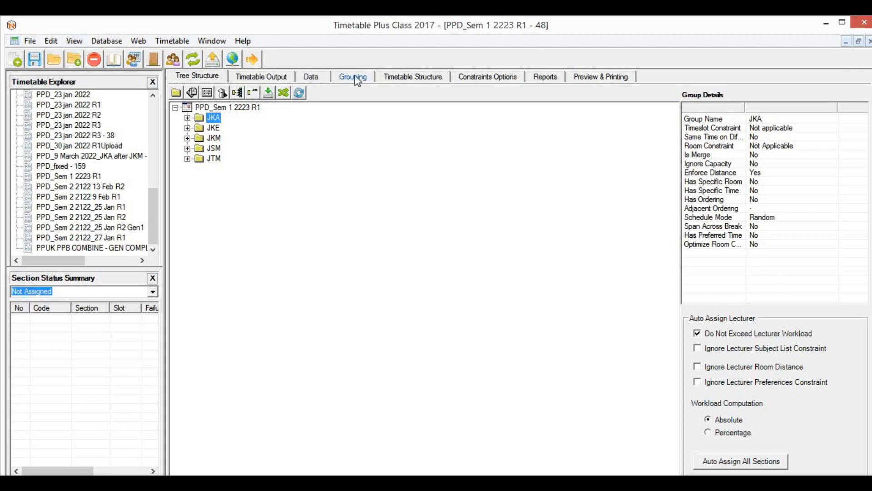
# Step: Browse the Data sub-tabs: Lecturers, Merge, Same Time, Raw Data and its validation errors
pyautogui.click(324, 76)
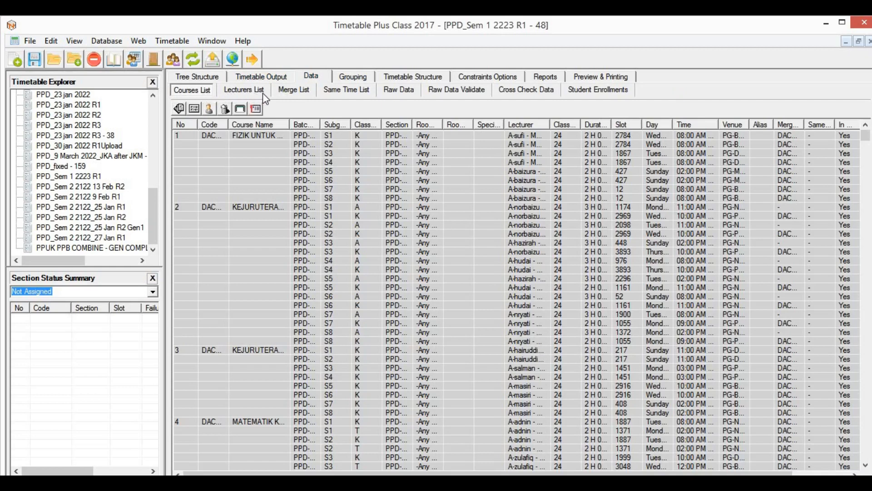
pyautogui.click(263, 92)
pyautogui.click(302, 93)
pyautogui.click(348, 91)
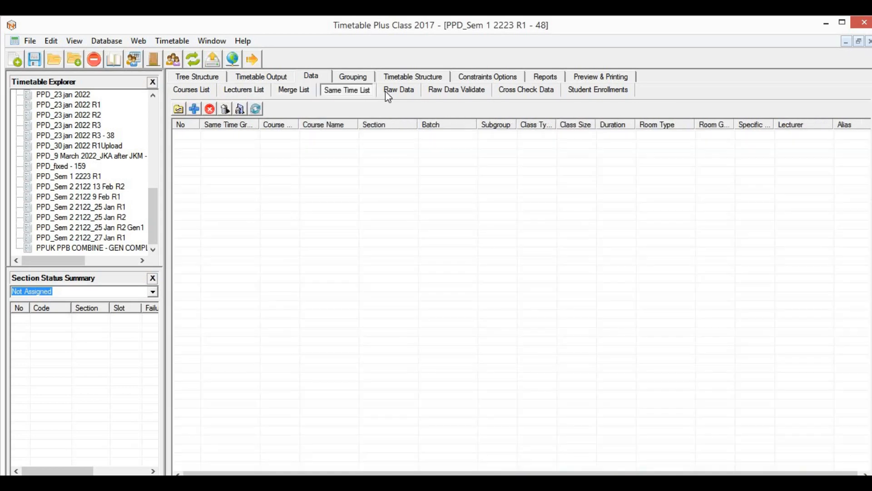
pyautogui.click(402, 90)
pyautogui.click(457, 90)
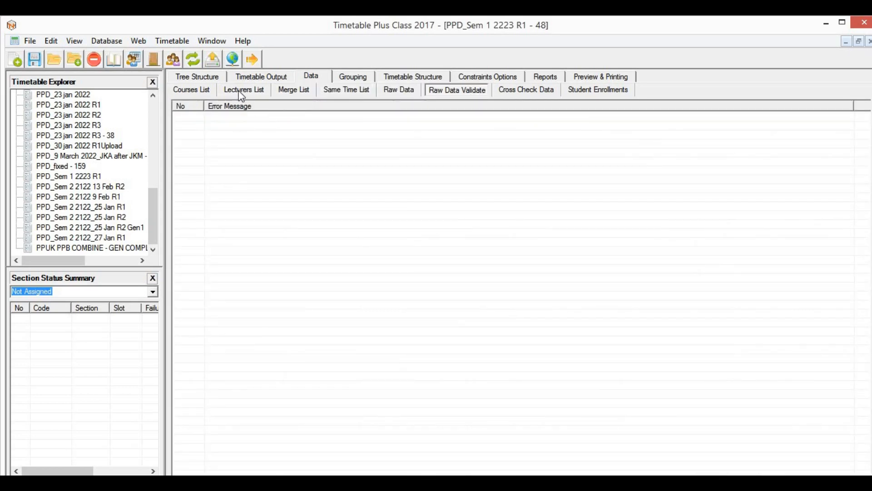
pyautogui.click(202, 93)
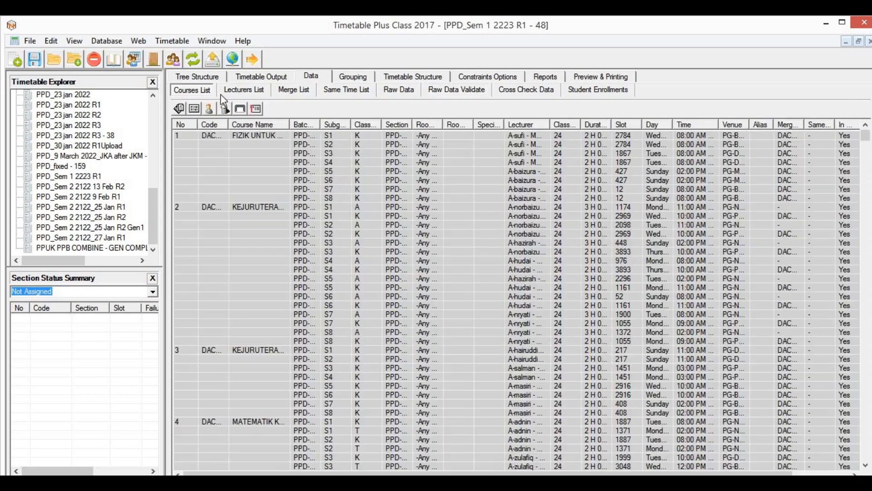
# Step: Open and close Database > Course Management, then return to the Data Courses List
pyautogui.click(105, 40)
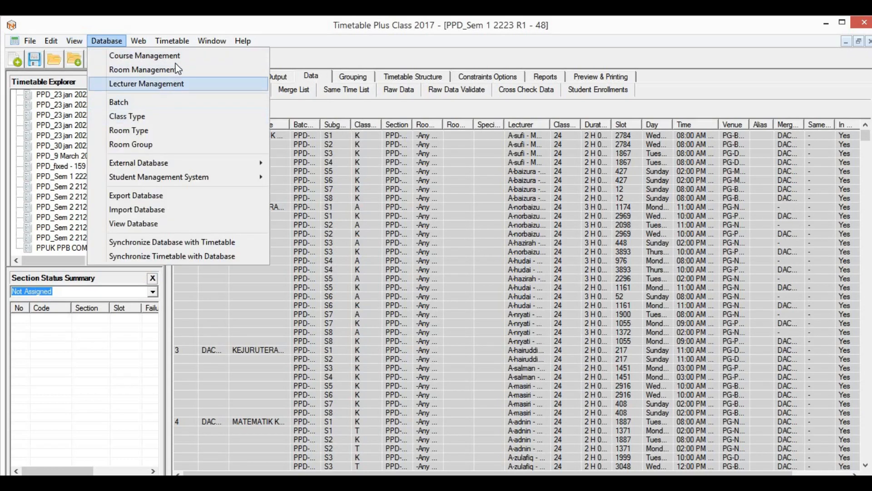
pyautogui.click(180, 61)
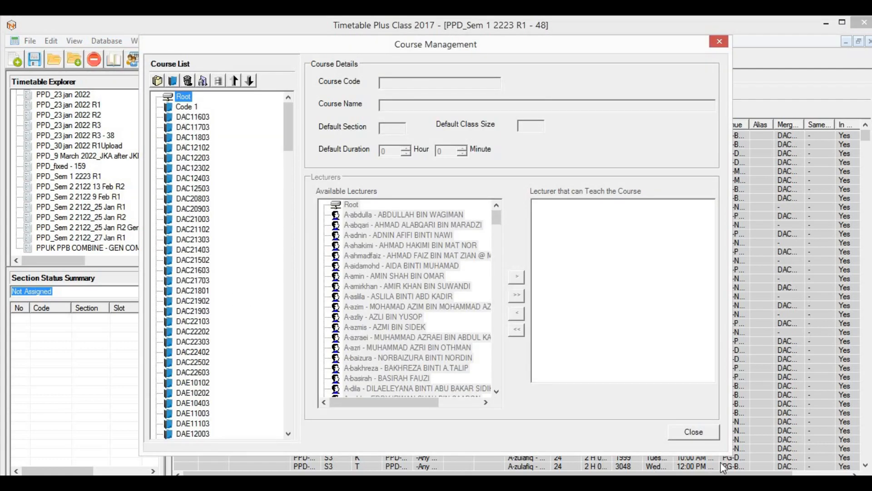
pyautogui.click(694, 432)
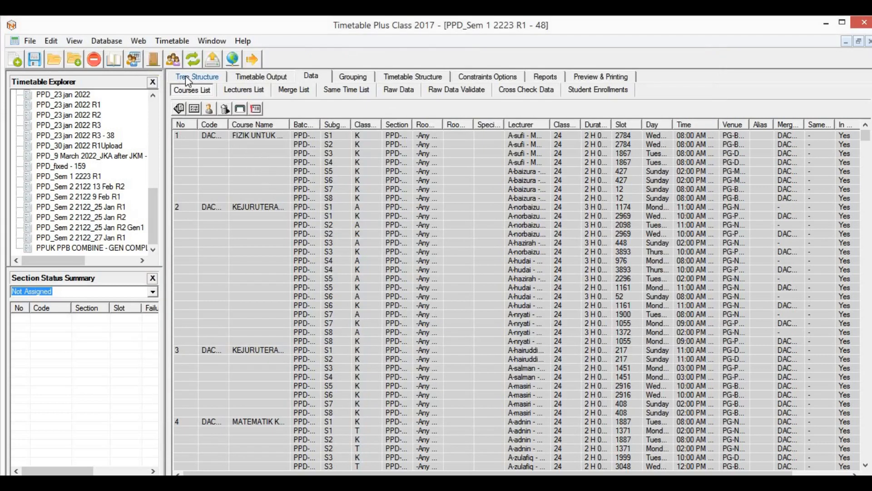
pyautogui.click(209, 75)
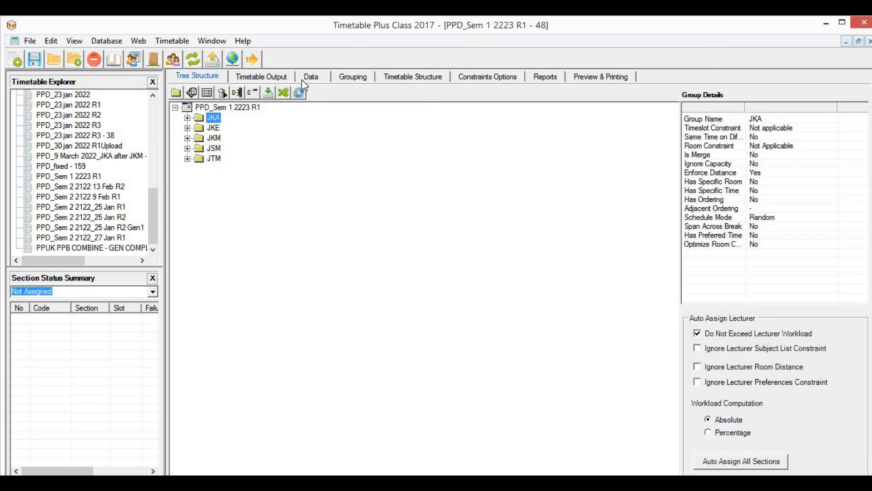
pyautogui.click(314, 79)
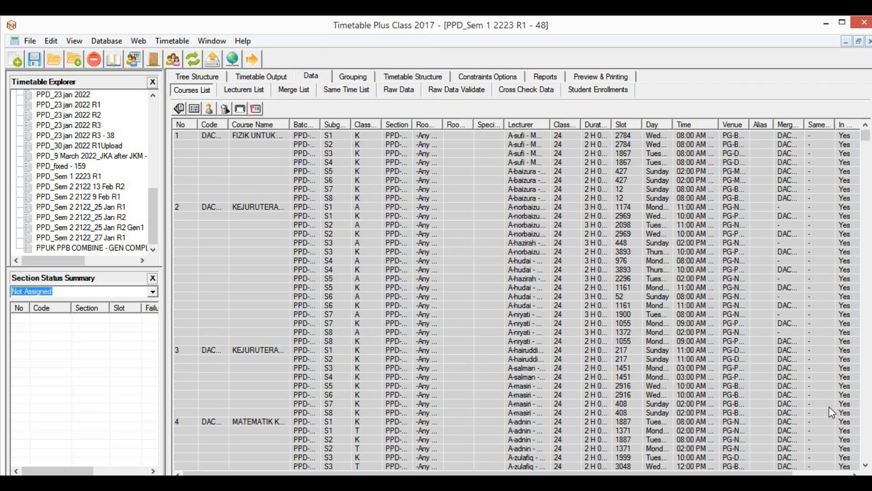
# Step: Delete the JKA and JKE groups from the tree structure
pyautogui.click(211, 81)
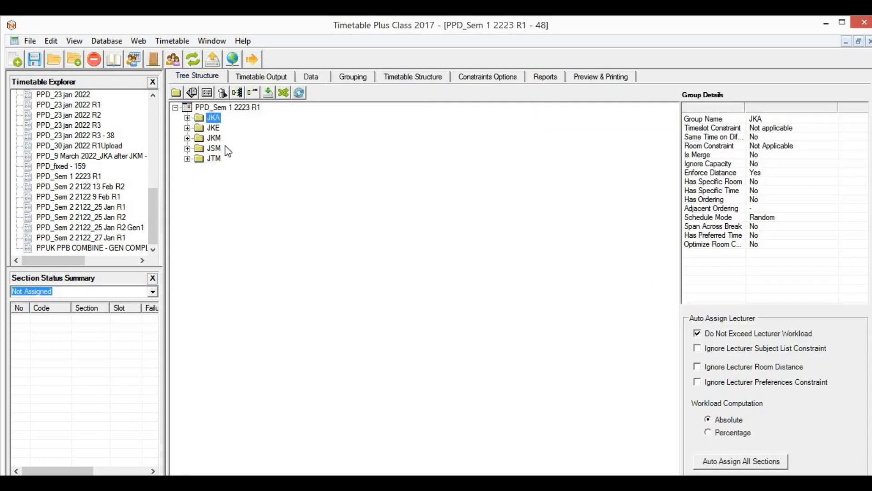
pyautogui.rightClick(215, 128)
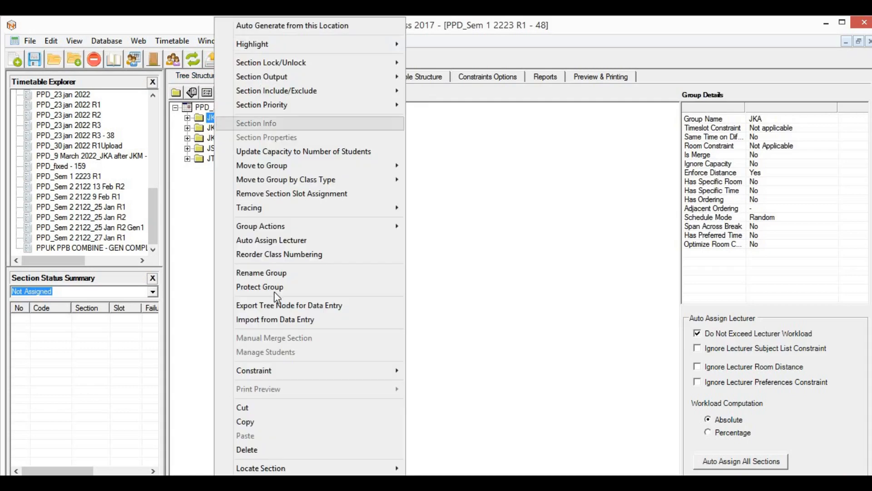
pyautogui.click(261, 450)
pyautogui.click(496, 294)
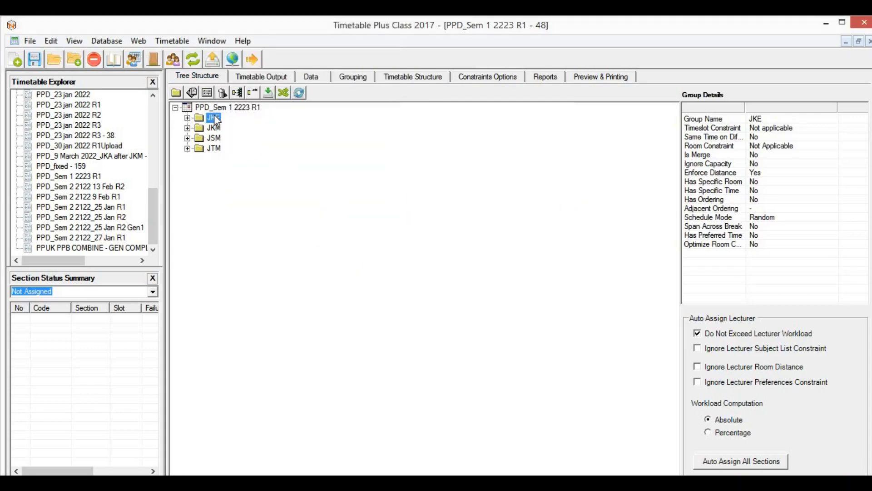
pyautogui.rightClick(214, 119)
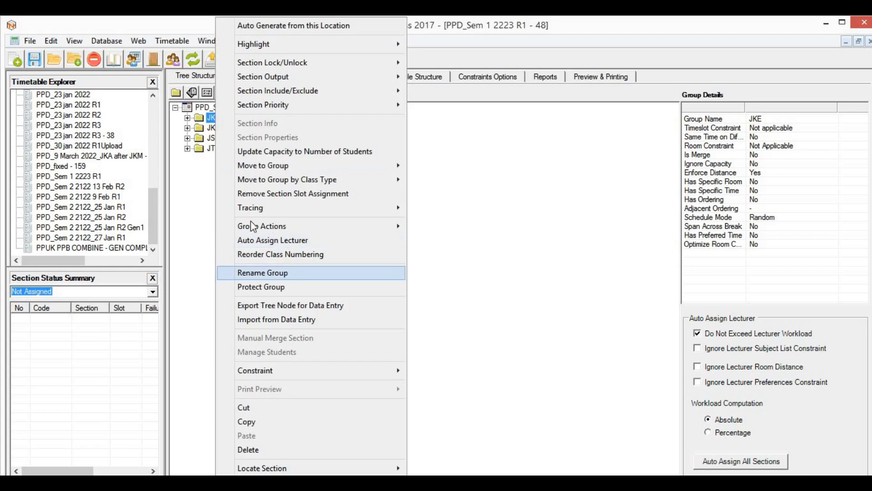
pyautogui.click(250, 450)
pyautogui.click(495, 295)
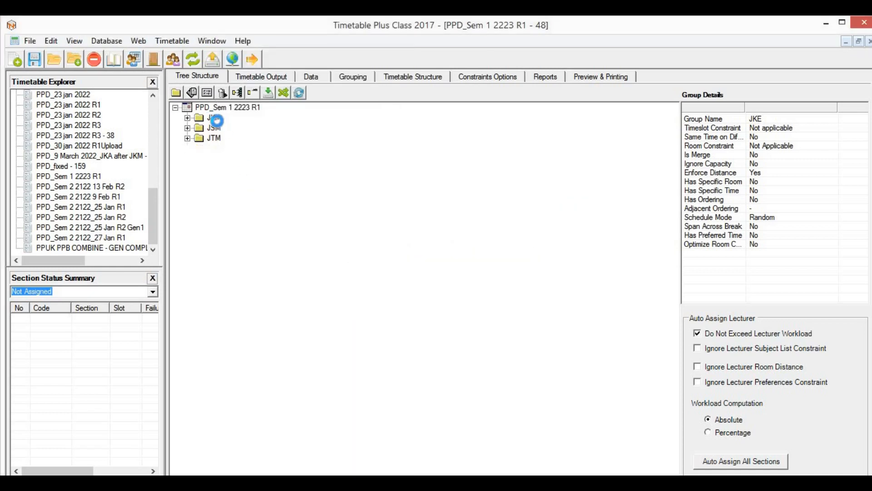
# Step: Delete the JSM and JTM groups
pyautogui.rightClick(212, 119)
pyautogui.click(203, 131)
pyautogui.rightClick(213, 127)
pyautogui.click(248, 449)
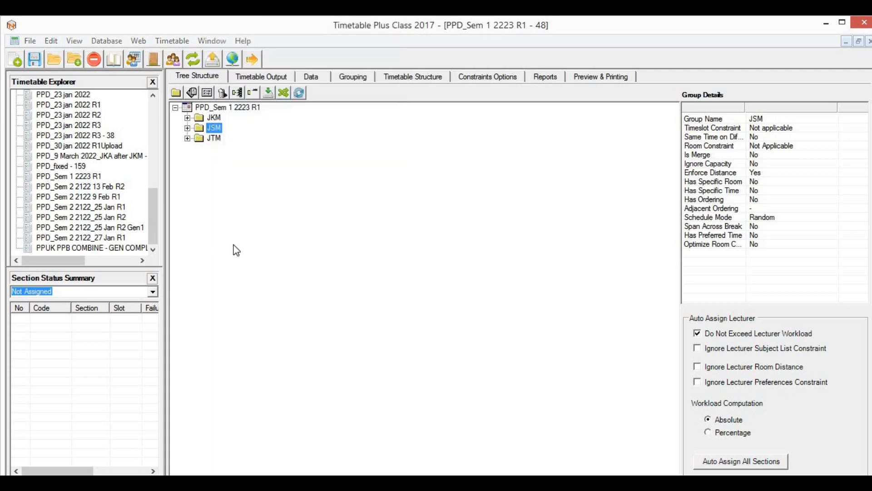
pyautogui.click(493, 298)
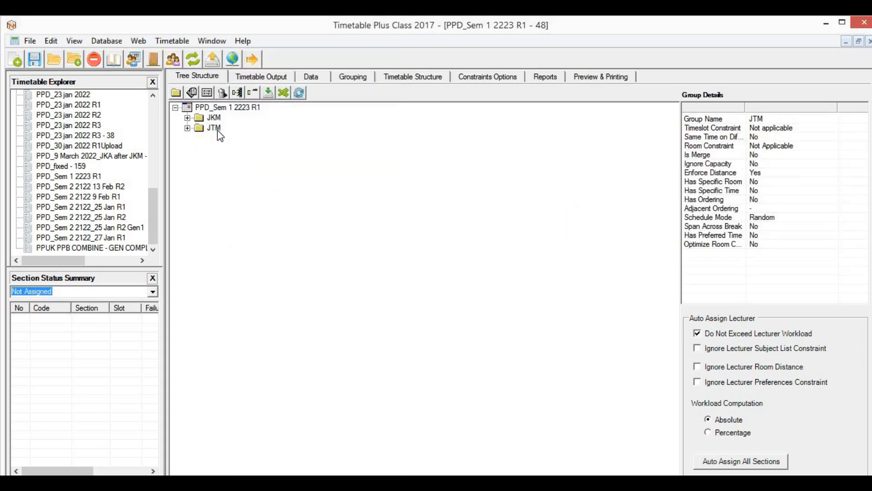
pyautogui.rightClick(217, 130)
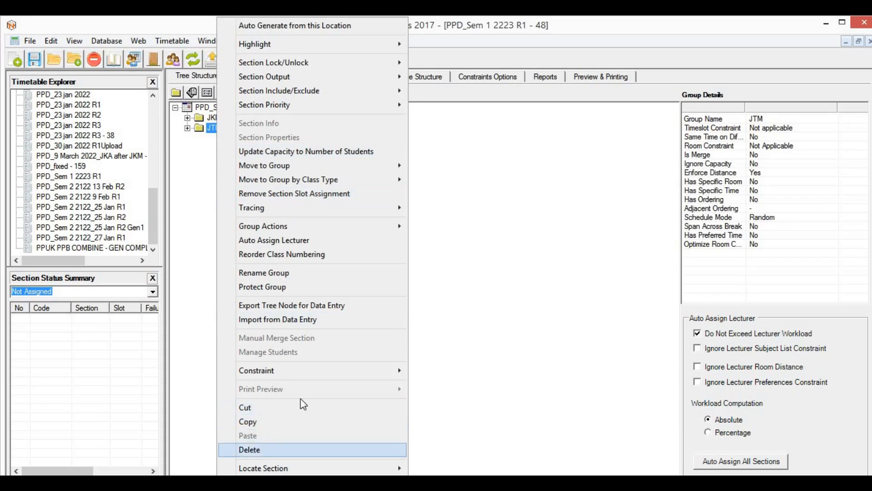
pyautogui.click(248, 449)
pyautogui.click(515, 296)
# Step: Delete the last remaining group, JKM
pyautogui.rightClick(214, 117)
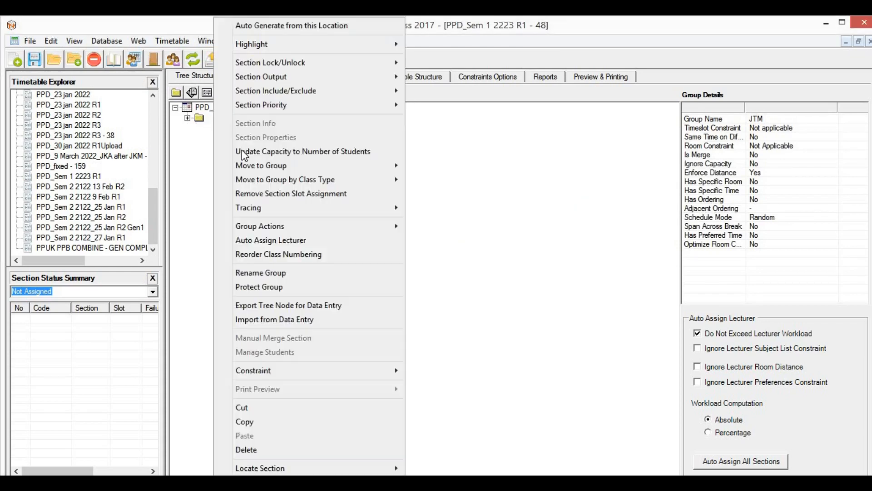
pyautogui.click(207, 120)
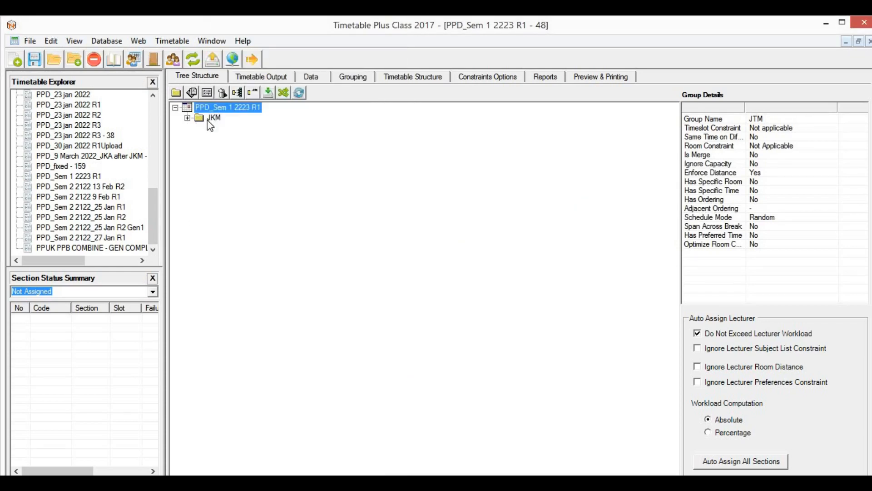
pyautogui.rightClick(207, 120)
pyautogui.click(249, 447)
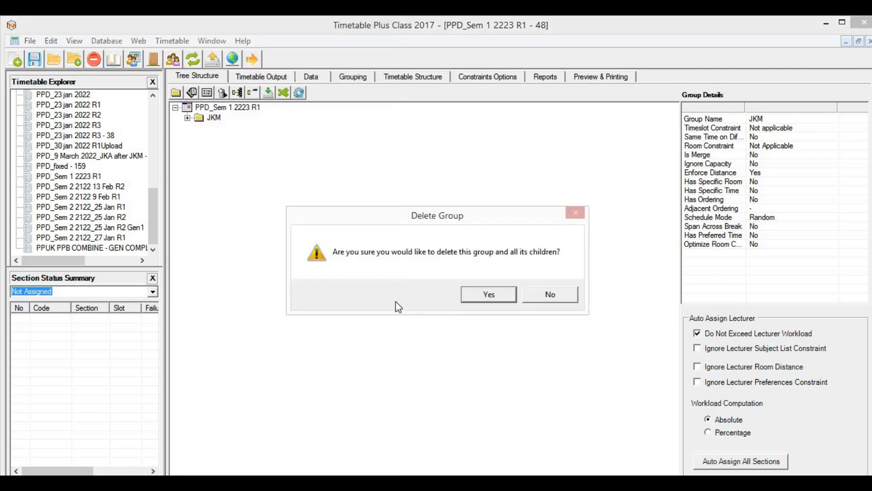
pyautogui.click(487, 297)
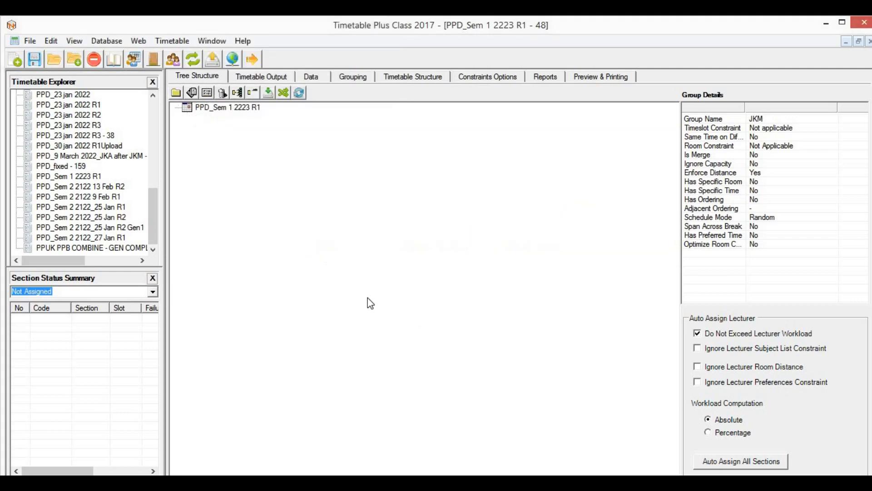
# Step: Review Sunday's room grid in Timetable Output, then view the now-empty Courses List
pyautogui.click(277, 77)
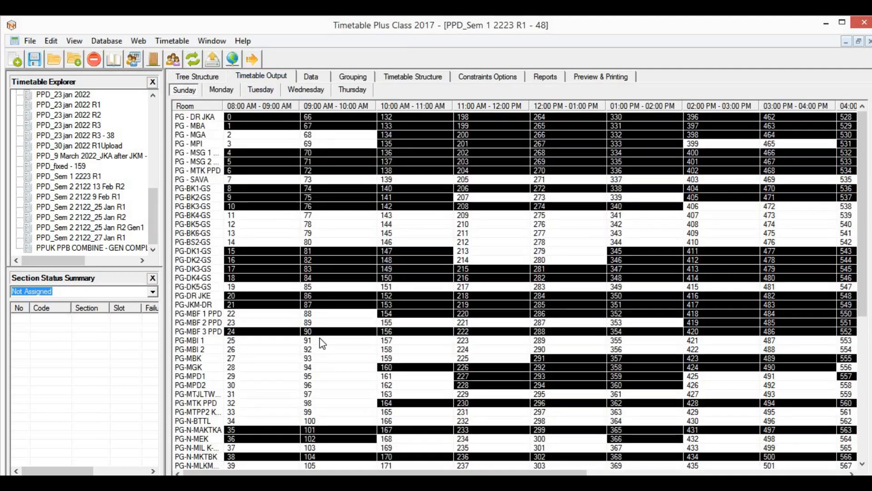
pyautogui.scroll(-9, 386, 319)
pyautogui.scroll(9, 436, 309)
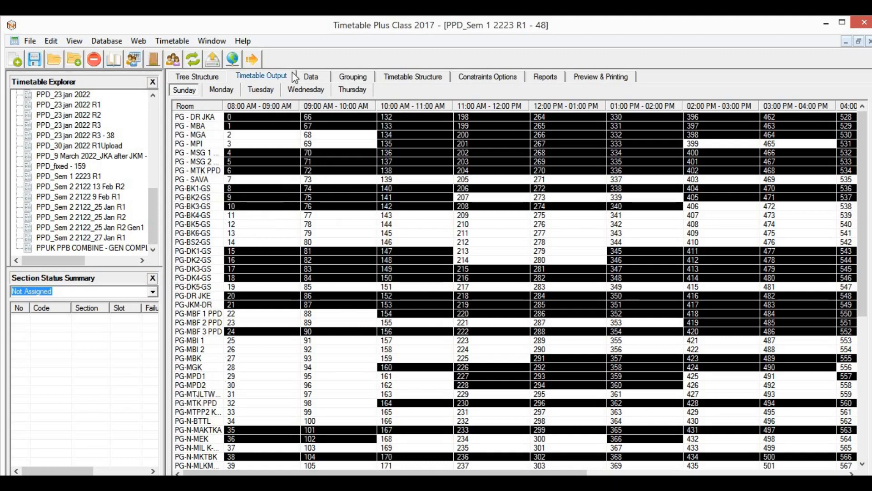
pyautogui.click(313, 77)
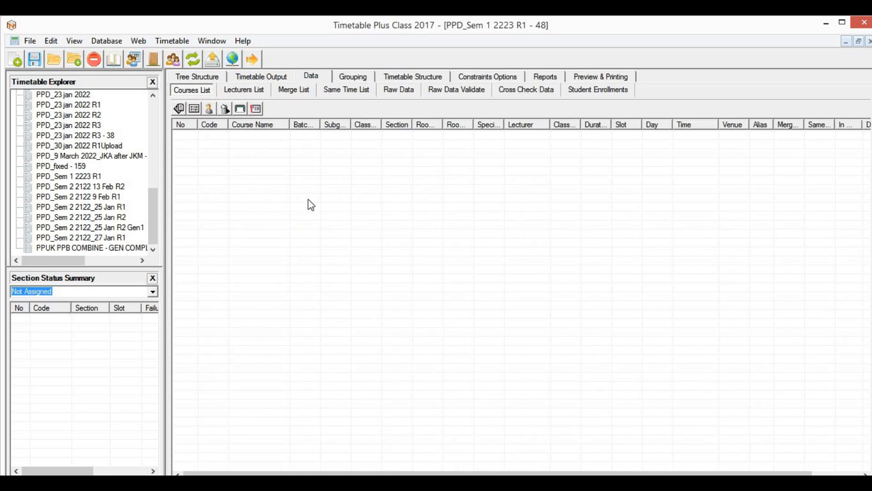
# Step: Go to the Merge List and delete its first merge group
pyautogui.click(257, 93)
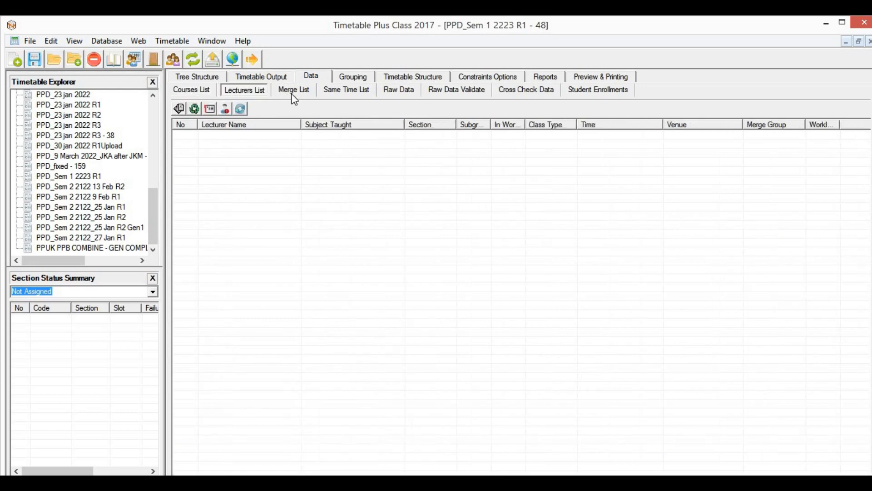
pyautogui.click(296, 91)
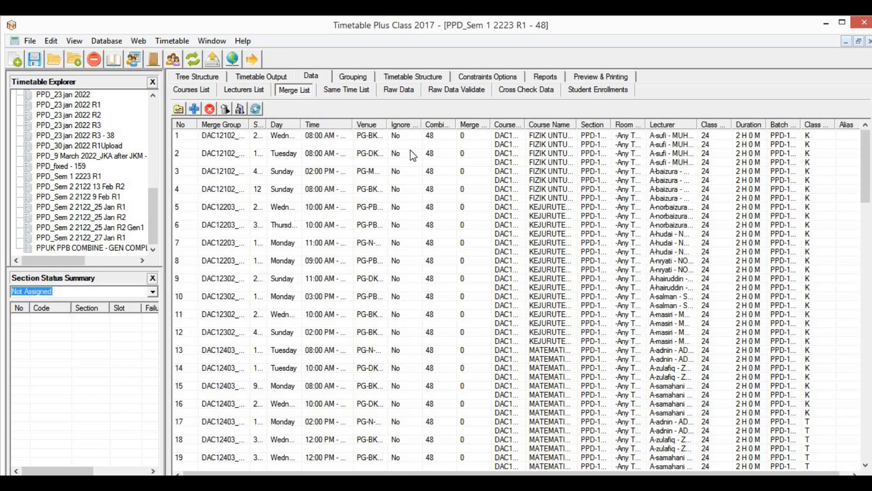
pyautogui.scroll(-11, 816, 261)
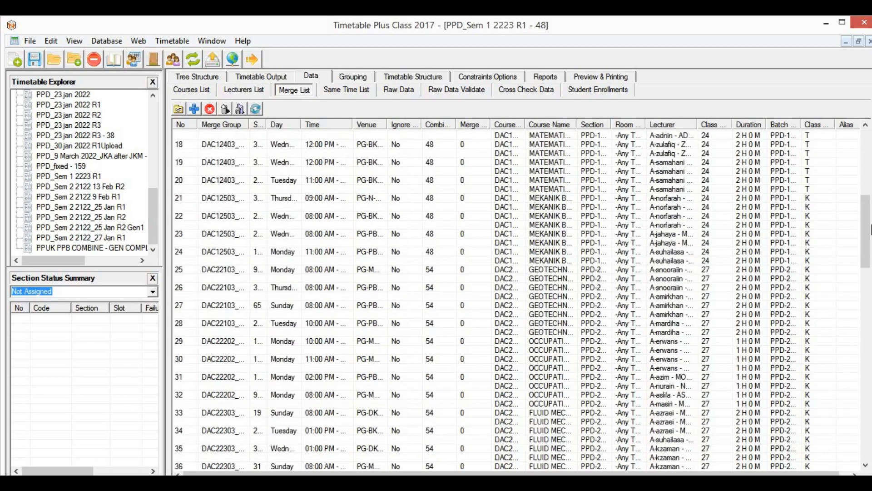
pyautogui.moveTo(869, 250); pyautogui.dragTo(868, 186)
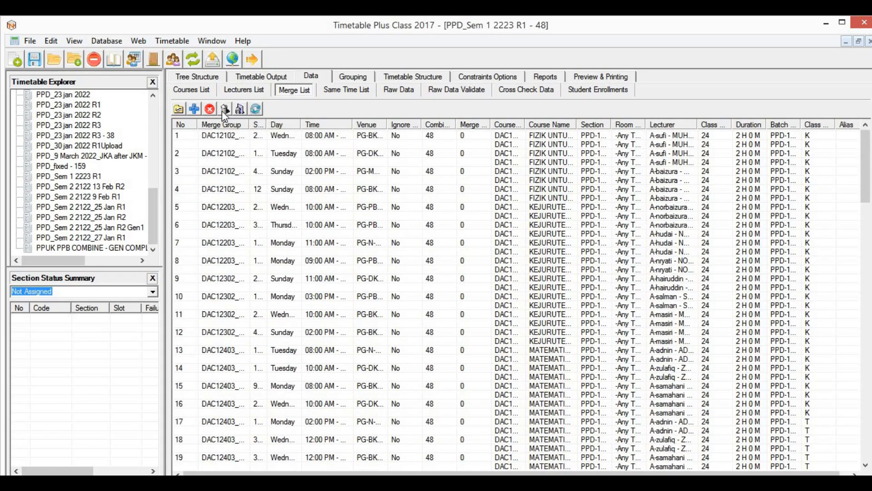
pyautogui.click(233, 137)
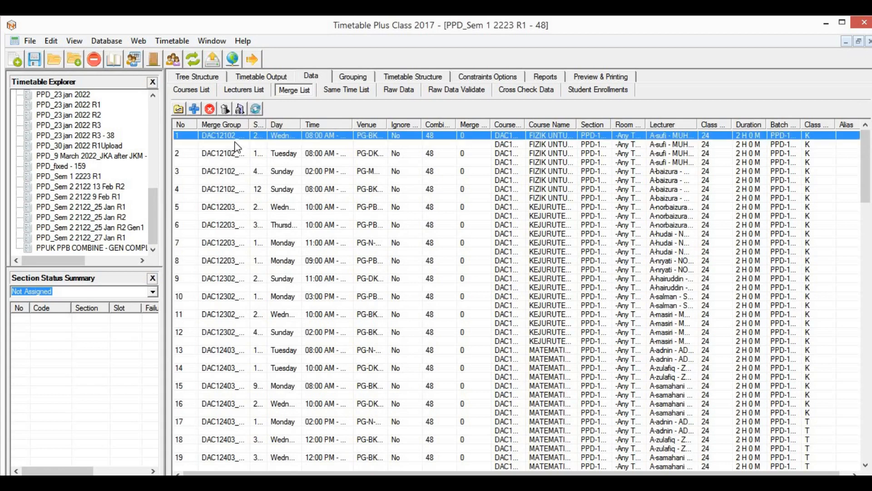
pyautogui.click(224, 109)
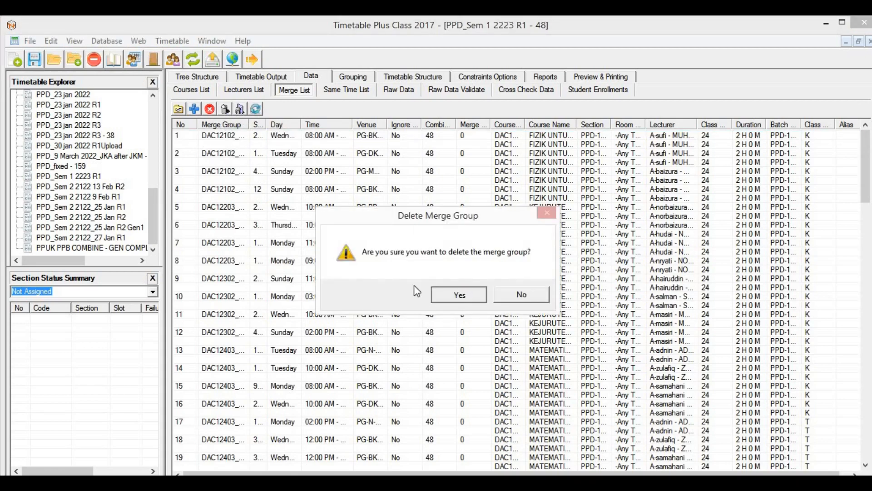
pyautogui.press('Return')
# Step: Widen the Slot column and delete the next merge group
pyautogui.scroll(-15, 356, 340)
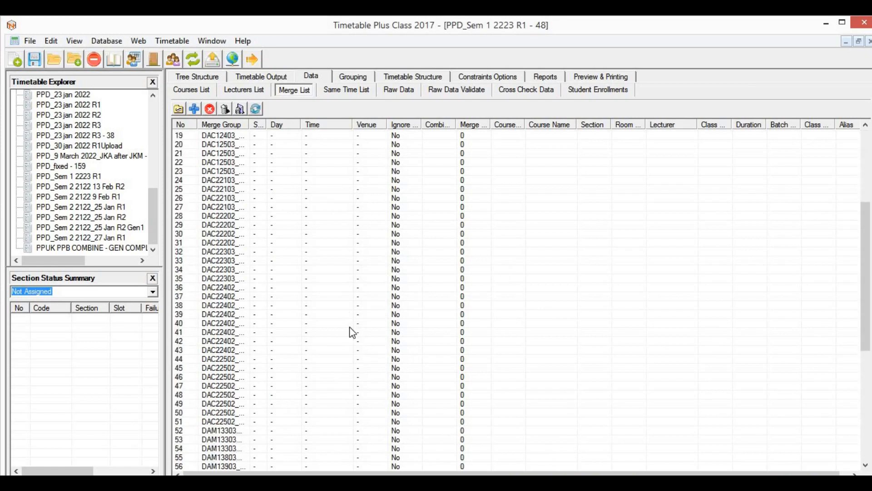
pyautogui.scroll(15, 870, 257)
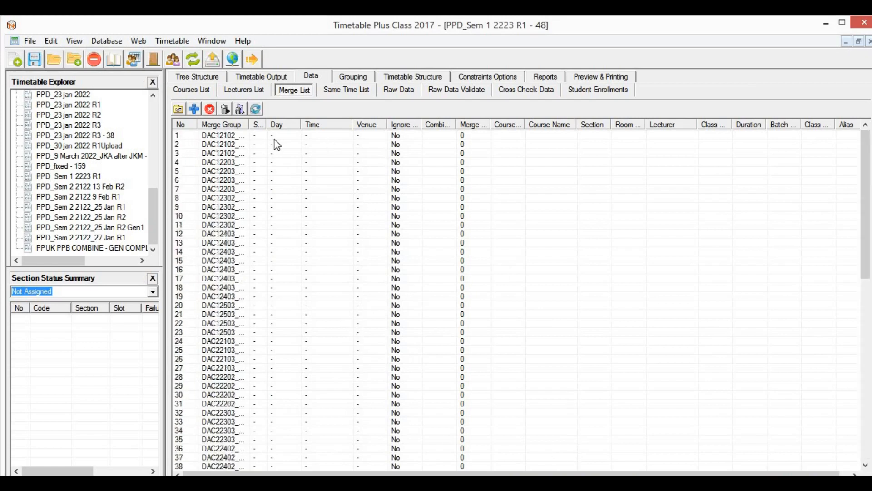
pyautogui.click(228, 135)
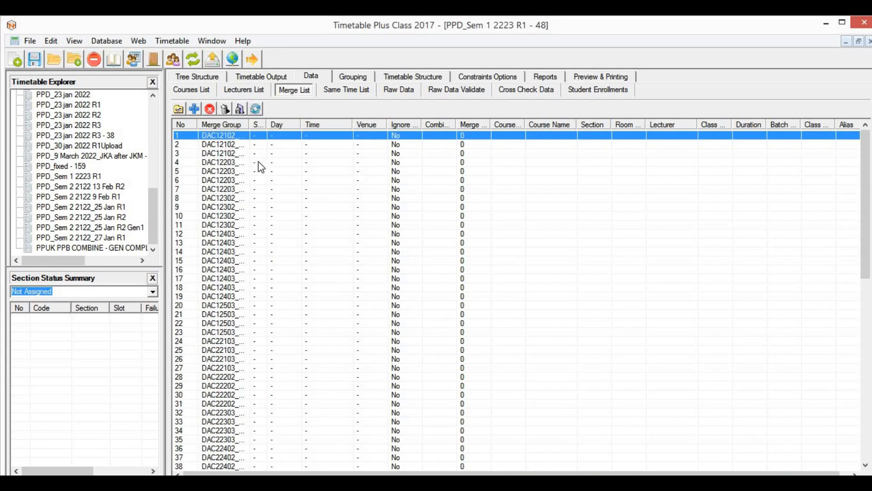
pyautogui.moveTo(266, 124); pyautogui.dragTo(443, 129)
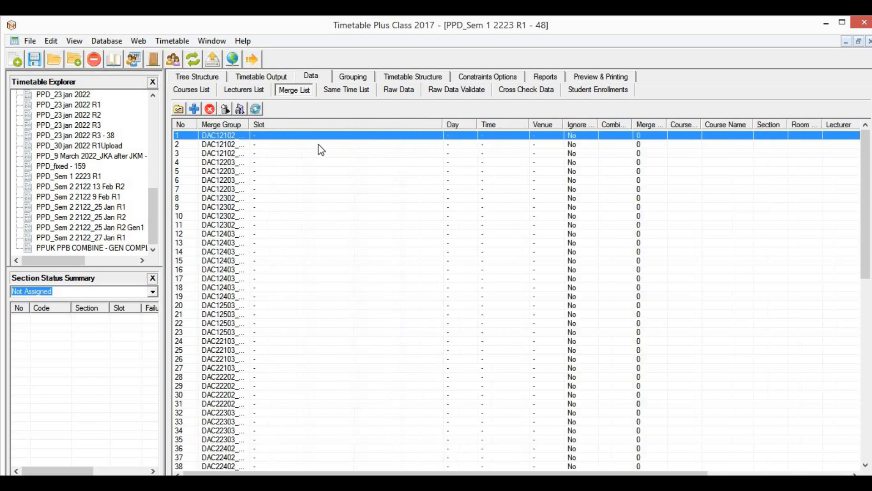
pyautogui.click(226, 110)
pyautogui.click(459, 294)
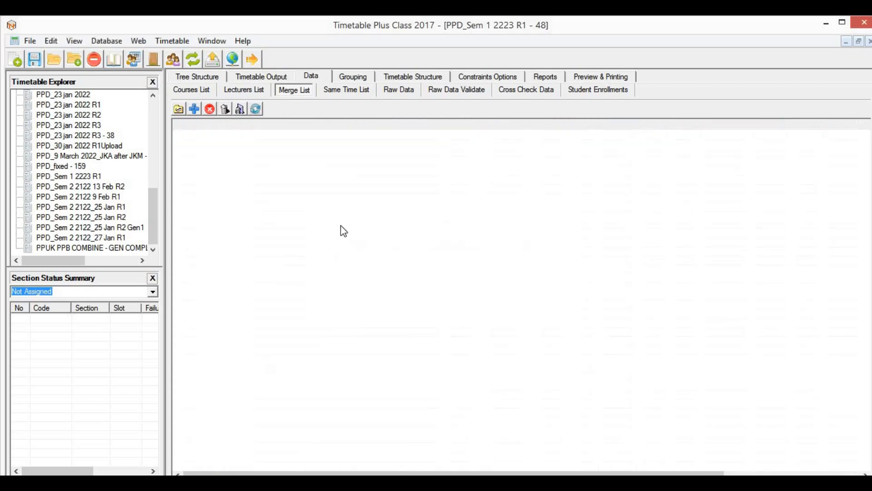
# Step: Delete all remaining merge groups and view the empty Same Time List
pyautogui.click(242, 109)
pyautogui.click(471, 302)
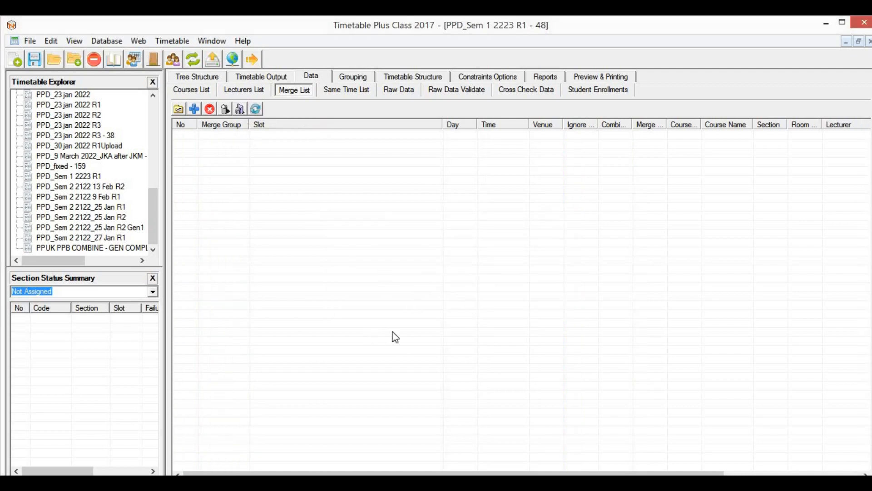
pyautogui.click(345, 88)
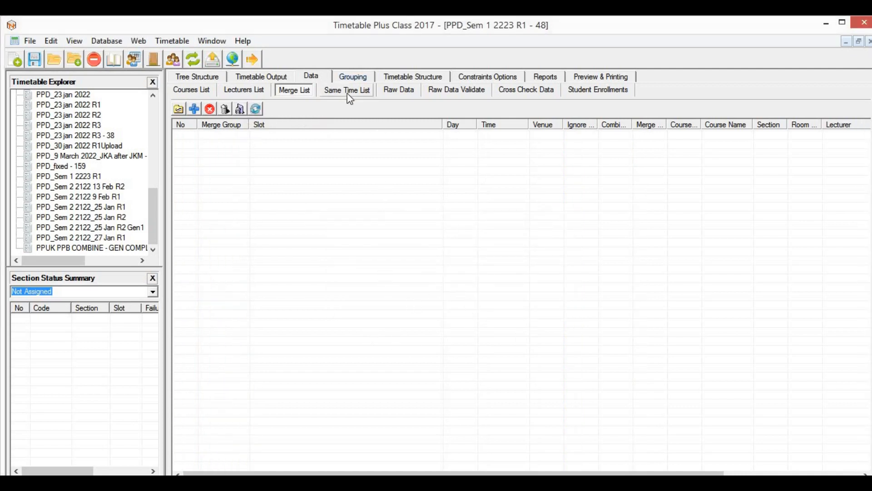
# Step: Check the empty Raw Data, Validate, Cross Check, Enrollments, Courses and Merge lists, then view Sunday's grid
pyautogui.click(401, 90)
pyautogui.click(452, 91)
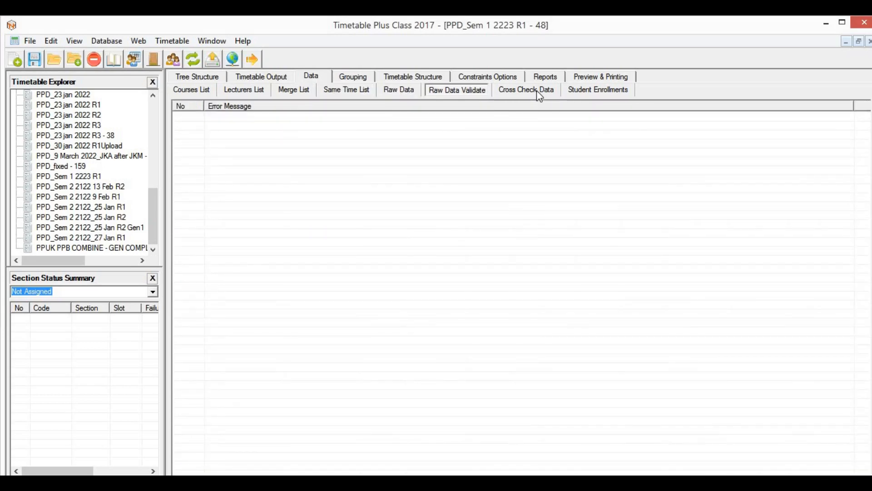
pyautogui.click(538, 91)
pyautogui.click(579, 90)
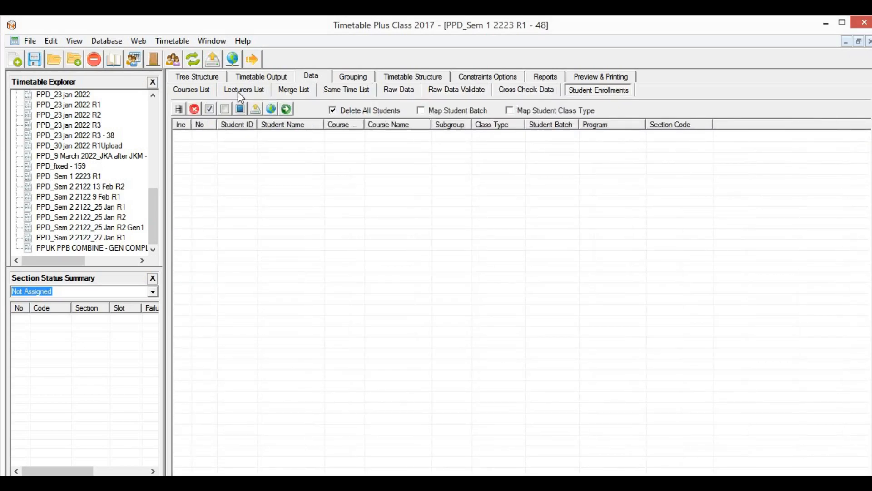
pyautogui.click(200, 93)
pyautogui.click(300, 91)
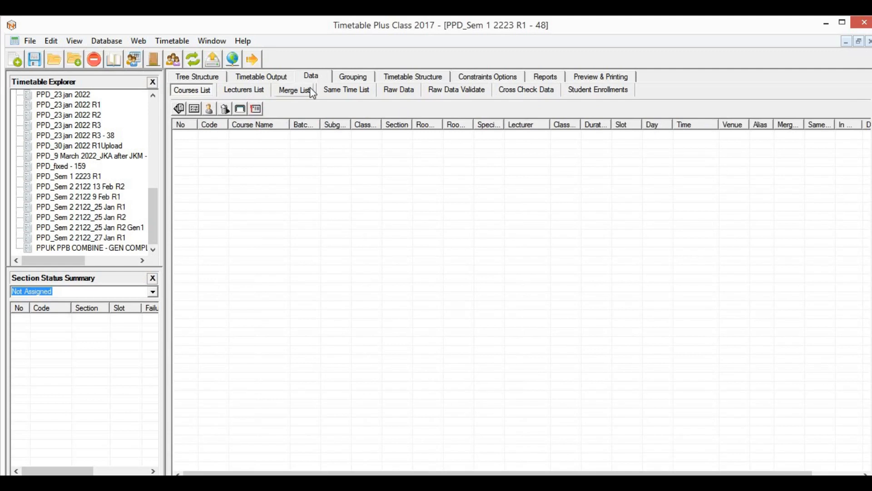
pyautogui.click(411, 92)
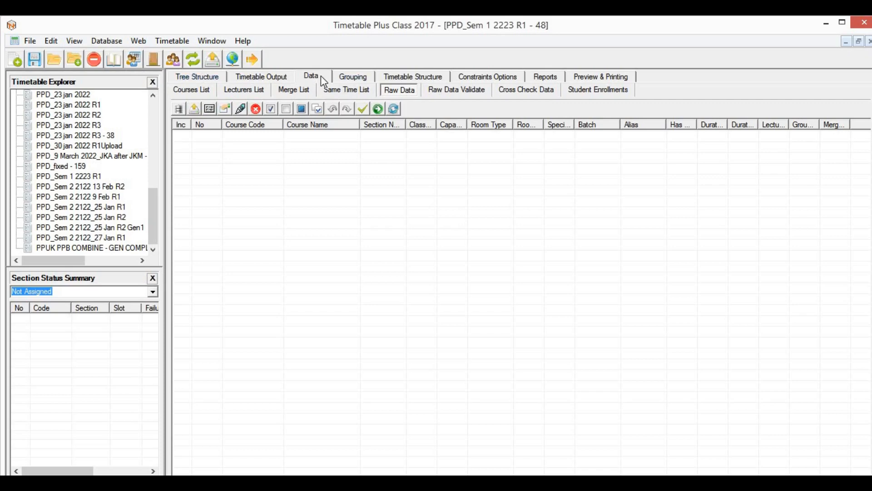
pyautogui.click(274, 78)
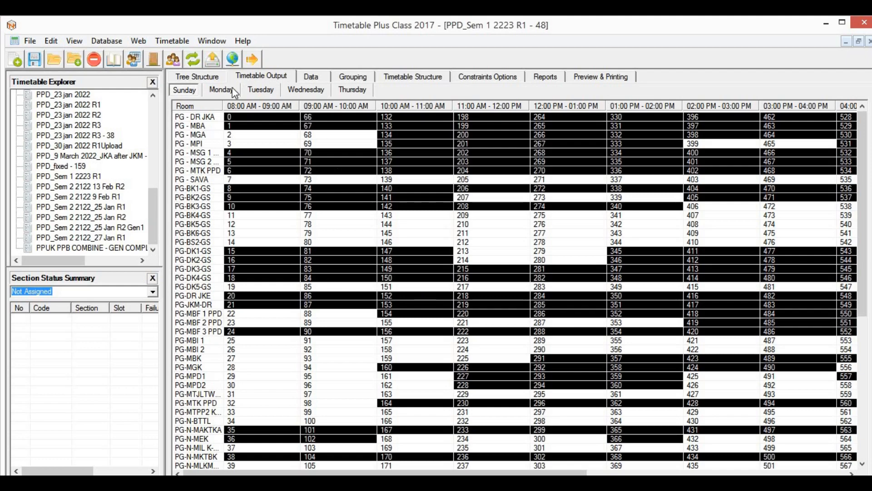
# Step: Review the room timetables for Sunday through Thursday, ending on Thursday
pyautogui.click(220, 92)
pyautogui.click(266, 93)
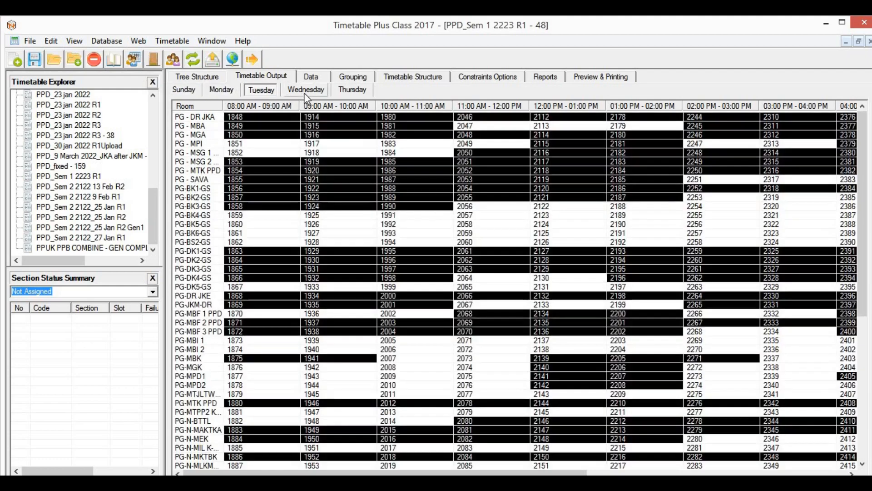
pyautogui.click(304, 92)
pyautogui.click(352, 90)
pyautogui.click(195, 94)
pyautogui.click(226, 94)
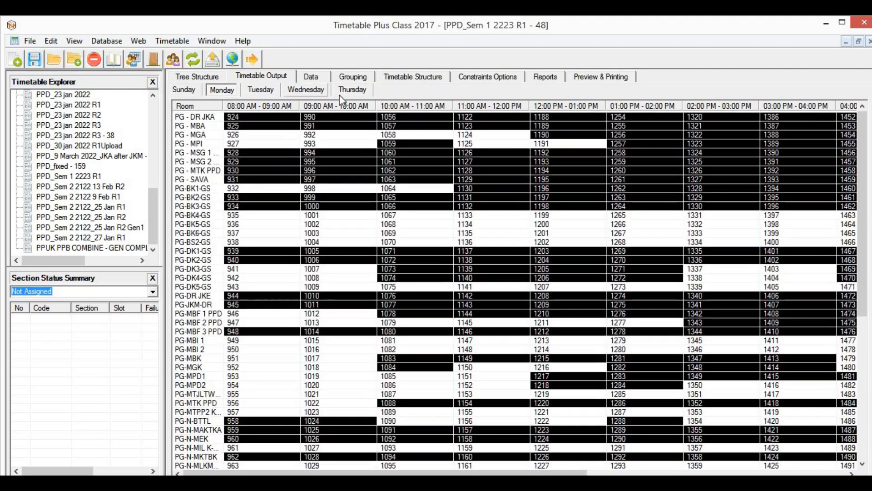
pyautogui.click(340, 94)
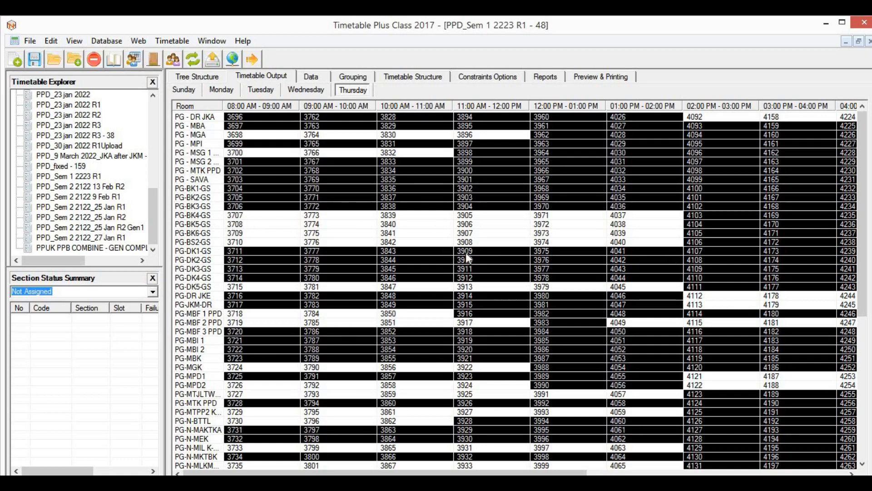
# Step: Highlight the PG-DK1-GS and PG-DK2-GS room rows in Thursday's timetable
pyautogui.scroll(-1, 497, 193)
pyautogui.scroll(-3, 498, 193)
pyautogui.scroll(4, 484, 175)
pyautogui.click(205, 252)
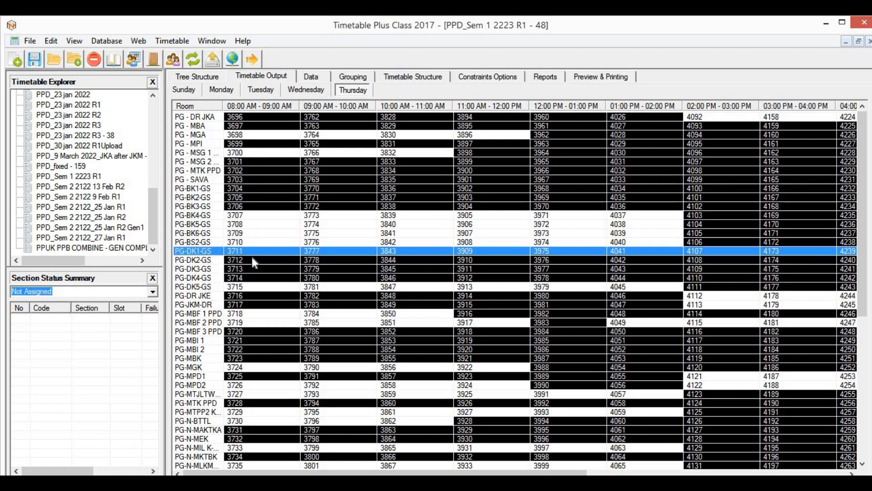
pyautogui.click(222, 260)
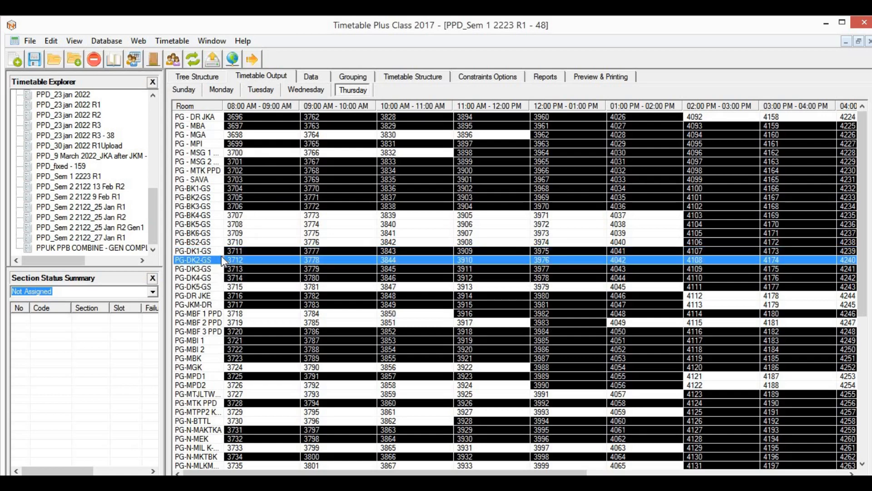
pyautogui.click(237, 251)
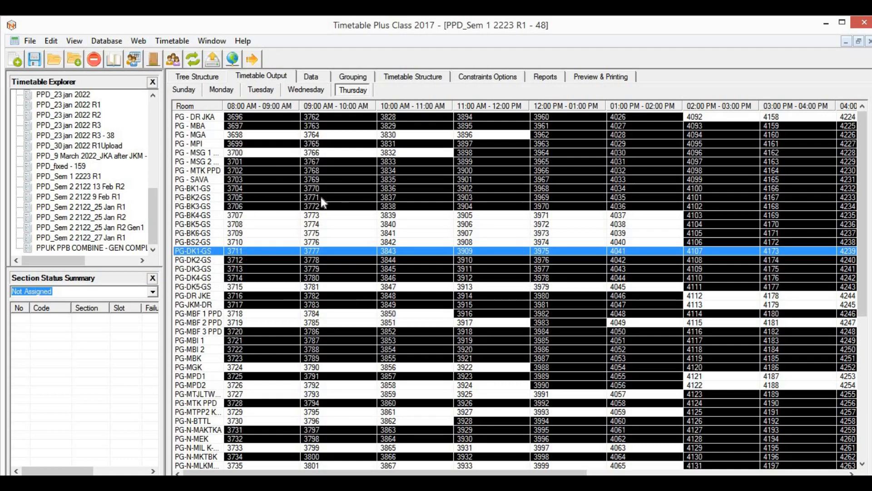
# Step: Show the Batch Grouping page with the semester's PPD course tree
pyautogui.click(320, 76)
pyautogui.click(364, 81)
pyautogui.scroll(-5, 283, 222)
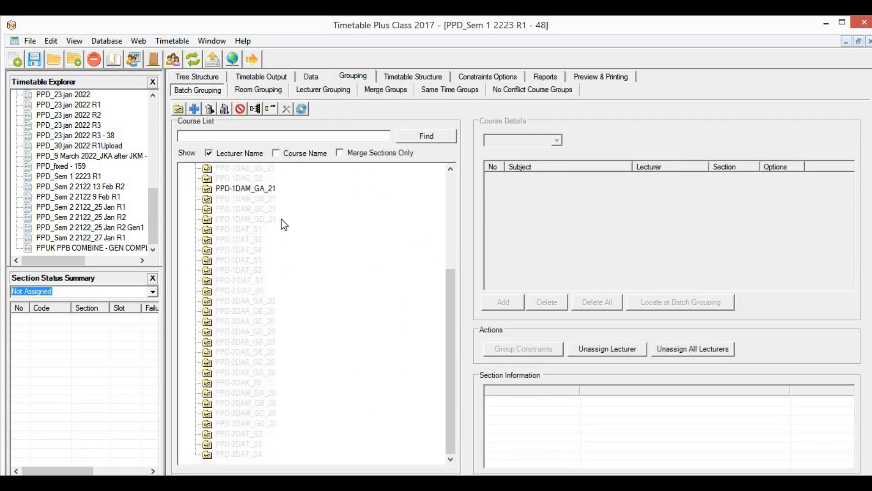
# Step: Review the Timetable Structure settings and the Constraints Options
pyautogui.scroll(5, 298, 220)
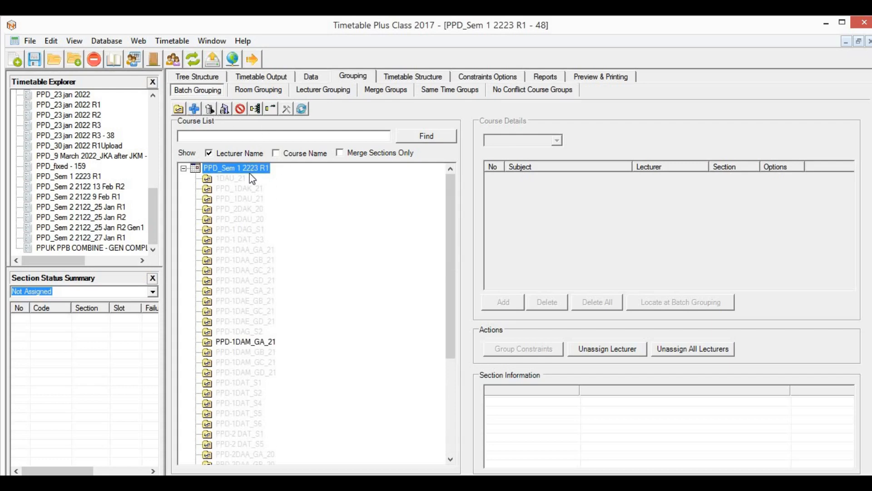
pyautogui.click(427, 78)
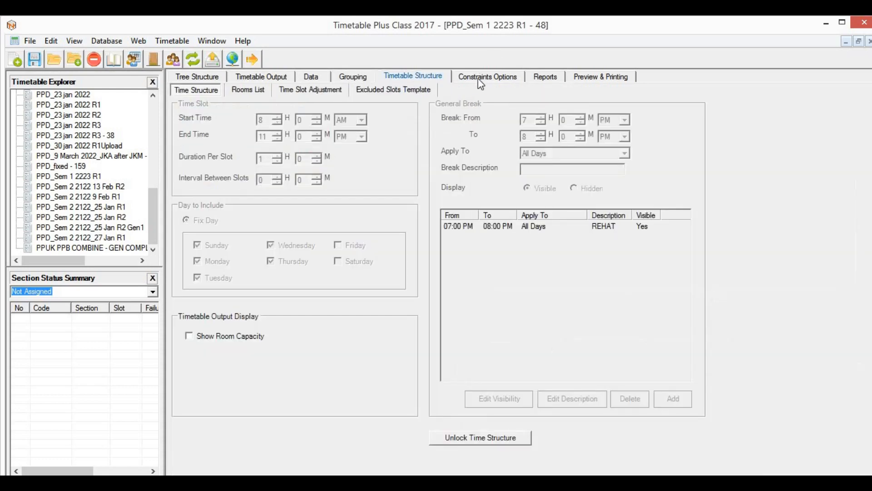
pyautogui.click(489, 78)
pyautogui.click(407, 75)
pyautogui.click(499, 77)
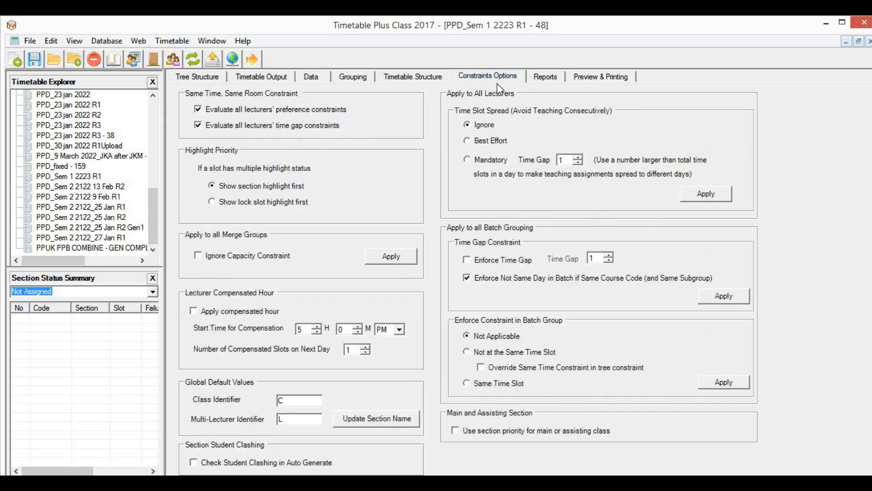
# Step: Check the scheduling failure report against the room grid, then show the Tree Structure page
pyautogui.click(550, 81)
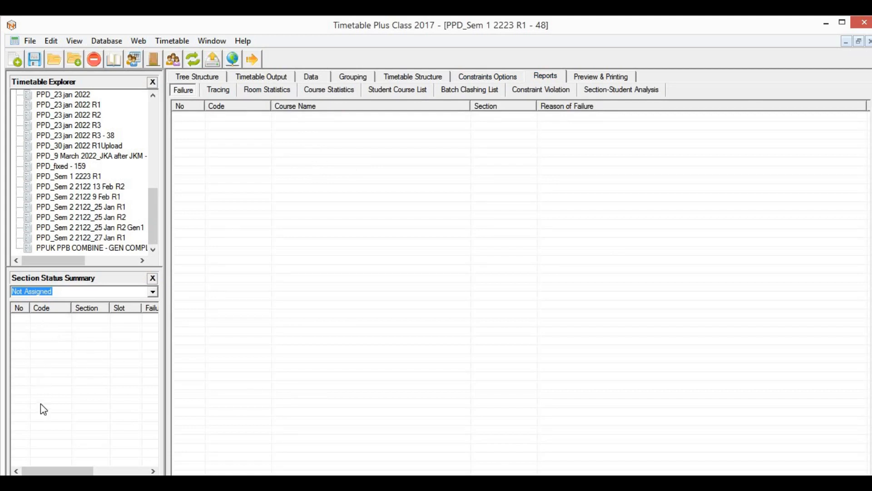
pyautogui.click(269, 77)
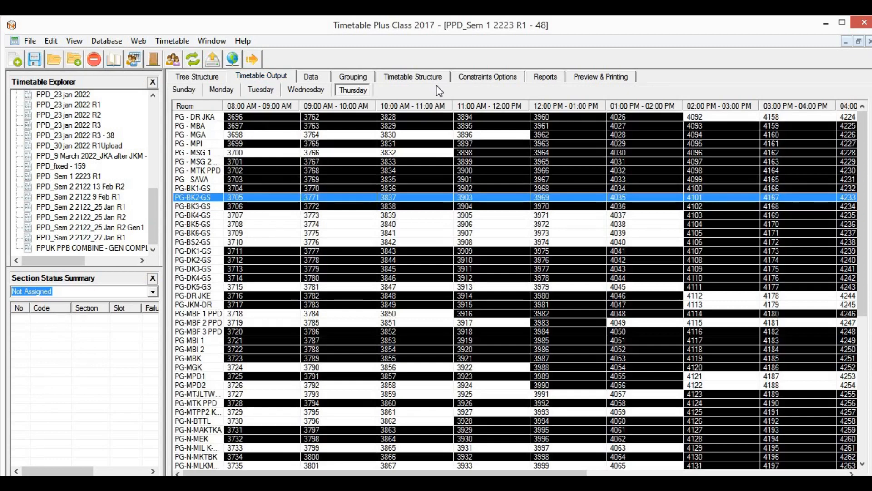
pyautogui.click(545, 76)
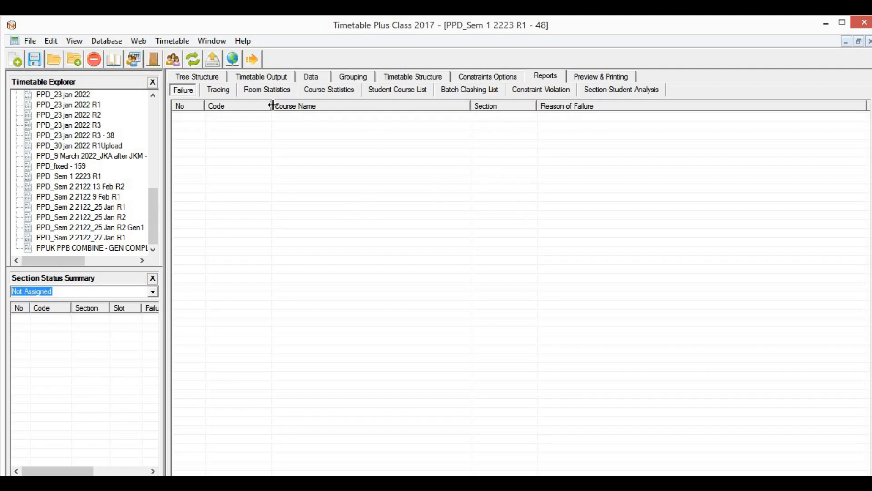
pyautogui.click(211, 78)
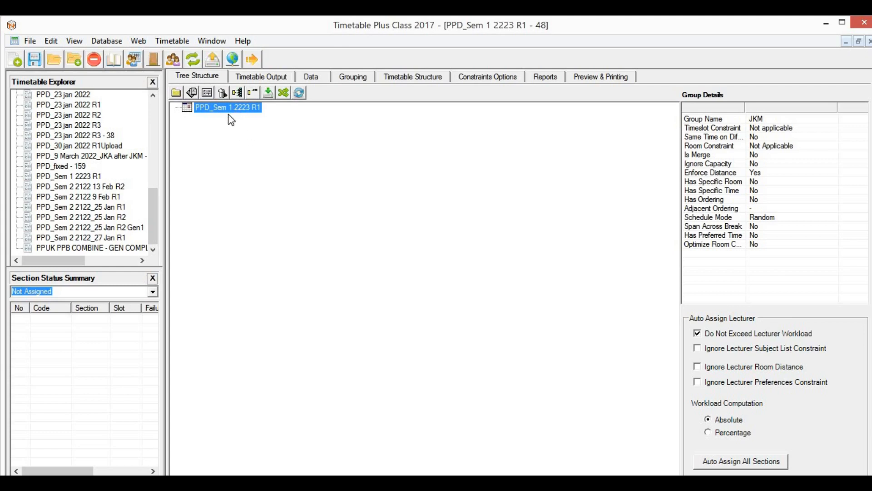
# Step: Create a new group named JKM in the PPD_Sem 1 2223 R1 tree
pyautogui.click(175, 93)
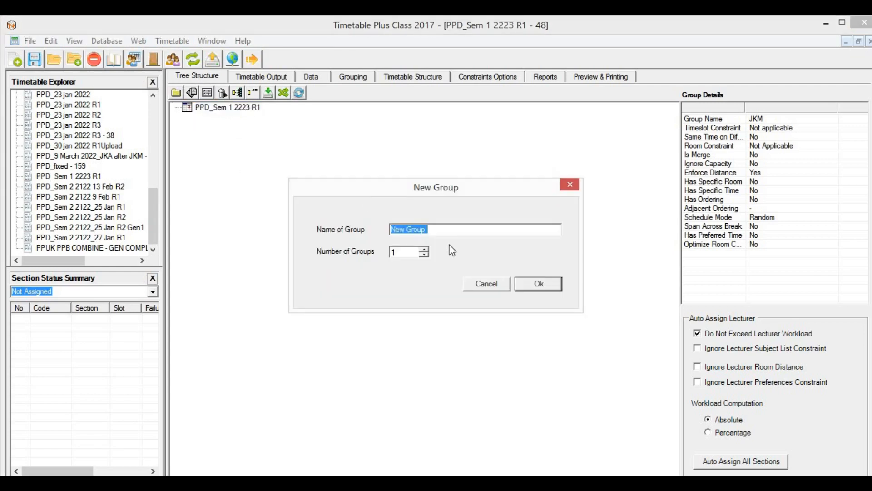
pyautogui.write('JKM')
pyautogui.click(539, 284)
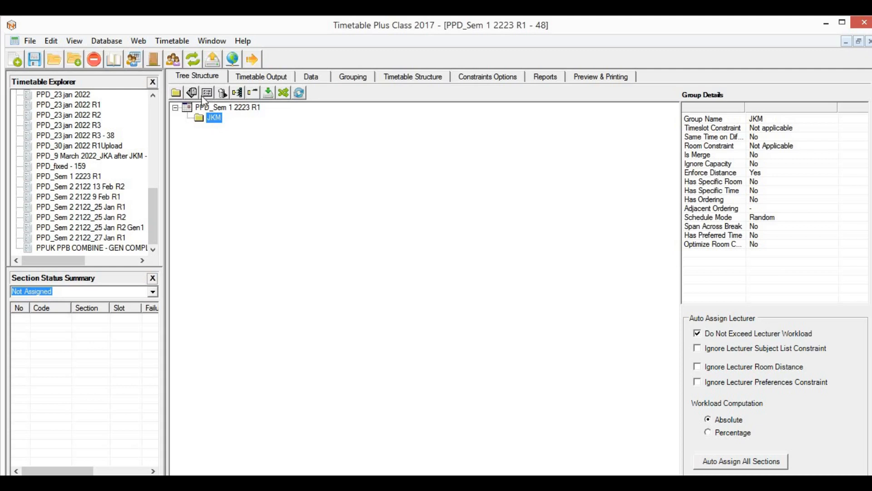
# Step: Add subgroups DAM 21 and DAM 22 under JKM
pyautogui.click(176, 92)
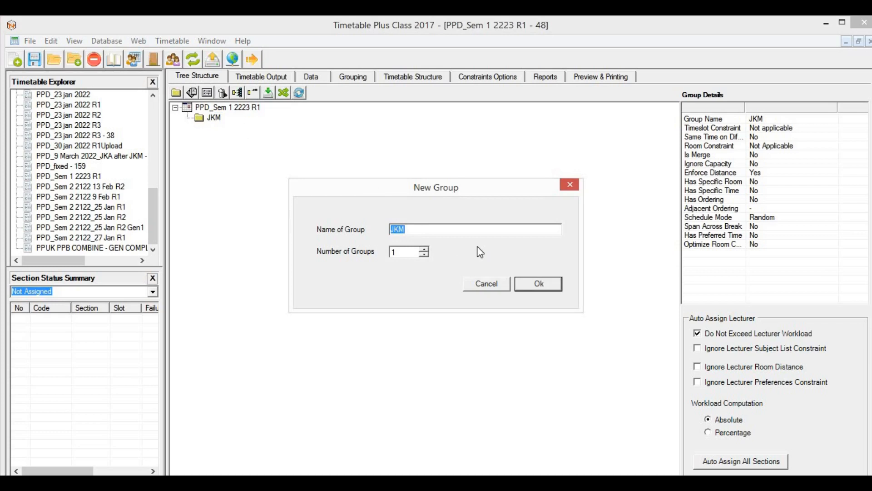
pyautogui.write('DAM 21')
pyautogui.click(545, 282)
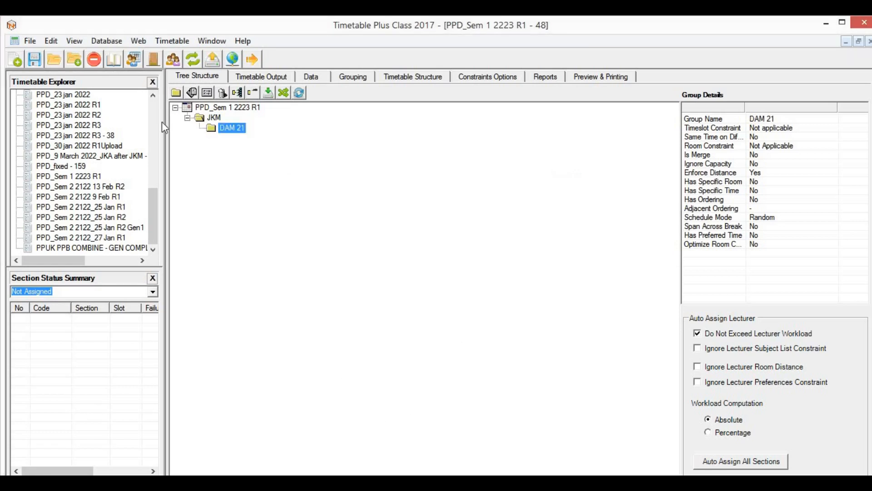
pyautogui.click(216, 116)
pyautogui.click(176, 92)
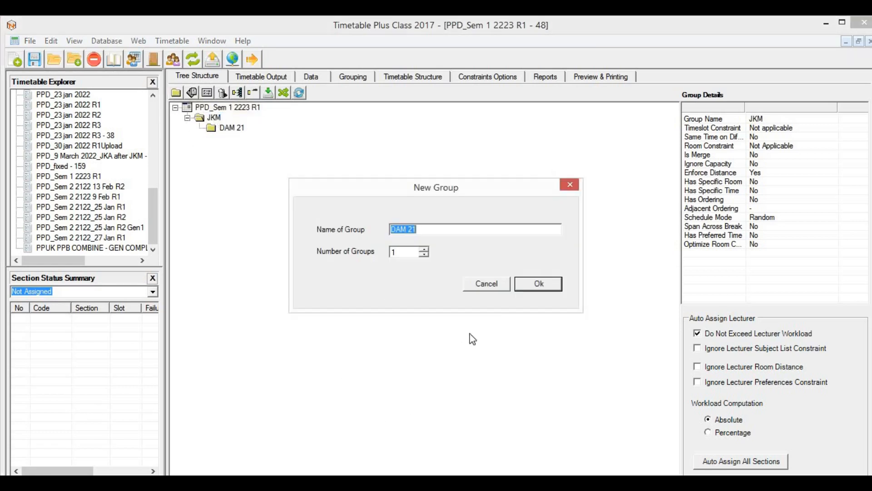
pyautogui.write('DAM 22')
pyautogui.click(548, 284)
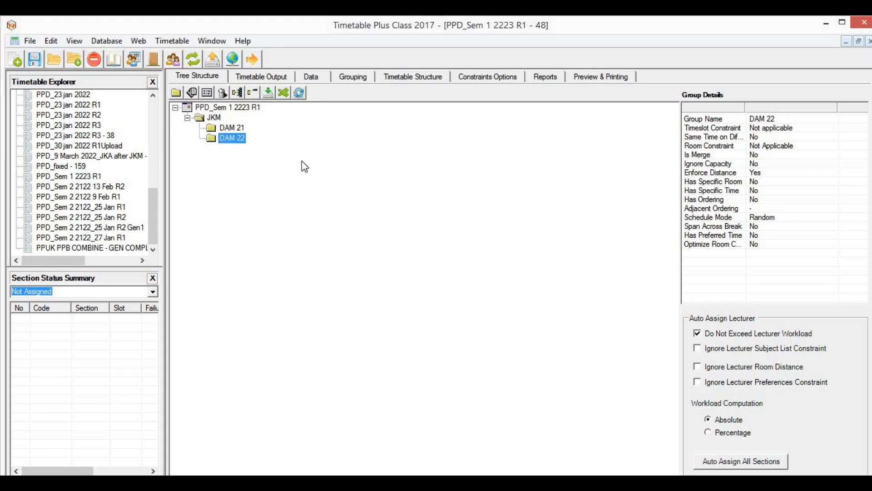
pyautogui.click(244, 130)
# Step: Rename the DAM 21 group to DAM 21 GA
pyautogui.rightClick(243, 132)
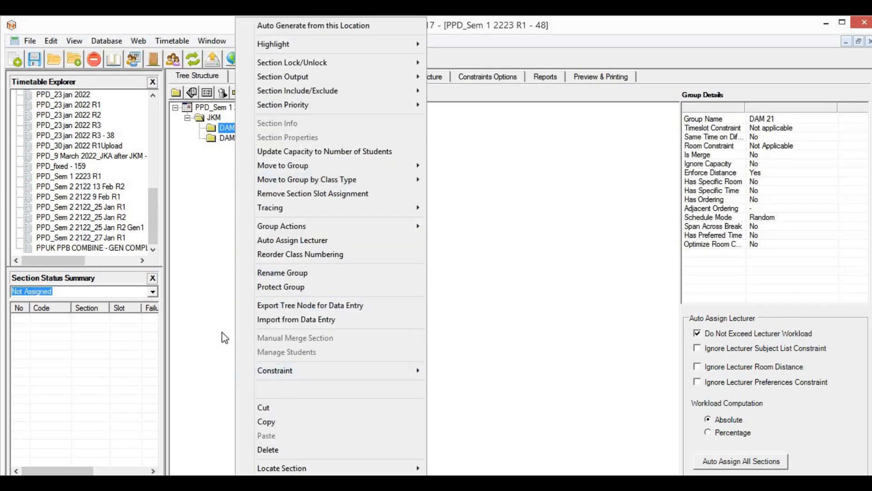
pyautogui.click(226, 266)
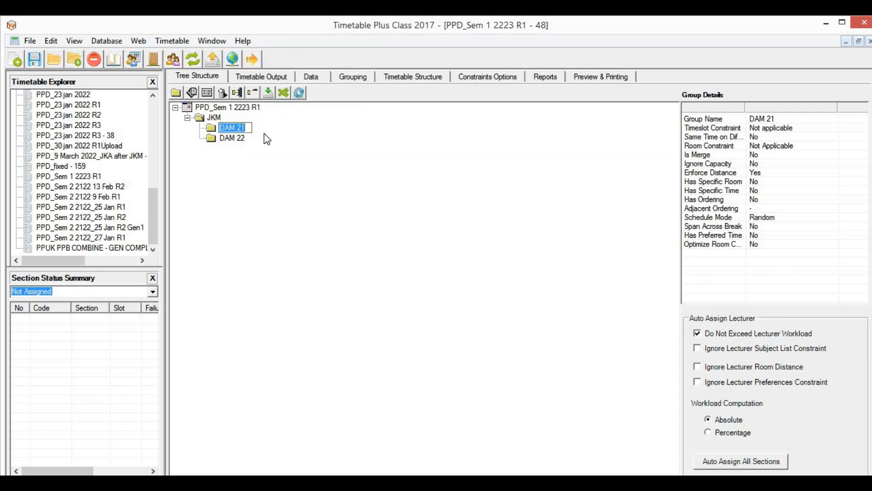
pyautogui.click(244, 128)
pyautogui.write('GA')
pyautogui.press('Return')
pyautogui.click(240, 138)
pyautogui.click(244, 129)
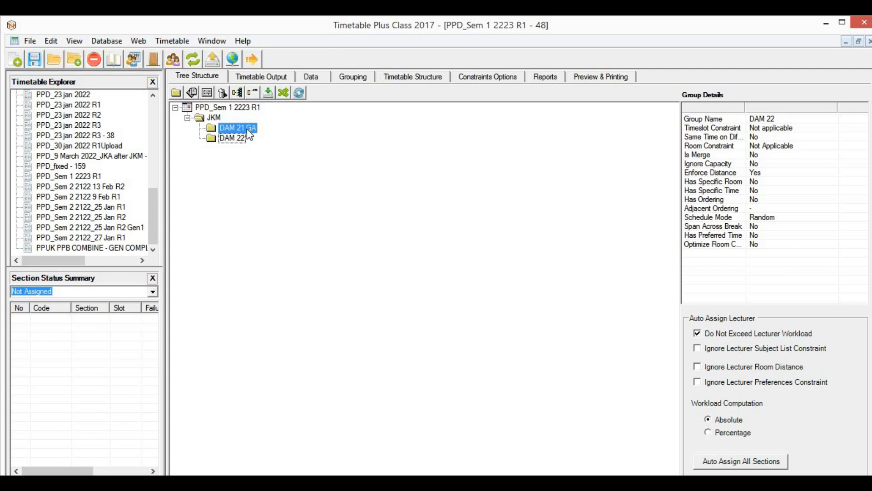
# Step: Add a DAM 21 GB subgroup under JKM
pyautogui.click(176, 94)
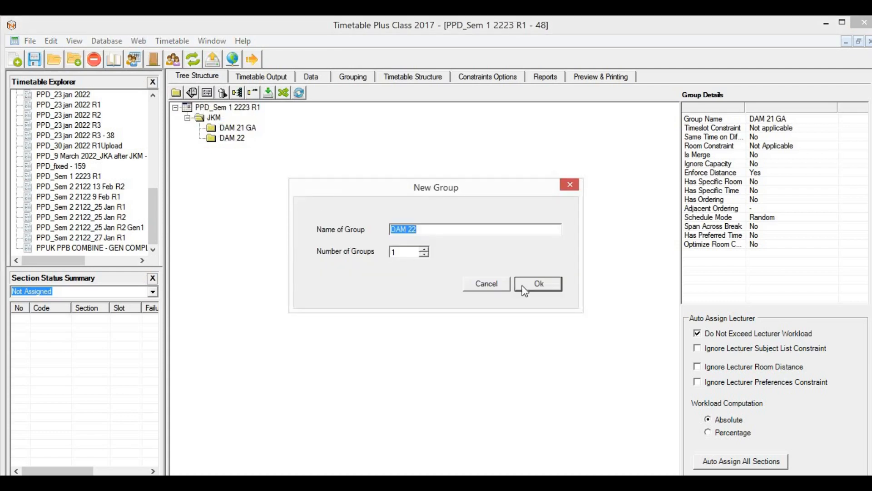
pyautogui.click(489, 287)
pyautogui.click(217, 118)
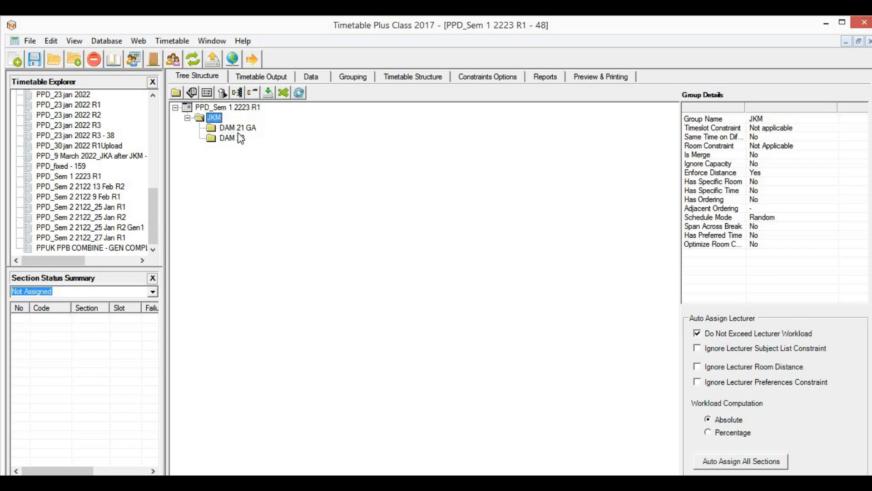
pyautogui.click(176, 94)
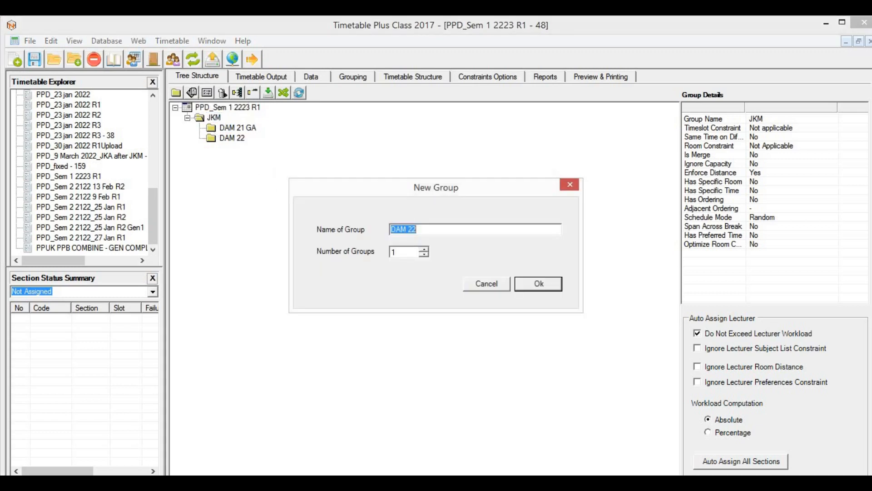
pyautogui.write('DAM 21 GB')
pyautogui.click(547, 287)
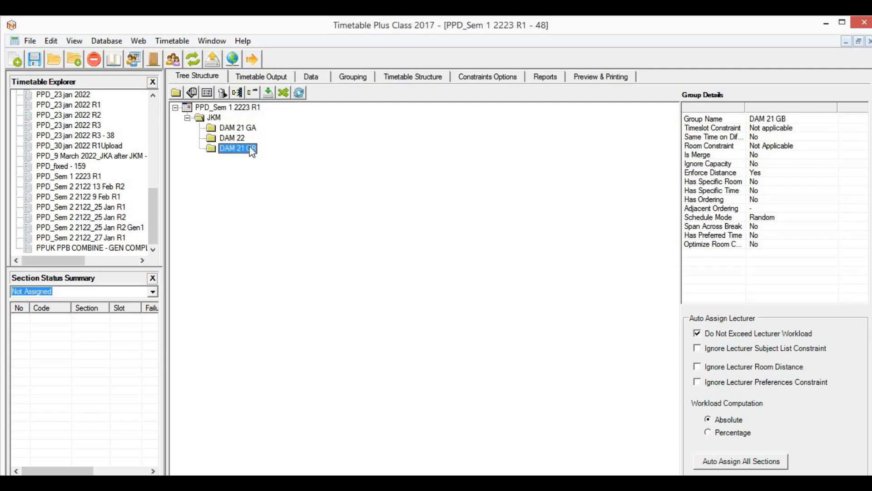
# Step: Rename the DAM 22 group to DAM 22 GA
pyautogui.click(237, 139)
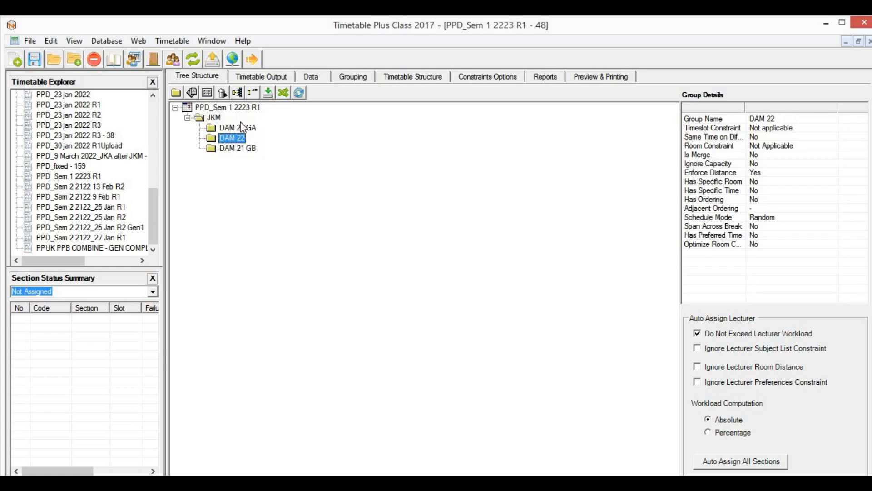
pyautogui.click(244, 137)
pyautogui.click(246, 138)
pyautogui.write('GA')
pyautogui.press('Return')
# Step: Add a DAM 22 GB subgroup under JKM
pyautogui.click(176, 93)
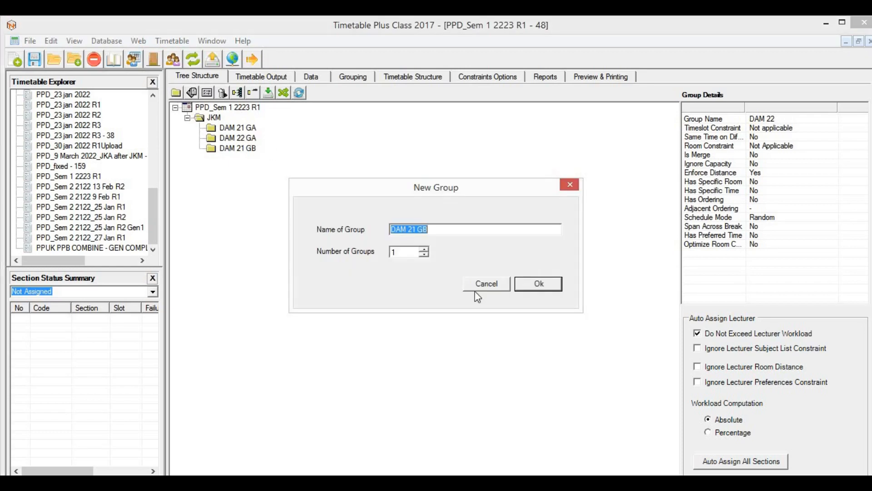
pyautogui.click(484, 286)
pyautogui.click(234, 138)
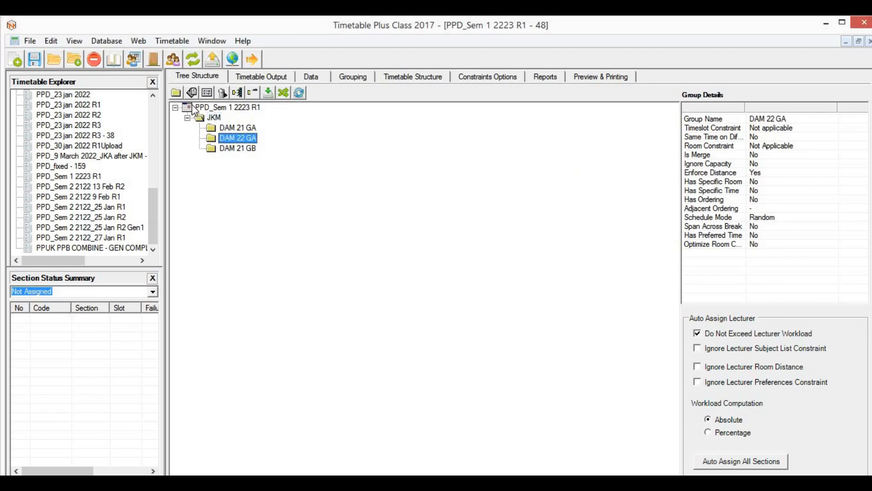
pyautogui.click(214, 117)
pyautogui.click(177, 93)
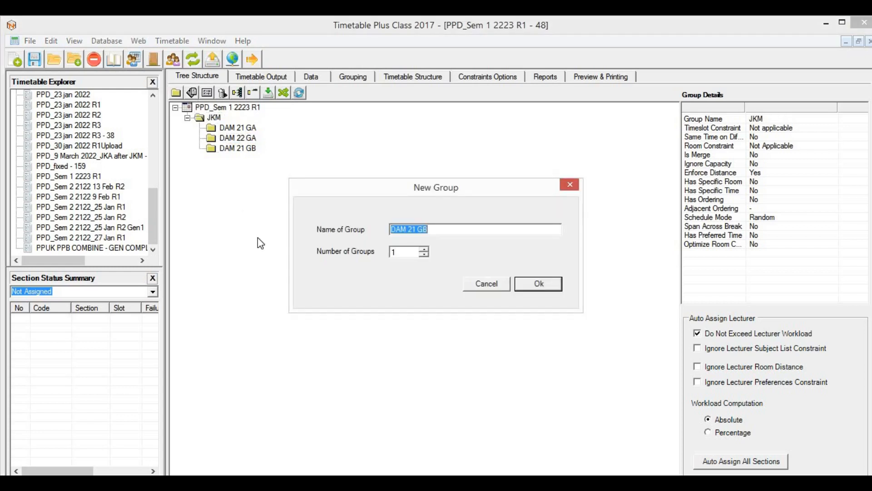
pyautogui.press('Left')
pyautogui.press('BackSpace')
pyautogui.write('2')
pyautogui.press('Return')
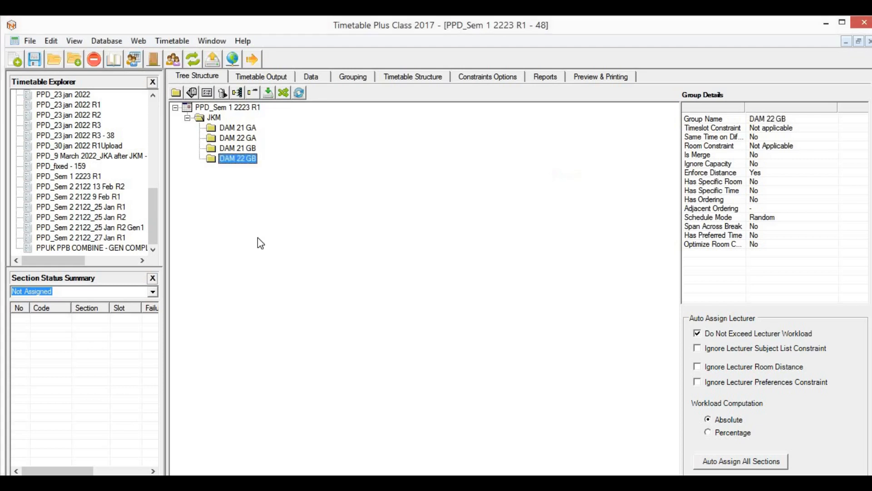
# Step: Sort JKM's subgroups by name, then add a DAM13803 group under DAM 21 GA
pyautogui.click(217, 118)
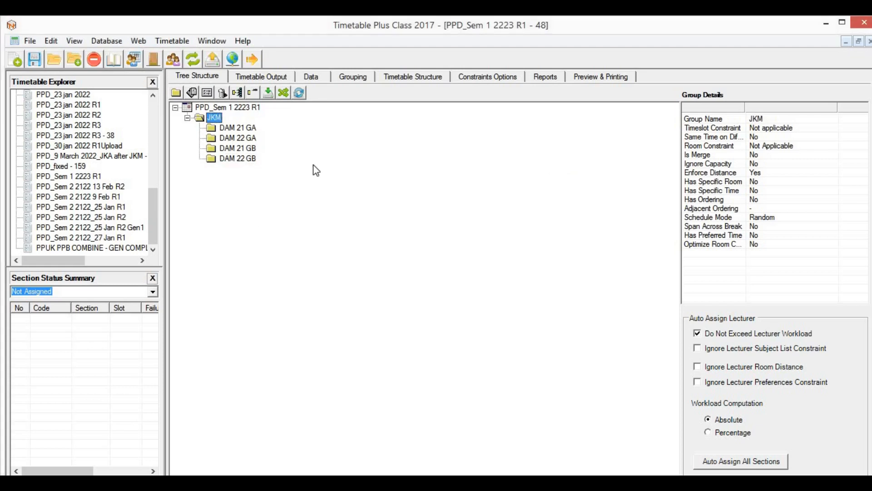
pyautogui.click(299, 93)
pyautogui.click(246, 129)
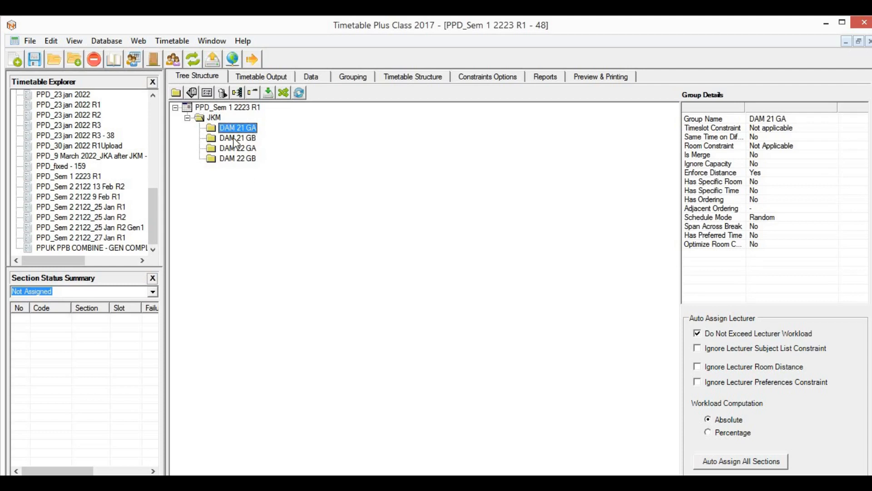
pyautogui.click(176, 93)
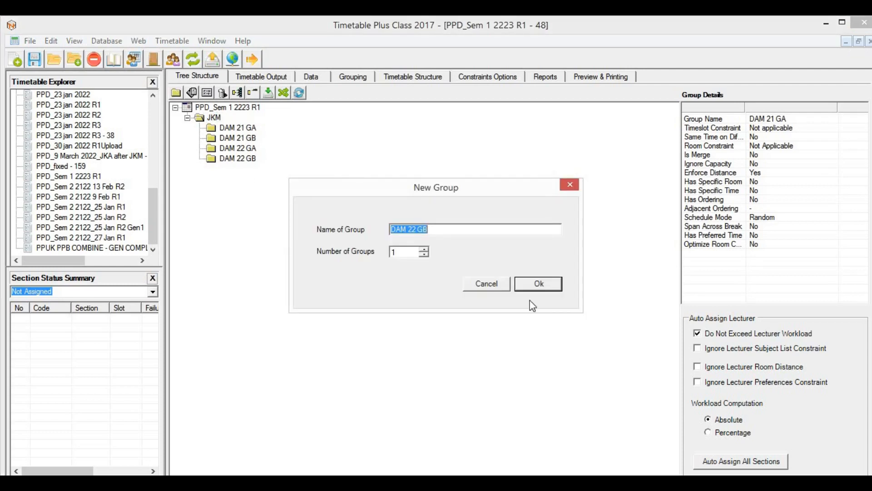
pyautogui.write('DAM13803 TEc')
pyautogui.press('BackSpace')
pyautogui.press('BackSpace')
pyautogui.write('e')
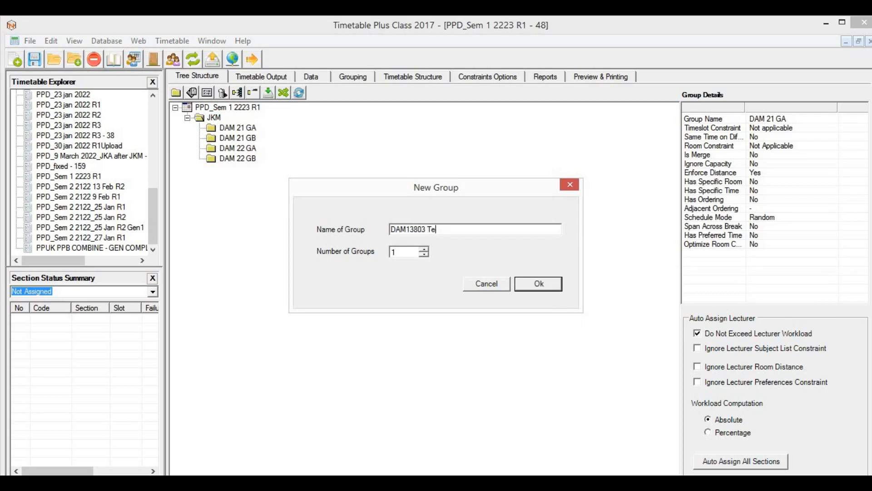
pyautogui.write('ch D')
pyautogui.press('Return')
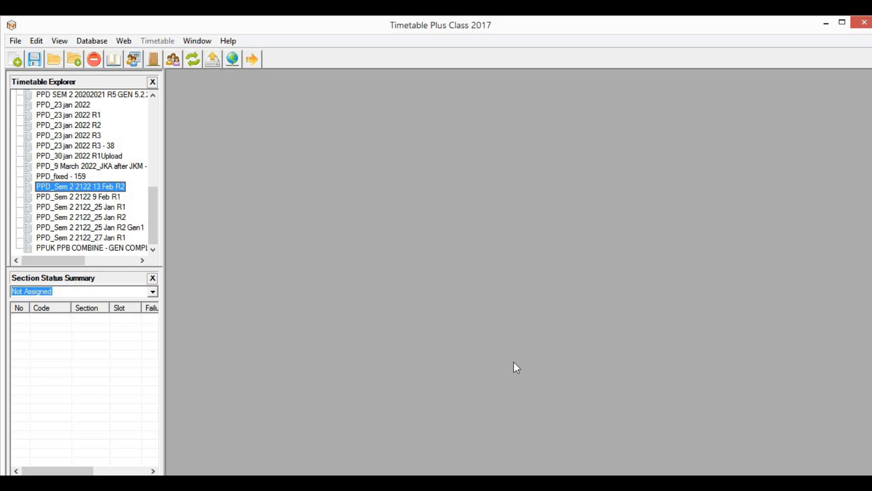
pyautogui.click(16, 60)
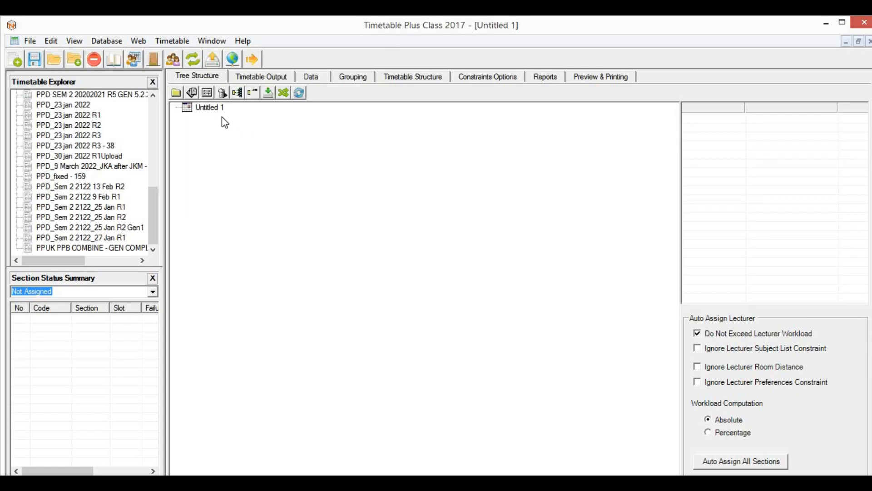
pyautogui.click(216, 109)
pyautogui.click(435, 82)
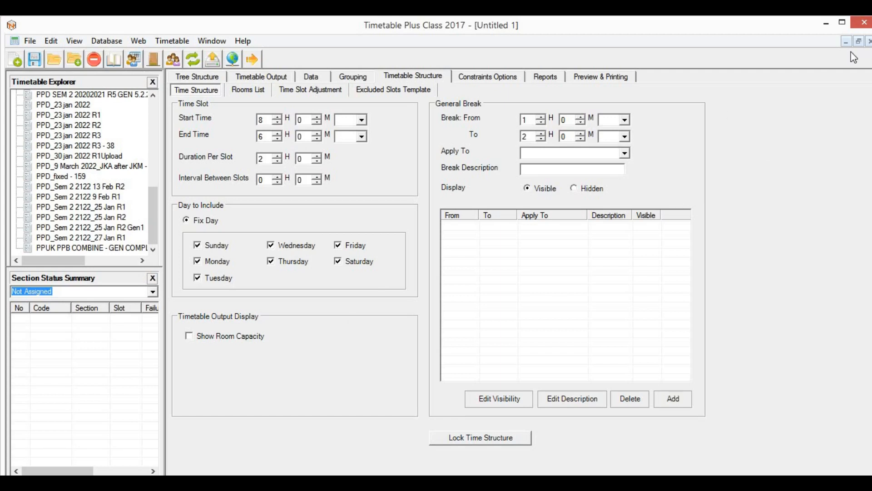
pyautogui.click(870, 43)
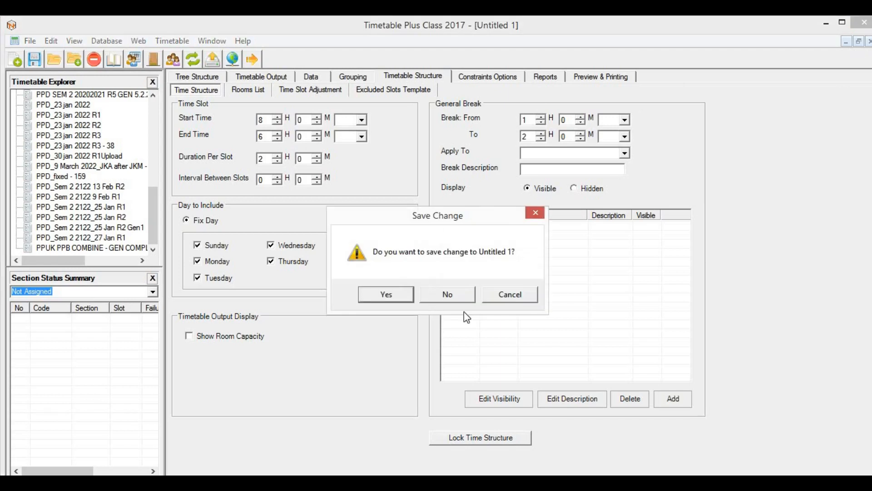
pyautogui.click(448, 294)
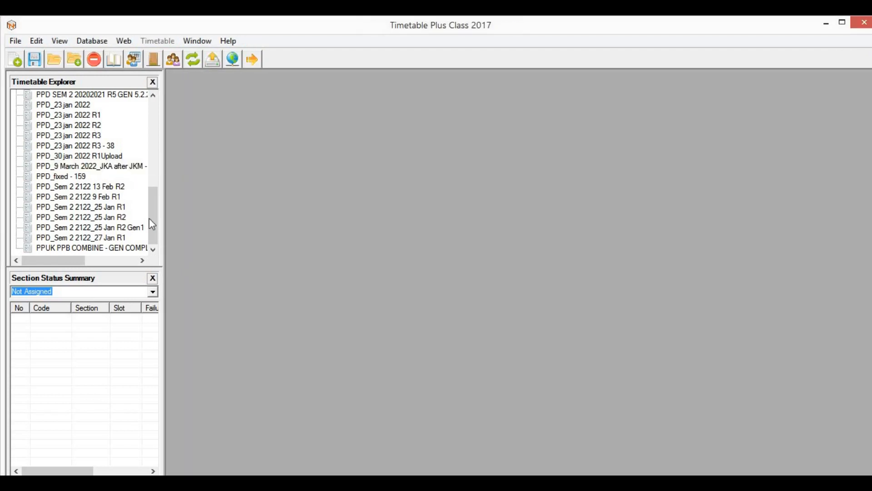
# Step: Start a timetable import from the File menu
pyautogui.moveTo(149, 218); pyautogui.dragTo(155, 241)
pyautogui.moveTo(161, 223)
pyautogui.mouseDown()
pyautogui.moveTo(156, 113)
pyautogui.moveTo(159, 223)
pyautogui.mouseUp()
pyautogui.click(20, 41)
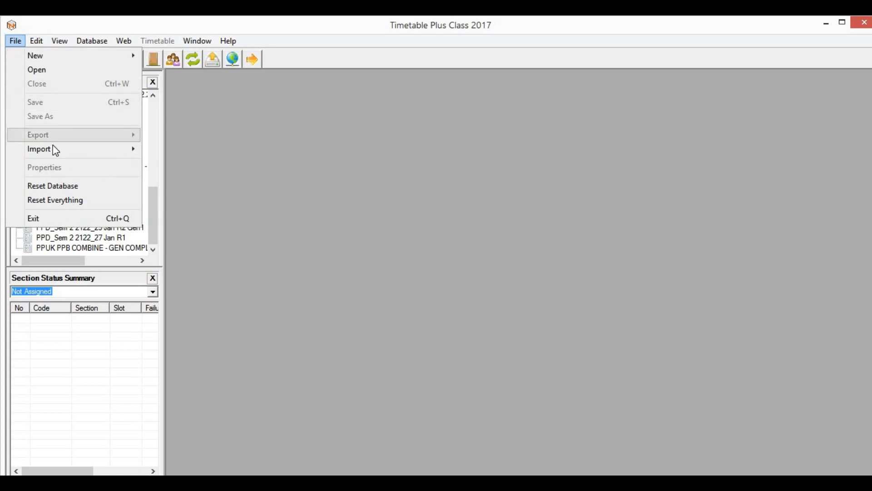
pyautogui.moveTo(58, 149)
pyautogui.click(205, 149)
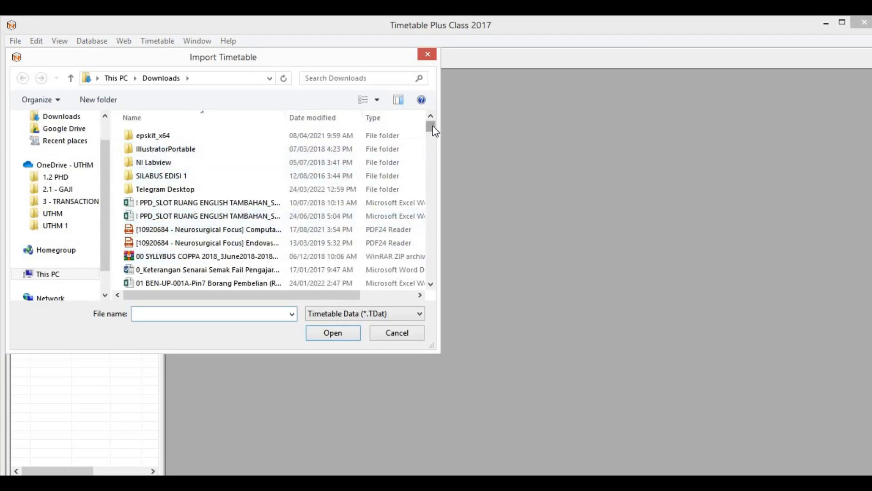
# Step: Import PPD_13 Feb 2022 R1.TDat from the 4 - SEM 2 2122 > Generate Timetable folder
pyautogui.scroll(-8, 434, 127)
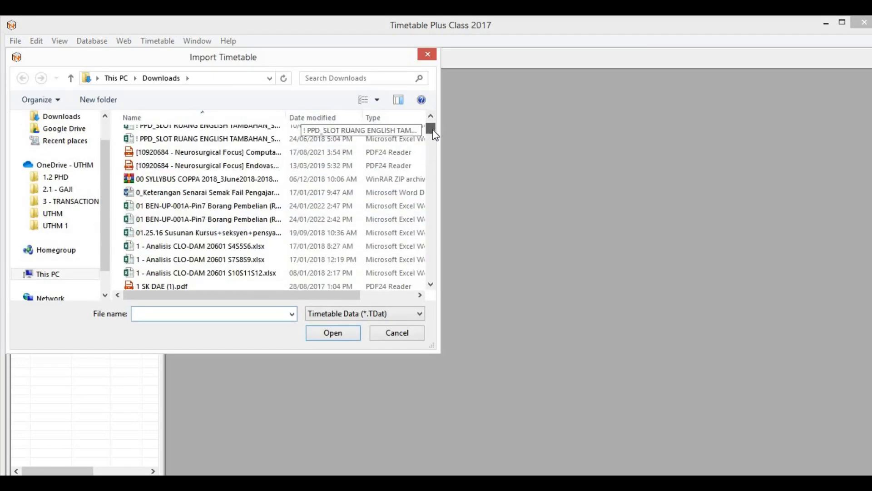
pyautogui.click(69, 228)
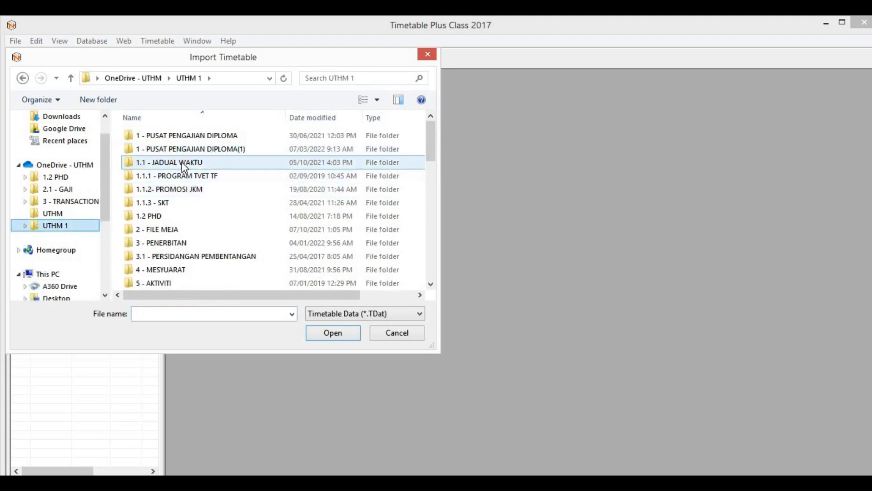
pyautogui.doubleClick(184, 167)
pyautogui.doubleClick(184, 162)
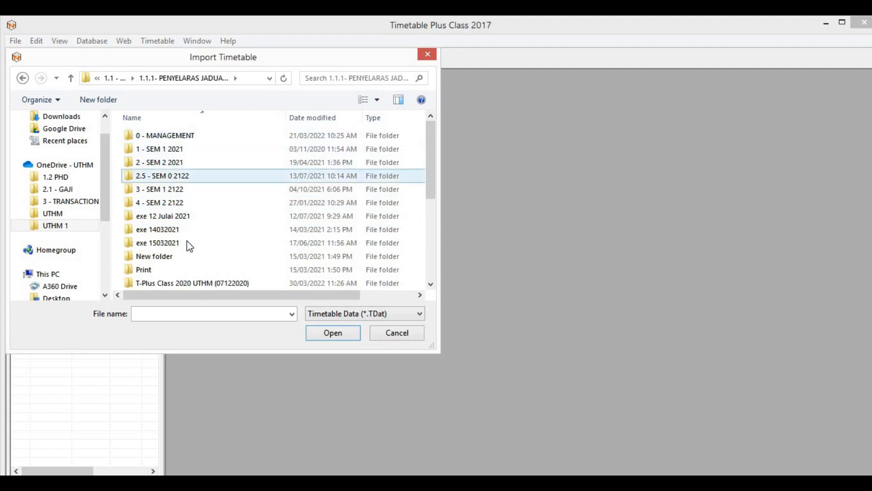
pyautogui.doubleClick(173, 203)
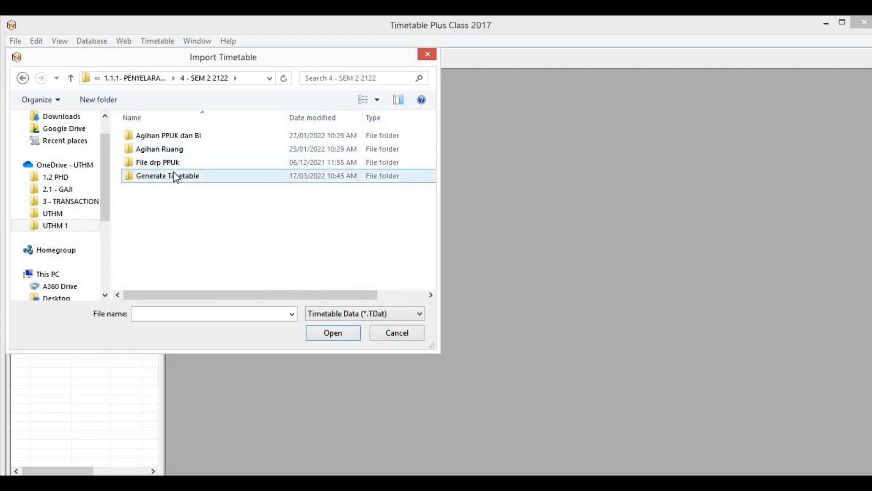
pyautogui.doubleClick(175, 176)
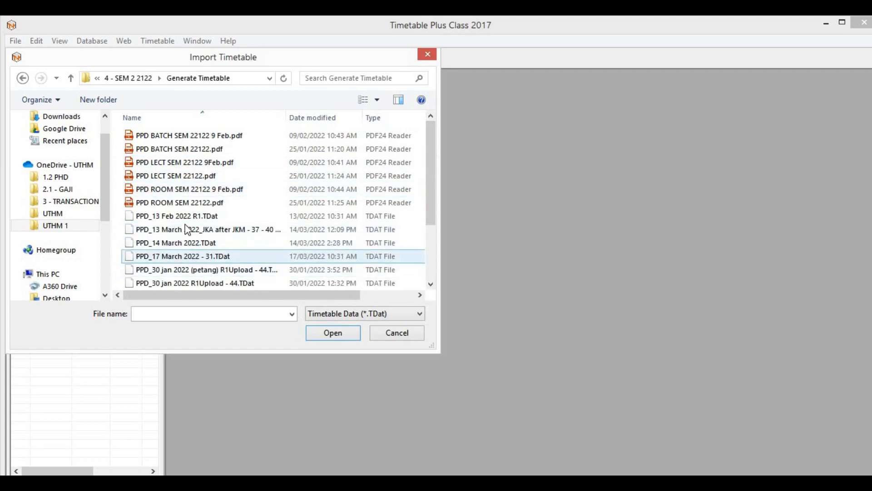
pyautogui.click(182, 217)
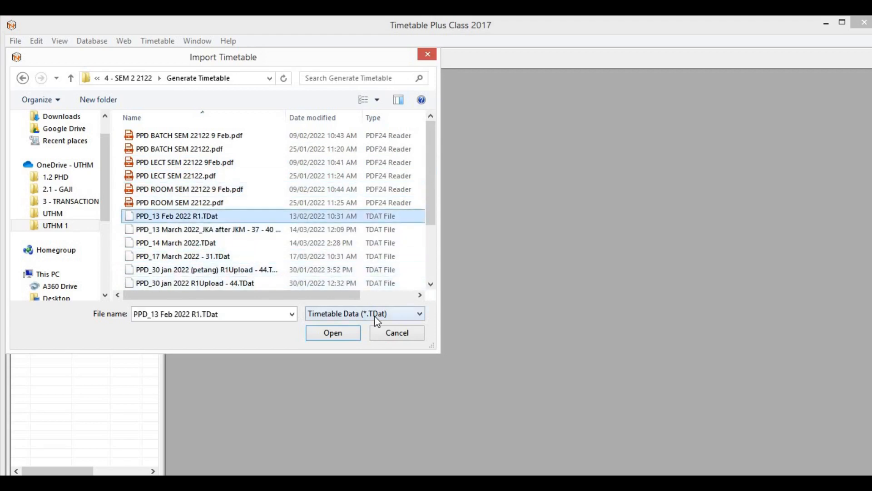
pyautogui.click(335, 333)
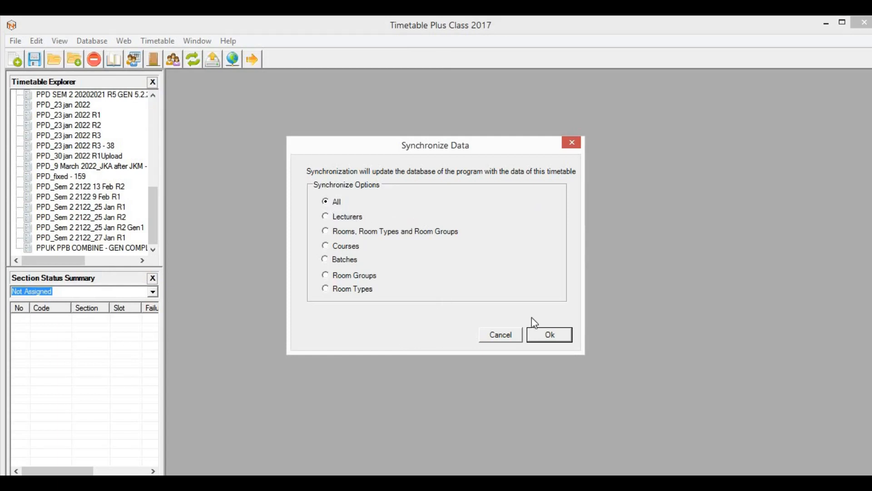
# Step: Synchronize all data from the imported PPD_13 Feb 2022 R1 timetable
pyautogui.click(553, 333)
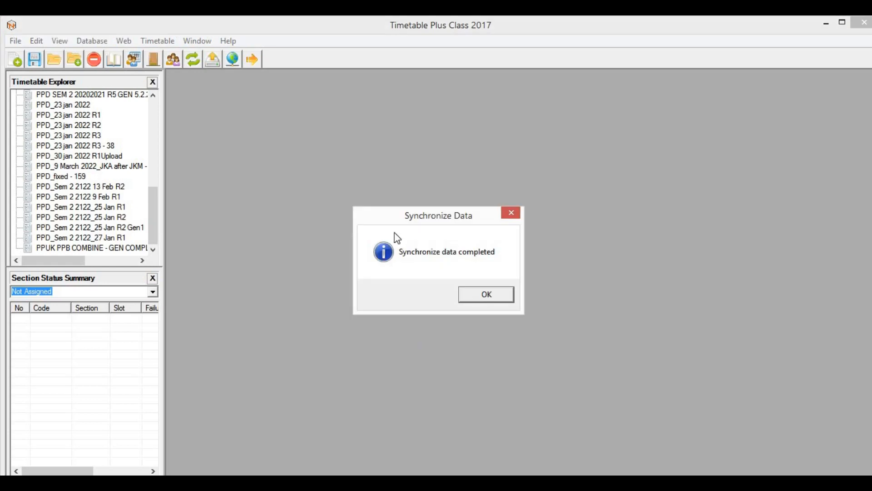
# Step: Save the imported timetable under the schedule name PPD_SEM 1 2223 R1
pyautogui.click(477, 298)
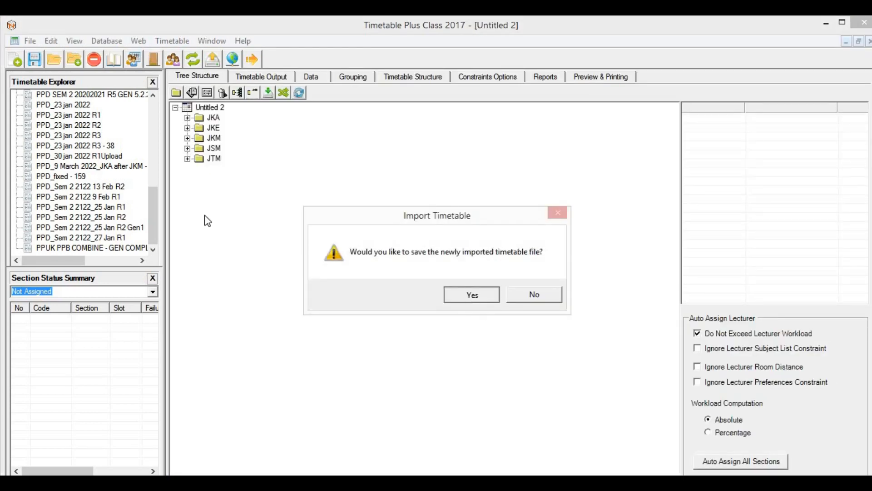
pyautogui.press('Return')
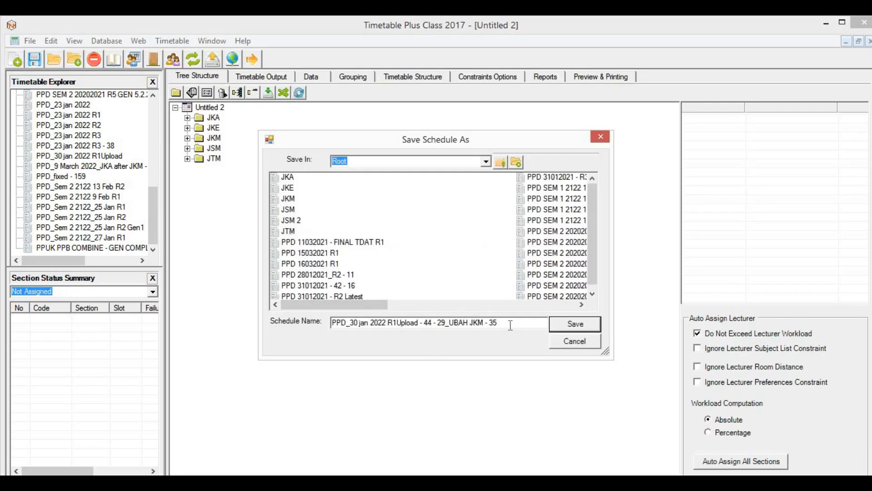
pyautogui.moveTo(510, 325); pyautogui.dragTo(356, 324)
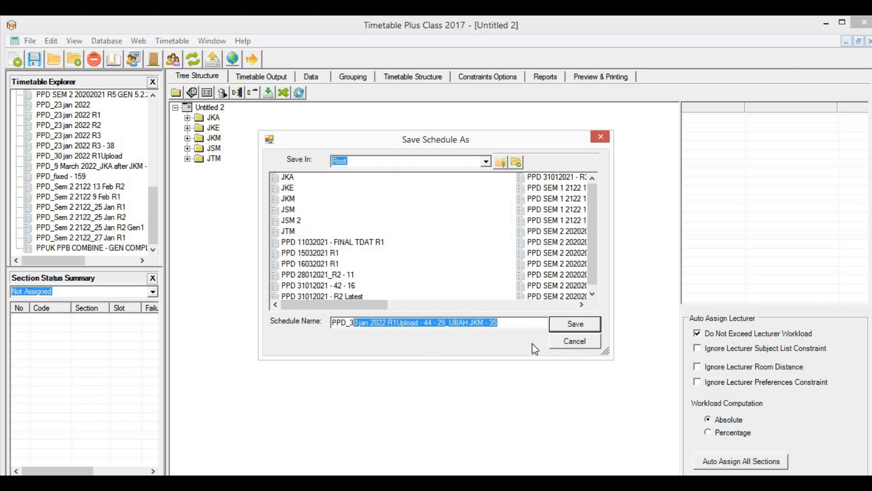
pyautogui.press('BackSpace')
pyautogui.press('BackSpace')
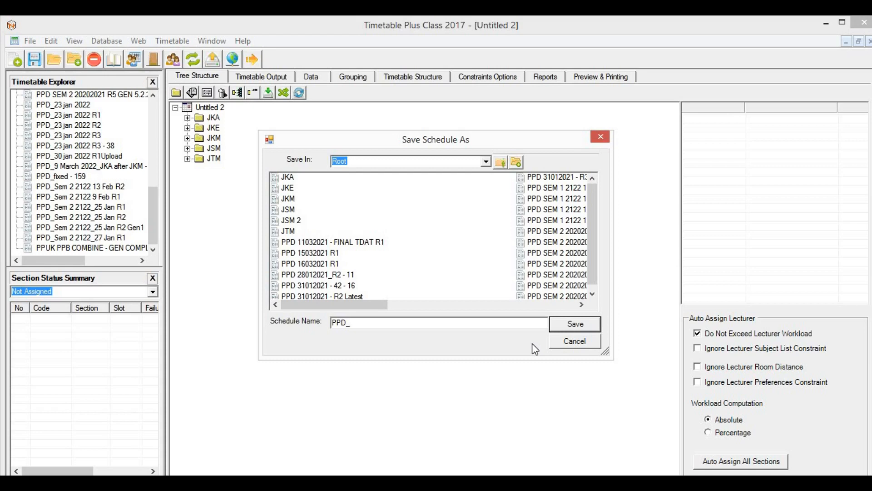
pyautogui.write('SEM 1 2223 R1')
pyautogui.click(582, 328)
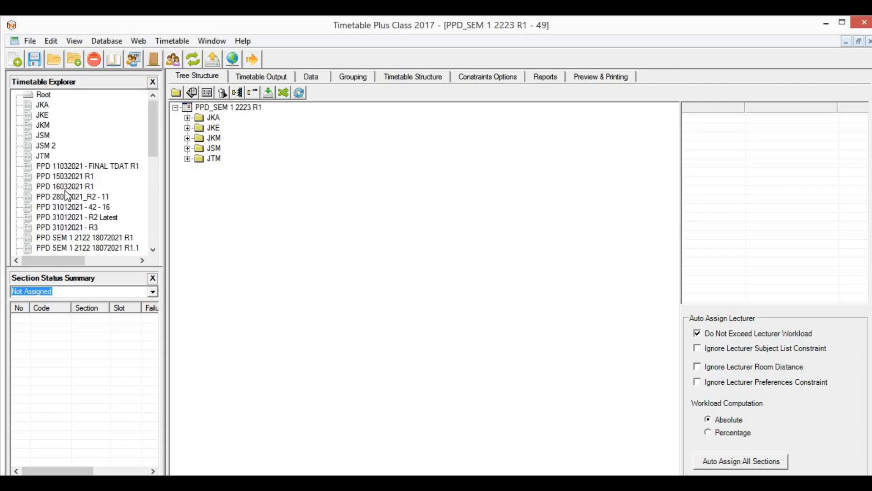
pyautogui.click(152, 202)
pyautogui.moveTo(151, 197); pyautogui.dragTo(152, 203)
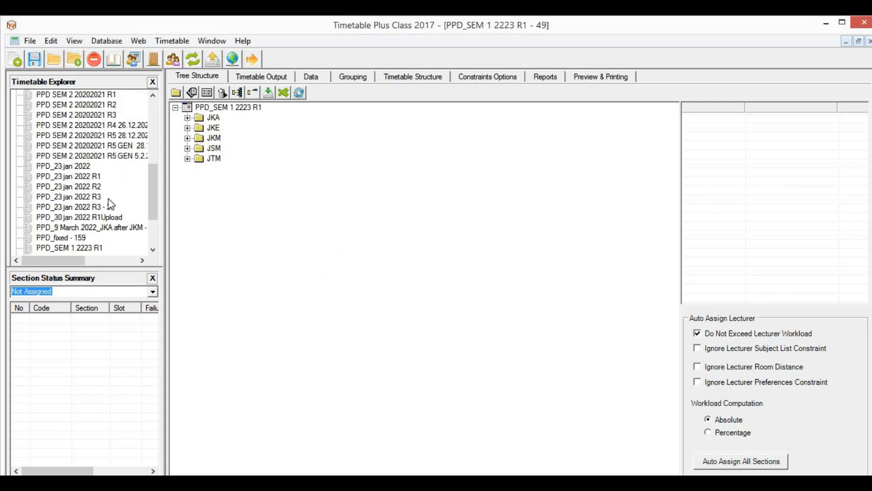
pyautogui.click(92, 251)
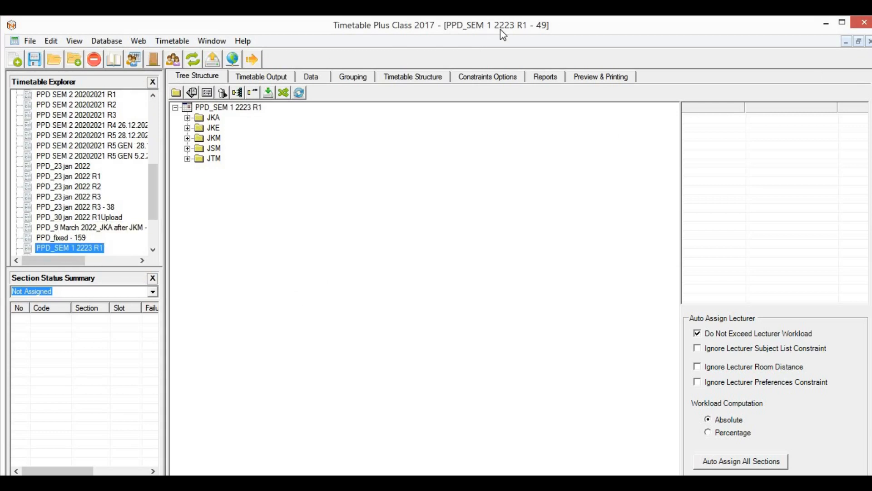
pyautogui.click(542, 204)
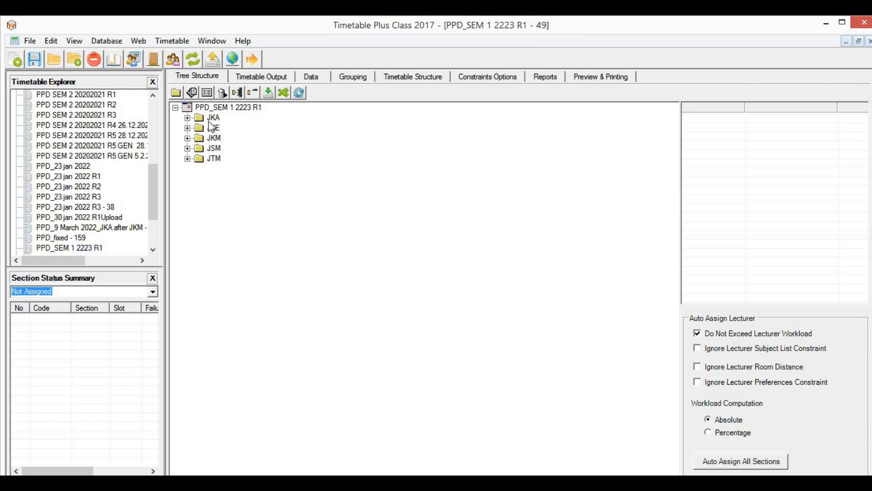
pyautogui.click(230, 109)
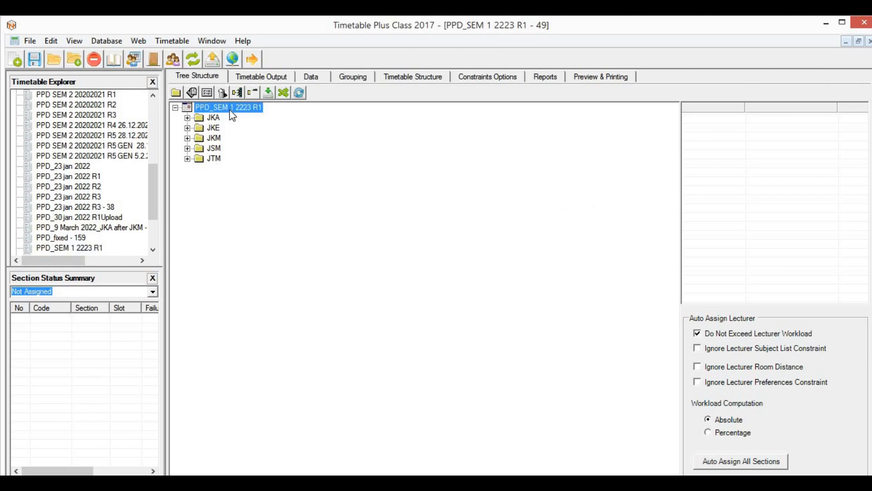
pyautogui.click(187, 117)
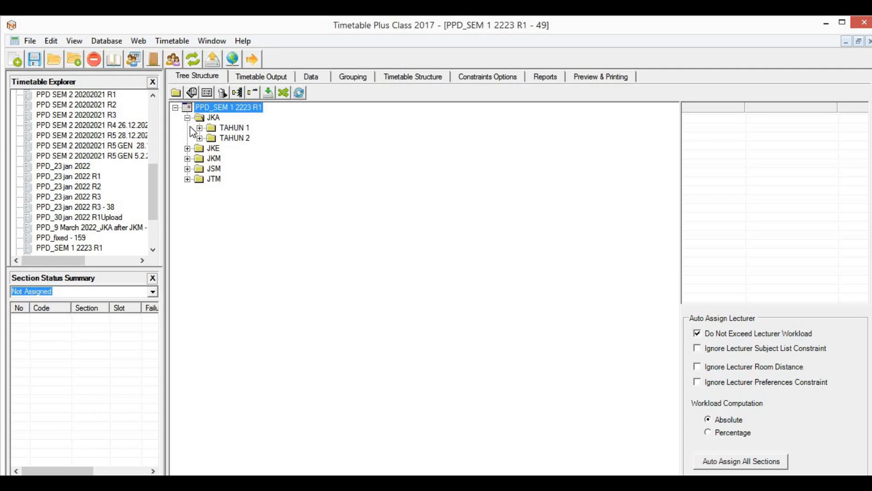
pyautogui.click(187, 148)
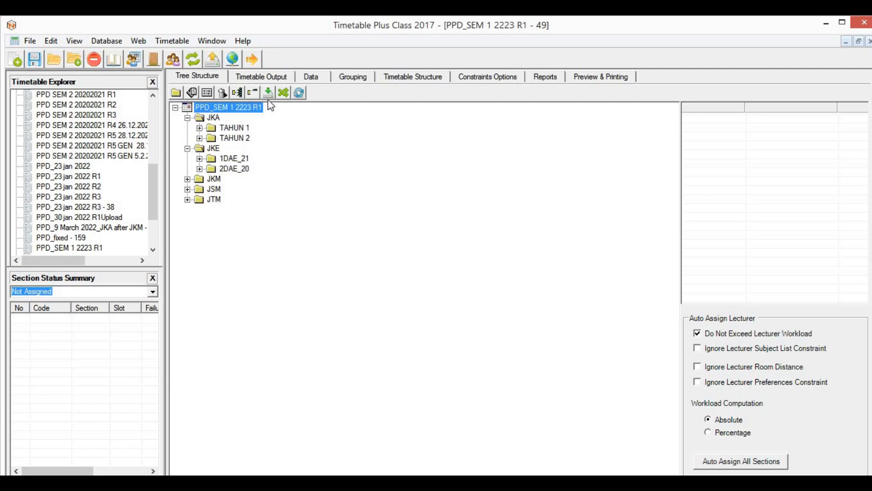
pyautogui.click(237, 93)
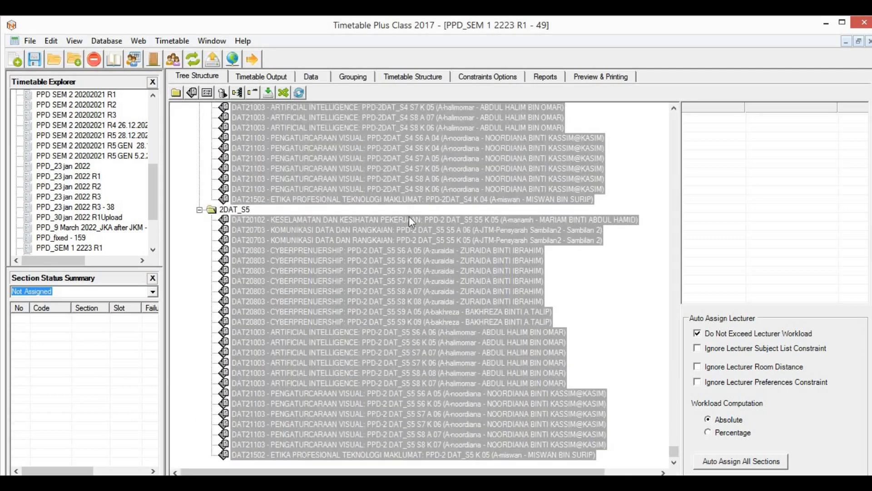
pyautogui.moveTo(676, 265); pyautogui.dragTo(681, 109)
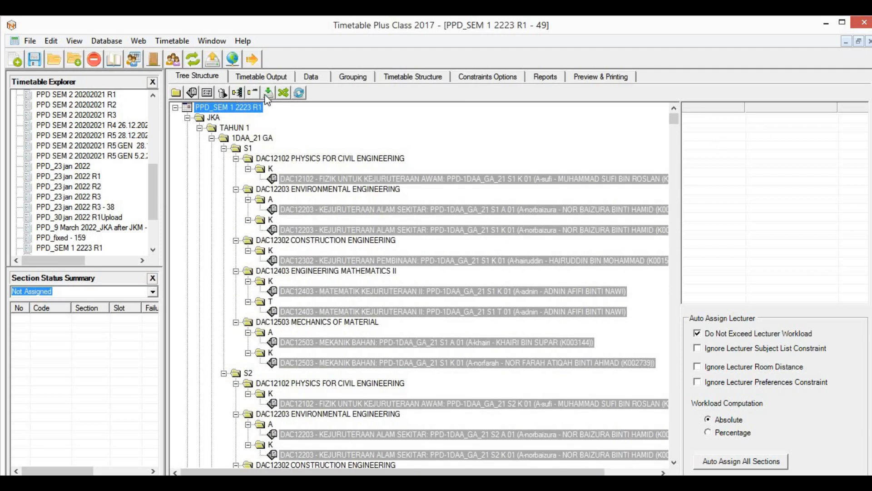
pyautogui.doubleClick(256, 107)
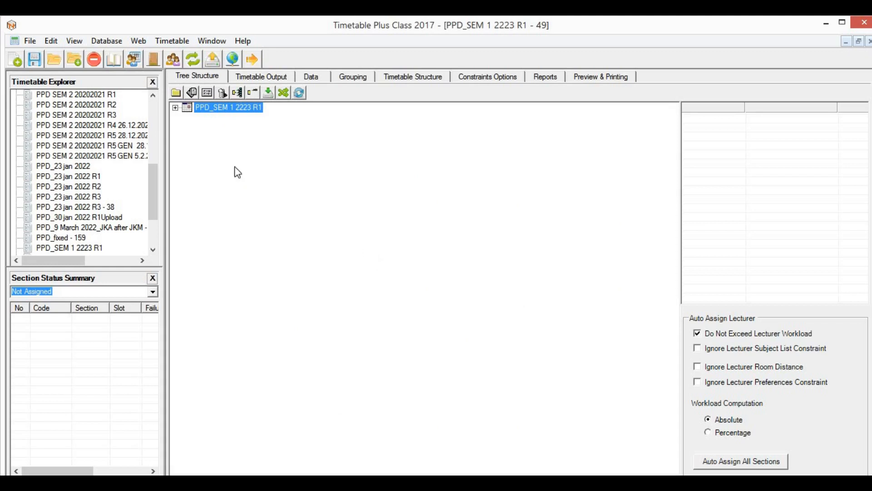
pyautogui.click(176, 109)
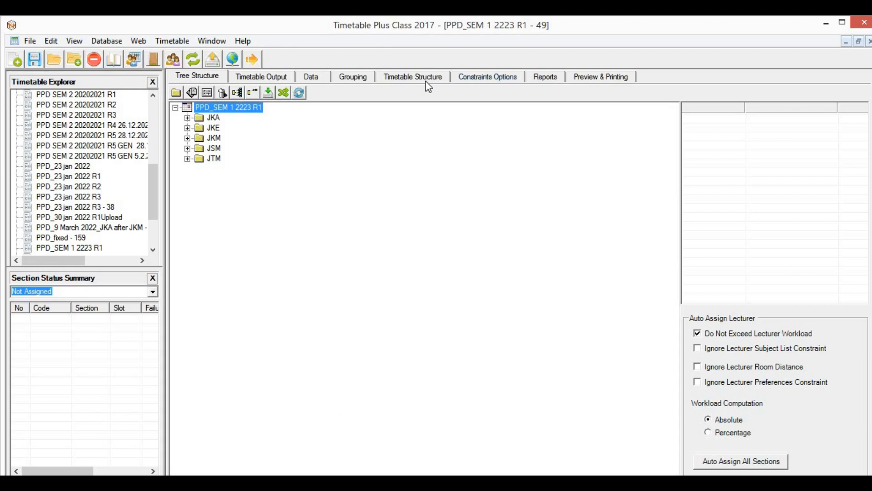
pyautogui.click(412, 76)
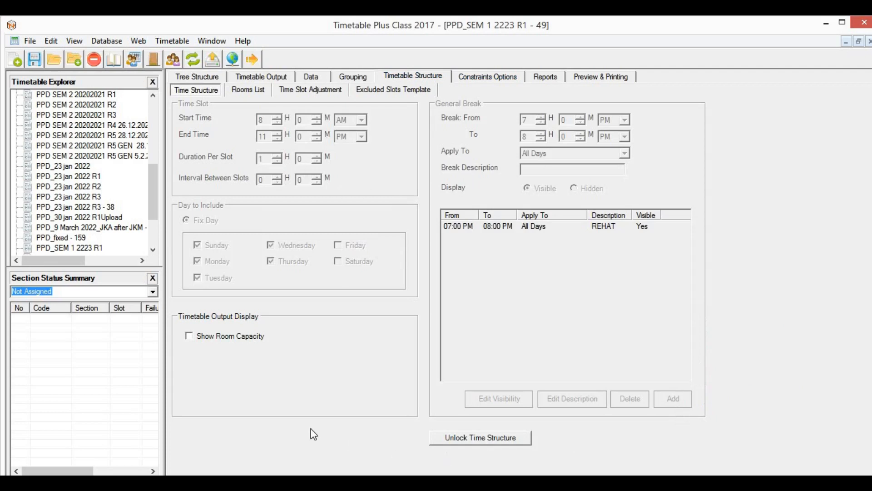
pyautogui.click(255, 90)
pyautogui.click(313, 90)
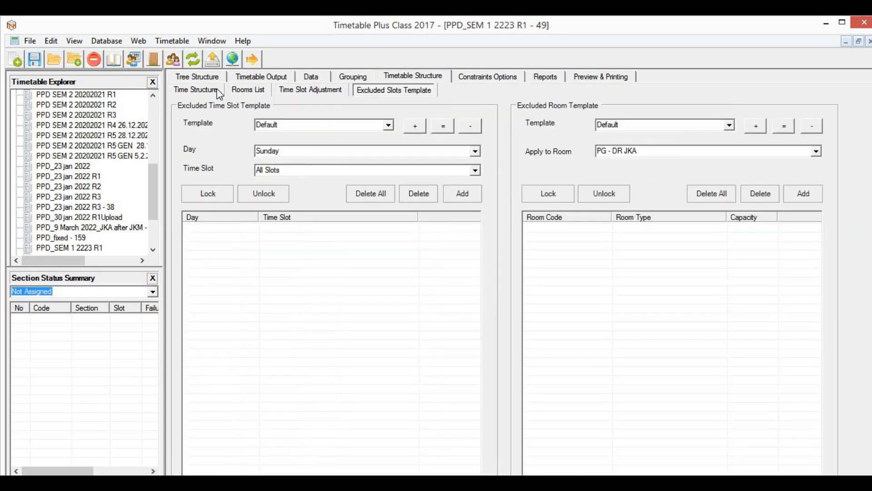
pyautogui.click(216, 90)
pyautogui.click(213, 77)
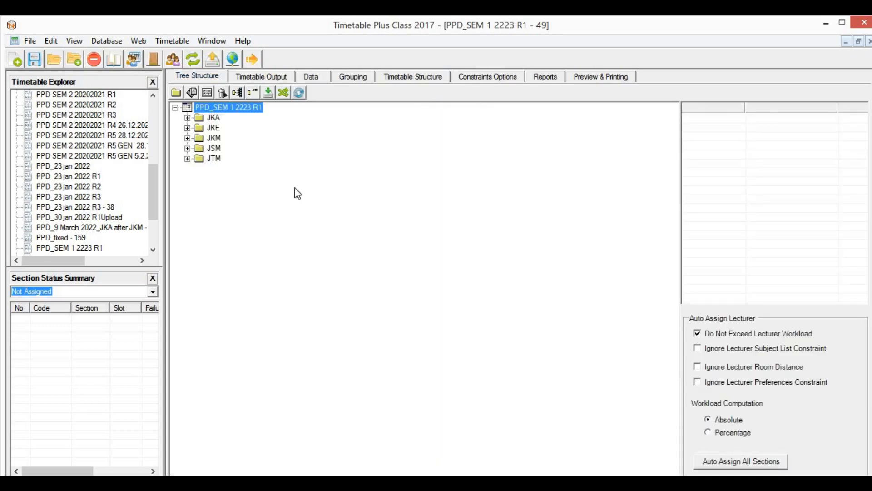
pyautogui.click(269, 78)
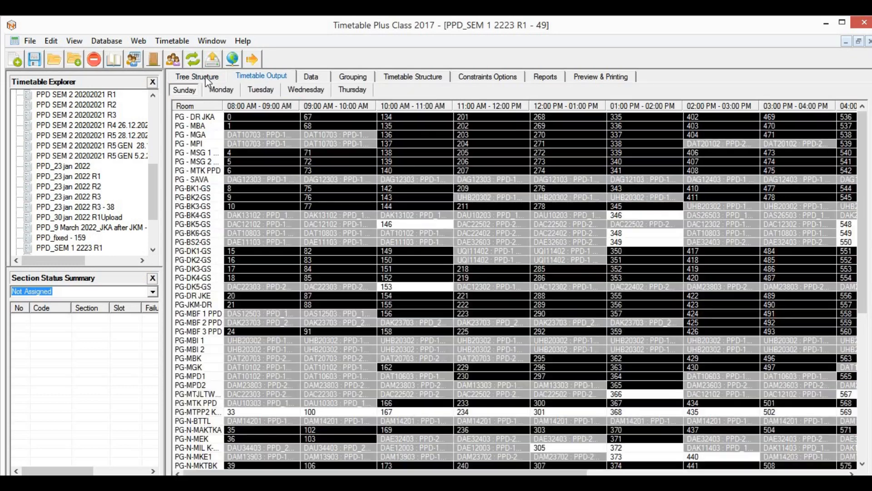
pyautogui.click(214, 78)
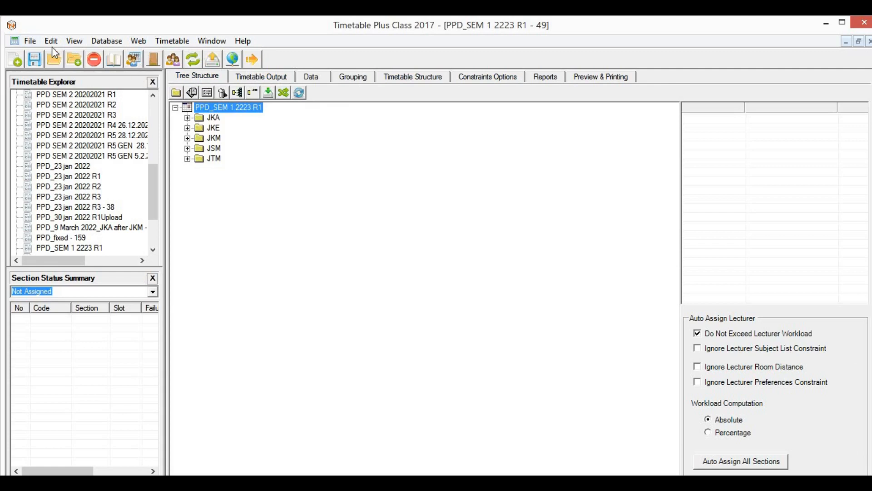
# Step: Browse the File menu's export options, then move along the menu bar to the Database menu
pyautogui.click(31, 40)
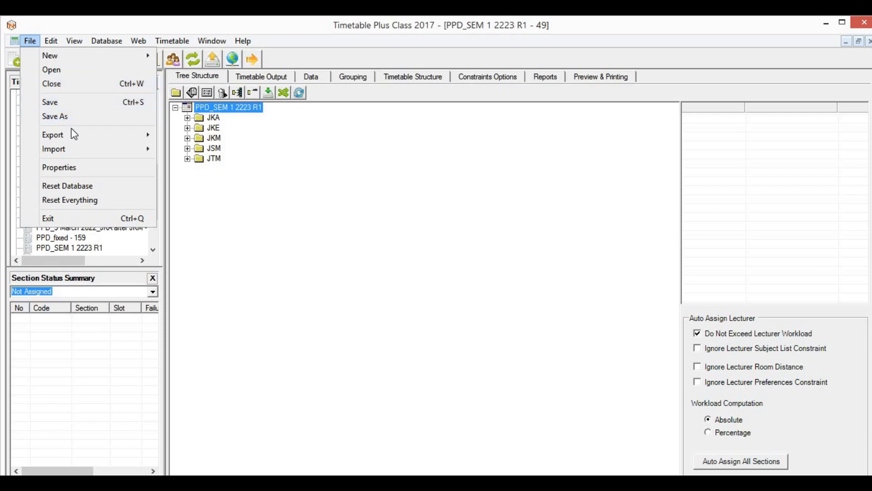
pyautogui.moveTo(73, 134)
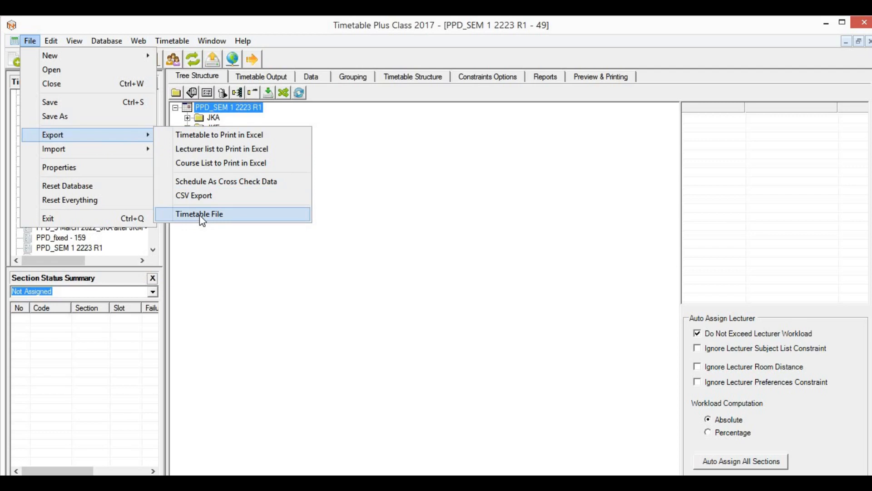
pyautogui.moveTo(103, 150)
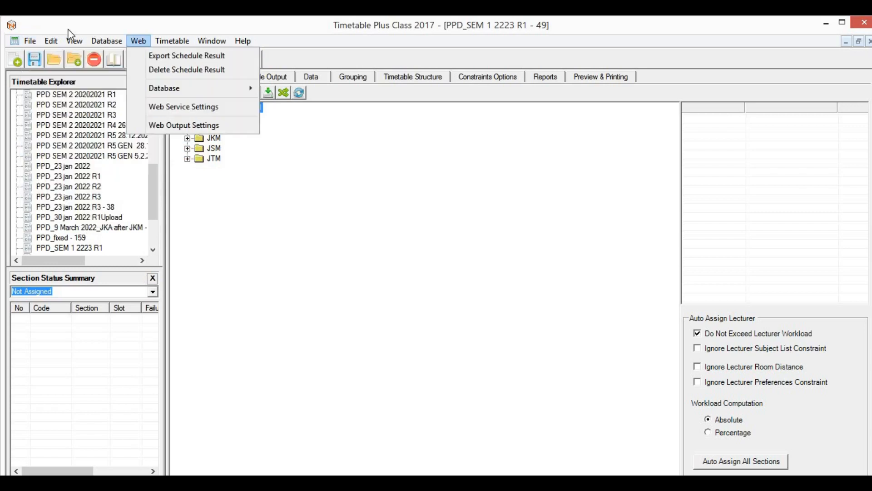
pyautogui.moveTo(108, 40)
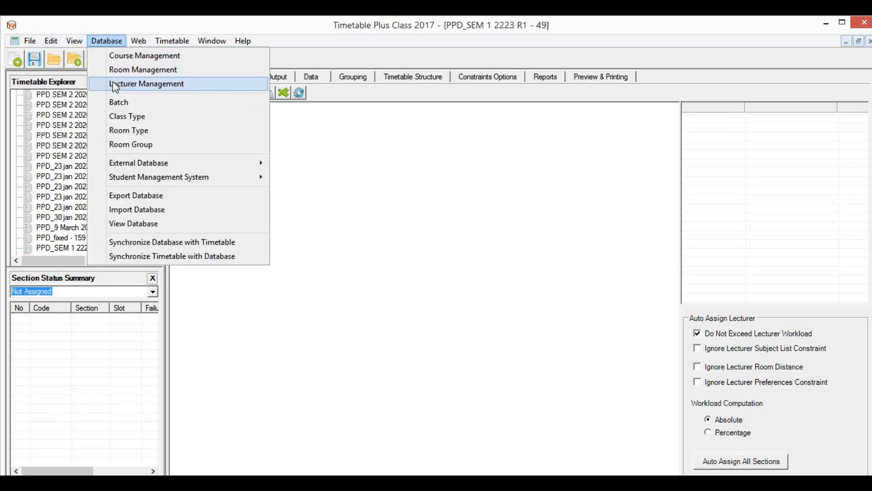
pyautogui.click(183, 62)
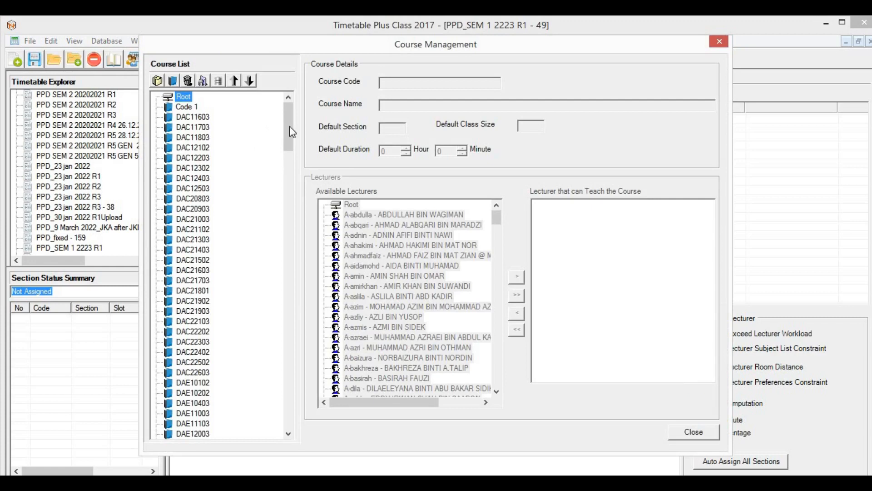
pyautogui.moveTo(292, 132); pyautogui.dragTo(287, 250)
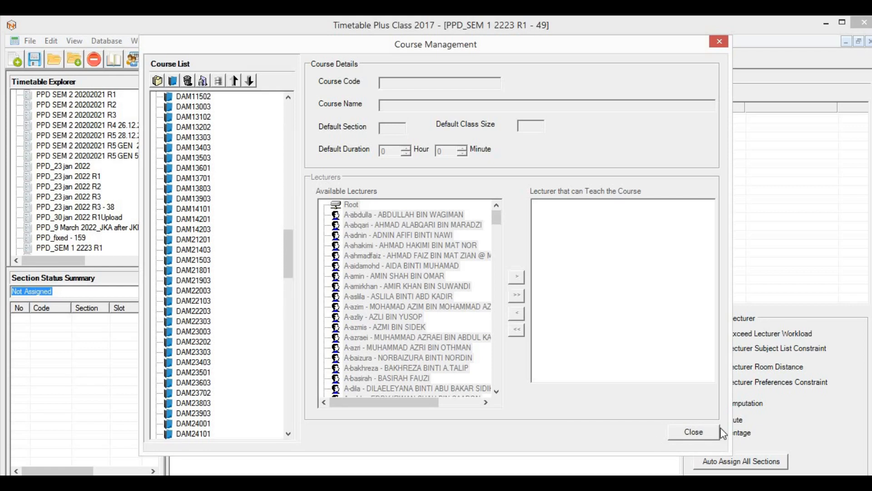
pyautogui.click(709, 432)
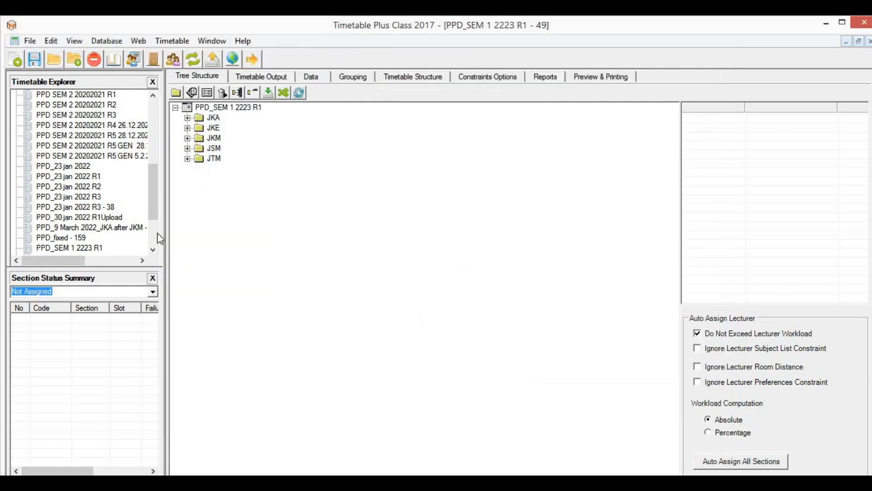
pyautogui.click(98, 41)
pyautogui.click(126, 70)
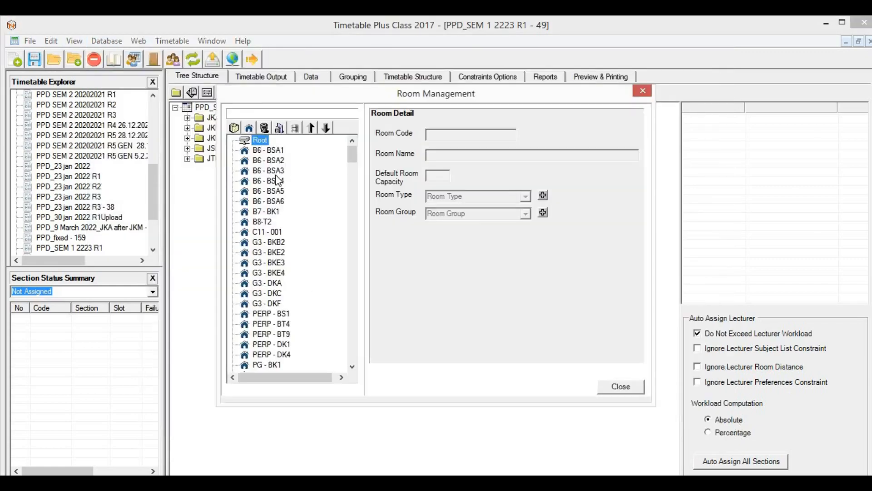
pyautogui.moveTo(356, 154); pyautogui.dragTo(355, 360)
pyautogui.click(614, 390)
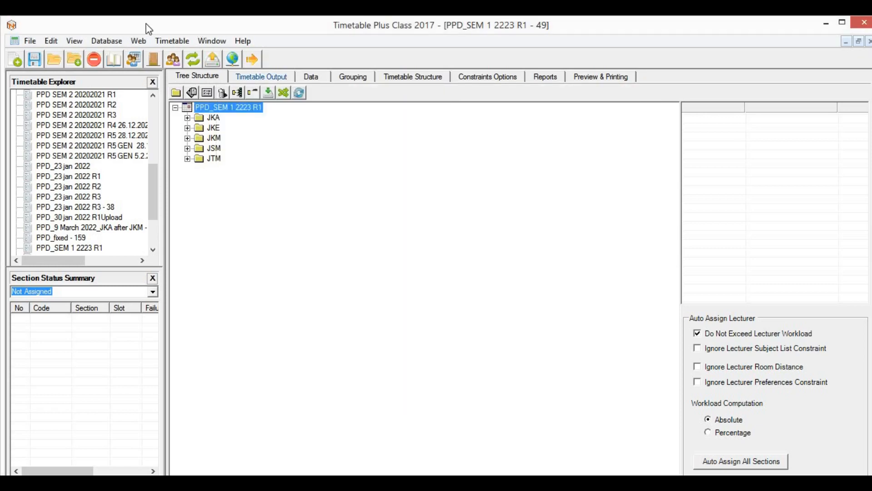
pyautogui.click(109, 41)
pyautogui.click(158, 85)
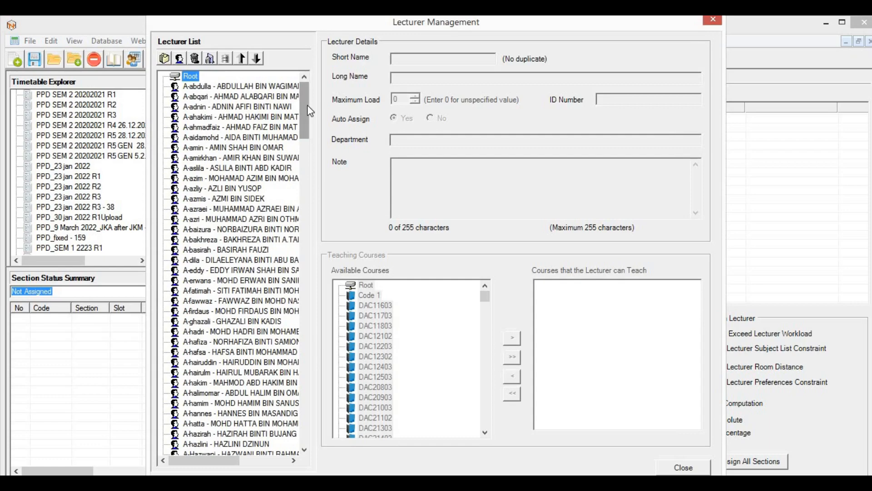
pyautogui.moveTo(310, 111); pyautogui.dragTo(313, 293)
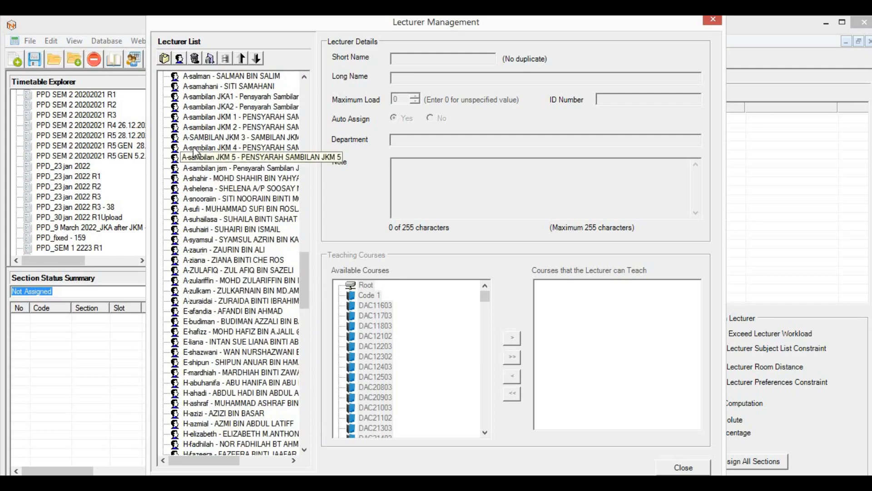
pyautogui.scroll(3, 194, 146)
pyautogui.scroll(4, 194, 146)
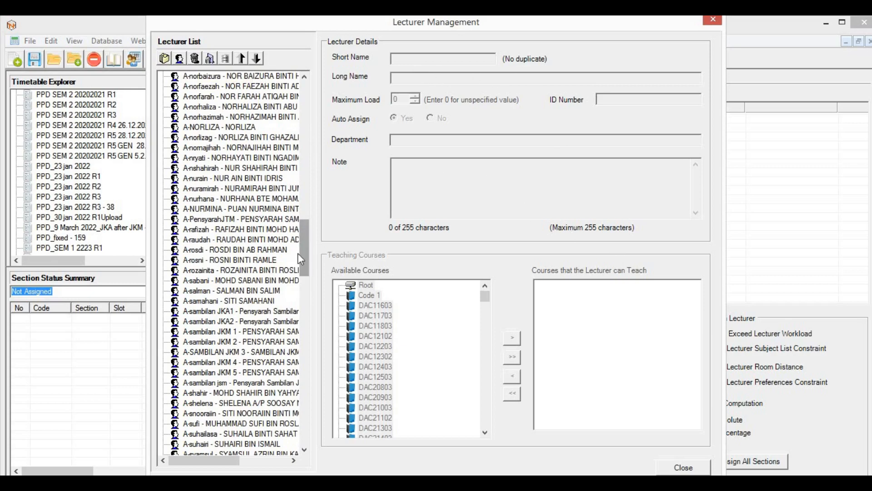
pyautogui.click(212, 117)
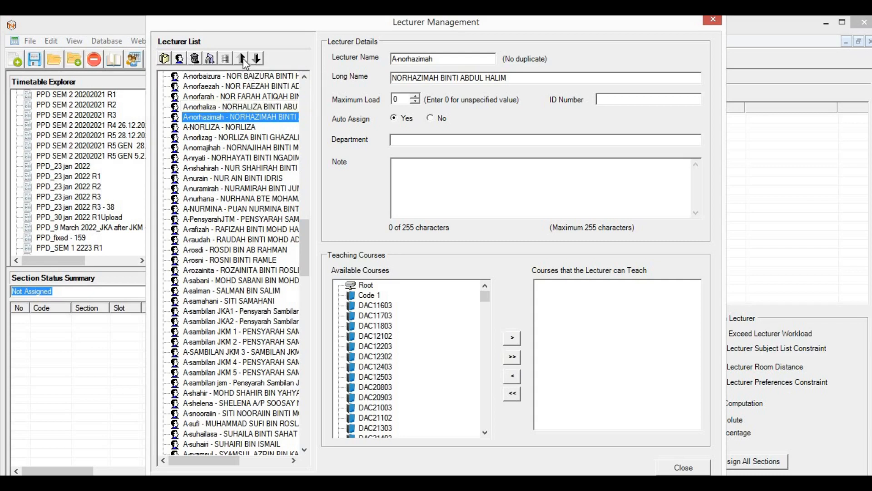
pyautogui.click(692, 468)
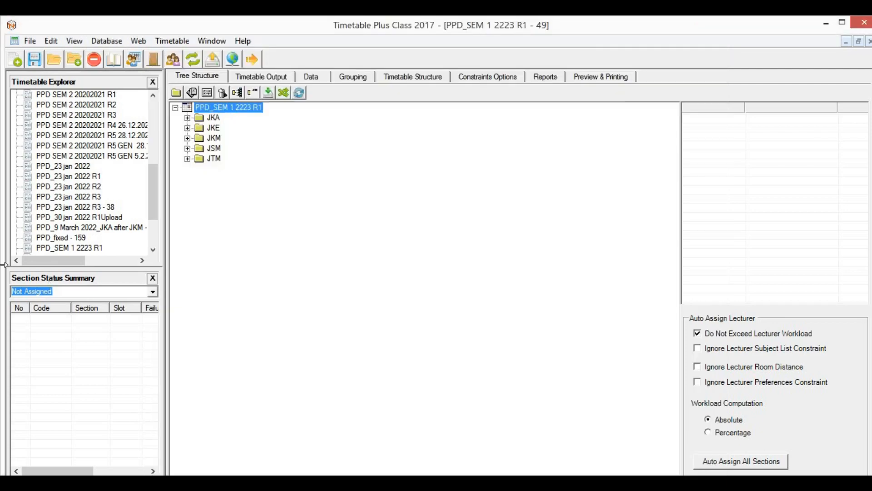
# Step: Browse the Web, Database and Timetable menus, opening Room Display and cancelling it unchanged
pyautogui.click(140, 41)
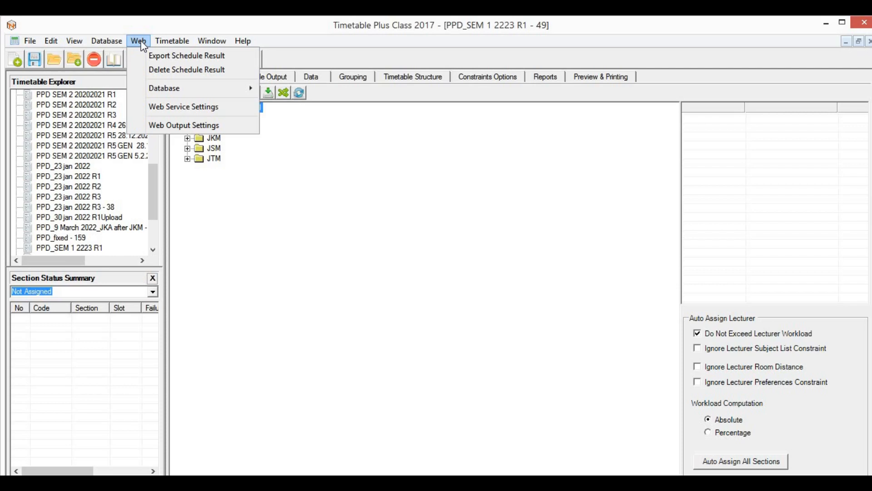
pyautogui.click(141, 41)
pyautogui.click(118, 40)
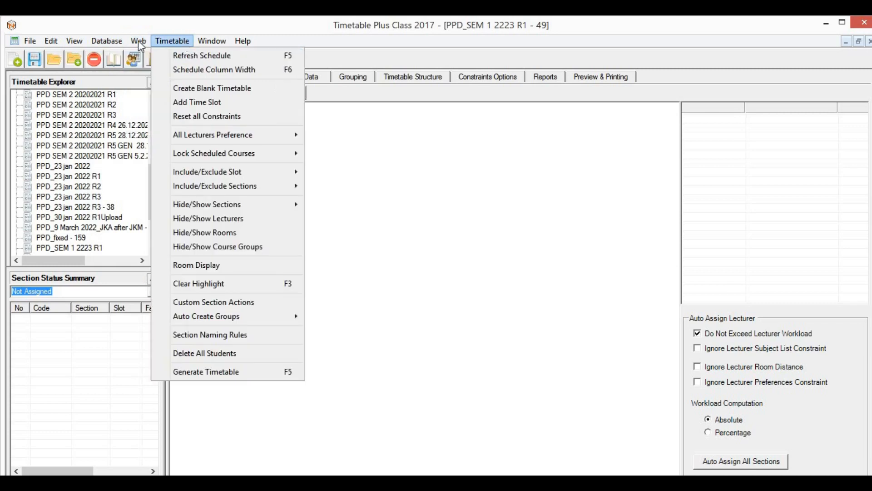
pyautogui.moveTo(138, 41)
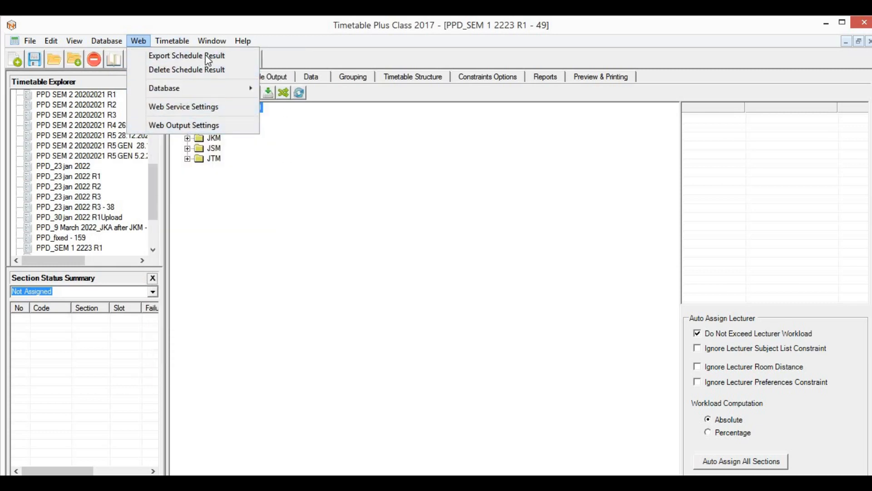
pyautogui.moveTo(183, 42)
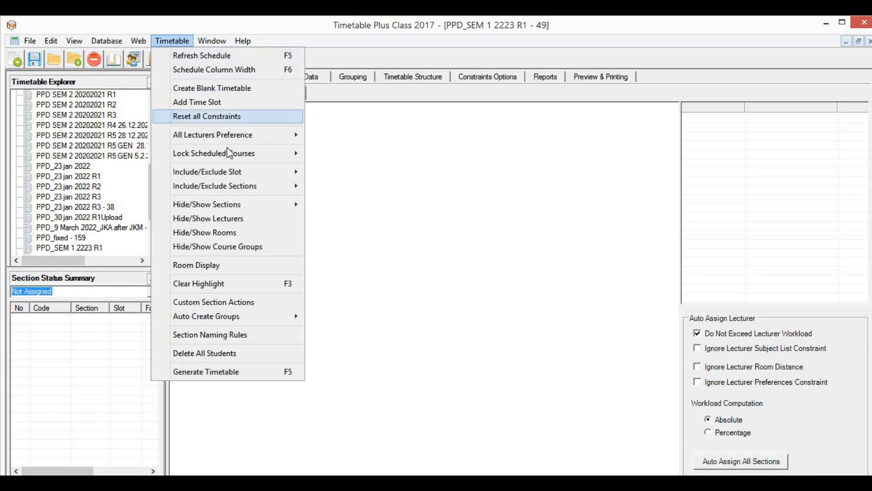
pyautogui.moveTo(235, 208)
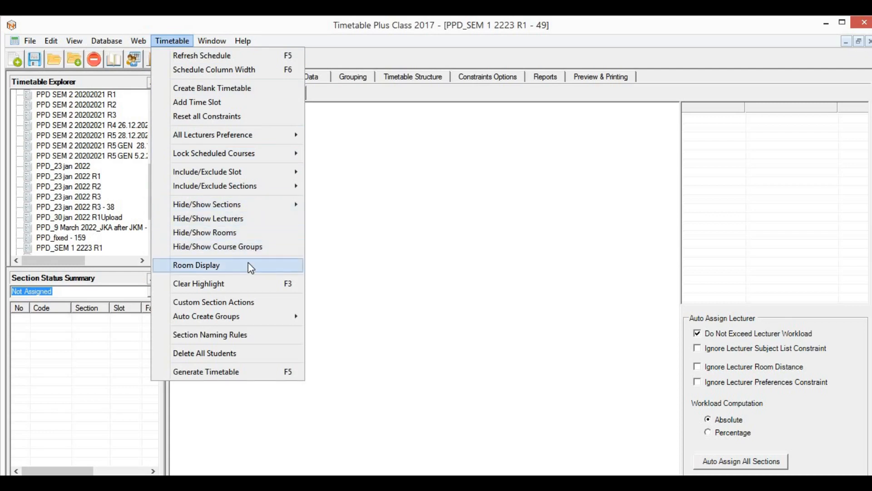
pyautogui.click(208, 268)
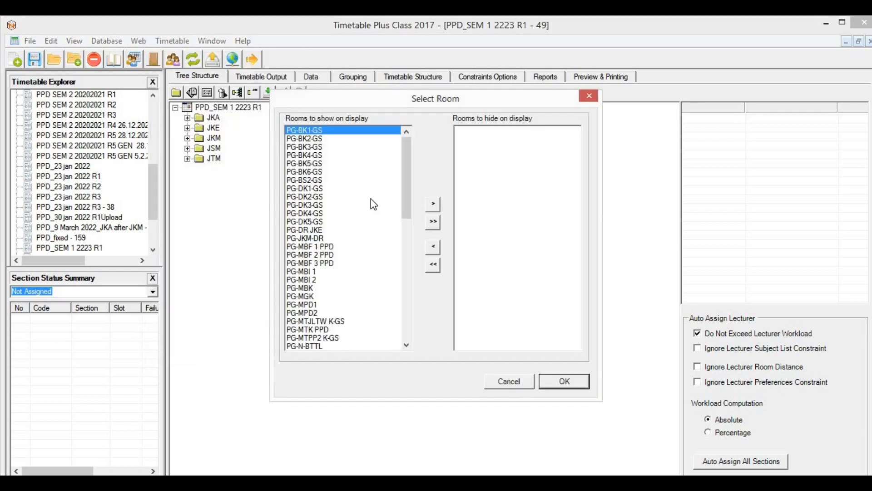
pyautogui.click(511, 382)
# Step: Show the Preview & Printing settings, opening Hide/Show Lecturers and cancelling it unchanged
pyautogui.click(165, 42)
pyautogui.click(590, 93)
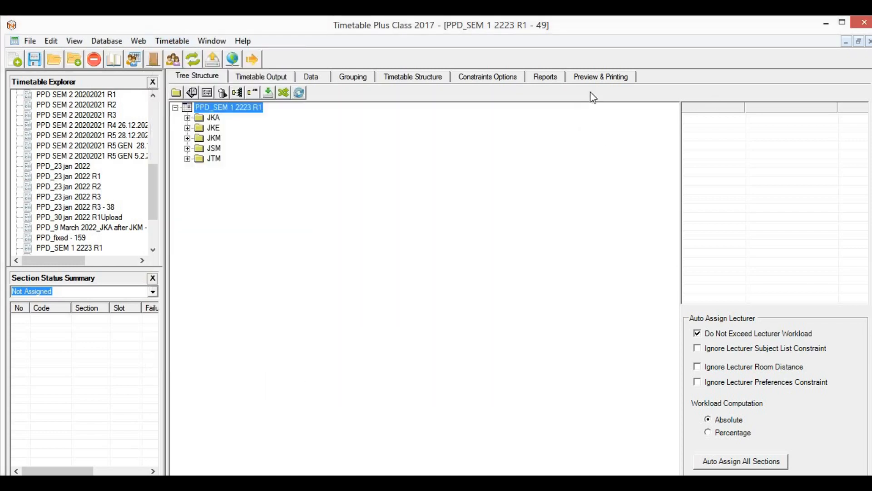
pyautogui.click(593, 78)
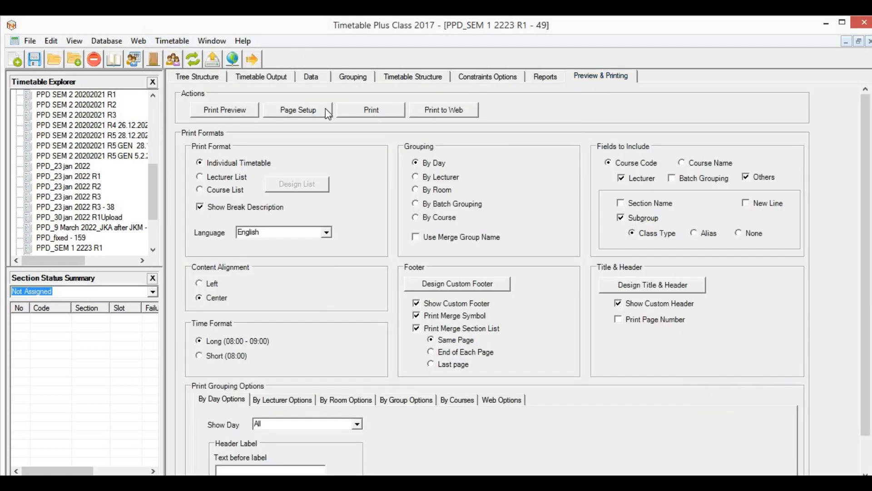
pyautogui.click(186, 41)
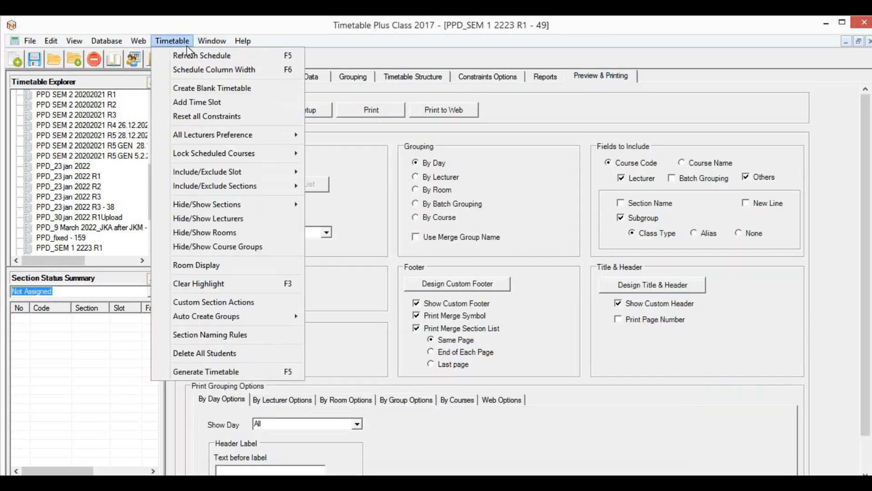
pyautogui.click(218, 222)
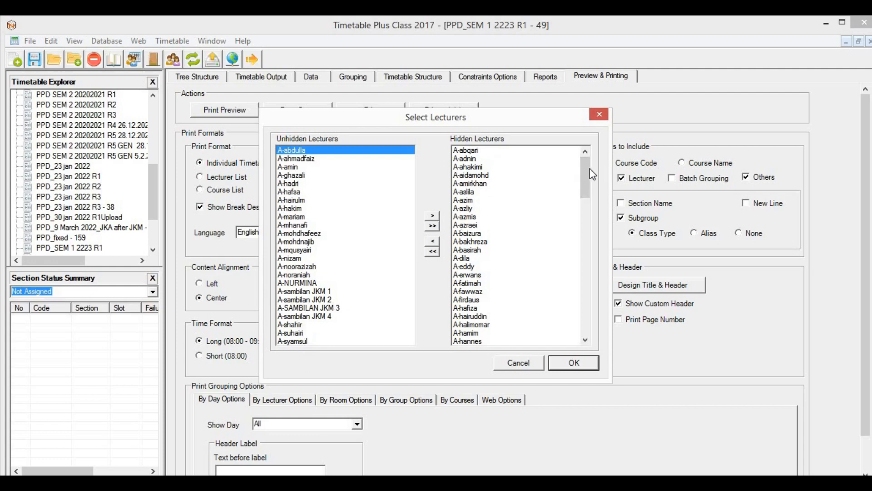
pyautogui.moveTo(593, 174); pyautogui.dragTo(578, 320)
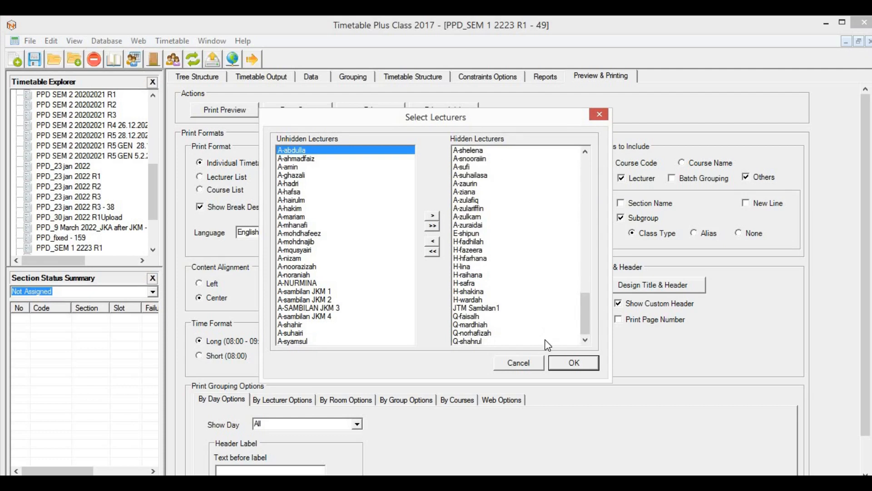
pyautogui.click(504, 364)
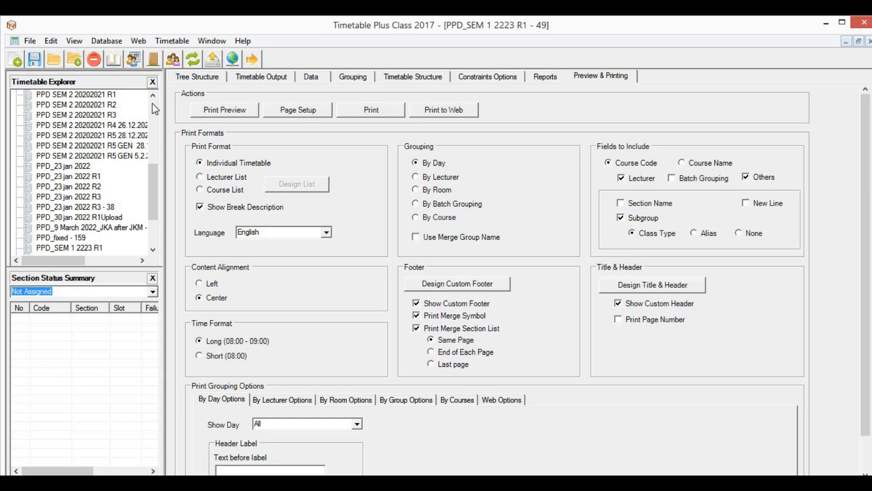
# Step: Tour the Timetable Output, Grouping, Timetable Structure, Constraints Options and Preview & Printing tabs, then return to the department tree
pyautogui.click(203, 76)
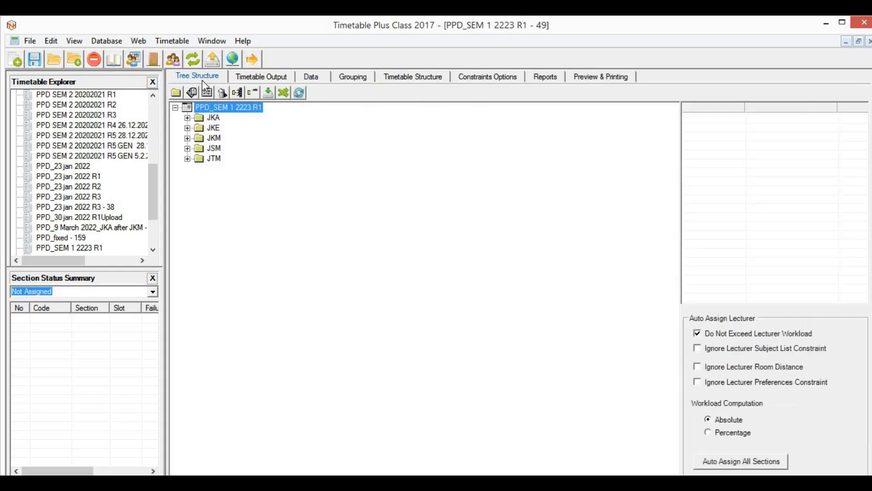
pyautogui.click(251, 79)
pyautogui.click(361, 78)
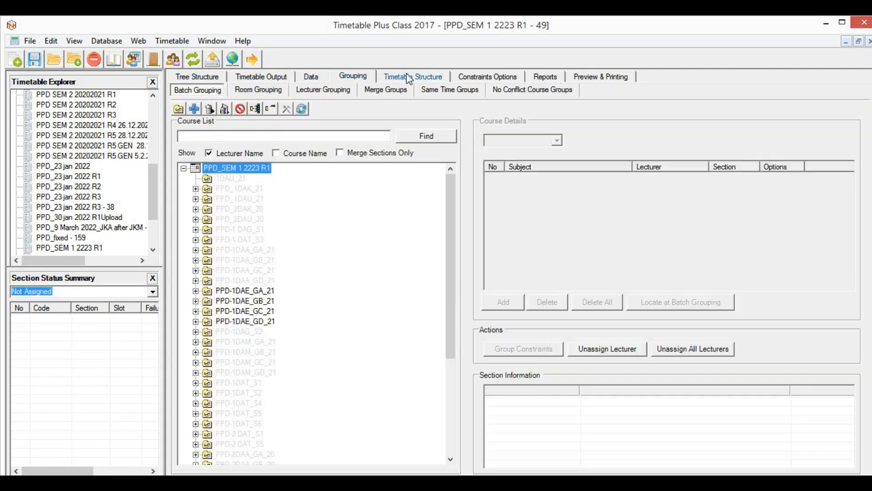
pyautogui.click(431, 77)
pyautogui.click(488, 76)
pyautogui.click(601, 76)
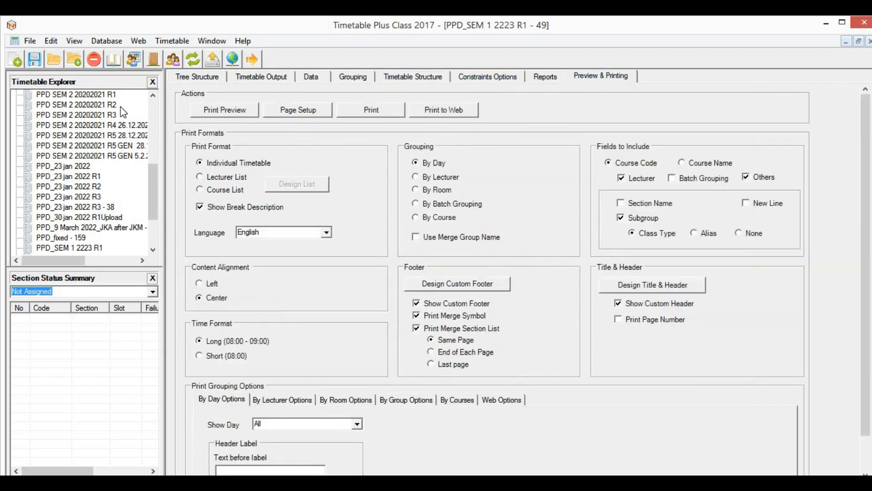
pyautogui.click(197, 76)
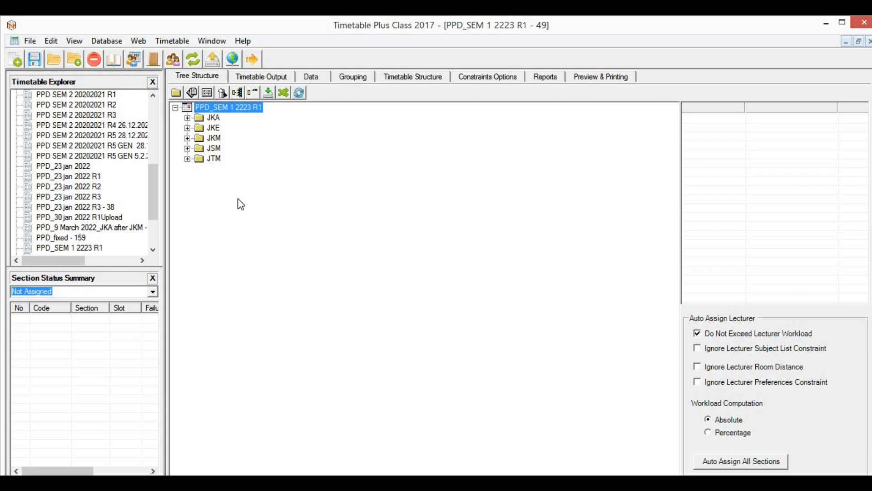
# Step: Switch between the department tree and the room-by-time Timetable Output grid
pyautogui.click(257, 77)
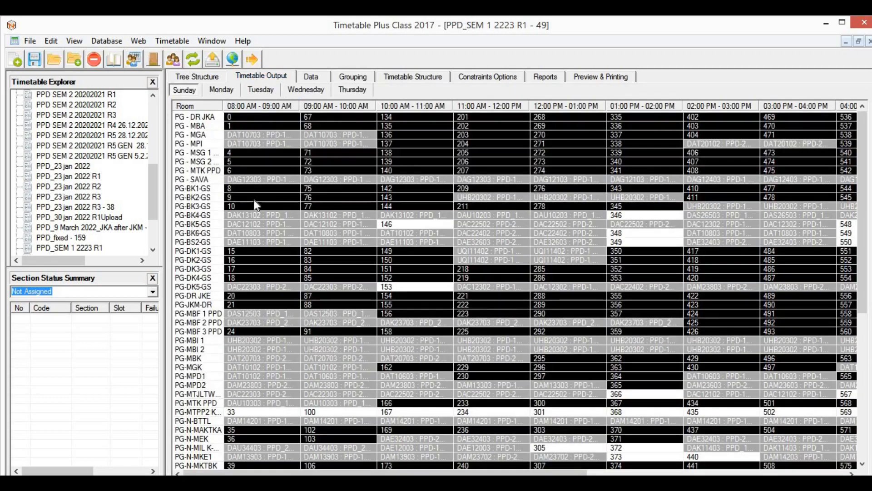
pyautogui.click(196, 76)
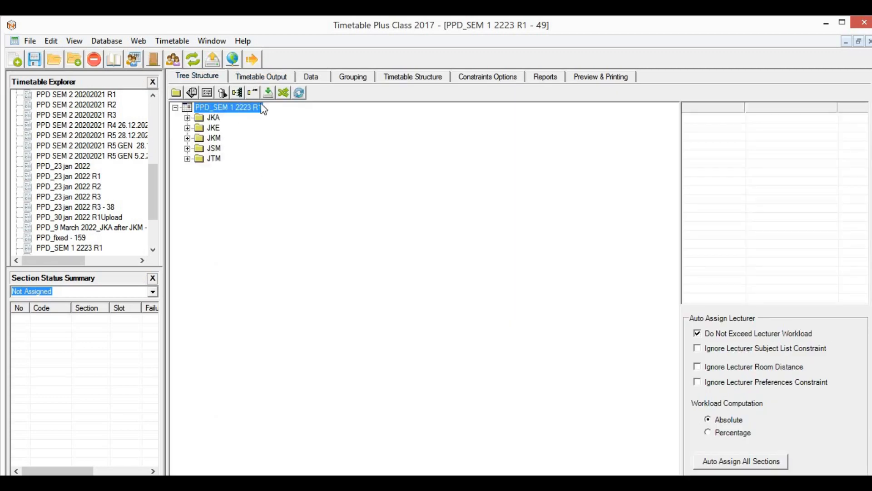
pyautogui.click(273, 78)
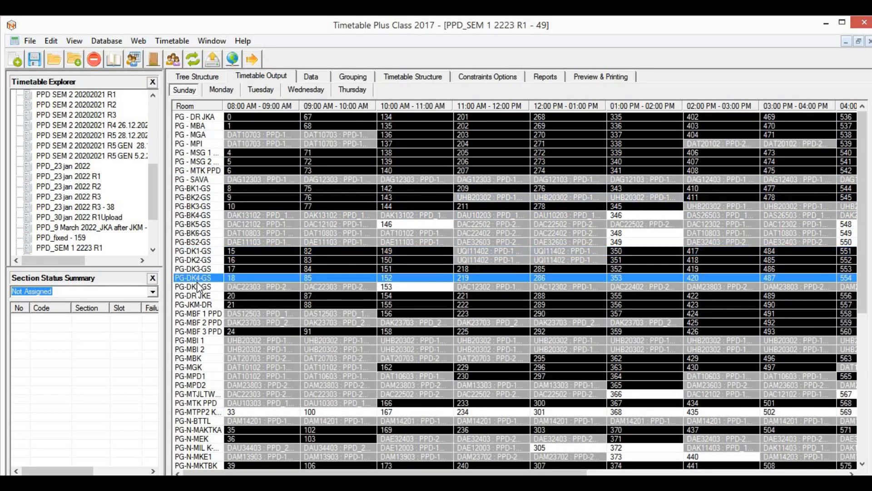
# Step: Review Monday, Wednesday and Thursday grids, then highlight rooms PG-BK6-GS and PG-BS2-GS on Sunday's grid
pyautogui.click(222, 90)
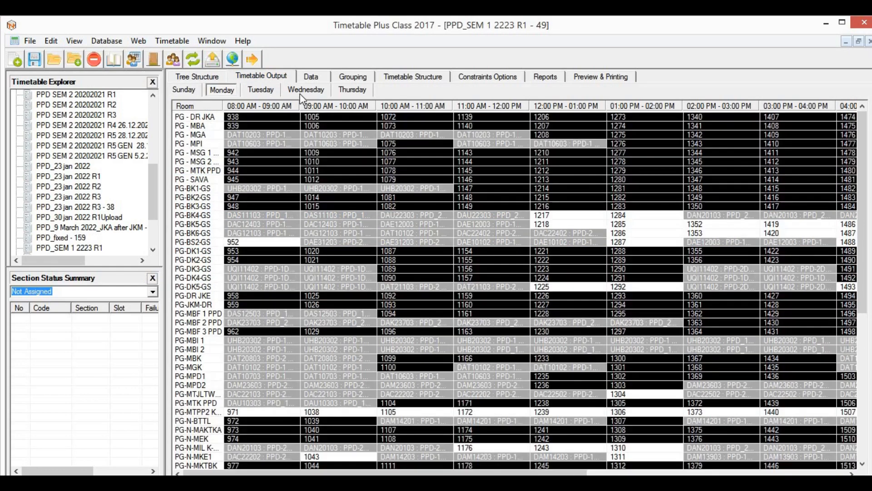
pyautogui.click(305, 90)
pyautogui.click(353, 90)
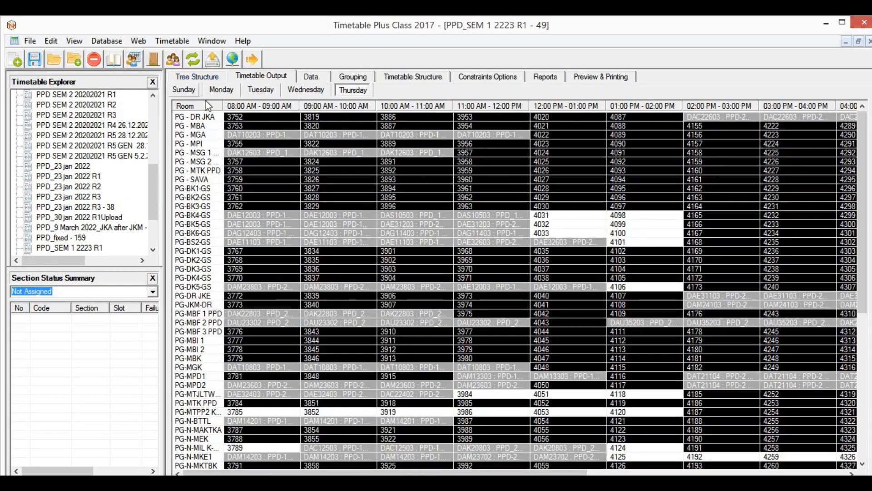
pyautogui.click(184, 89)
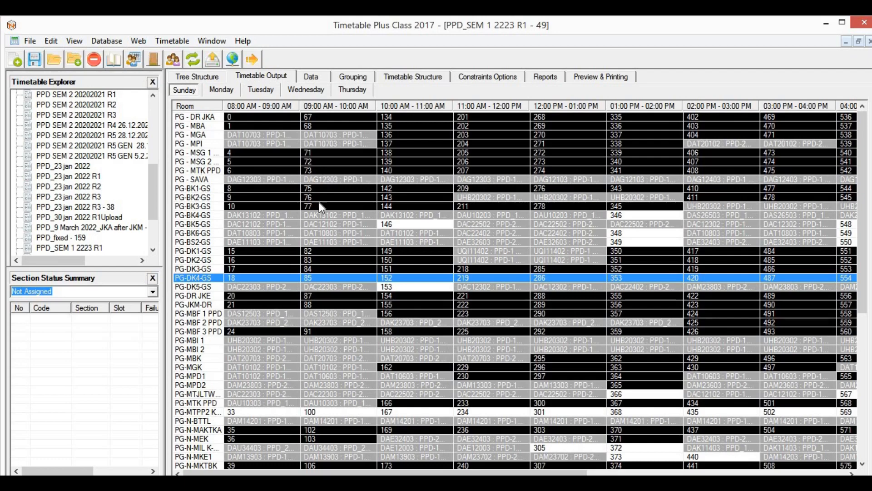
pyautogui.click(621, 235)
pyautogui.click(621, 243)
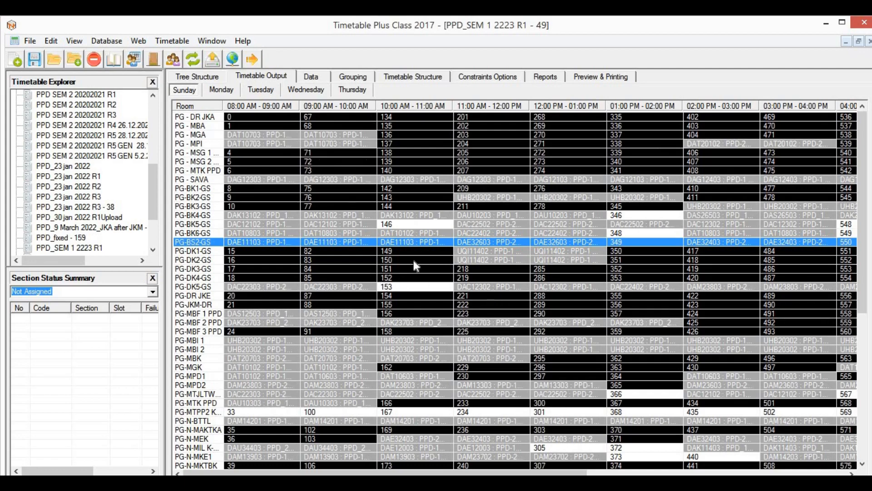
# Step: Review Monday's and Tuesday's grids, highlighting the PG-N-MPE2 and PG-N-MMM room bookings
pyautogui.click(231, 91)
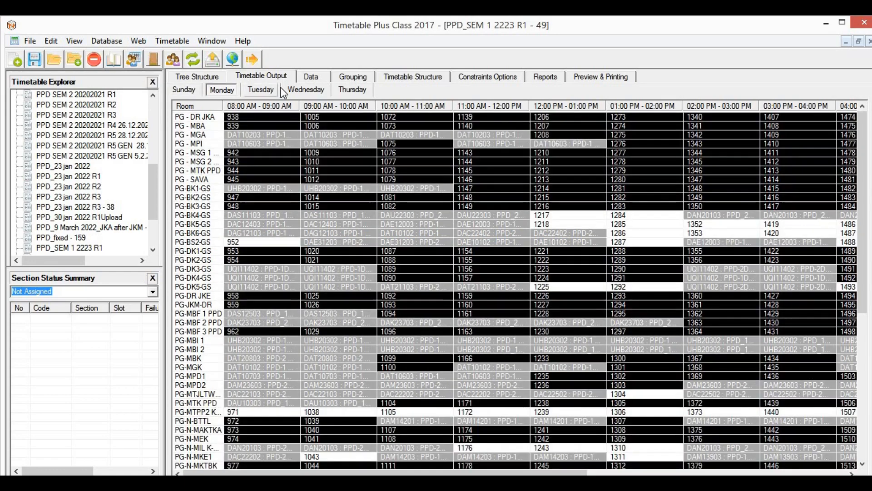
pyautogui.click(256, 90)
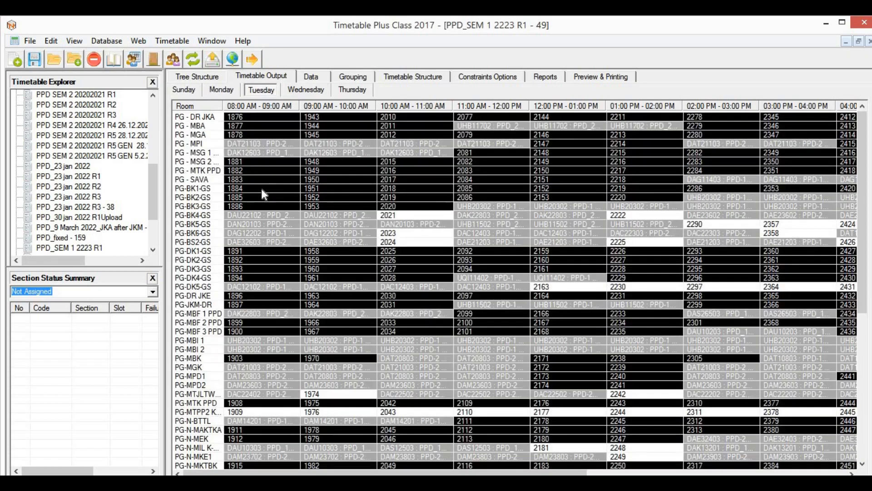
pyautogui.scroll(-9, 253, 331)
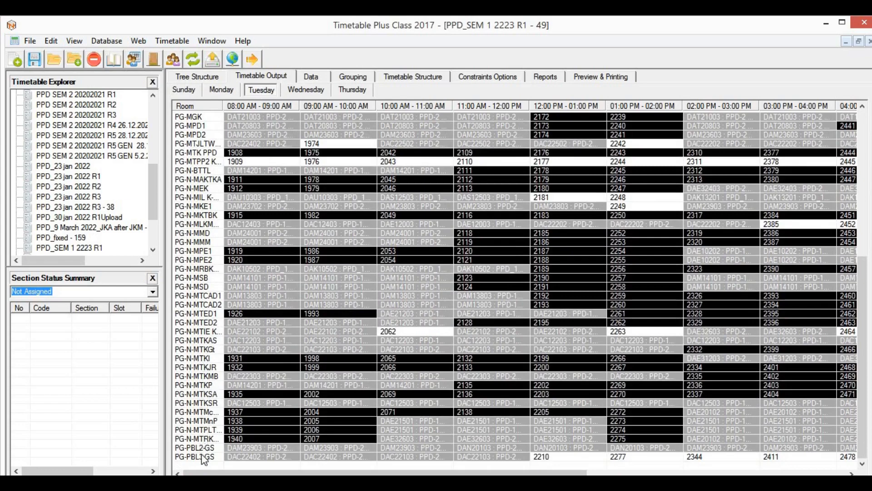
pyautogui.click(204, 261)
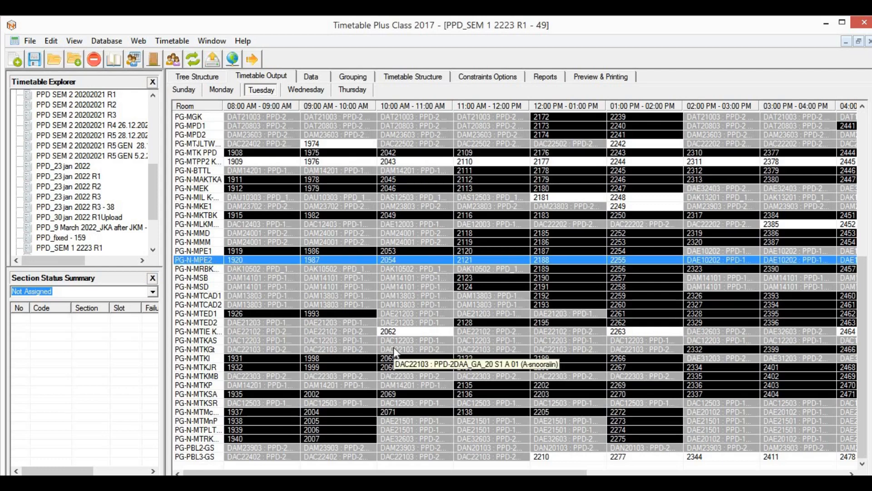
pyautogui.click(357, 242)
# Step: Back on Sunday, highlight the PG-N-MRBK room, glance at Reports, and return to the department tree
pyautogui.click(190, 91)
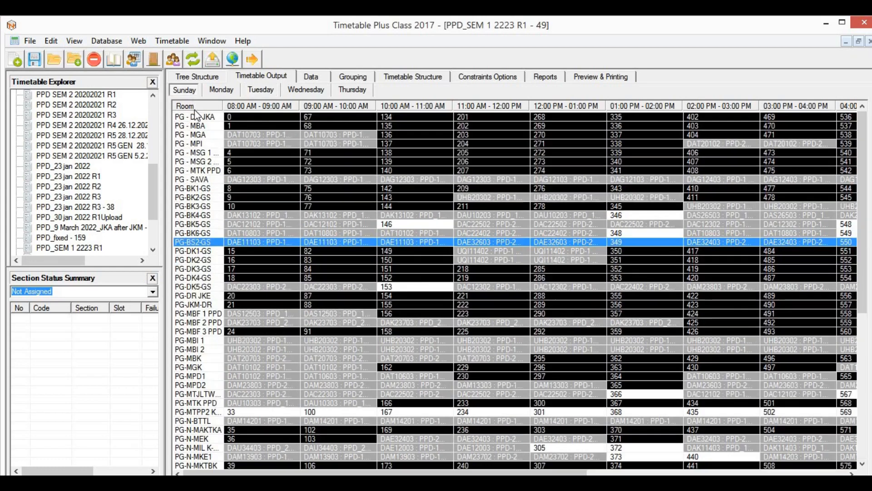
pyautogui.scroll(-3, 192, 387)
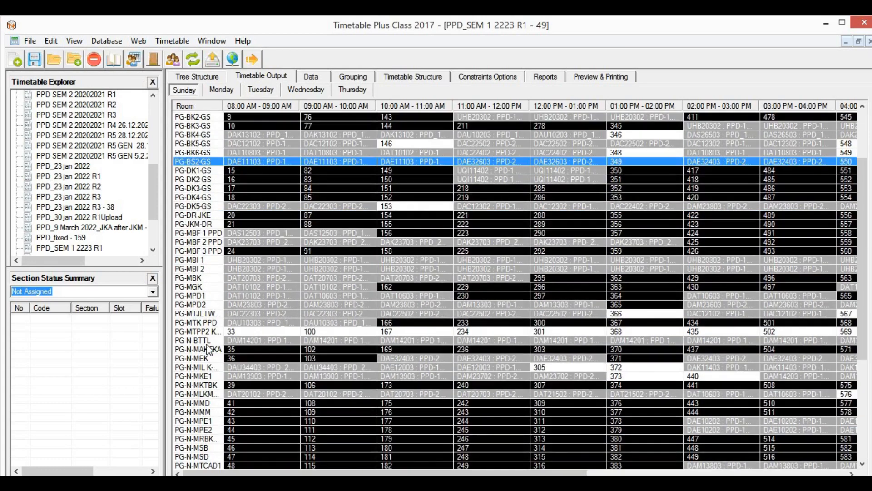
pyautogui.scroll(-4, 200, 392)
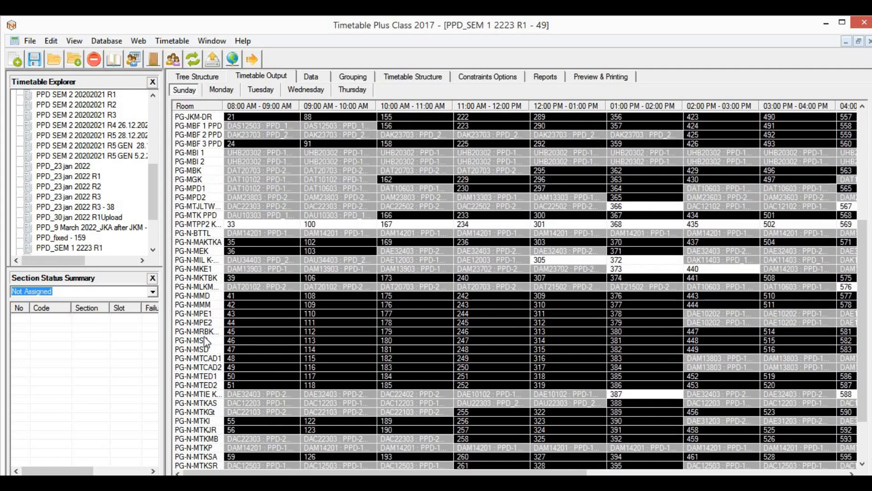
pyautogui.click(207, 331)
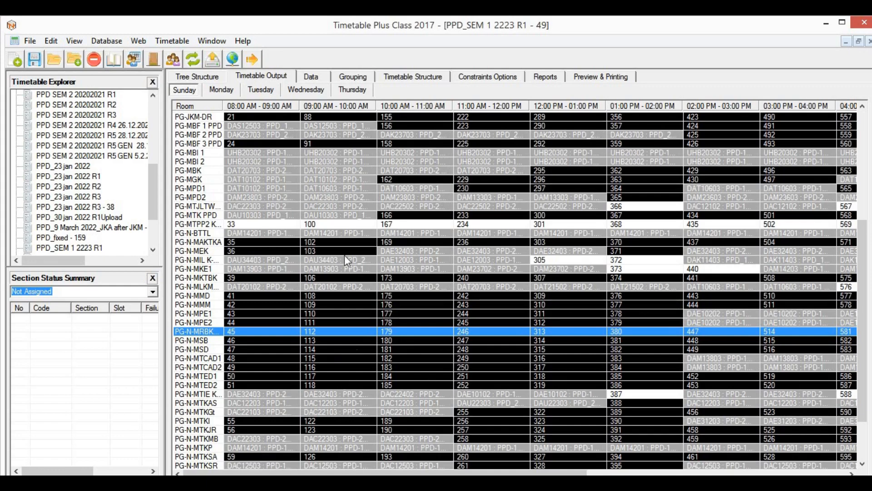
pyautogui.click(549, 77)
pyautogui.click(214, 80)
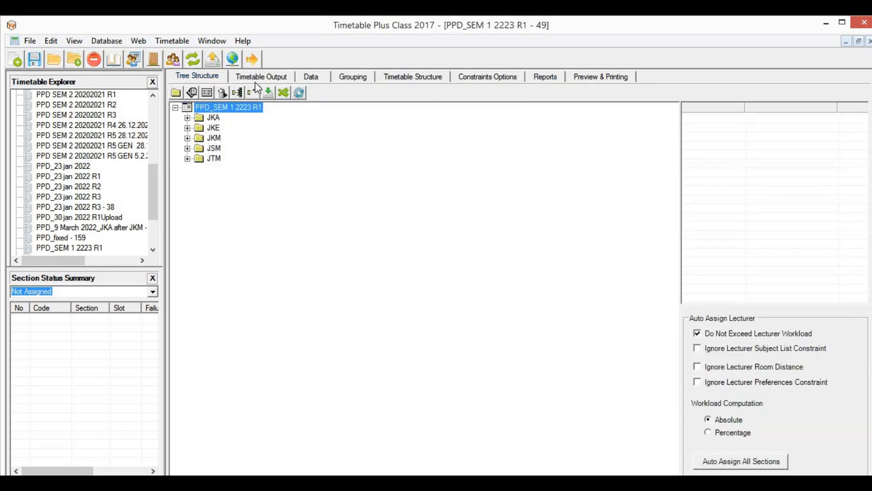
# Step: Review the output grid, the courses-and-sections data list and the batch grouping course tree
pyautogui.click(260, 80)
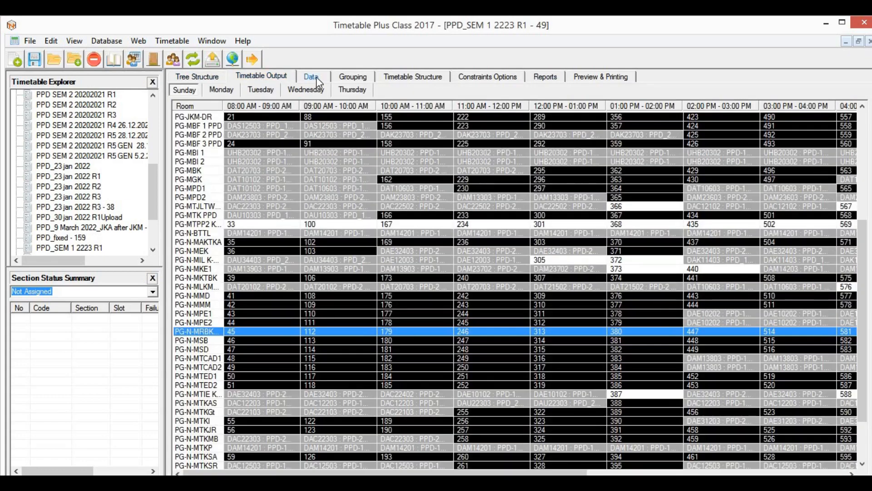
pyautogui.click(316, 78)
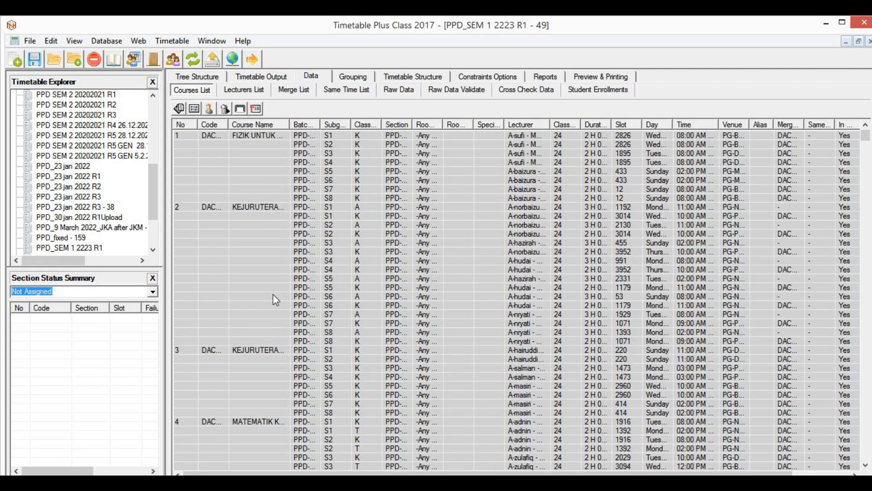
pyautogui.click(211, 79)
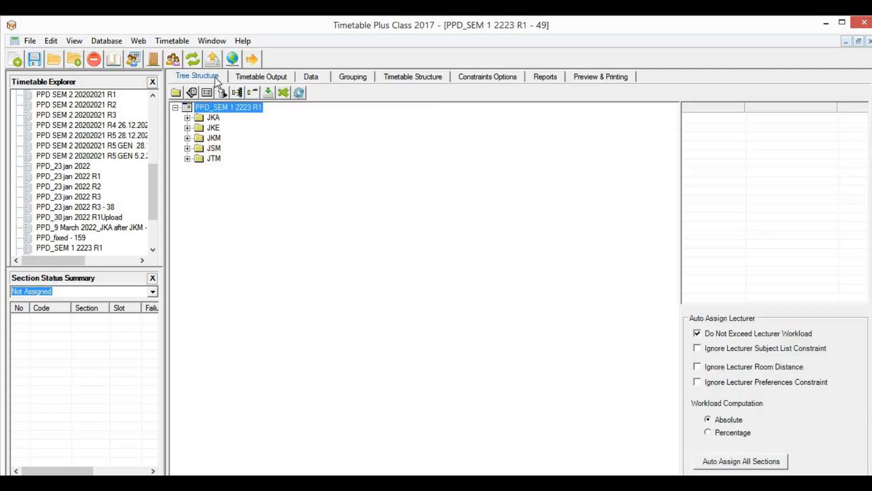
pyautogui.click(313, 78)
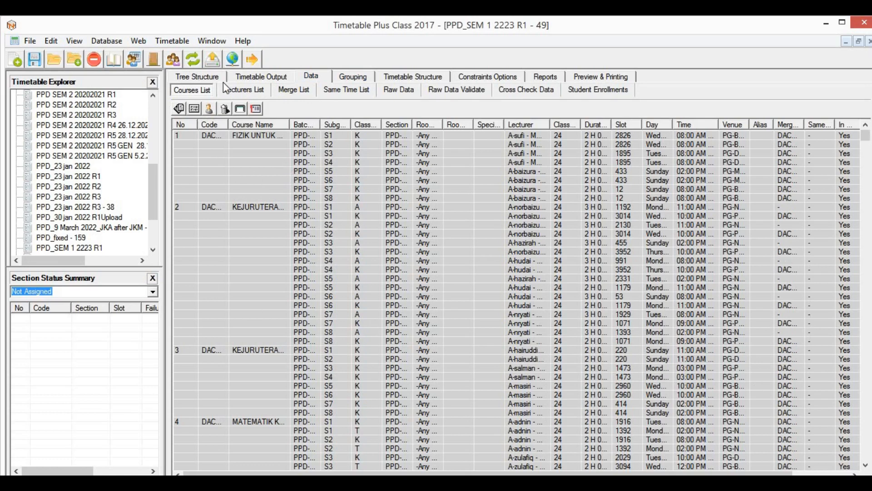
pyautogui.click(354, 76)
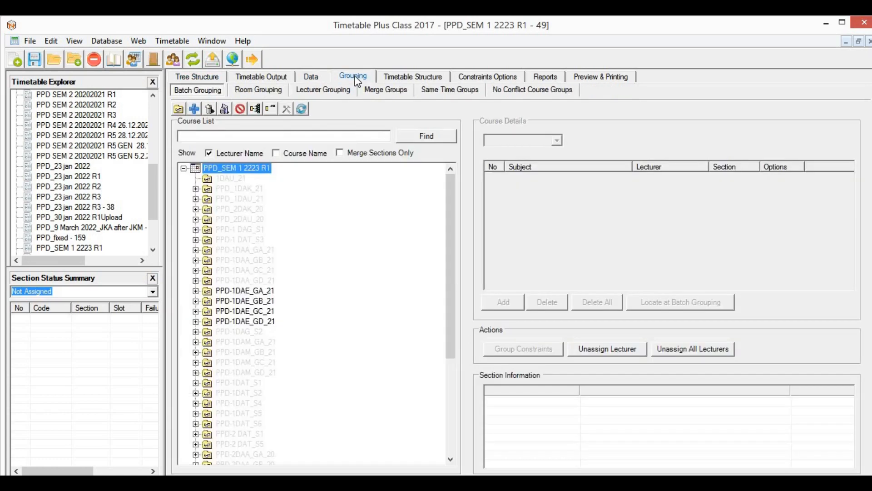
pyautogui.scroll(-5, 244, 318)
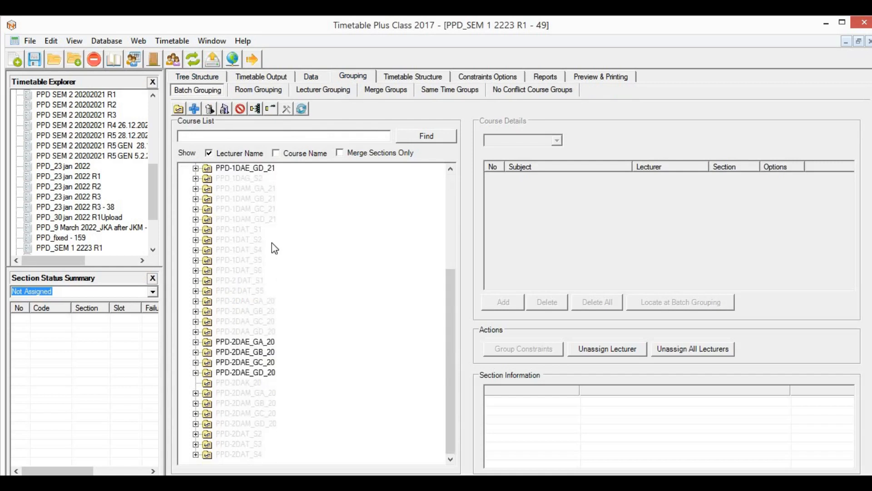
pyautogui.scroll(3, 483, 66)
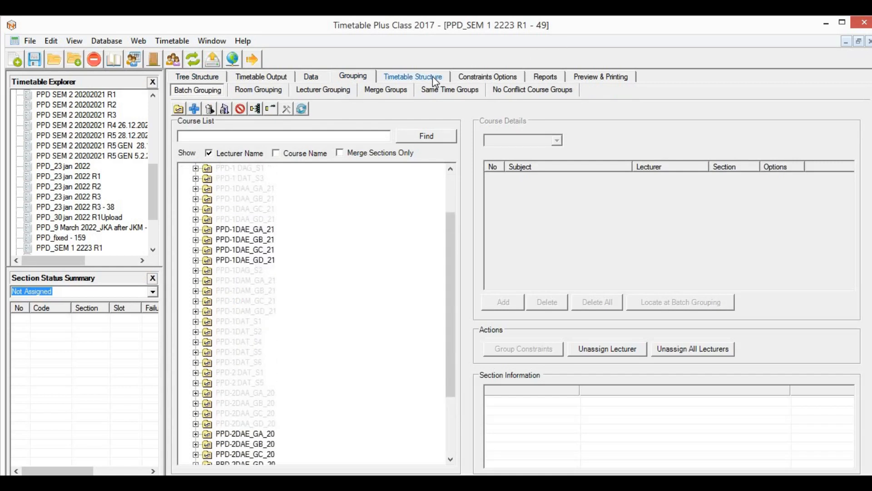
# Step: Check the time slot and constraint settings, then open the empty Failure report
pyautogui.click(435, 80)
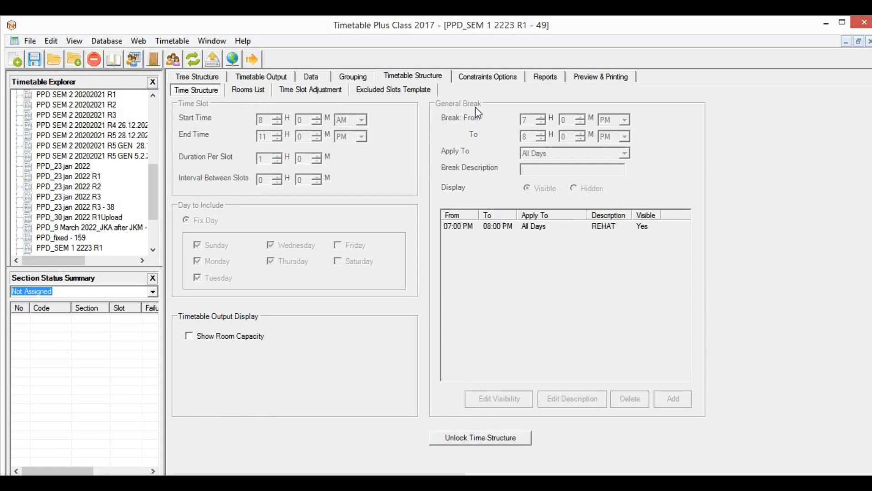
pyautogui.click(492, 78)
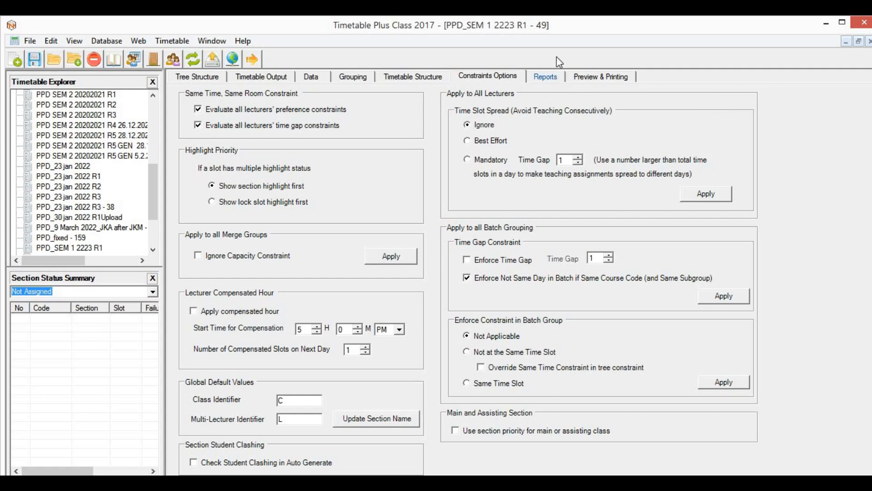
pyautogui.click(541, 78)
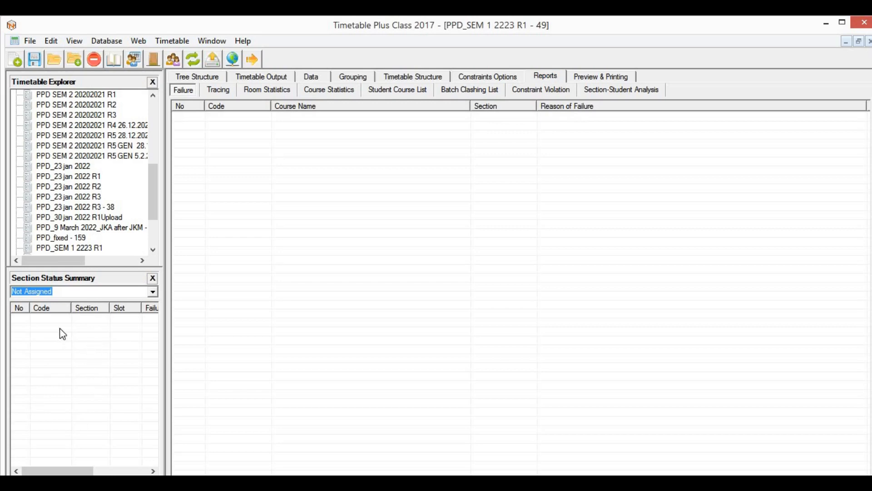
pyautogui.click(261, 75)
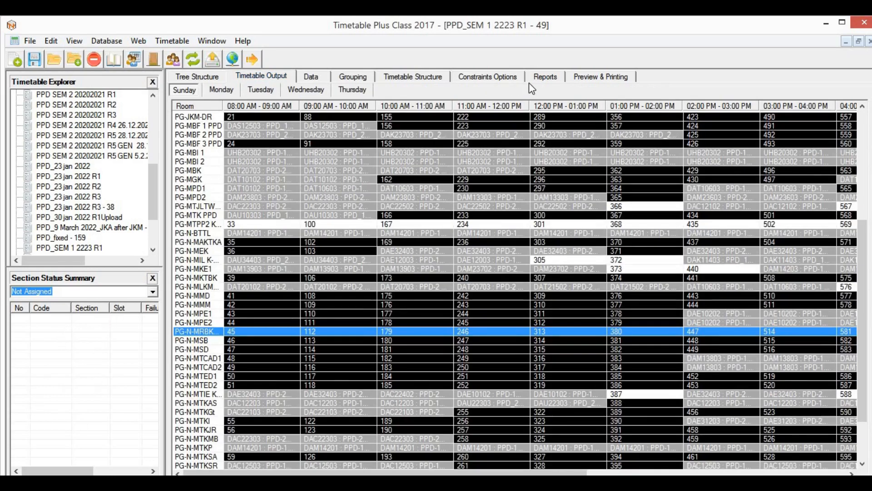
pyautogui.click(547, 77)
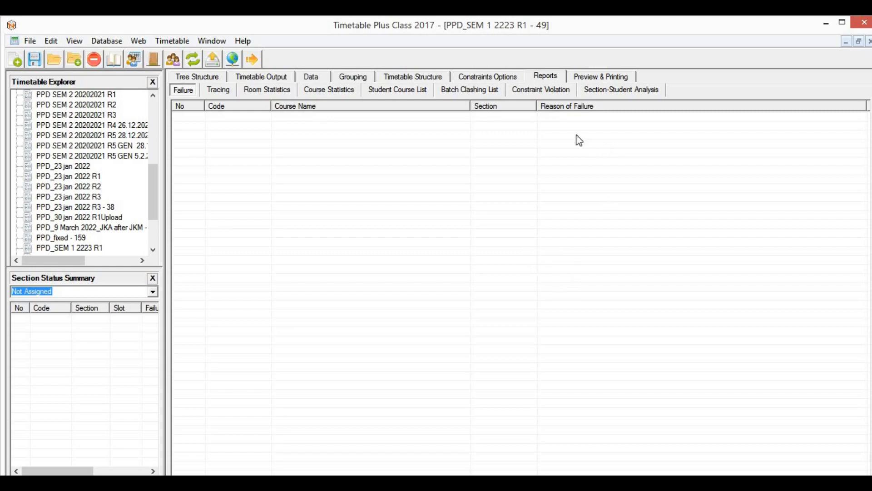
# Step: Try Page Setup under Preview & Printing, dismiss the no-printers error, and show the Tree Structure
pyautogui.click(591, 77)
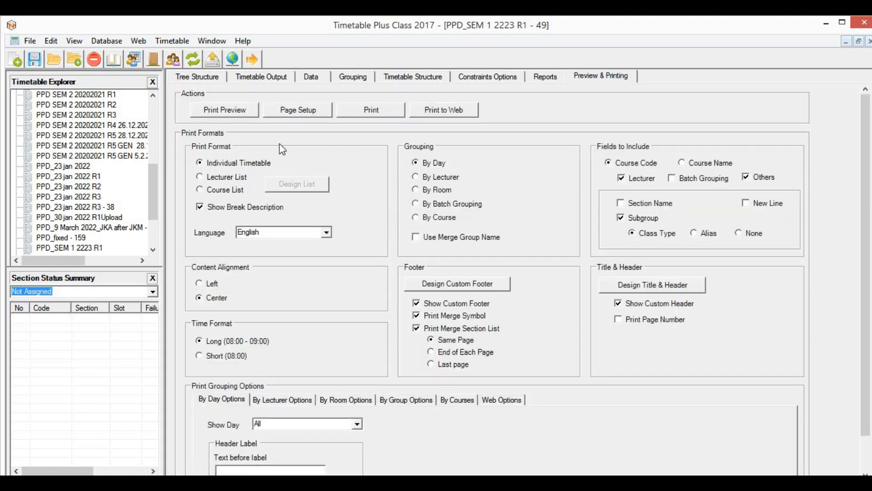
pyautogui.click(298, 114)
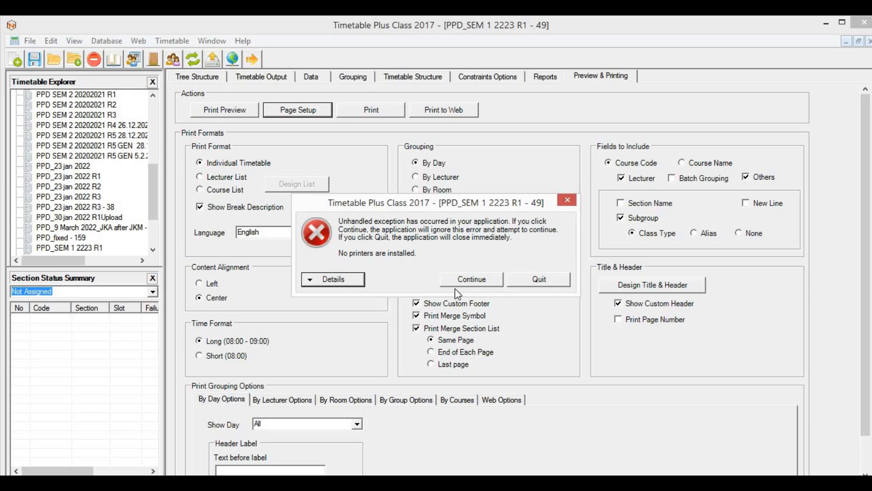
pyautogui.click(486, 278)
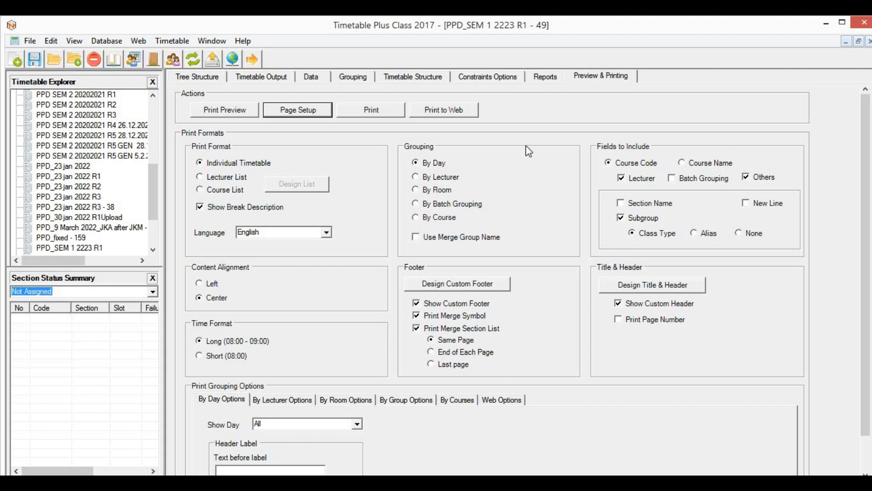
pyautogui.click(207, 78)
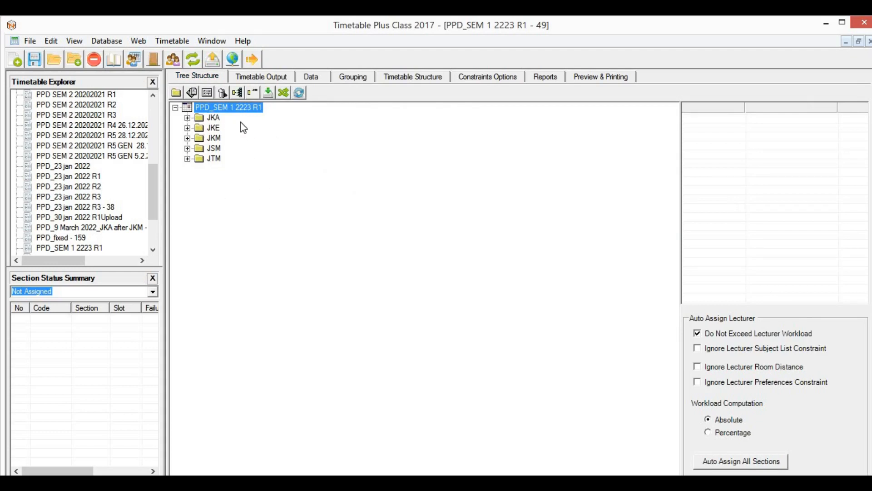
# Step: Delete the JKA, JKE and JKM groups from the PPD_SEM 1 2223 R1 tree
pyautogui.click(213, 118)
pyautogui.rightClick(214, 117)
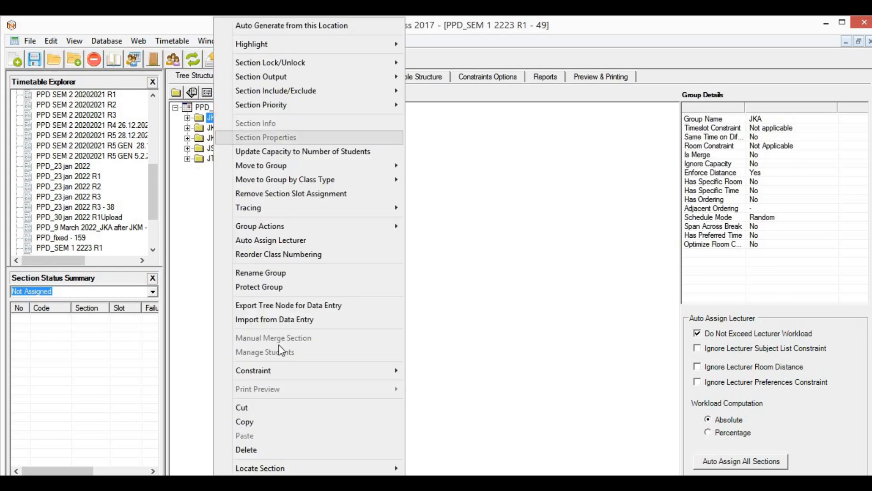
pyautogui.click(260, 449)
pyautogui.click(490, 293)
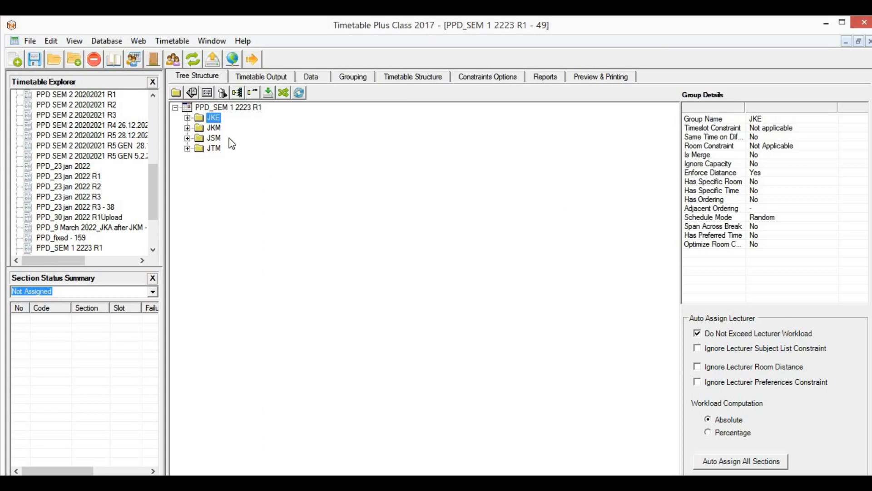
pyautogui.rightClick(212, 117)
pyautogui.click(268, 451)
pyautogui.click(489, 293)
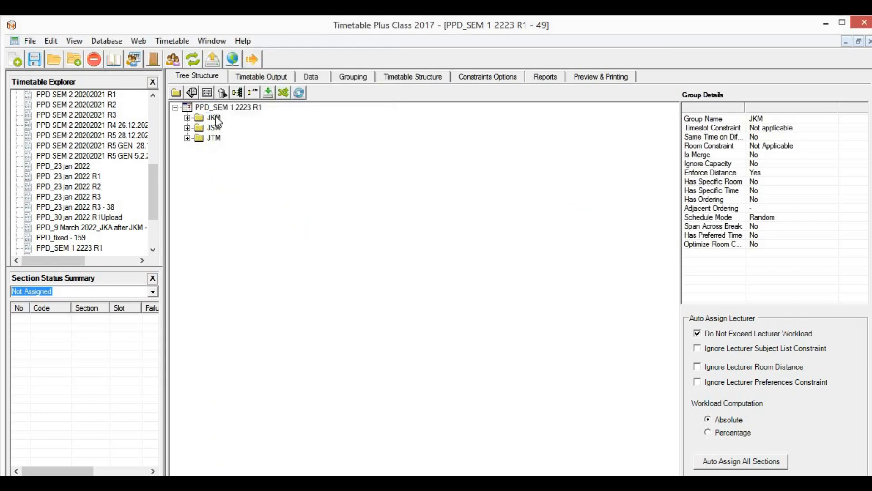
pyautogui.rightClick(217, 119)
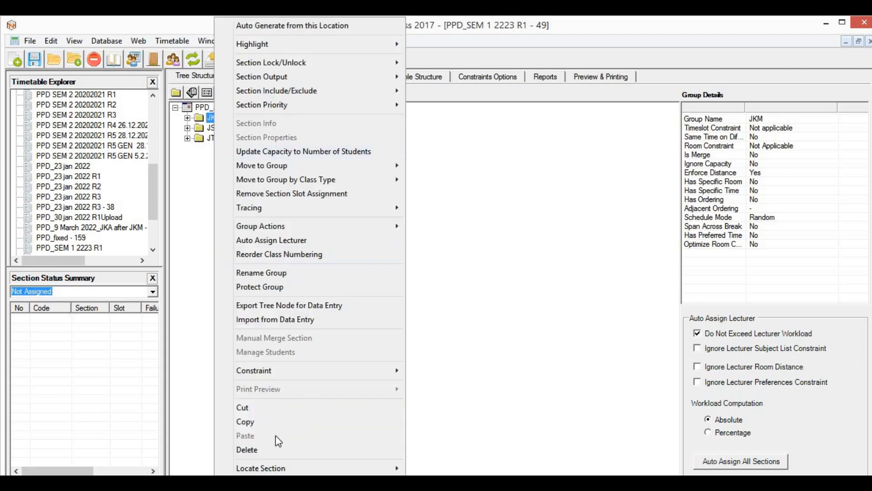
pyautogui.click(266, 450)
pyautogui.click(488, 294)
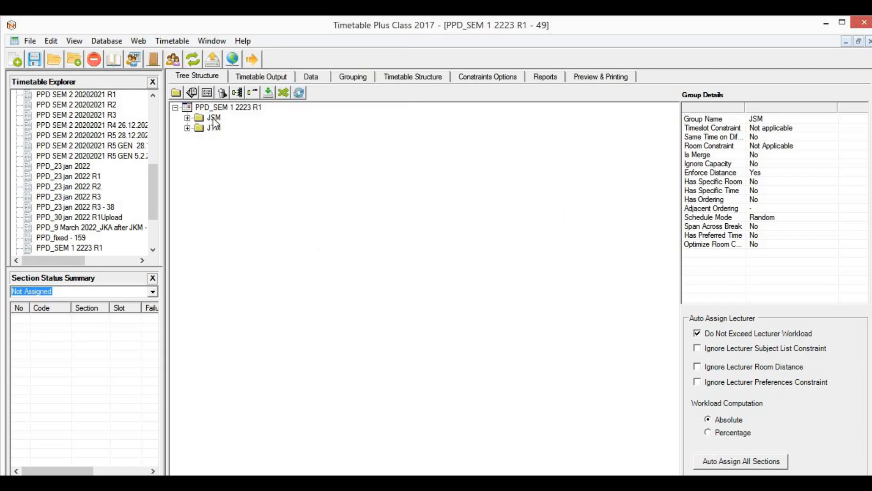
# Step: Delete the JSM and JTM groups, then bring Structure JKM.xlsx to the front
pyautogui.rightClick(216, 120)
pyautogui.click(246, 449)
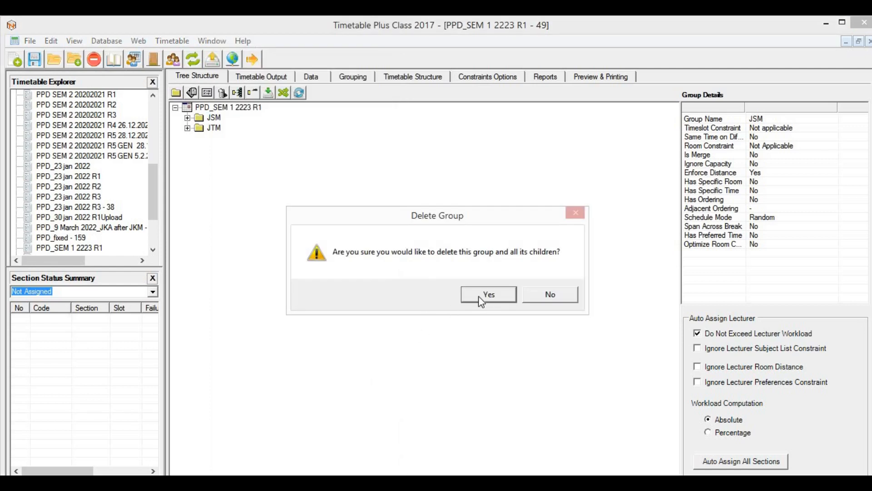
pyautogui.click(487, 294)
pyautogui.rightClick(215, 119)
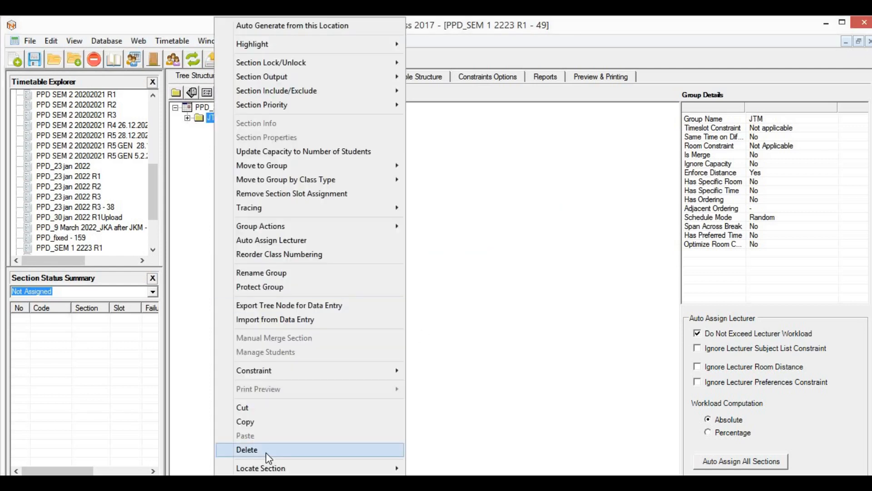
pyautogui.click(266, 452)
pyautogui.click(492, 293)
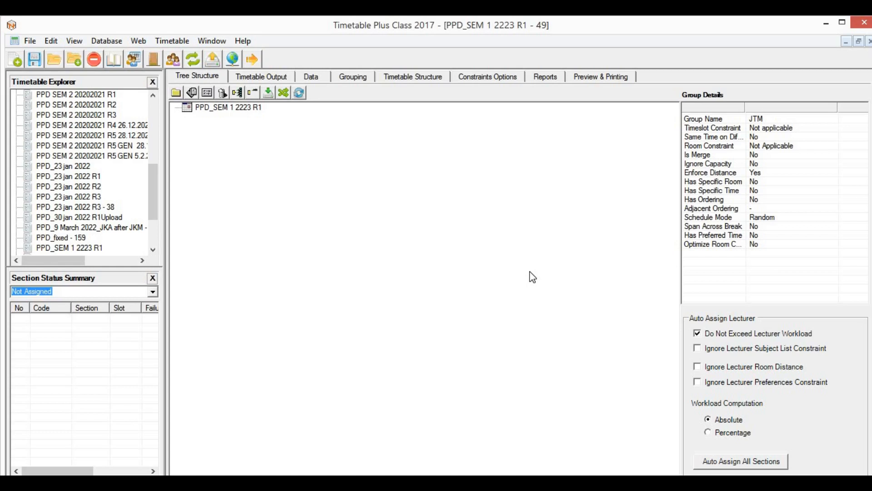
pyautogui.click(490, 482)
pyautogui.click(448, 428)
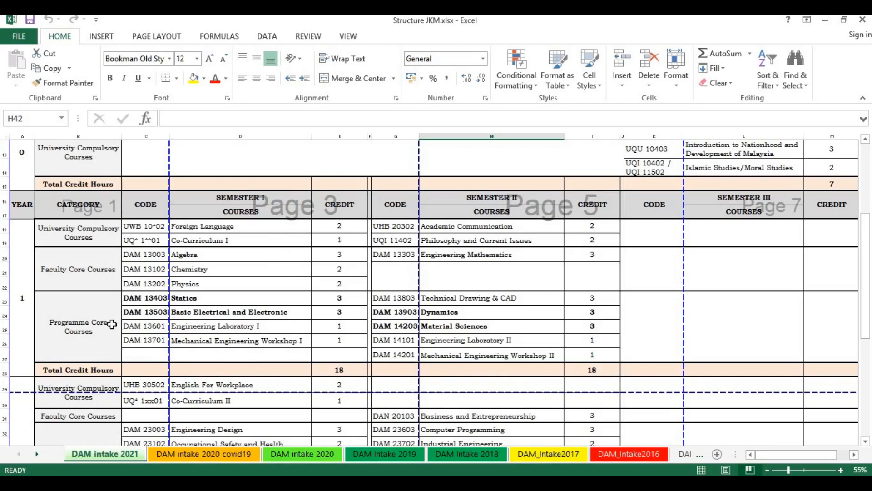
# Step: Review the year 2 Programme Core Courses with their codes, names and credits
pyautogui.scroll(2, 182, 300)
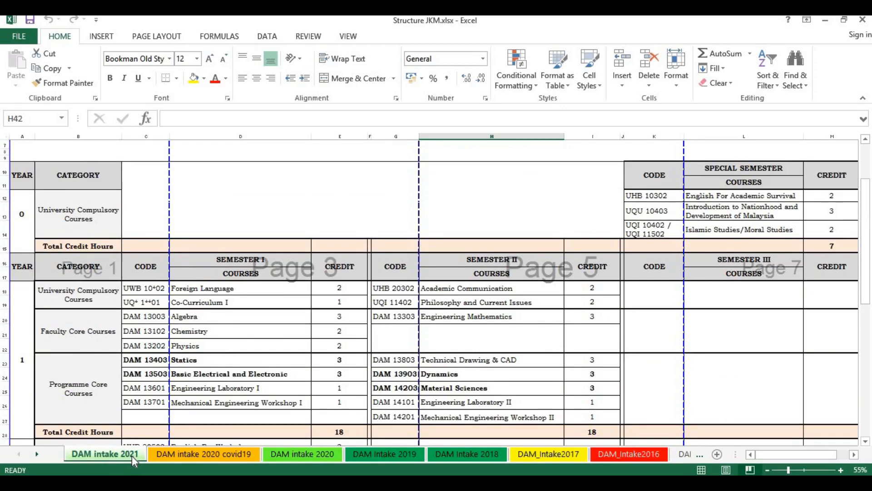
pyautogui.scroll(-5, 163, 406)
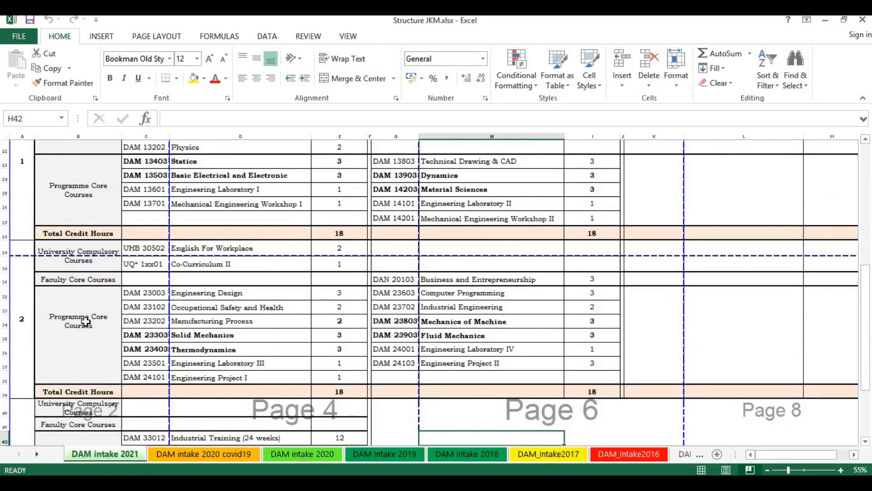
pyautogui.click(112, 300)
pyautogui.moveTo(155, 292); pyautogui.dragTo(351, 384)
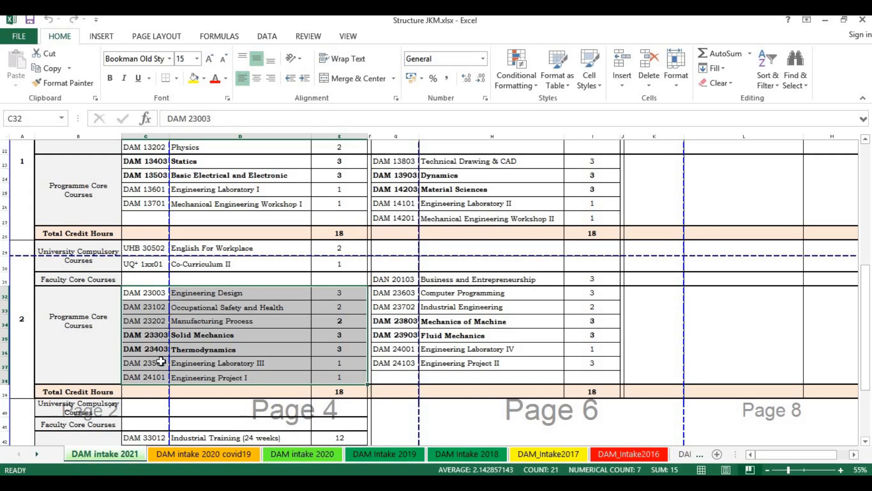
# Step: Review the year 1 Semester I courses and credits, then return to Timetabler Plus
pyautogui.scroll(1, 170, 358)
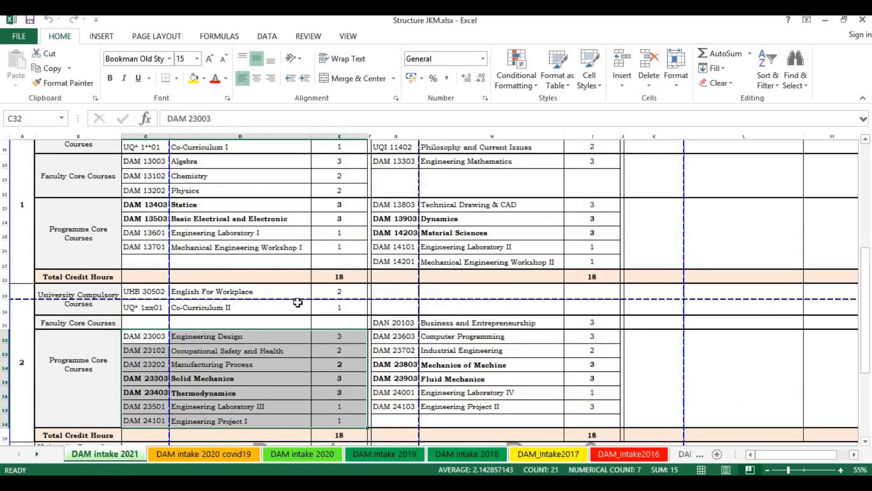
pyautogui.scroll(1, 299, 300)
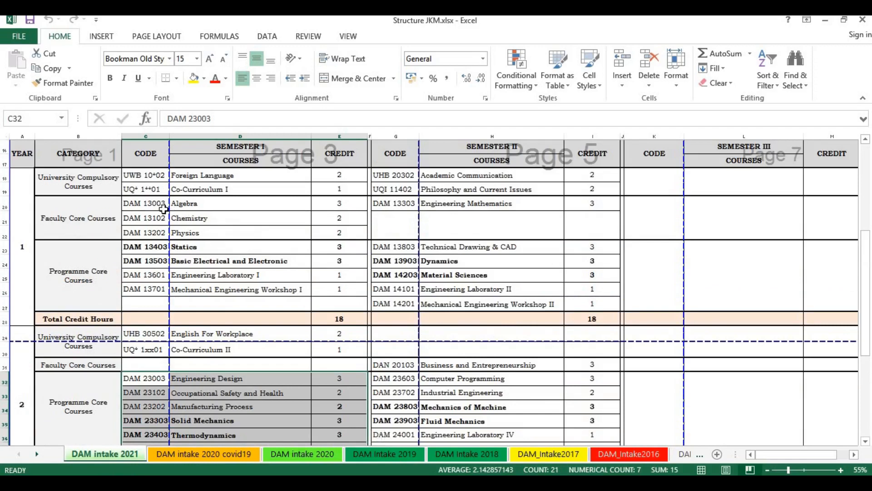
pyautogui.moveTo(142, 179); pyautogui.dragTo(341, 290)
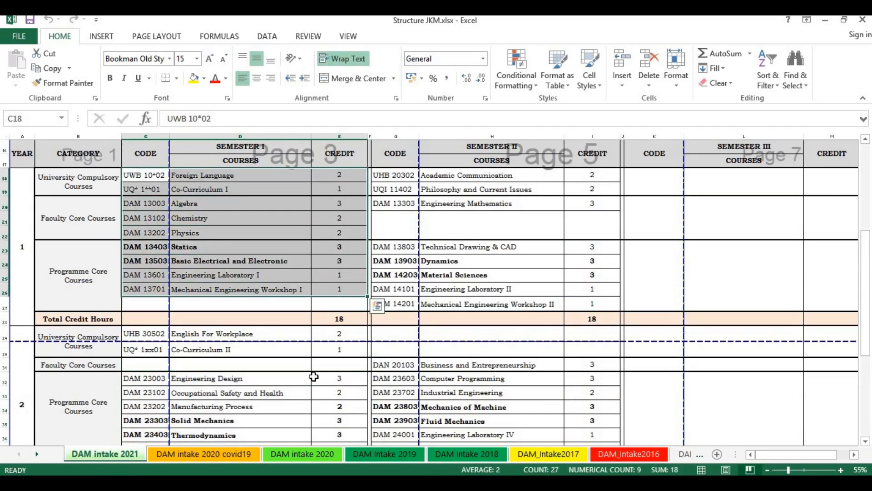
pyautogui.click(316, 377)
pyautogui.scroll(-2, 252, 372)
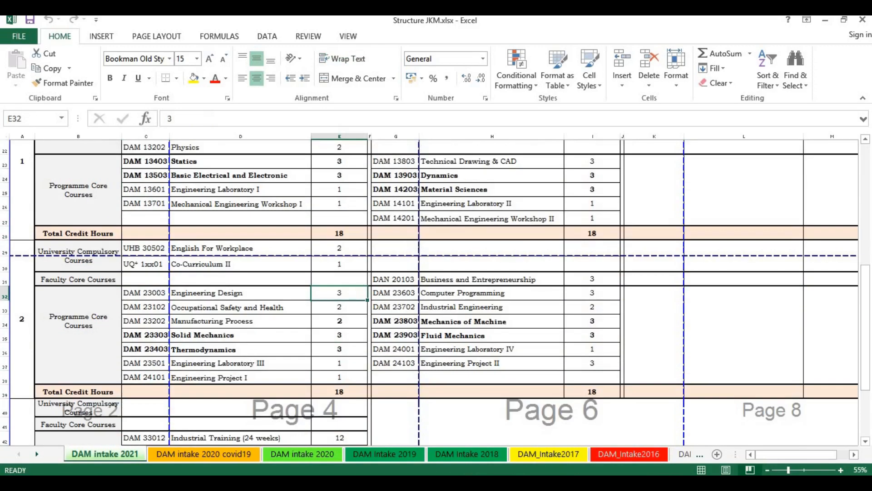
pyautogui.click(492, 484)
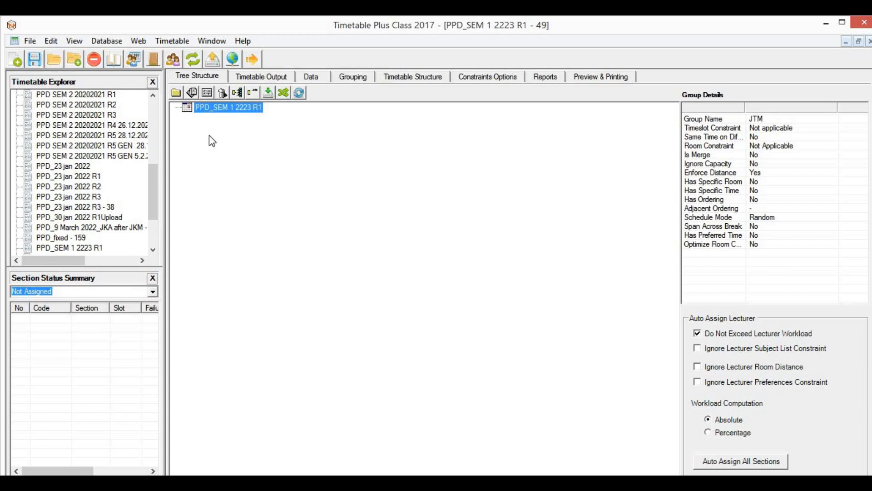
# Step: Create a JKM group under the root with a 2 DAM GA 21 group inside
pyautogui.click(176, 93)
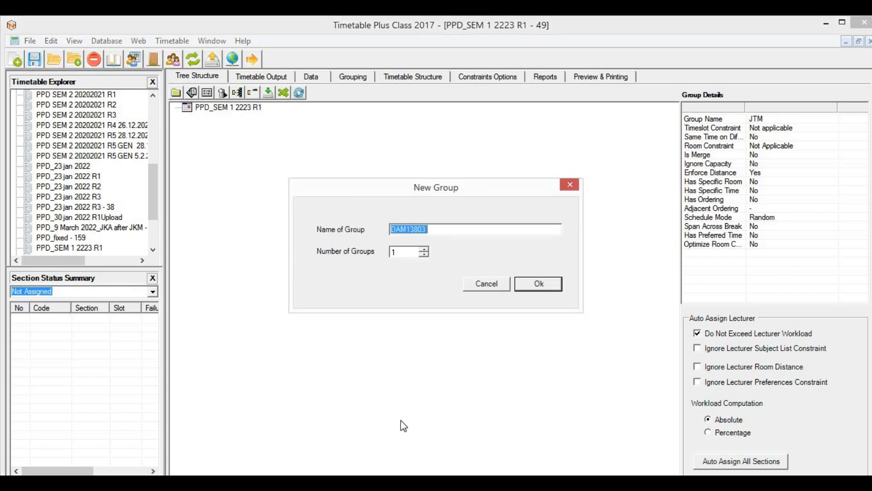
pyautogui.write('JKM')
pyautogui.click(540, 295)
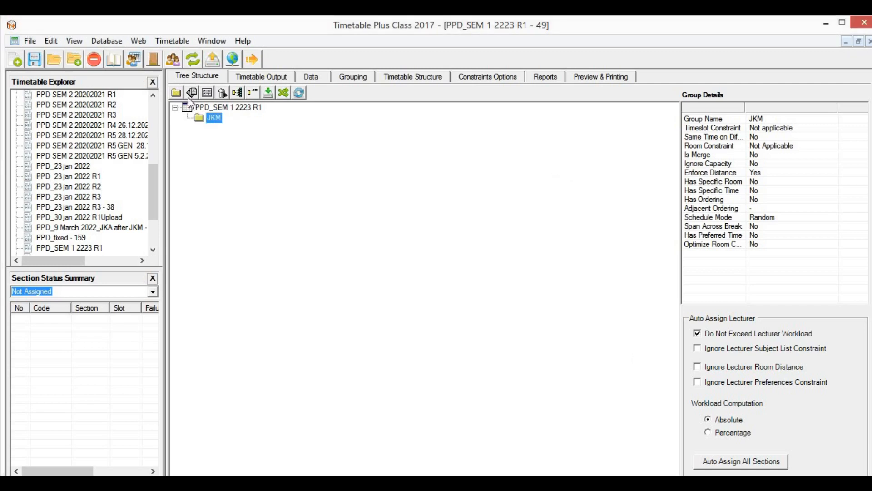
pyautogui.click(177, 93)
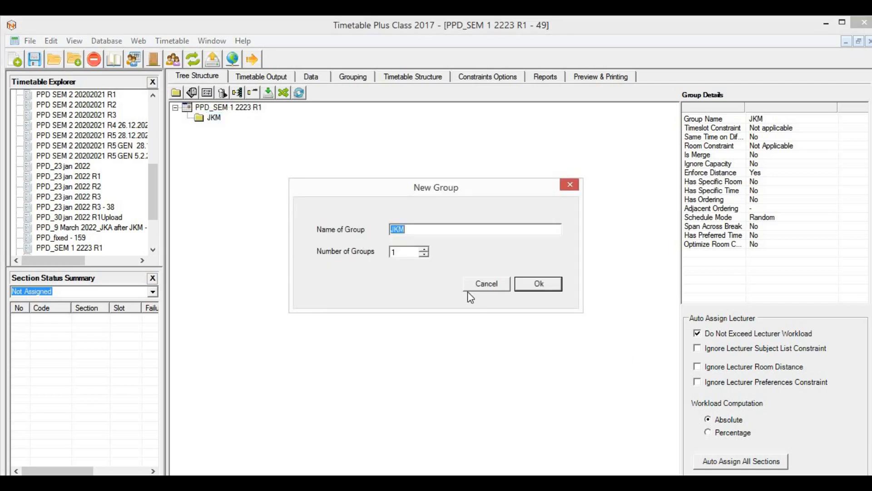
pyautogui.write('DAM')
pyautogui.write('2')
pyautogui.write(' DAM ')
pyautogui.write('GA')
pyautogui.click(544, 286)
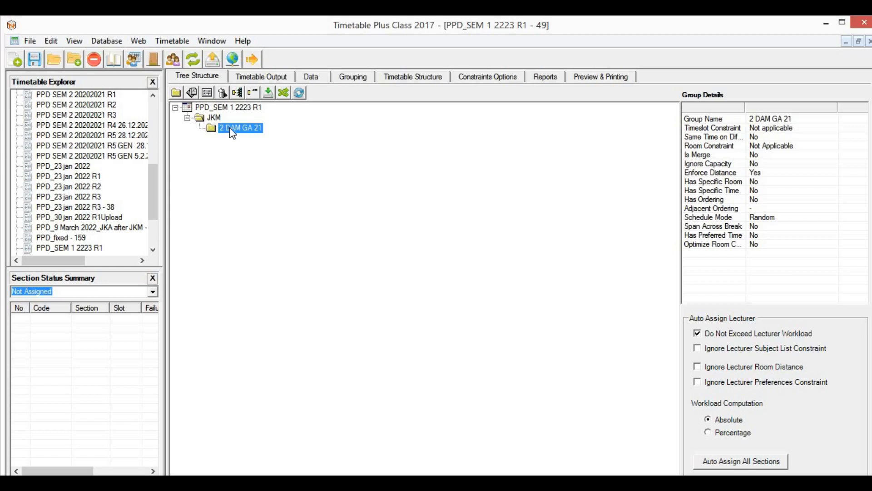
# Step: Rename it to 2DAM GA 21 and add a 2DAM GB 21 group under JKM
pyautogui.click(230, 128)
pyautogui.click(227, 128)
pyautogui.press('BackSpace')
pyautogui.click(246, 161)
pyautogui.click(211, 118)
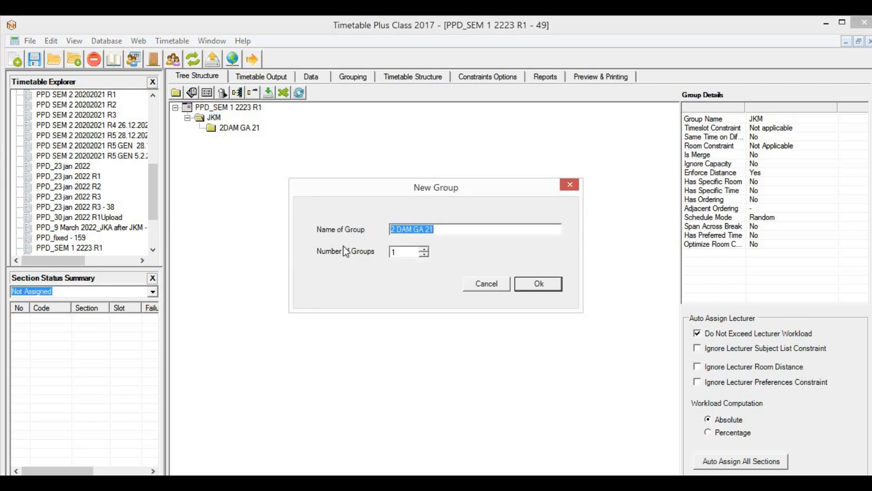
pyautogui.write('2D')
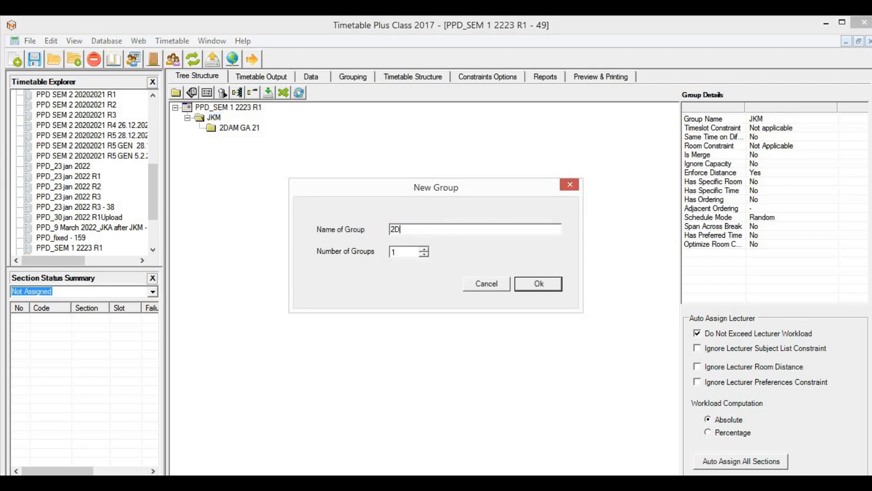
pyautogui.write('AM GB 21')
pyautogui.click(531, 286)
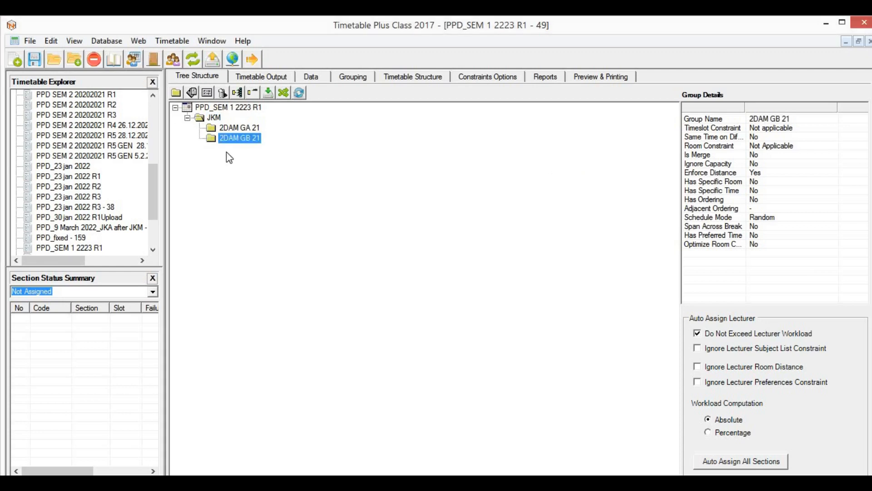
pyautogui.click(213, 117)
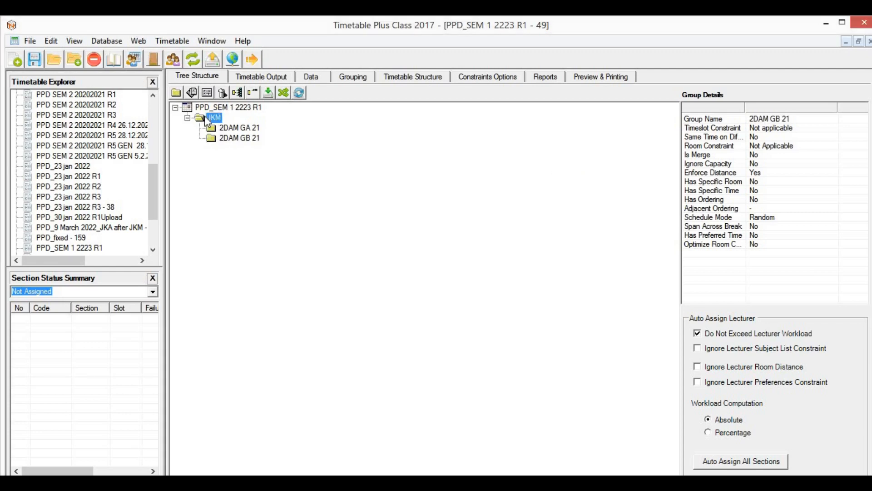
# Step: Add the 2DAM GC 21 group under JKM
pyautogui.click(178, 94)
pyautogui.write('SA')
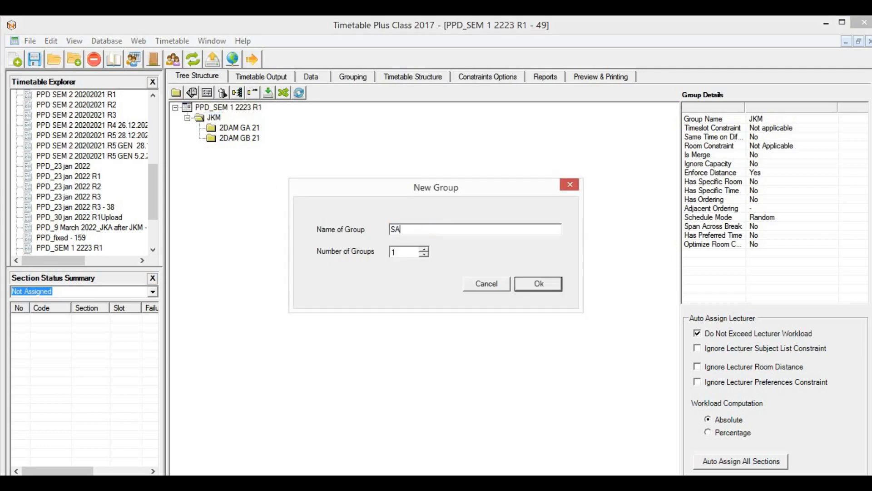
pyautogui.press('BackSpace')
pyautogui.press('BackSpace')
pyautogui.write('2DAM GC 21')
pyautogui.click(535, 285)
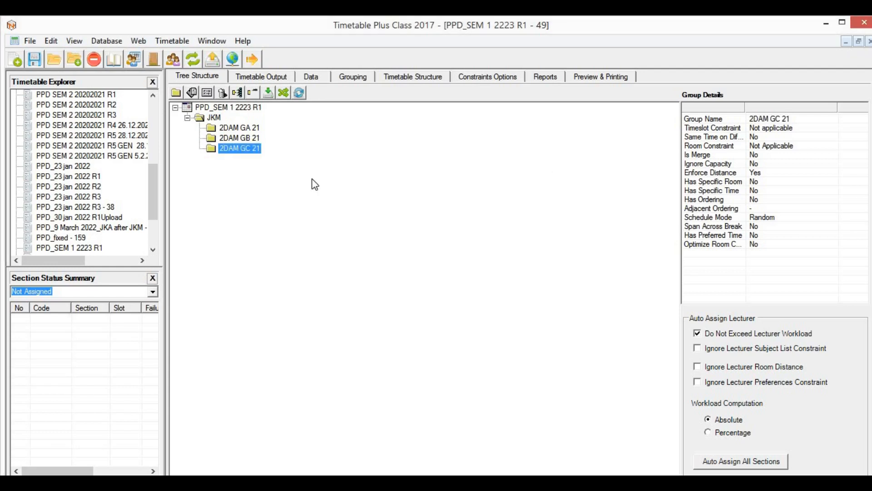
# Step: Add the 2DAM GD 21 group under JKM
pyautogui.click(217, 119)
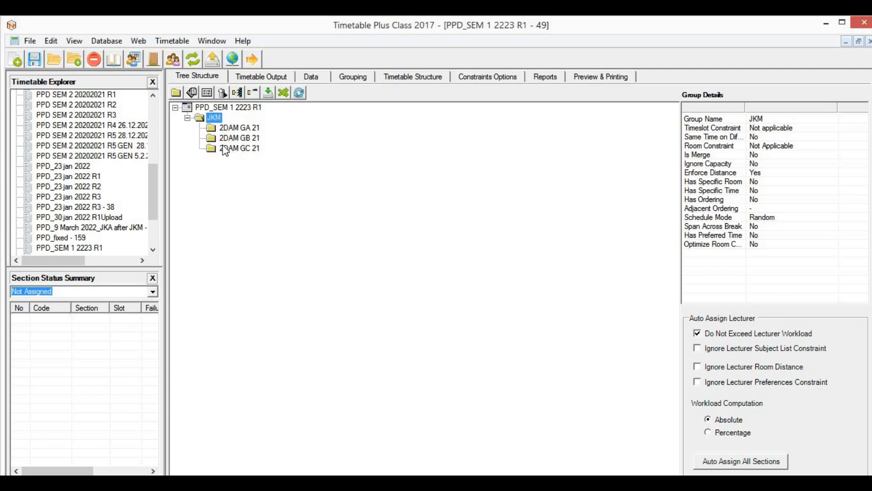
pyautogui.click(176, 93)
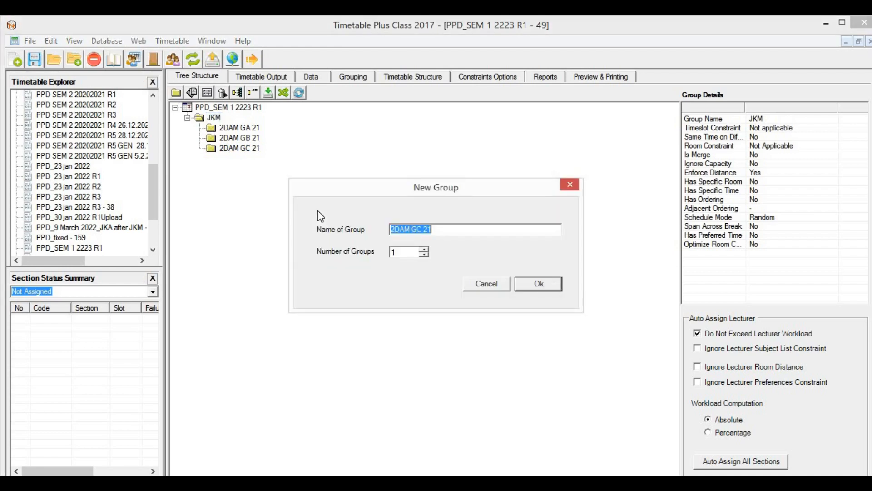
pyautogui.press('End')
pyautogui.press('BackSpace')
pyautogui.press('BackSpace')
pyautogui.press('BackSpace')
pyautogui.write('D')
pyautogui.press('BackSpace')
pyautogui.press('BackSpace')
pyautogui.write('D 21')
pyautogui.click(540, 284)
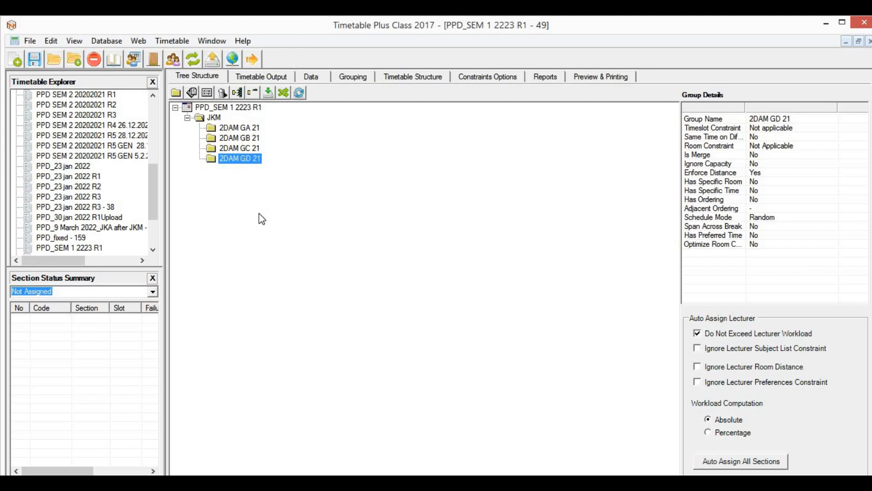
pyautogui.click(216, 119)
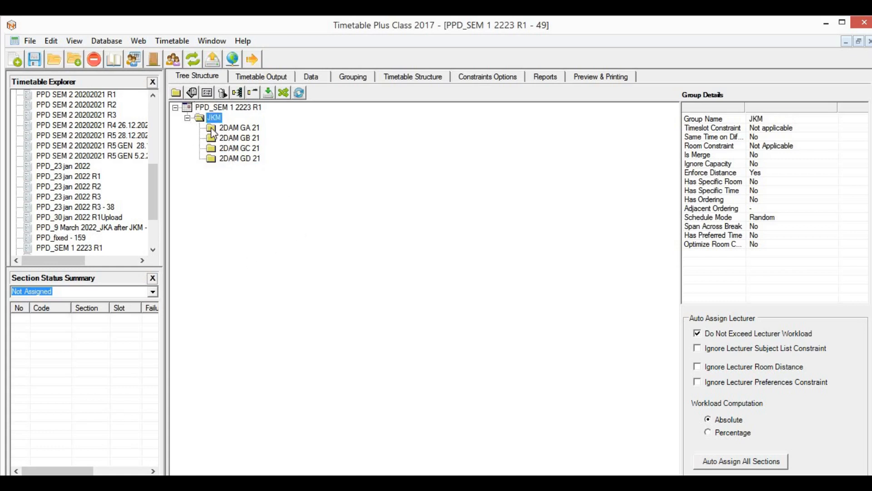
pyautogui.click(192, 93)
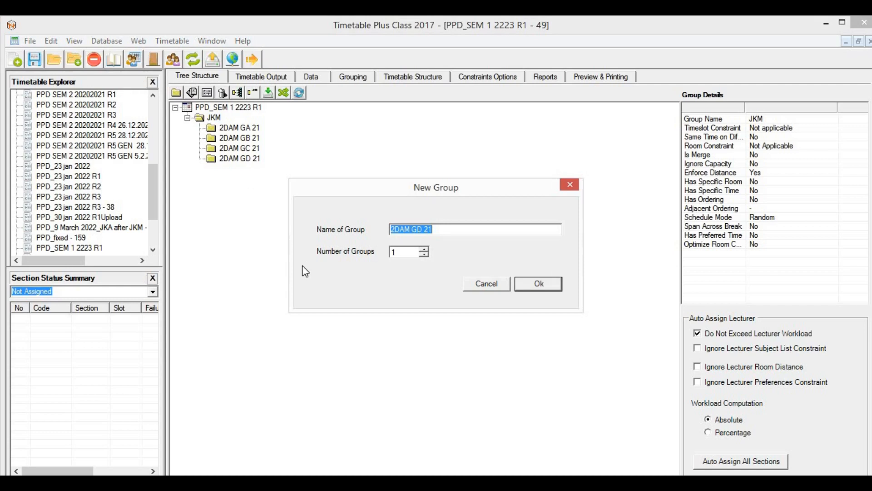
# Step: Create a Kohort 21 group under JKM and move the 2DAM 21 groups into it
pyautogui.write('Kohort ')
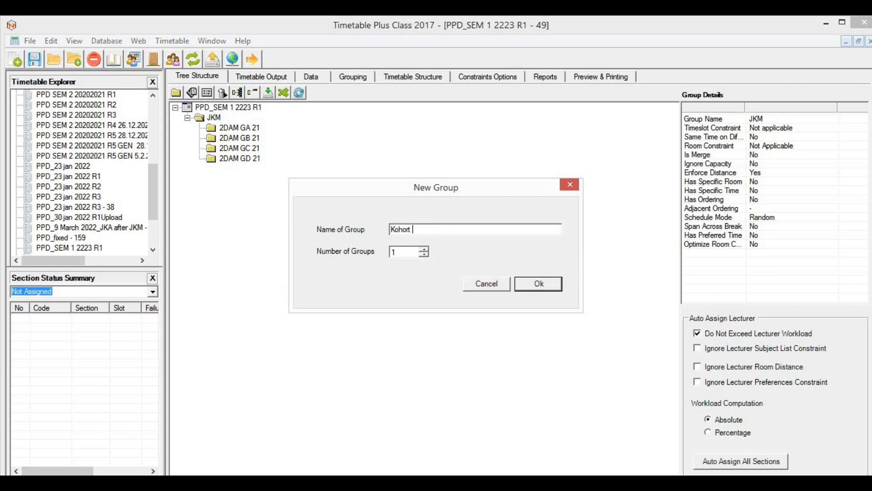
pyautogui.write('21')
pyautogui.click(552, 287)
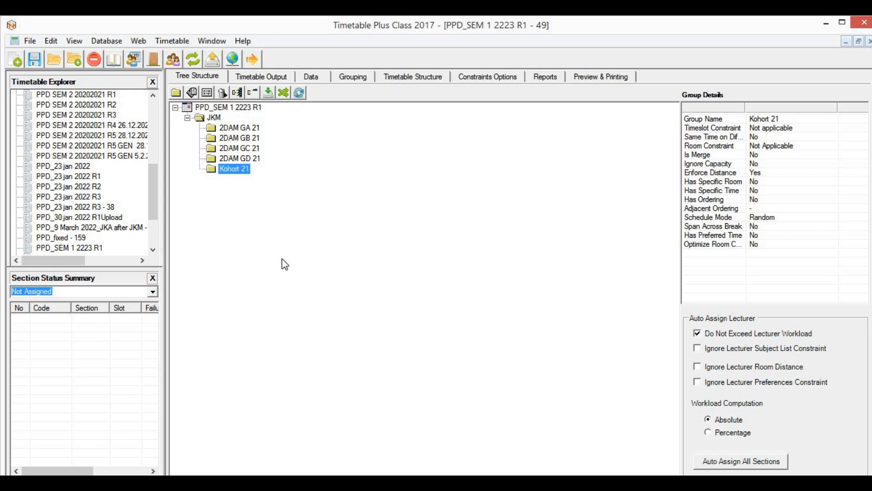
pyautogui.click(245, 130)
pyautogui.moveTo(266, 141); pyautogui.dragTo(241, 167)
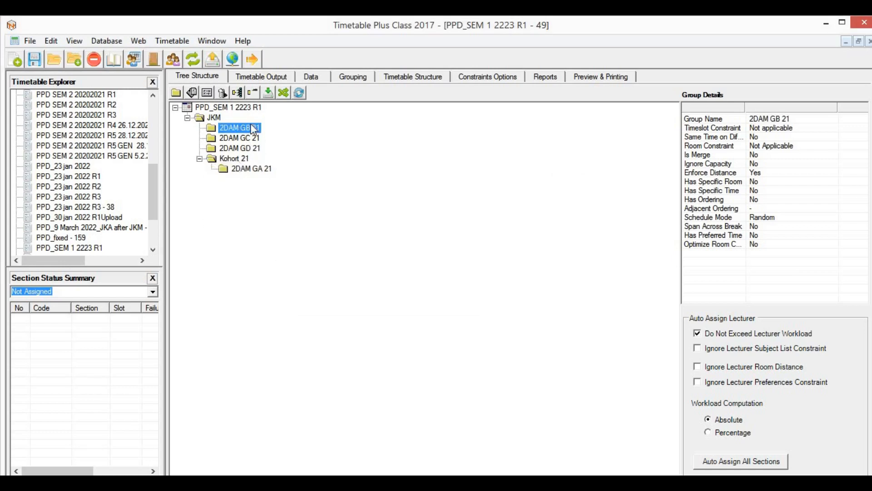
pyautogui.moveTo(255, 127); pyautogui.dragTo(240, 139)
pyautogui.moveTo(247, 129); pyautogui.dragTo(240, 137)
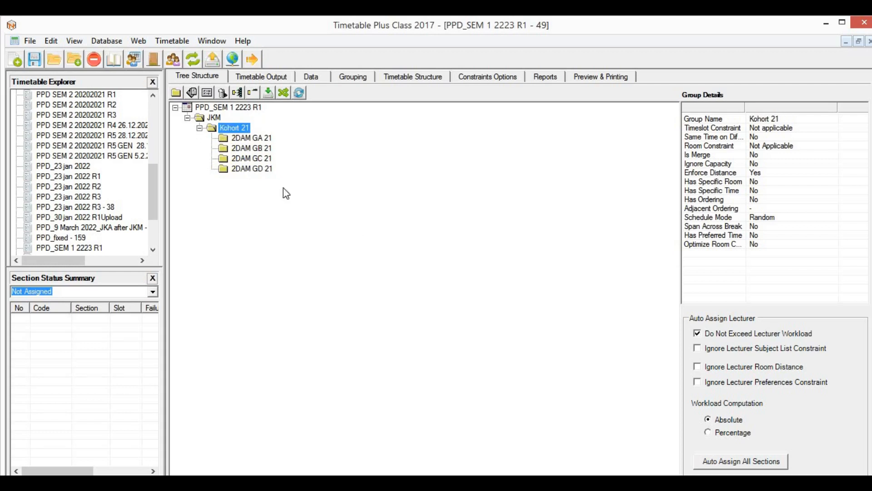
# Step: Rename Kohort 21 to TAHUN 2 and collapse it
pyautogui.click(241, 129)
pyautogui.write('TG')
pyautogui.press('BackSpace')
pyautogui.write('AHUN 2')
pyautogui.press('Return')
pyautogui.click(199, 128)
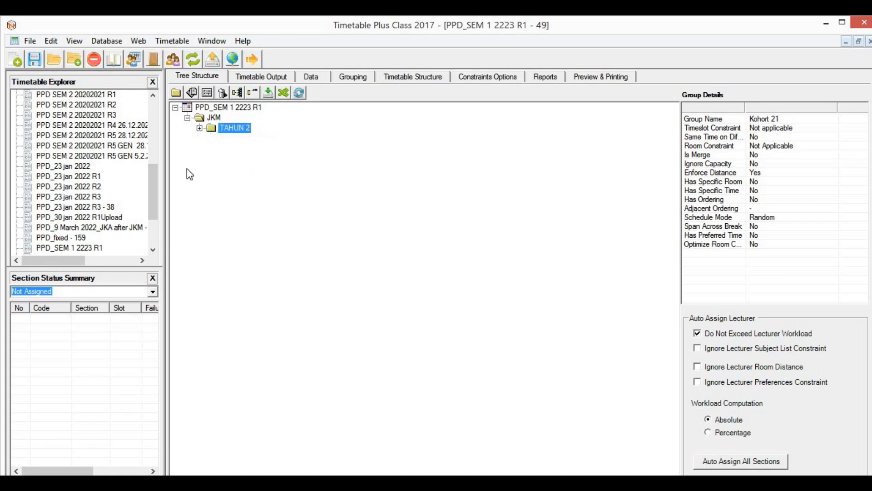
# Step: Create a TAHUN 1 group under JKM containing a 1DAM GA 22 group
pyautogui.click(214, 117)
pyautogui.click(176, 92)
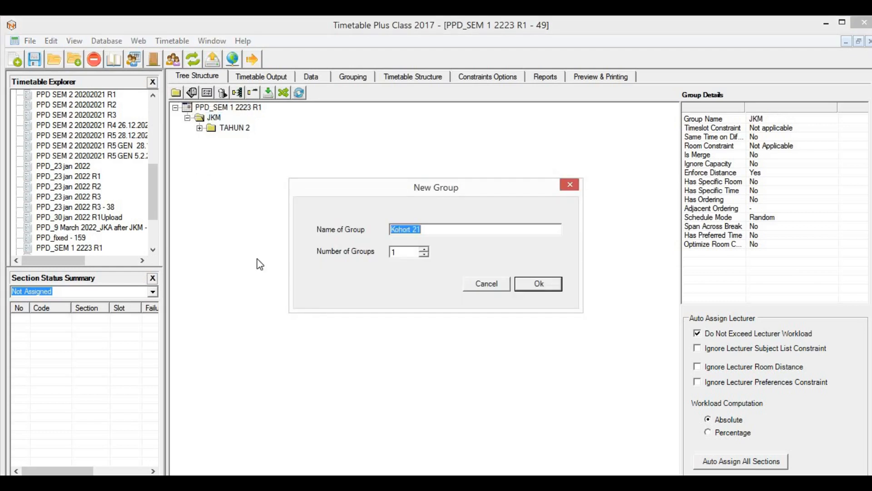
pyautogui.write('TAHUN 1')
pyautogui.press('Return')
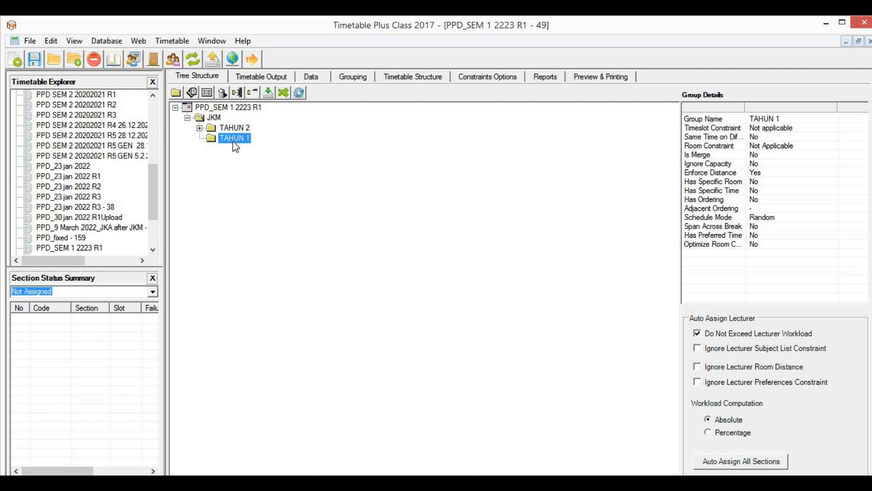
pyautogui.click(177, 92)
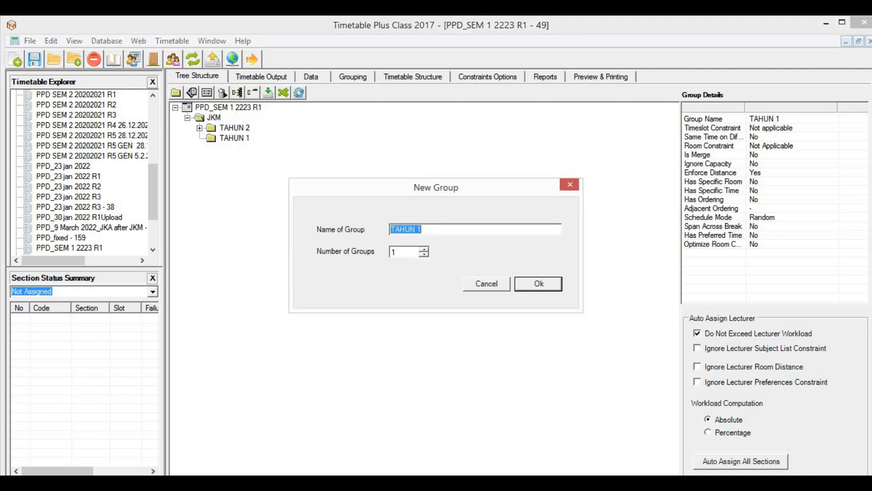
pyautogui.press('BackSpace')
pyautogui.write('D')
pyautogui.press('BackSpace')
pyautogui.write('1DAM GA 22')
pyautogui.click(523, 281)
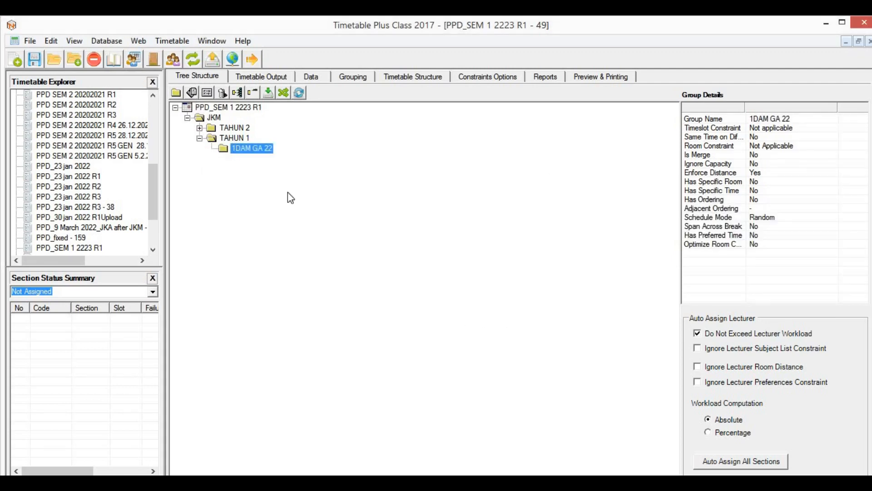
# Step: Add the 1DAM GB 22 and 1DAM GC 22 groups inside TAHUN 1
pyautogui.click(241, 138)
pyautogui.click(176, 92)
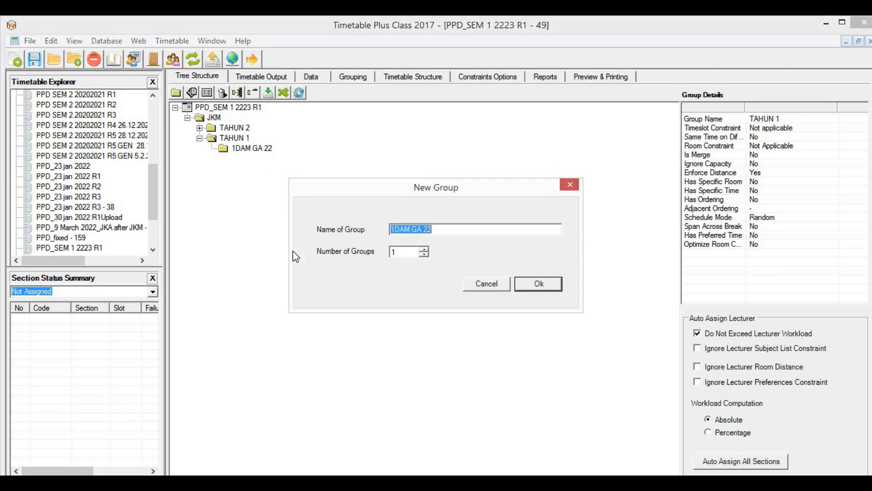
pyautogui.press('End')
pyautogui.press('BackSpace')
pyautogui.press('BackSpace')
pyautogui.press('BackSpace')
pyautogui.press('BackSpace')
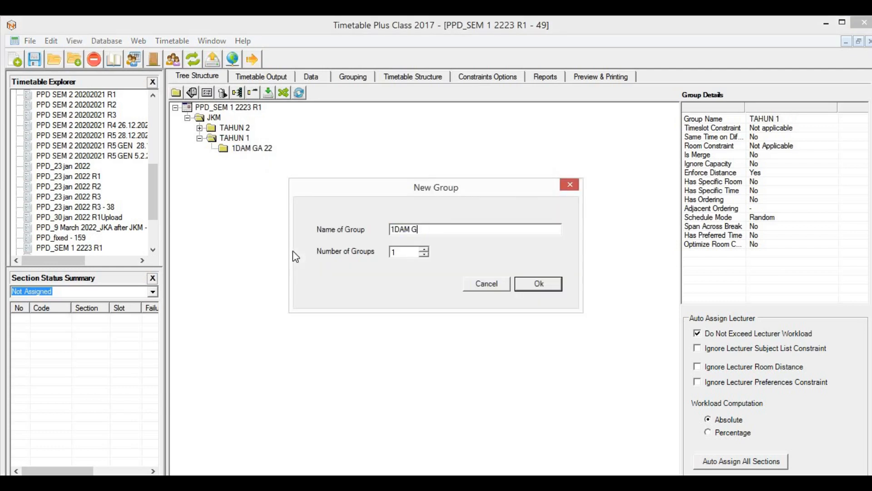
pyautogui.write('B 22')
pyautogui.press('Return')
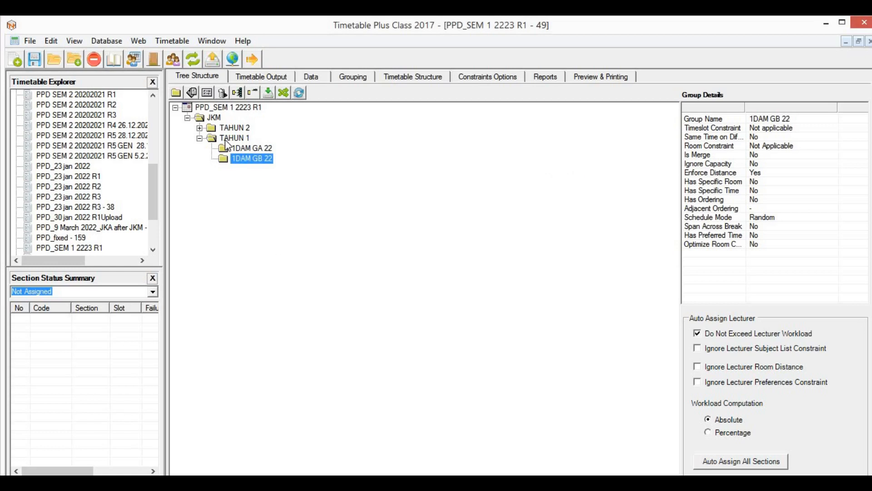
pyautogui.click(176, 92)
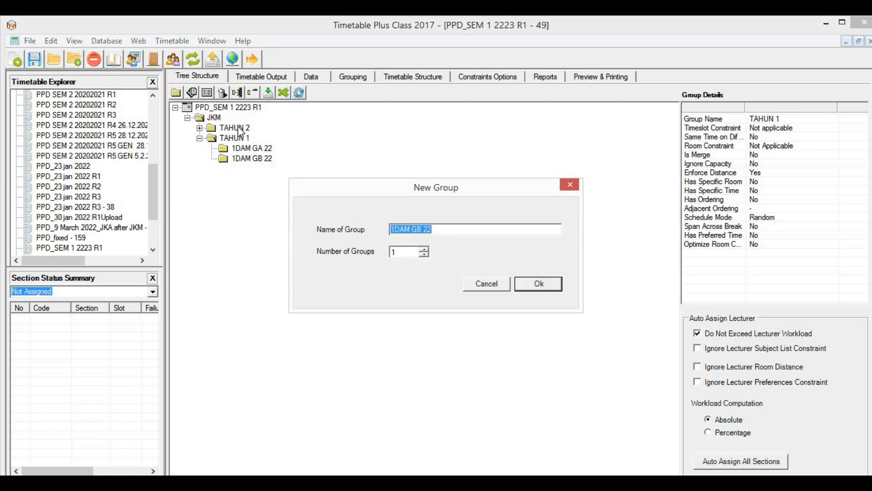
pyautogui.press('End')
pyautogui.press('BackSpace')
pyautogui.write('C ')
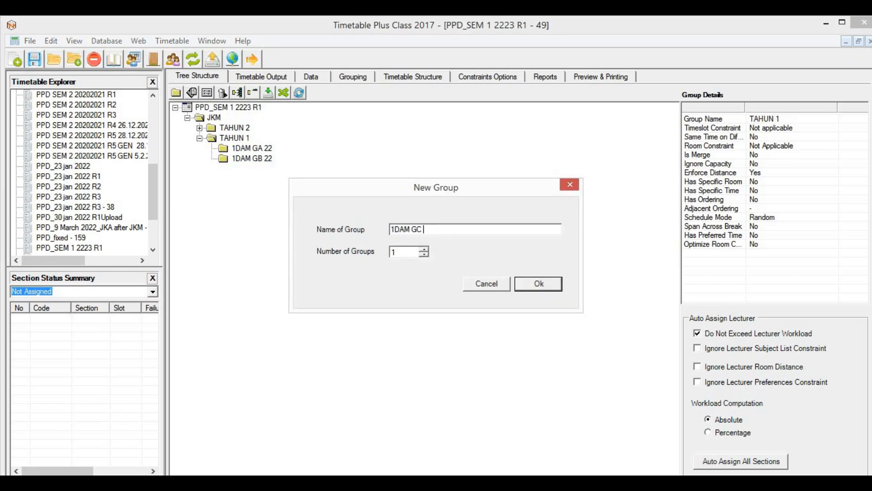
pyautogui.write('22')
pyautogui.click(532, 283)
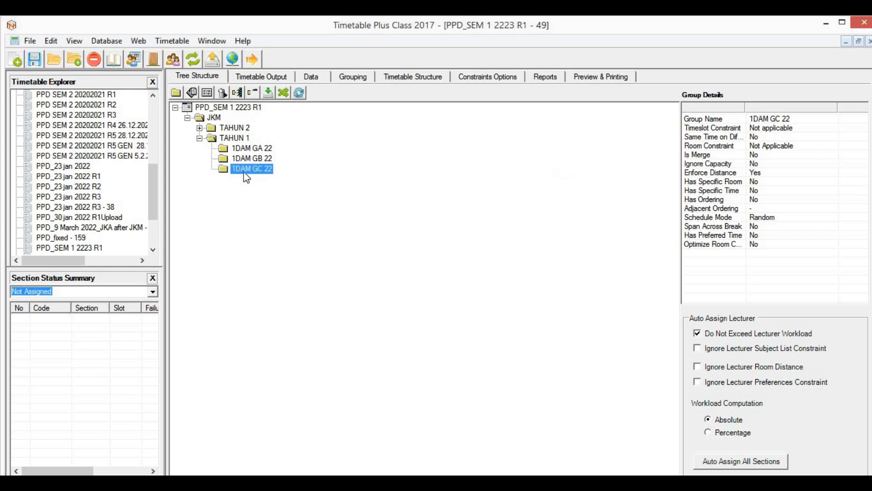
# Step: Add 1DAM GD 22, refresh so TAHUN 1 sorts first, and expand it
pyautogui.click(225, 138)
pyautogui.click(176, 93)
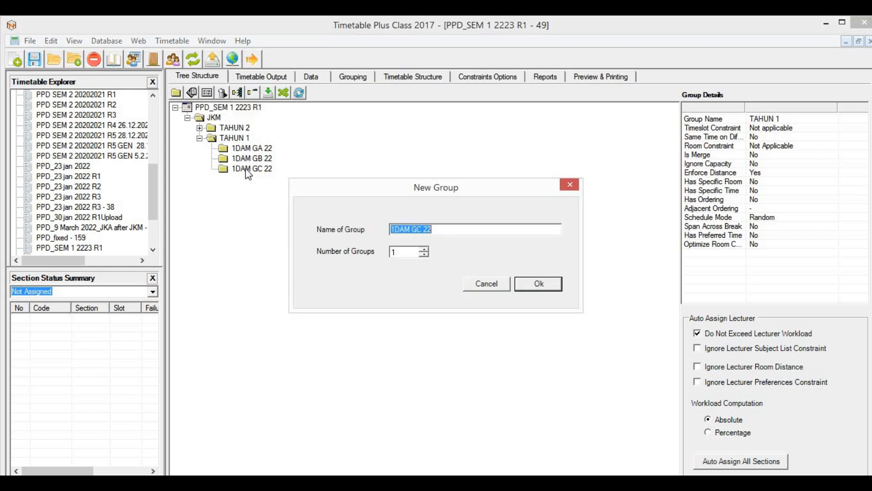
pyautogui.press('End')
pyautogui.press('BackSpace')
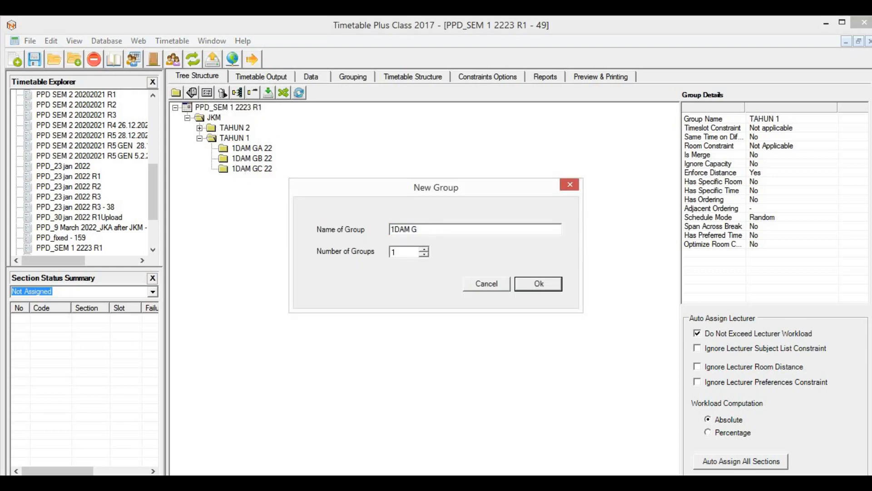
pyautogui.write('D 22')
pyautogui.click(547, 283)
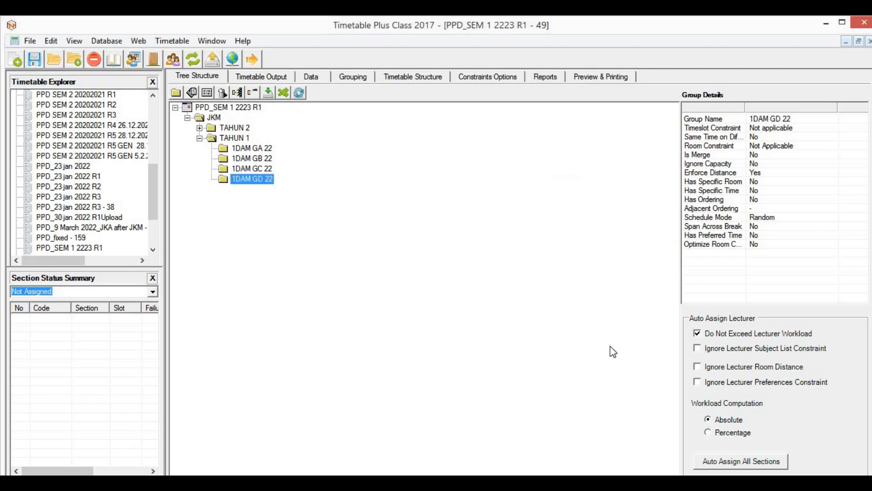
pyautogui.click(200, 139)
pyautogui.click(299, 93)
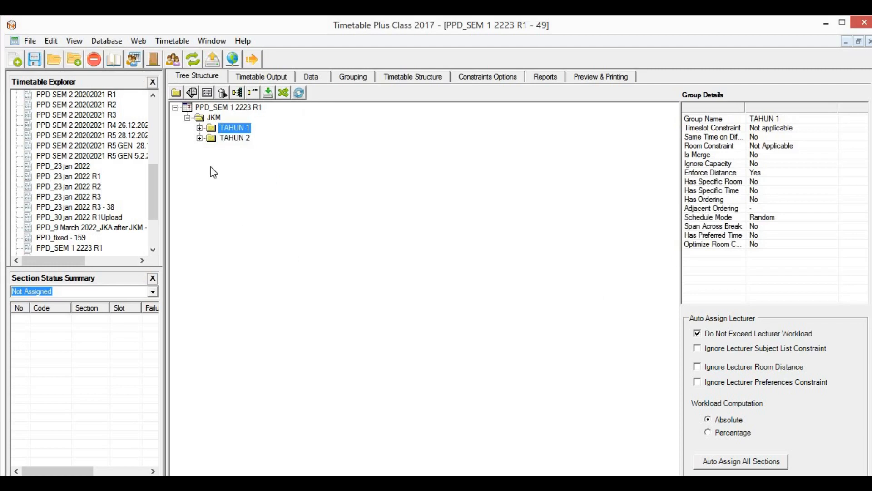
pyautogui.click(199, 128)
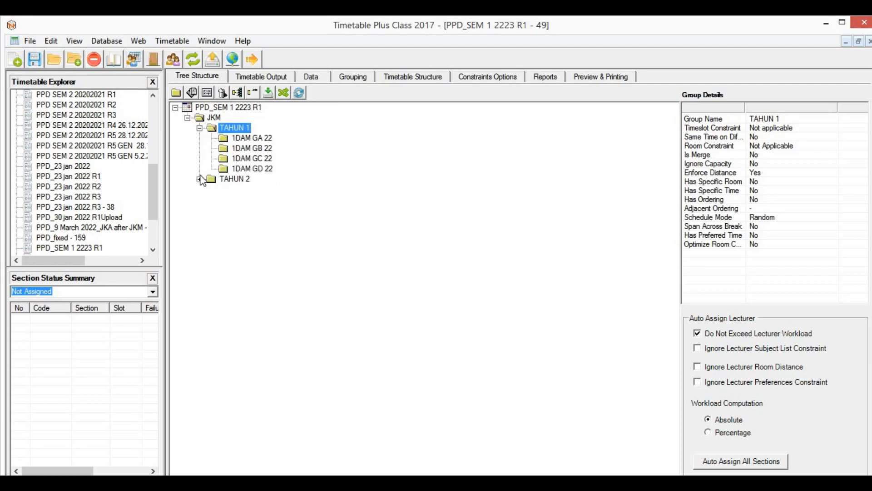
pyautogui.click(200, 179)
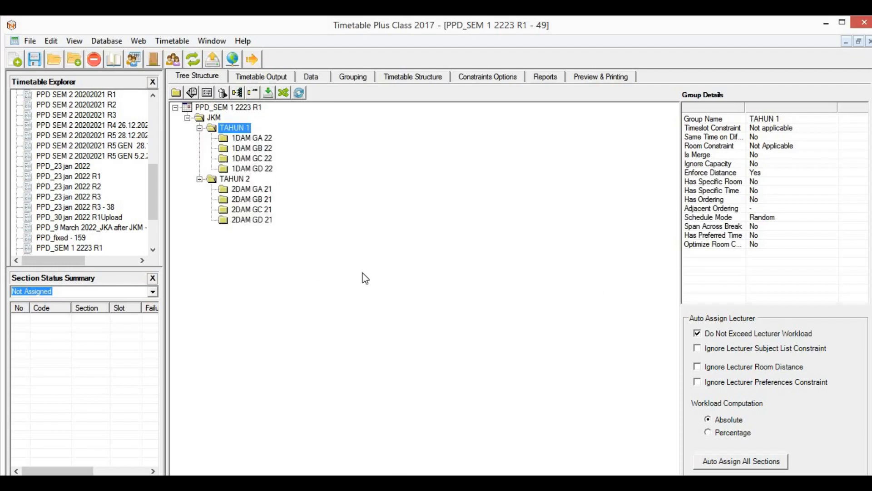
pyautogui.click(200, 179)
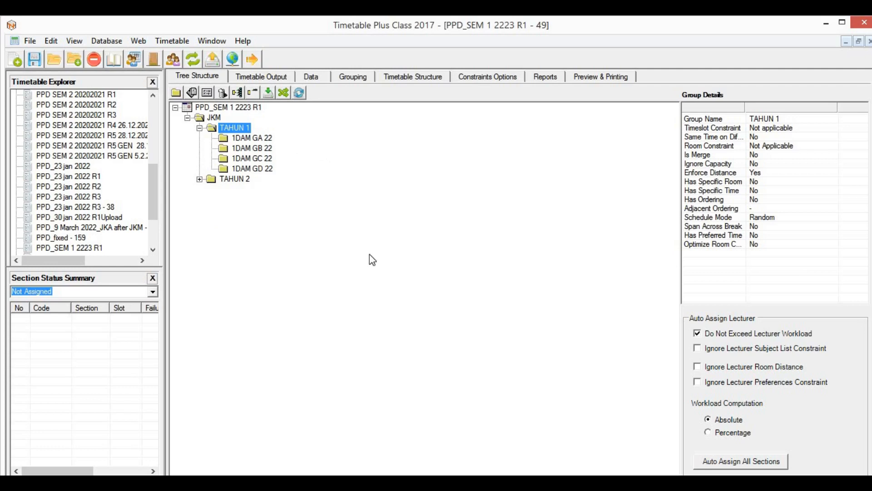
# Step: Select 1DAM GA 22, then check Excel's Year 1 courses, finding Statics code DAM 13403
pyautogui.press('Down')
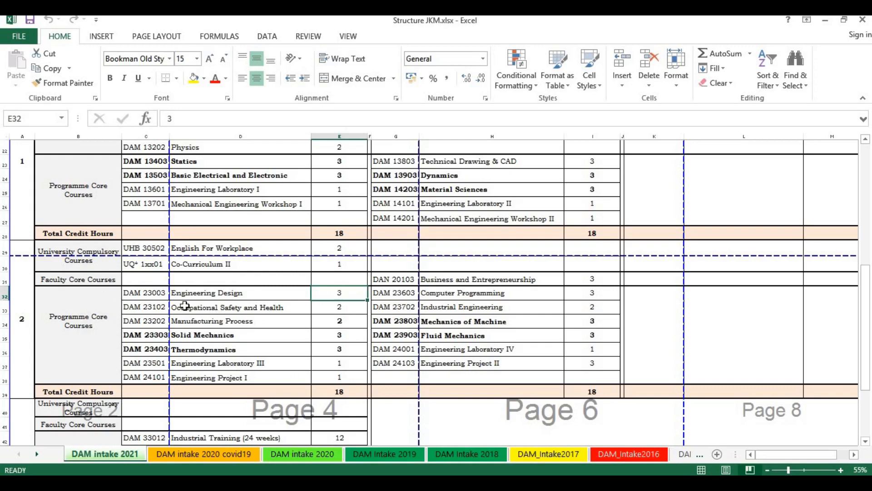
pyautogui.moveTo(154, 295); pyautogui.dragTo(214, 308)
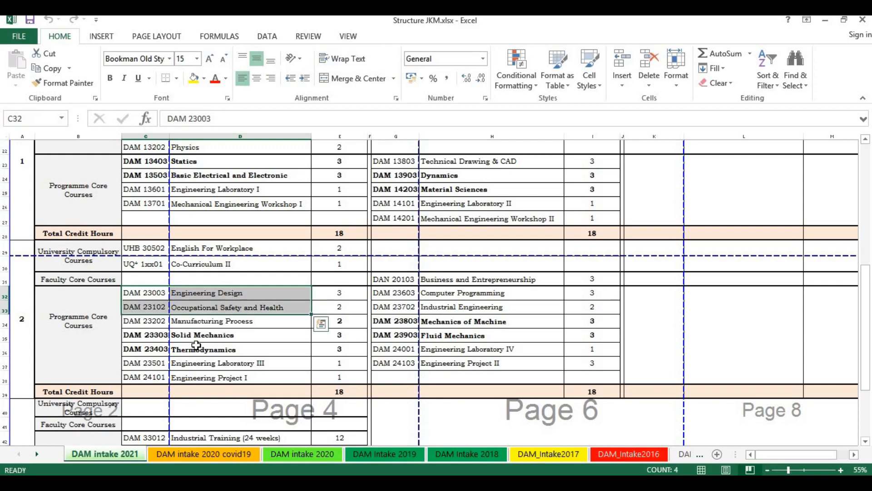
pyautogui.click(158, 293)
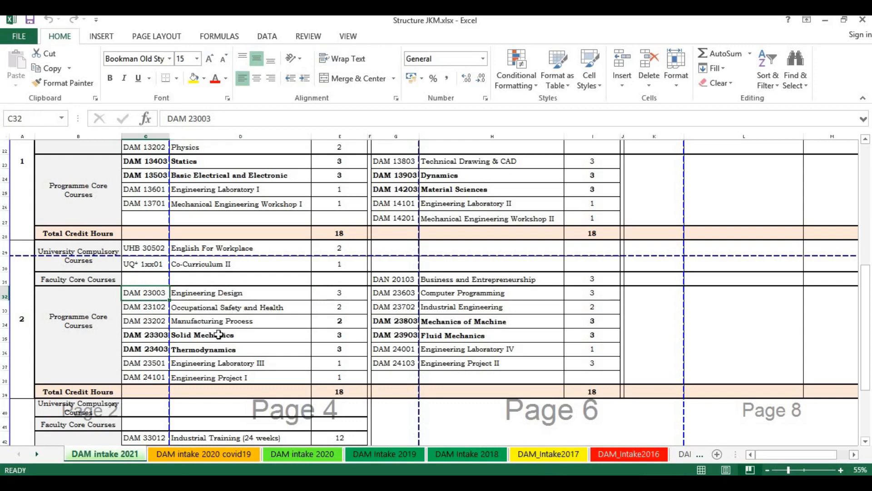
pyautogui.scroll(2, 266, 326)
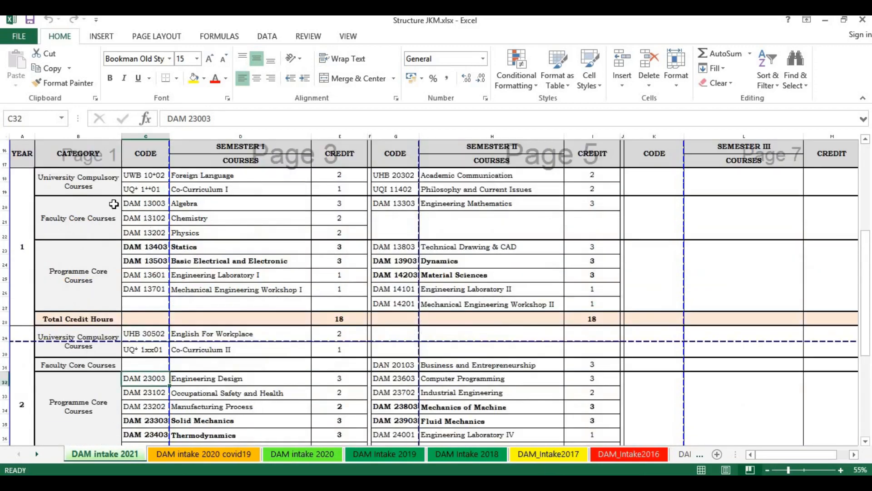
pyautogui.moveTo(114, 205); pyautogui.dragTo(279, 279)
pyautogui.click(178, 220)
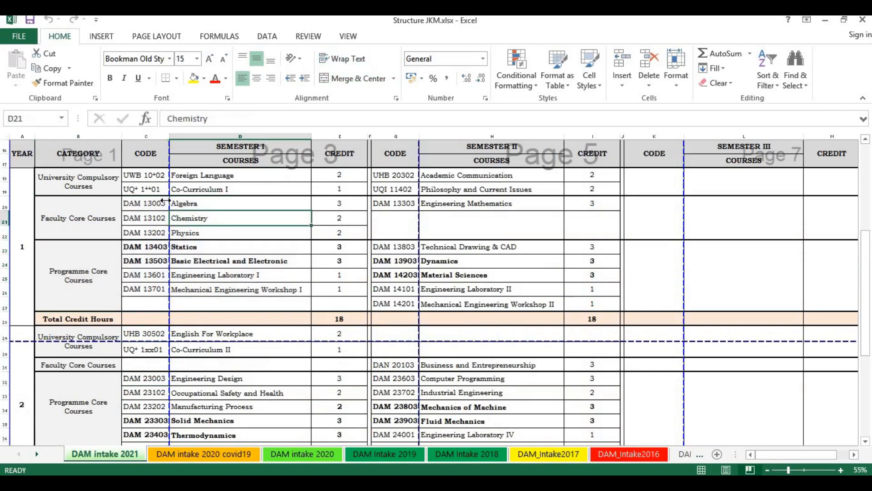
pyautogui.click(156, 203)
pyautogui.click(190, 250)
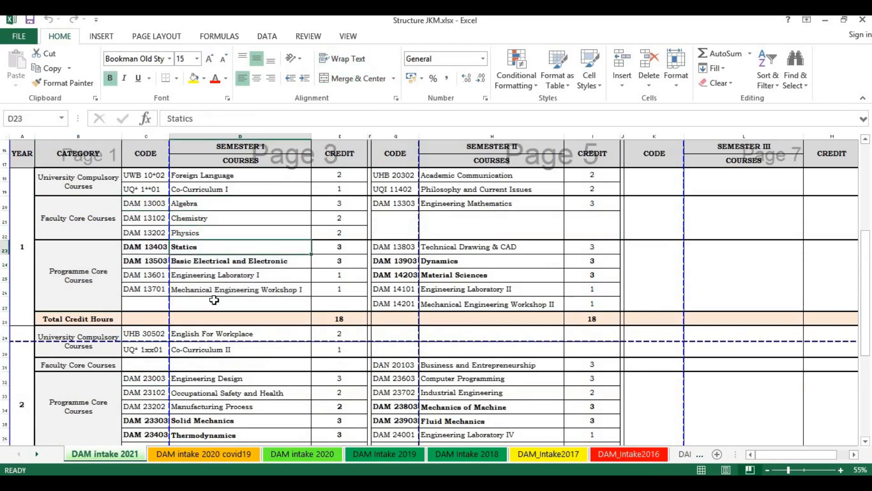
pyautogui.click(150, 249)
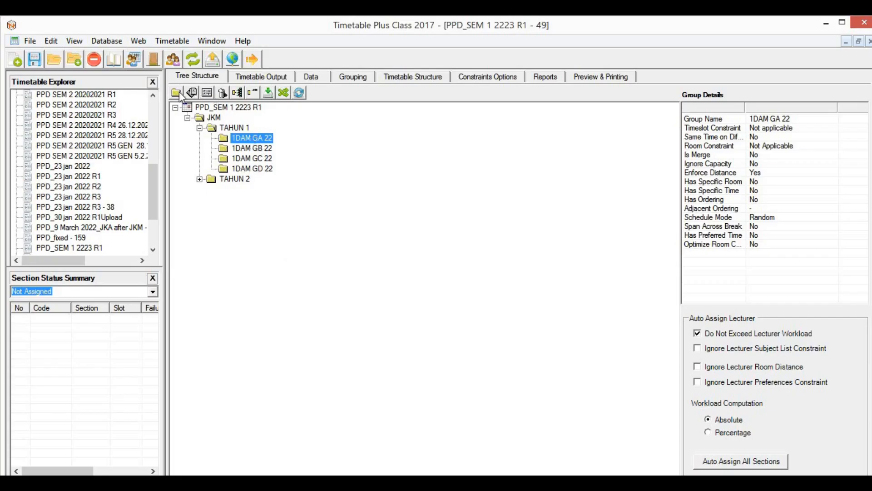
# Step: Create a DAM13403 Statics group under 1DAM GA 22 and begin a new section
pyautogui.click(208, 93)
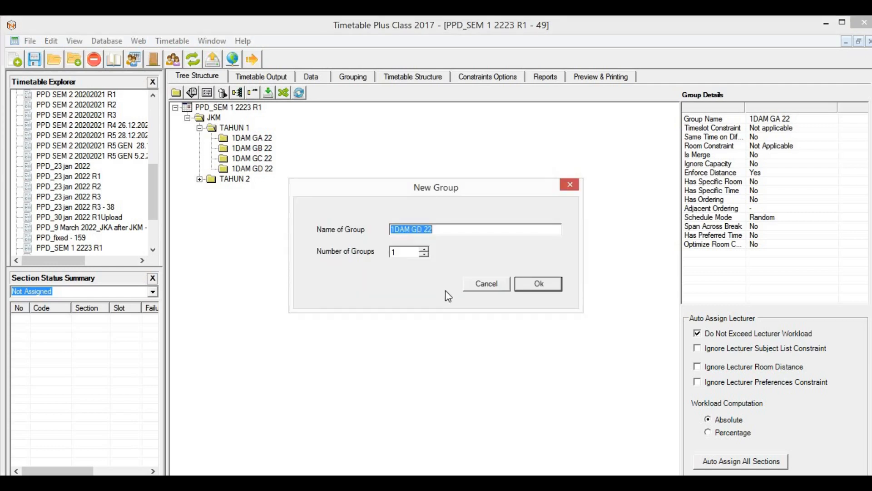
pyautogui.write('DAM13403 Statuc')
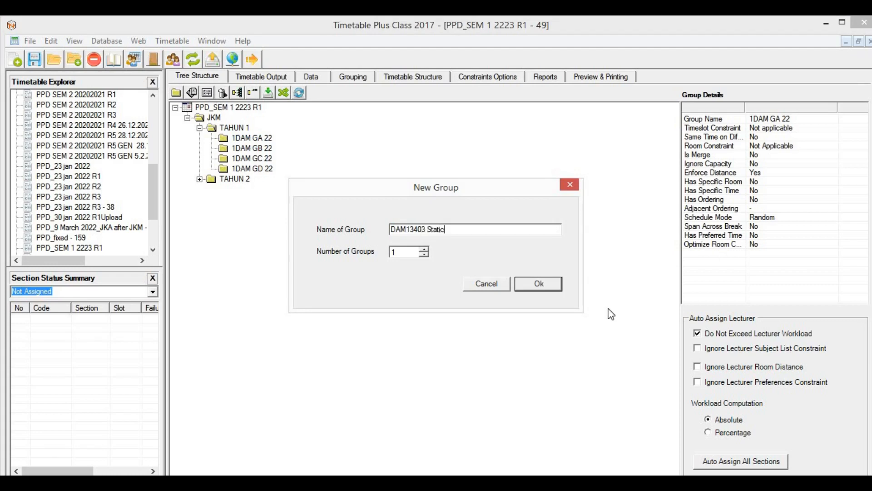
pyautogui.write('s')
pyautogui.press('Return')
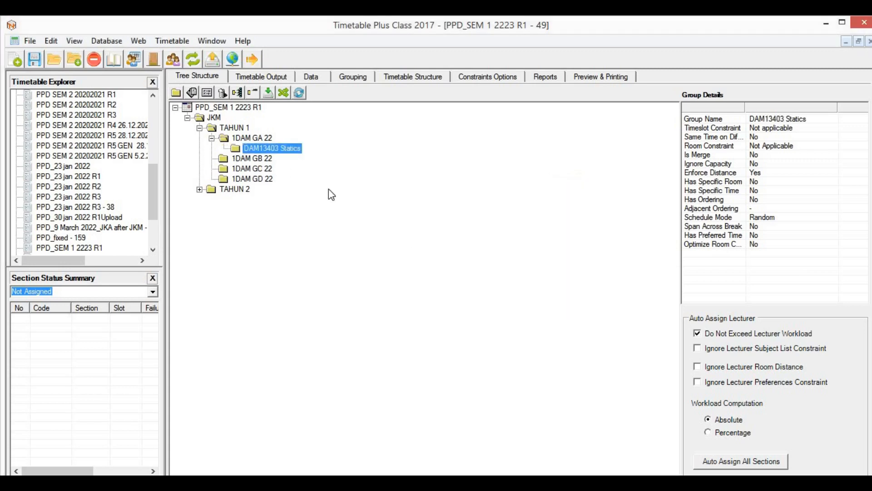
pyautogui.click(194, 94)
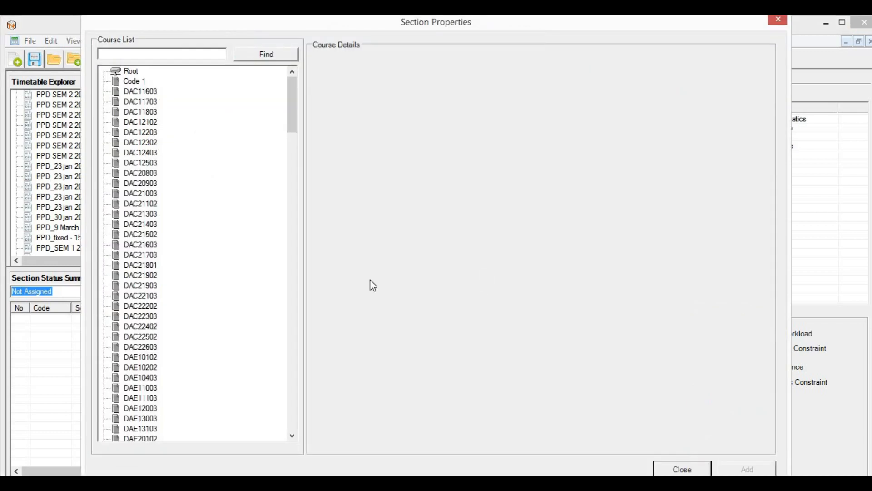
# Step: Find and load course DAM13403 STATICS into the section, checking the existing batch groups
pyautogui.click(149, 52)
pyautogui.write('DAM13403')
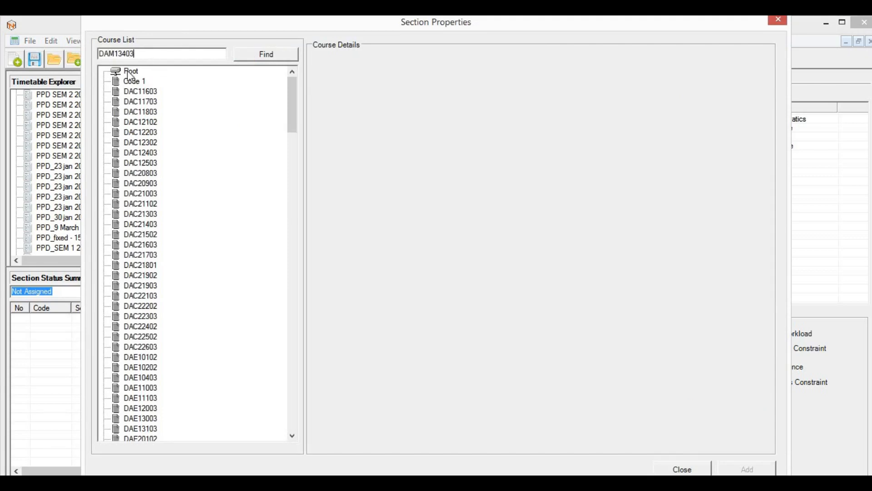
pyautogui.click(280, 54)
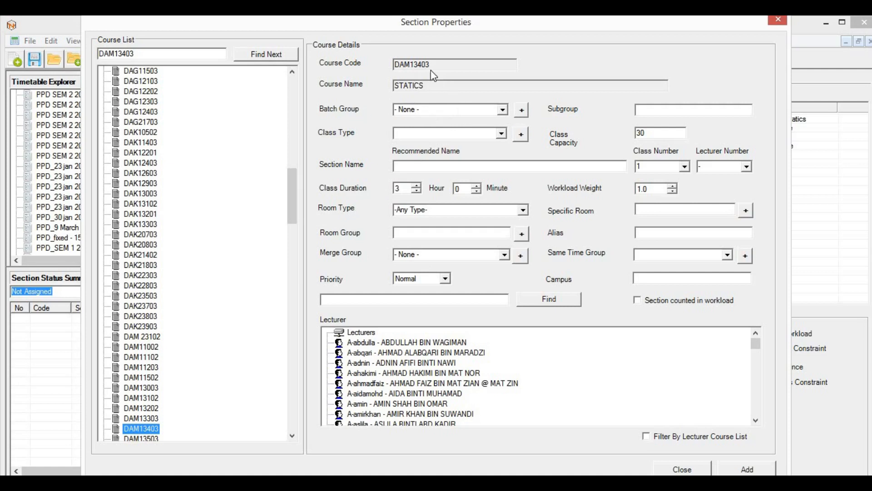
pyautogui.click(502, 110)
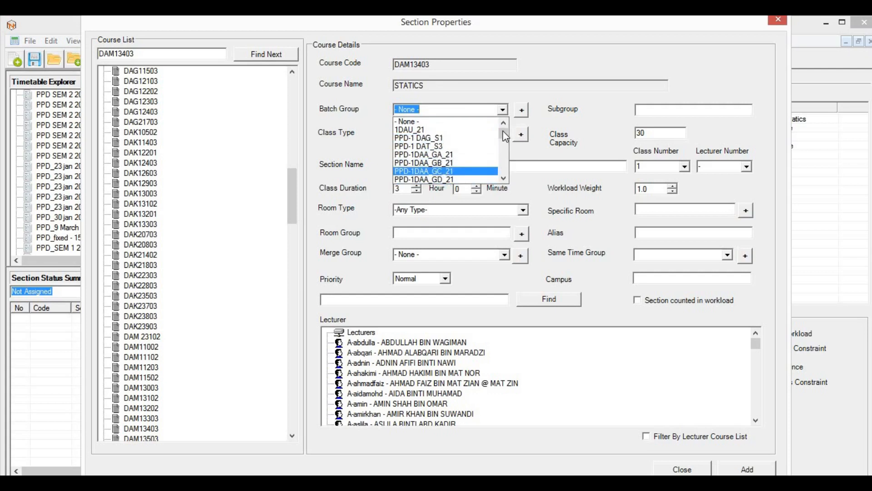
pyautogui.moveTo(503, 134); pyautogui.dragTo(501, 151)
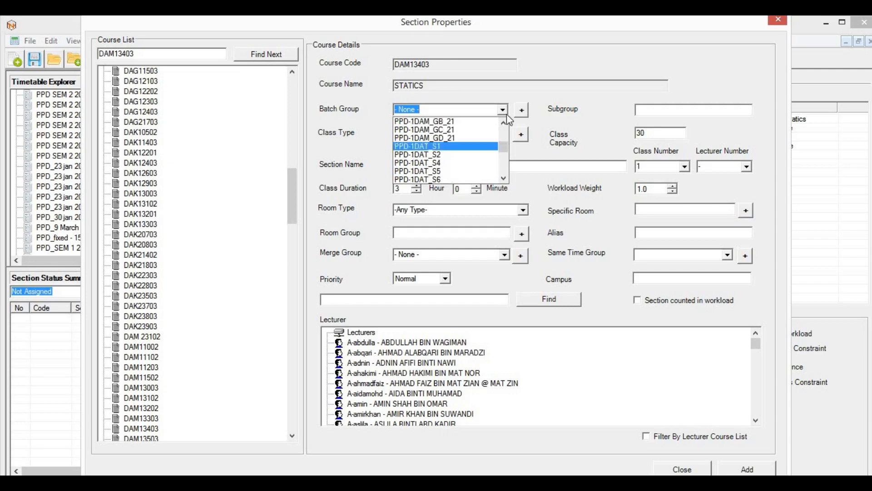
pyautogui.click(525, 114)
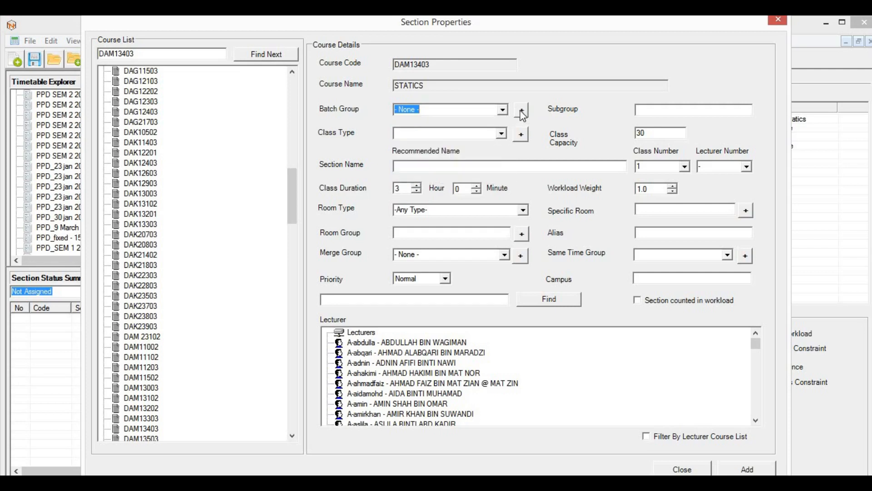
pyautogui.click(523, 111)
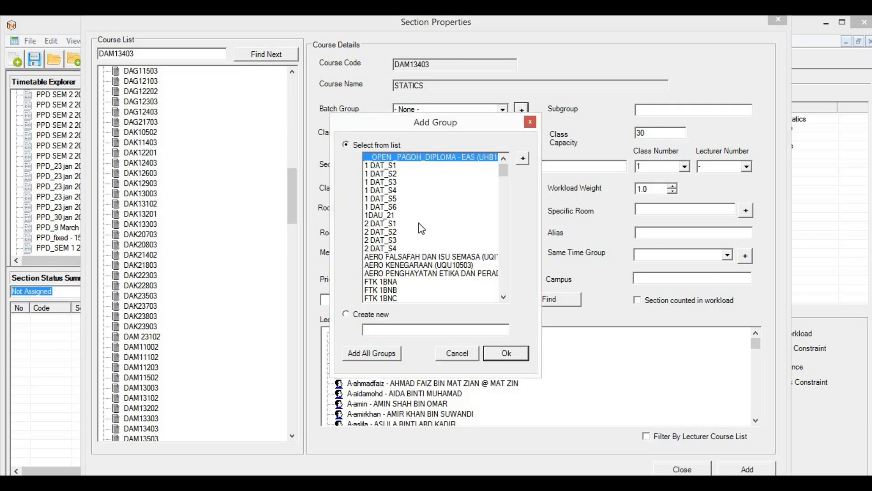
# Step: Create the new batch group PPD-1DAM_GA 22 for the Statics section
pyautogui.click(373, 330)
pyautogui.write('PPD_')
pyautogui.click(502, 200)
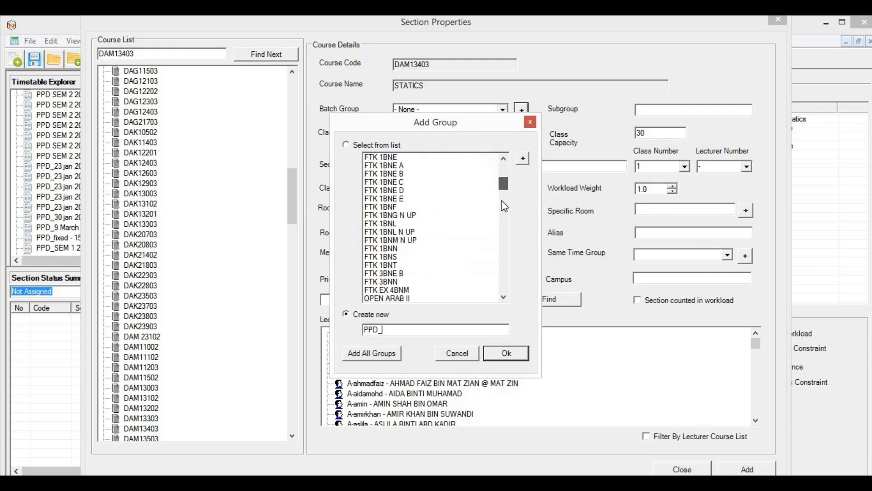
pyautogui.moveTo(501, 200); pyautogui.dragTo(501, 261)
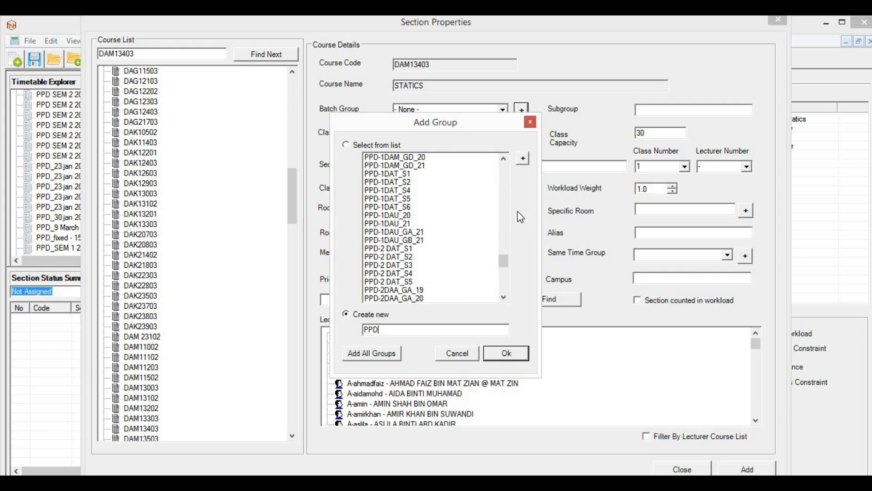
pyautogui.write('-1DAM_GA 21')
pyautogui.press('BackSpace')
pyautogui.press('BackSpace')
pyautogui.write('22')
pyautogui.click(507, 353)
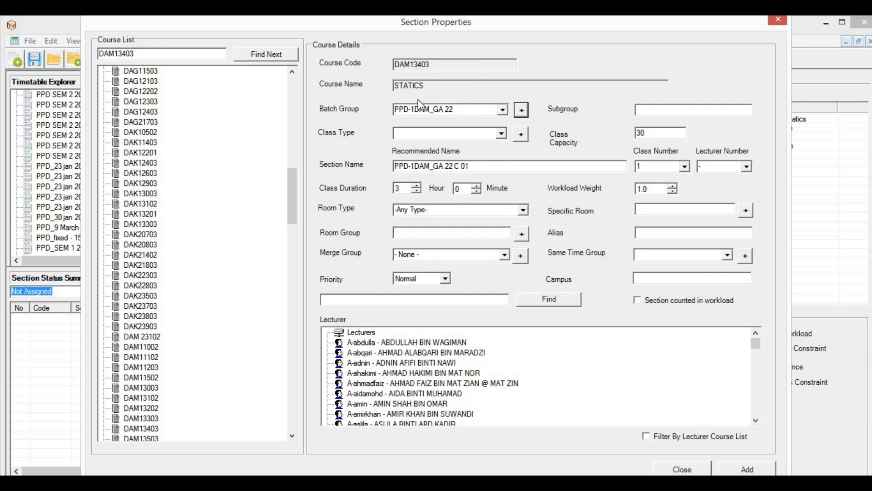
# Step: Give the Statics section class type K, subgroup S1, lecturer number 1 and room type BK
pyautogui.click(503, 135)
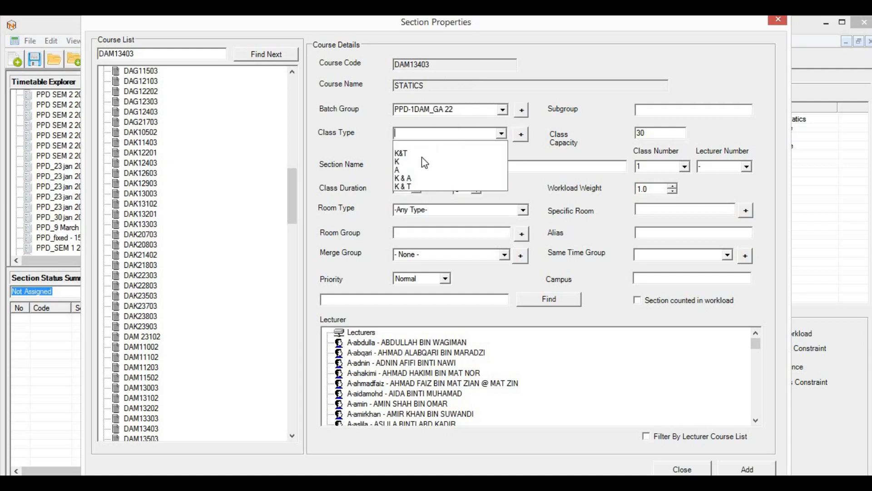
pyautogui.click(403, 163)
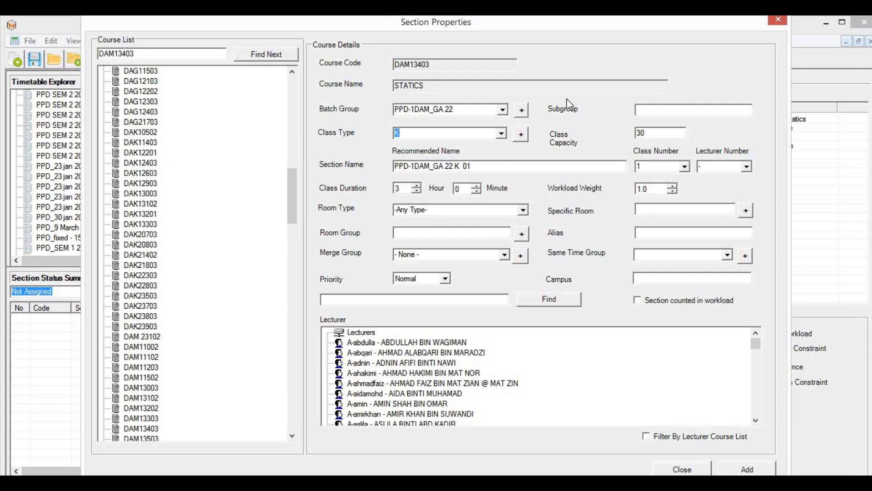
pyautogui.click(657, 112)
pyautogui.write('S1')
pyautogui.click(747, 167)
pyautogui.click(720, 183)
pyautogui.moveTo(504, 210); pyautogui.dragTo(395, 223)
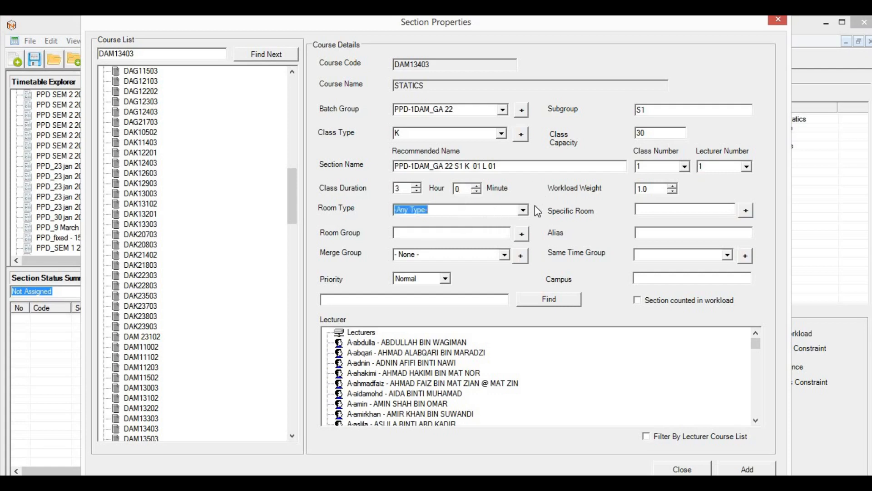
pyautogui.click(523, 210)
pyautogui.click(468, 247)
pyautogui.click(520, 235)
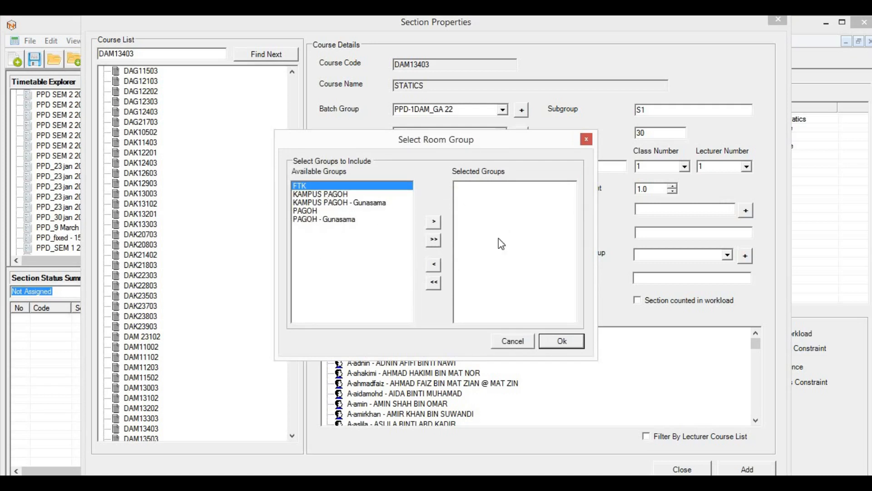
pyautogui.click(523, 342)
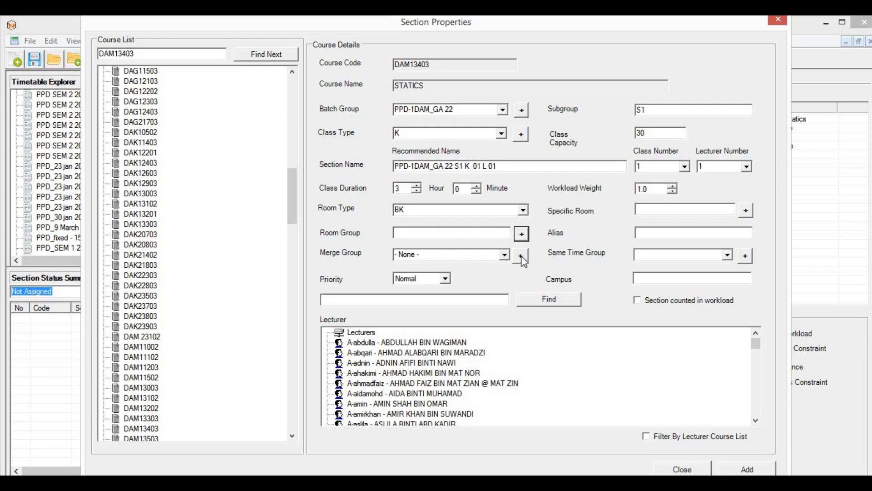
pyautogui.click(505, 255)
pyautogui.scroll(-10, 504, 291)
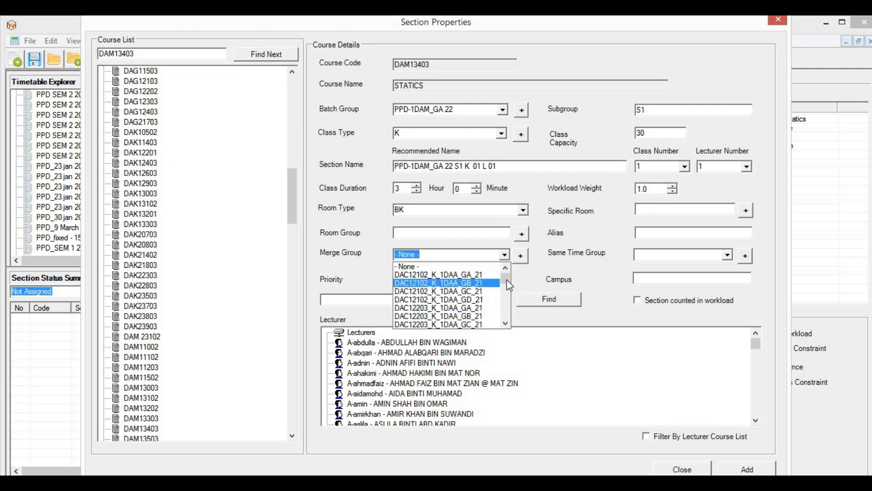
pyautogui.scroll(10, 503, 280)
# Step: Create the new merge group DAM13403 S1S2 and apply it to the Statics section
pyautogui.click(524, 259)
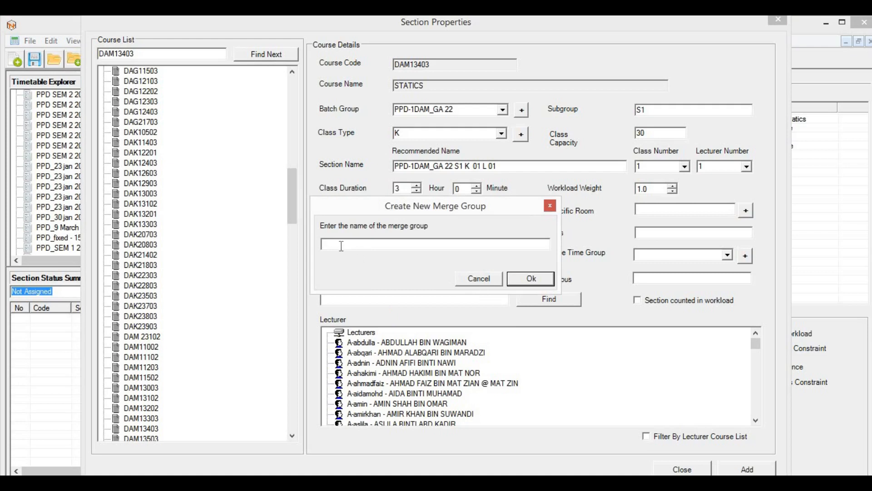
pyautogui.write('DAM13403 S1S2')
pyautogui.click(530, 279)
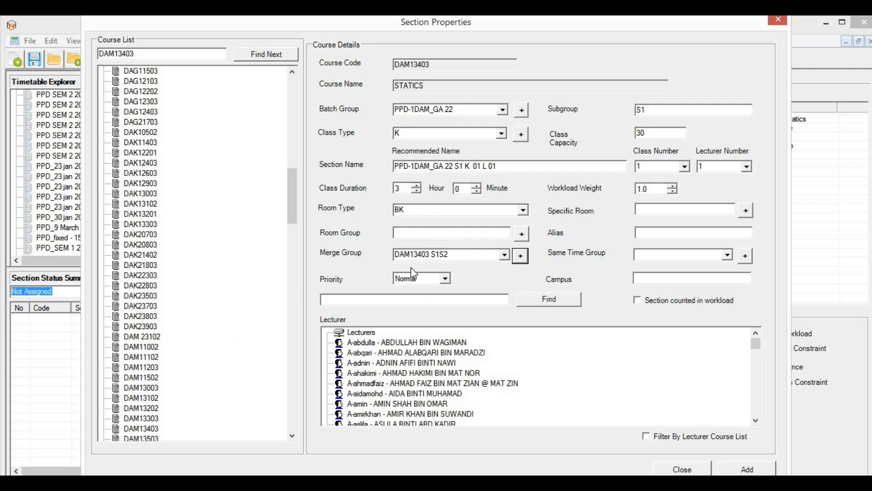
pyautogui.click(454, 254)
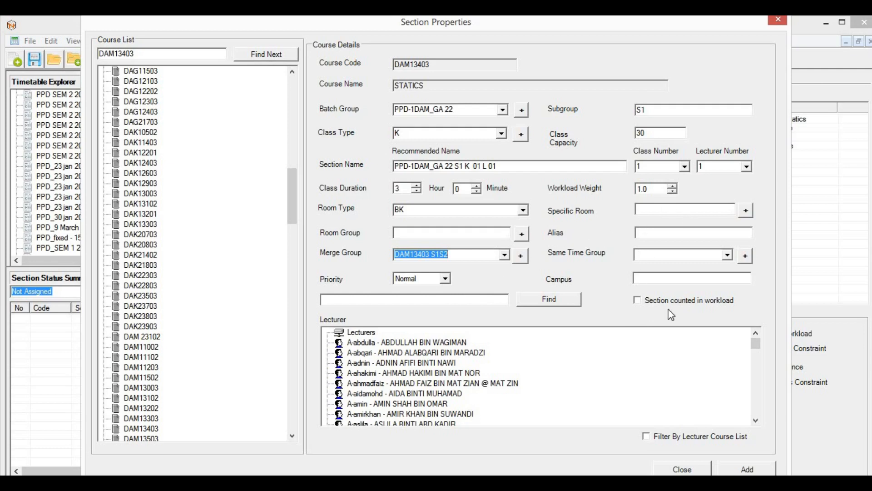
# Step: Count the section in workload, find and assign its lecturer by name, and add it
pyautogui.click(638, 301)
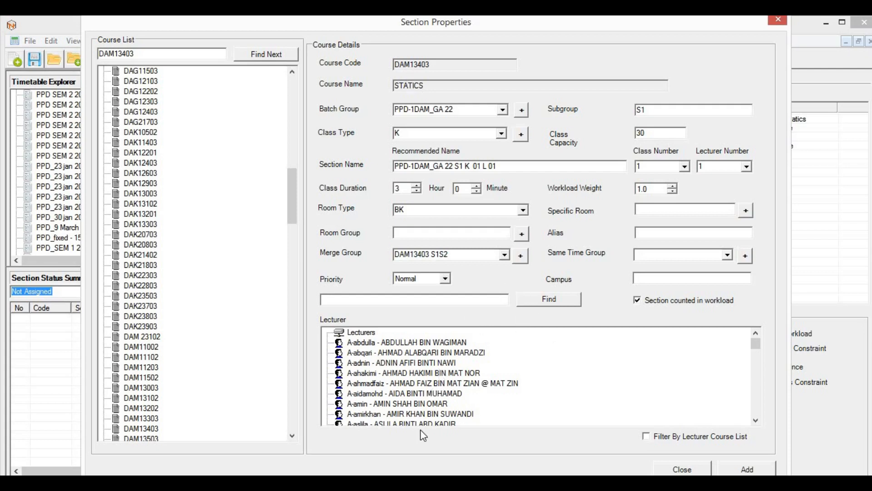
pyautogui.click(363, 300)
pyautogui.write('suhairi')
pyautogui.click(543, 302)
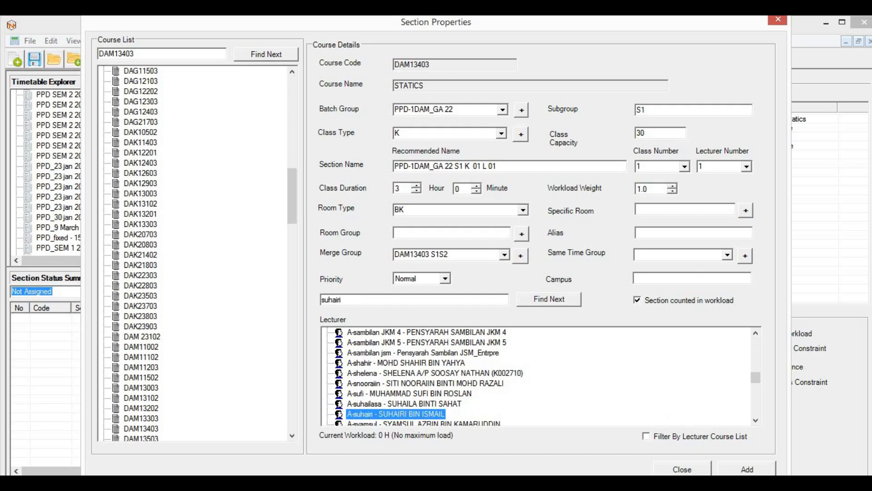
pyautogui.click(748, 470)
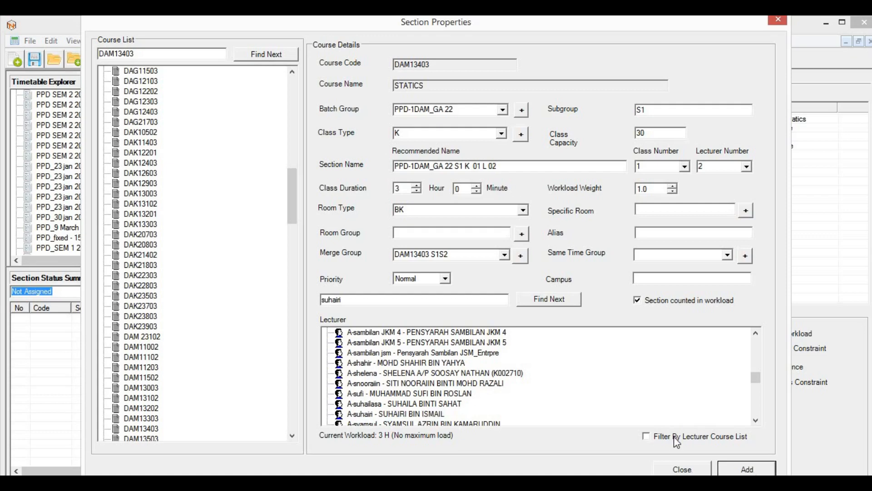
pyautogui.click(681, 469)
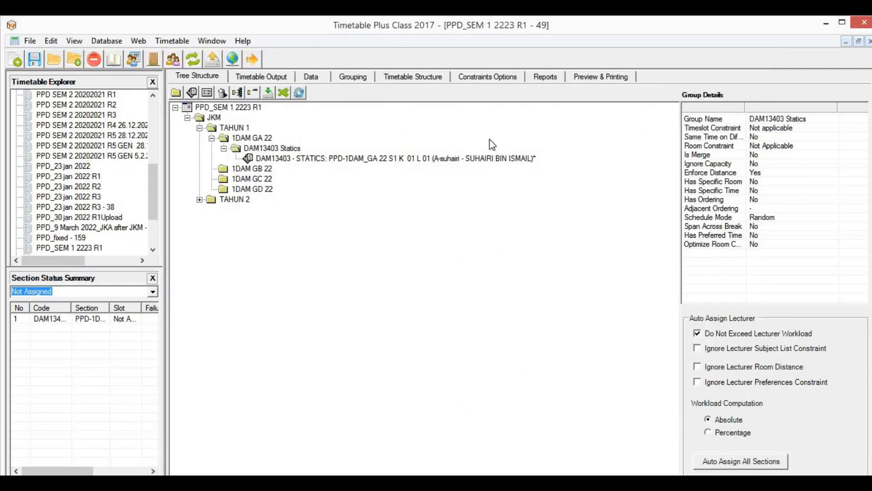
pyautogui.click(299, 159)
pyautogui.press('Up')
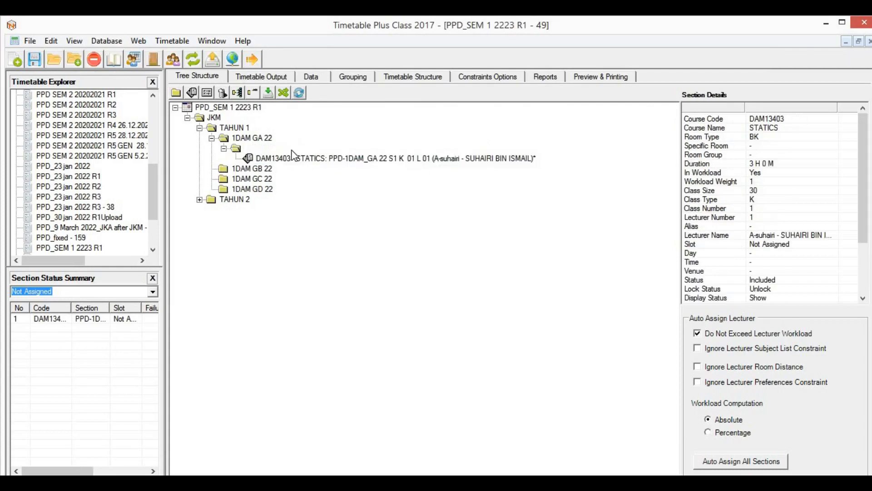
pyautogui.click(293, 162)
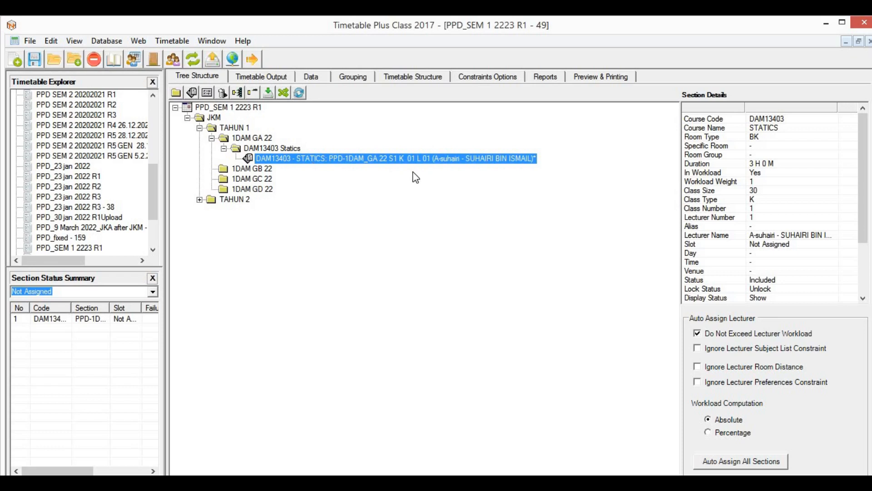
pyautogui.click(263, 148)
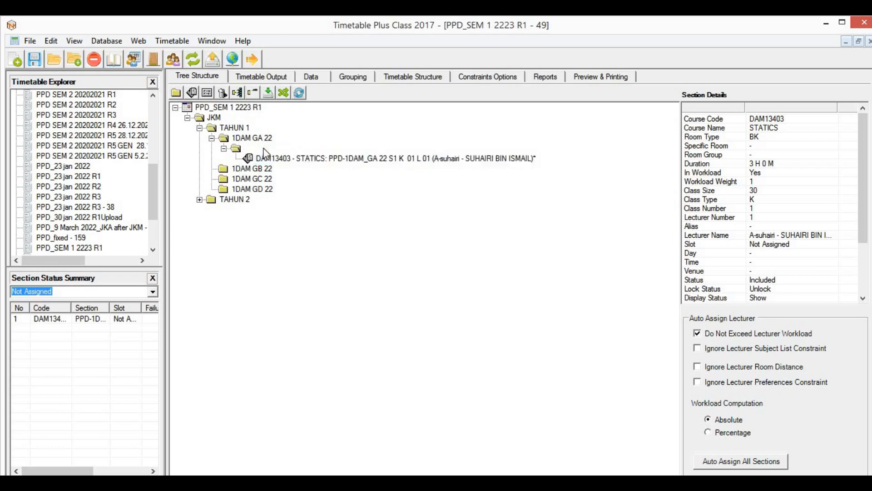
# Step: Paste a copy of the L 01 section into DAM13403 Statics as section L 02
pyautogui.click(191, 93)
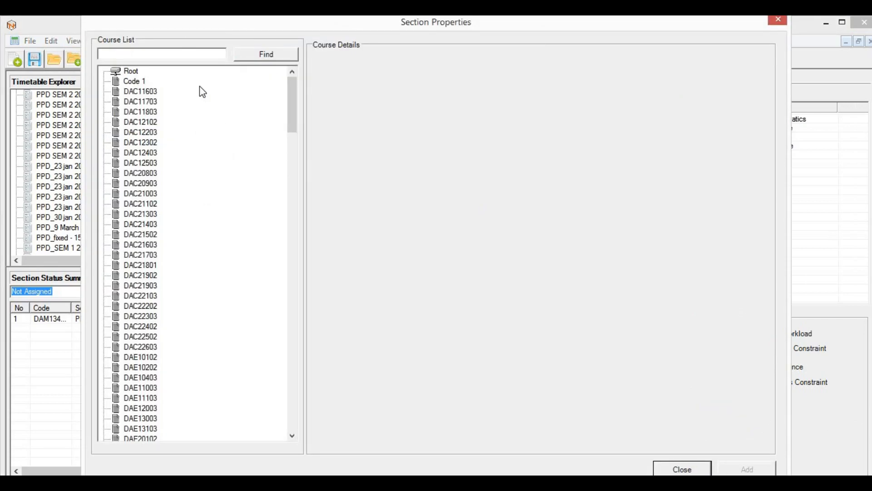
pyautogui.click(679, 468)
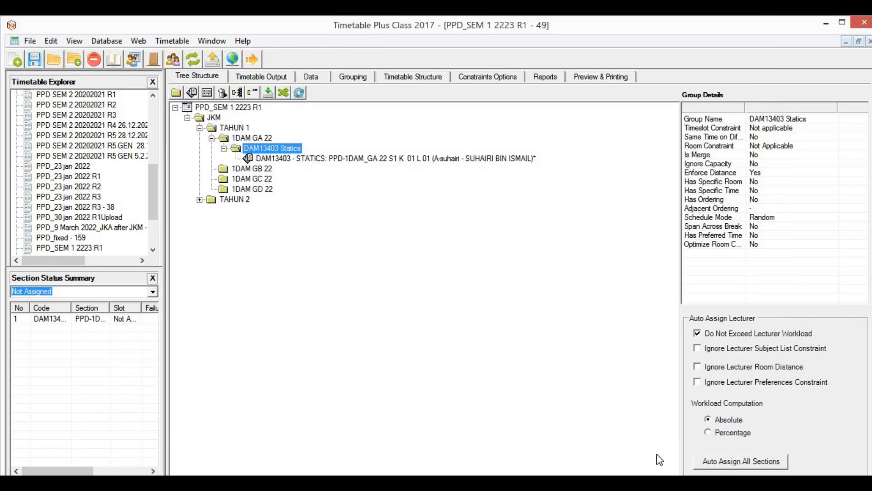
pyautogui.click(386, 159)
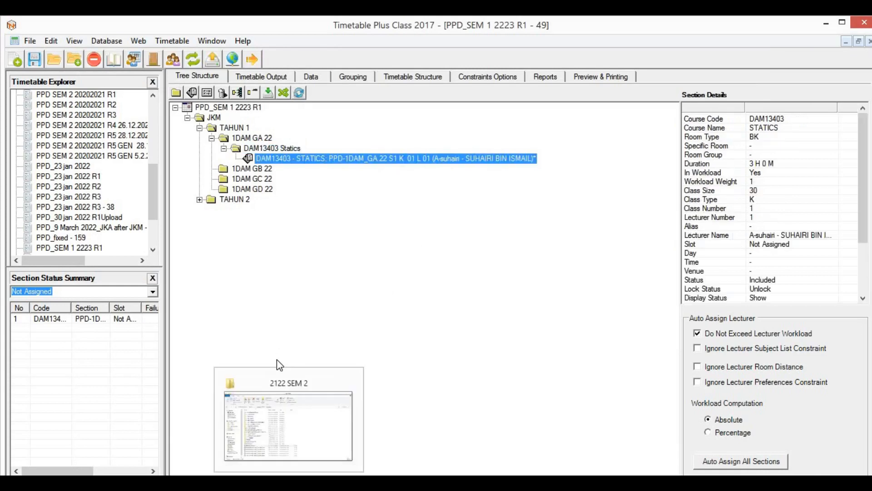
pyautogui.click(260, 148)
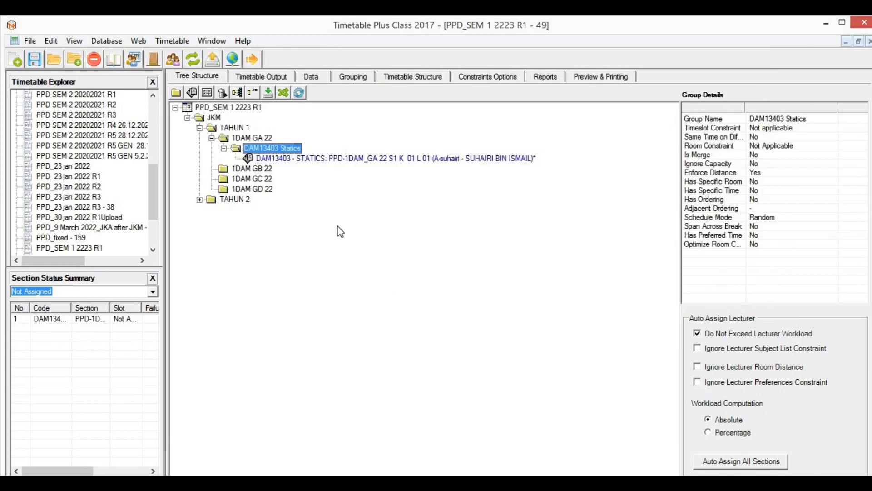
pyautogui.hotkey('ctrl', 'v')
pyautogui.click(425, 170)
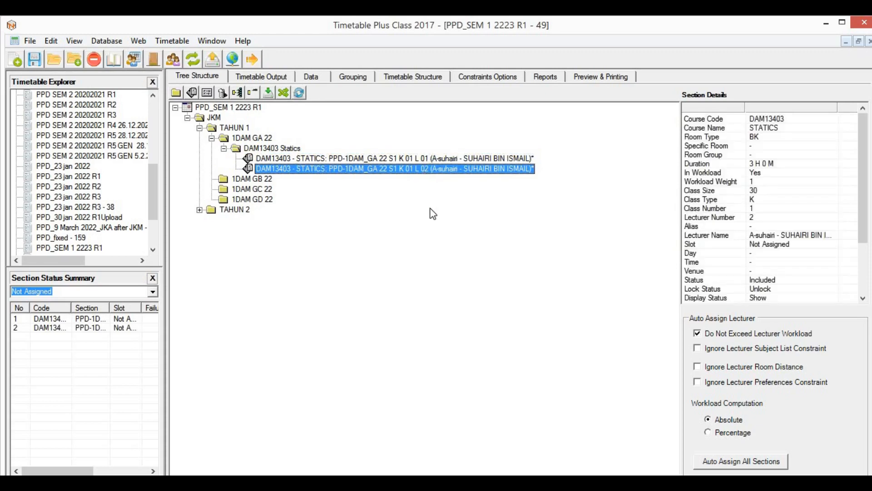
# Step: Change the L 02 section's subgroup to S2, keeping merge group DAM13403 S1S2, and accept the new name
pyautogui.doubleClick(417, 170)
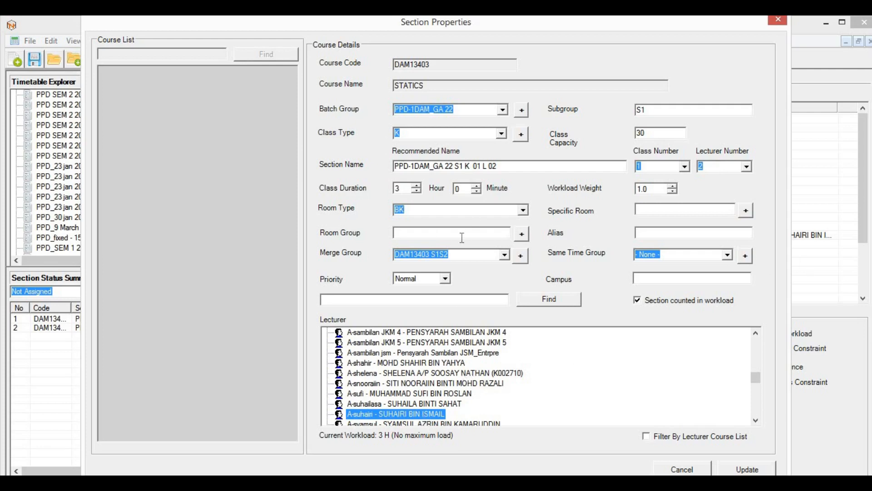
pyautogui.click(647, 109)
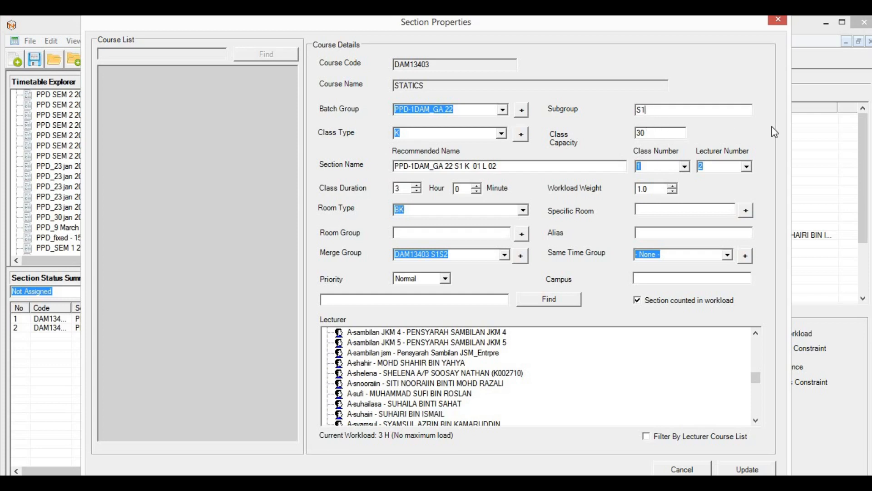
pyautogui.press('BackSpace')
pyautogui.write('2')
pyautogui.click(504, 255)
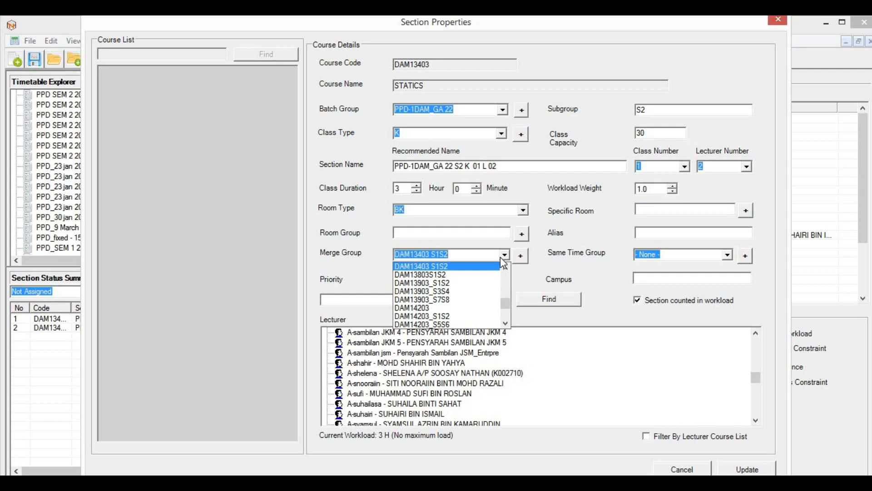
pyautogui.click(502, 257)
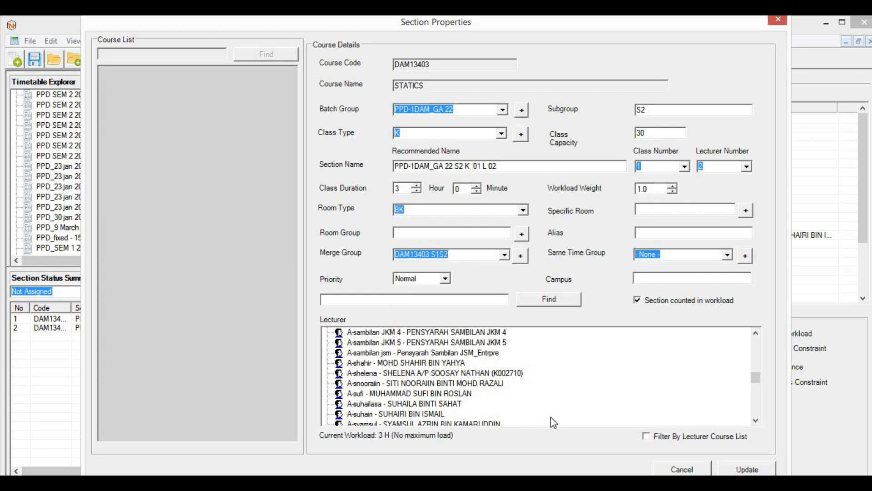
pyautogui.click(437, 414)
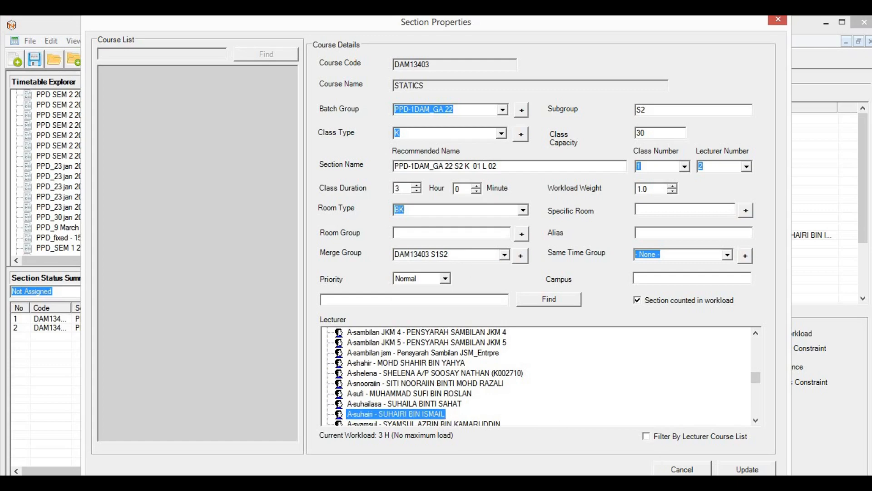
pyautogui.click(747, 469)
pyautogui.click(496, 303)
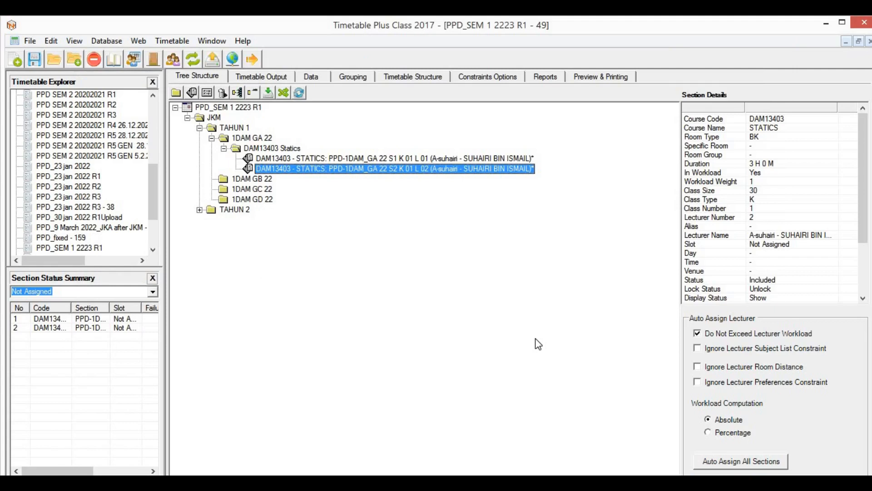
# Step: Compare the two unassigned Statics sections and widen the list's Slot column
pyautogui.click(329, 159)
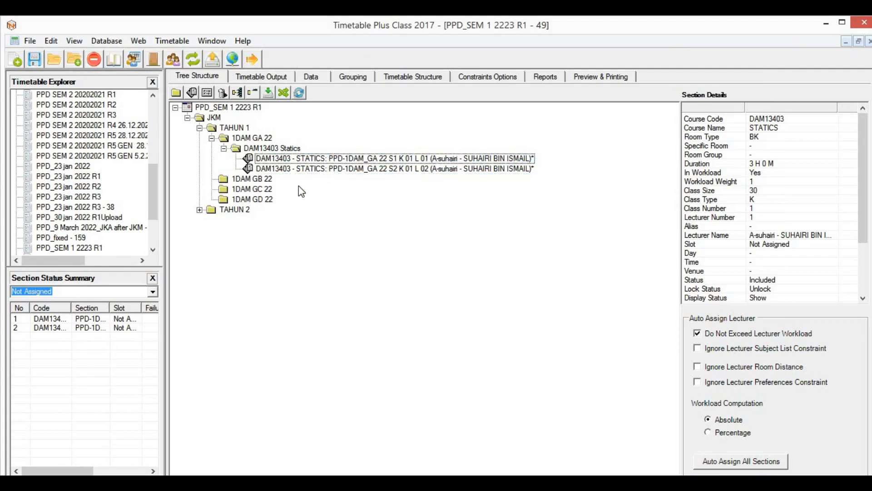
pyautogui.click(67, 320)
pyautogui.click(72, 328)
pyautogui.click(102, 320)
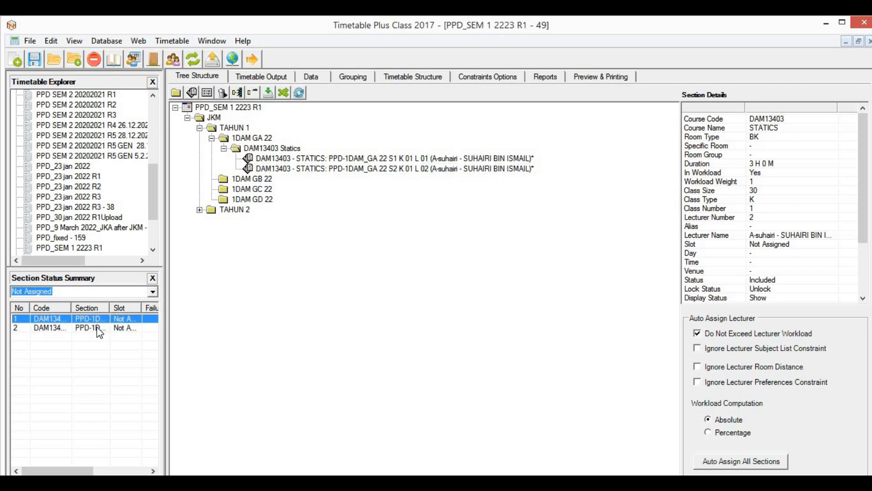
pyautogui.click(96, 326)
pyautogui.click(96, 321)
pyautogui.click(94, 327)
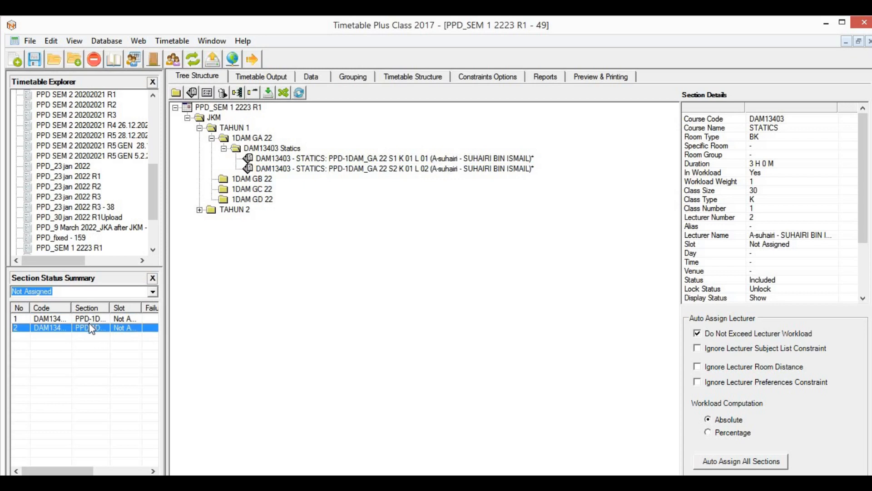
pyautogui.click(90, 320)
pyautogui.click(108, 329)
pyautogui.moveTo(142, 308)
pyautogui.mouseDown()
pyautogui.moveTo(155, 309)
pyautogui.moveTo(140, 309)
pyautogui.mouseUp()
# Step: On the room-by-time grid, include all slots from the PG - MBA time onward
pyautogui.click(287, 78)
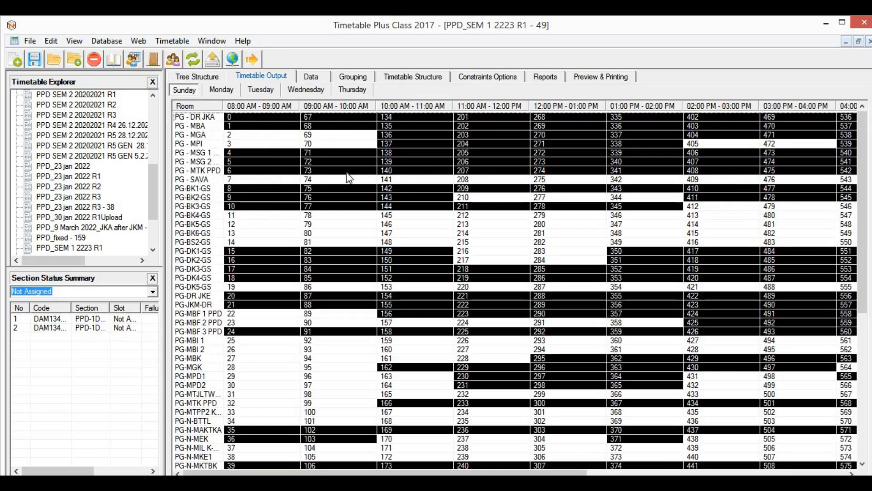
pyautogui.scroll(-9, 727, 261)
pyautogui.scroll(9, 732, 262)
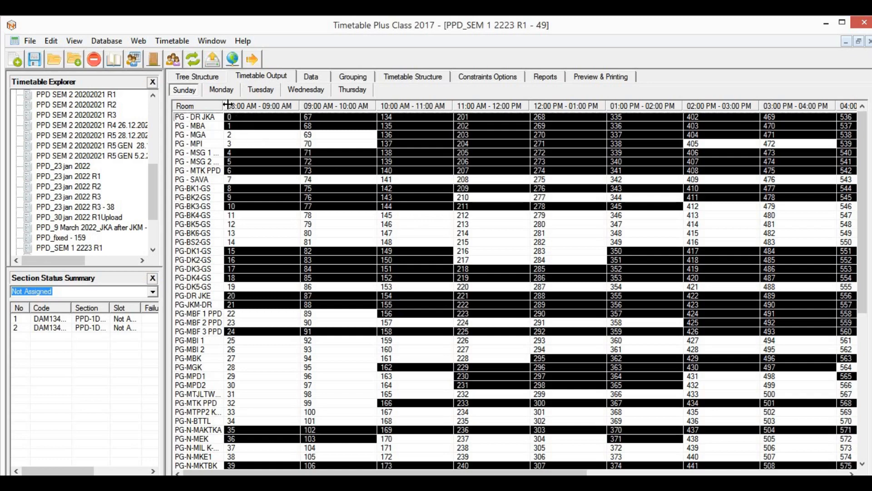
pyautogui.rightClick(245, 125)
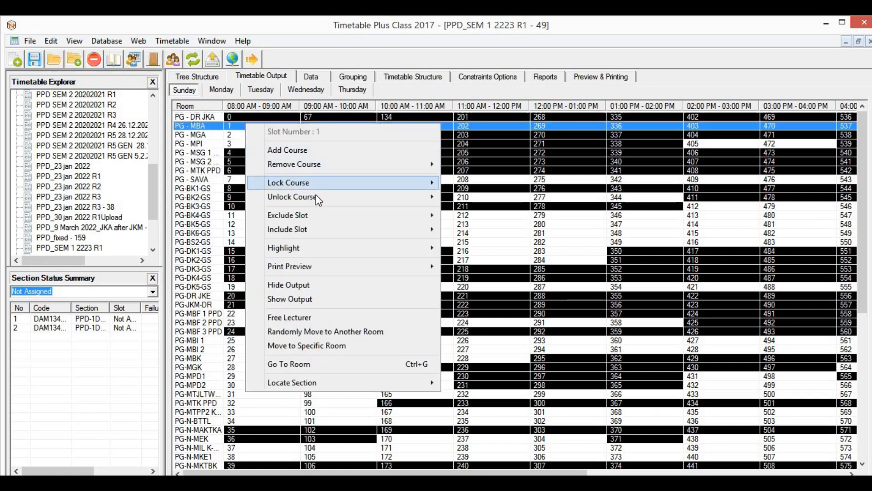
pyautogui.moveTo(322, 229)
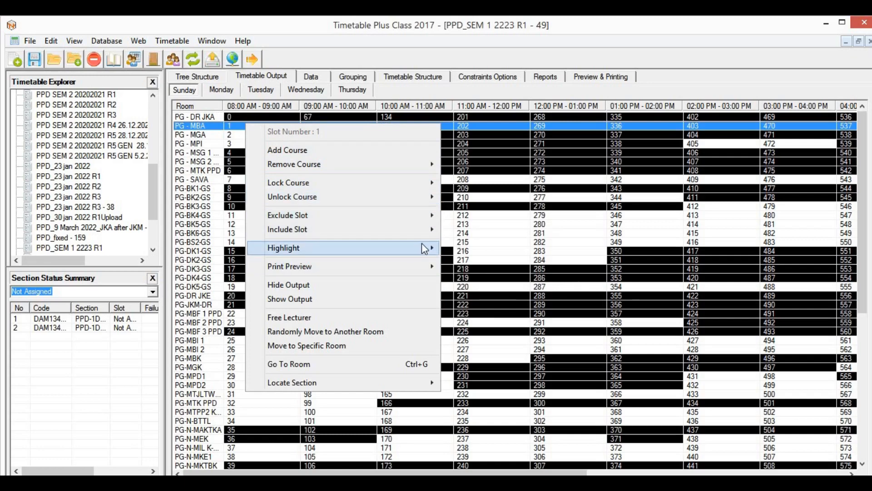
pyautogui.moveTo(424, 235)
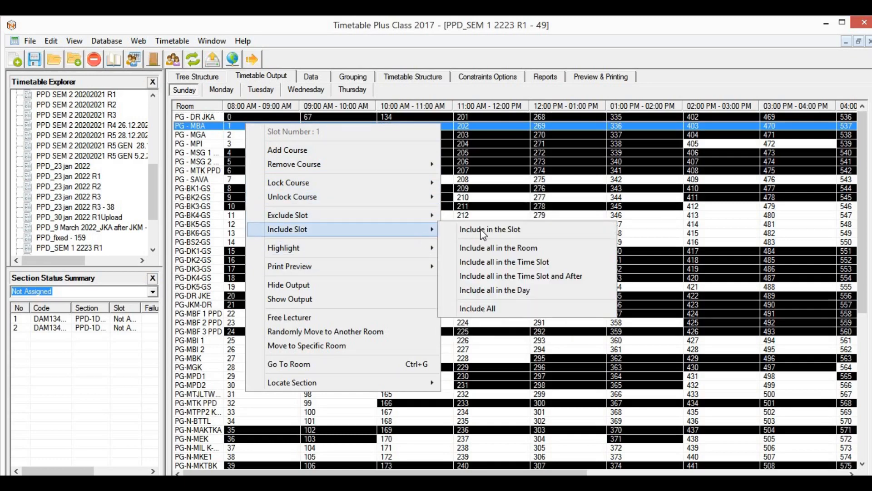
pyautogui.click(510, 277)
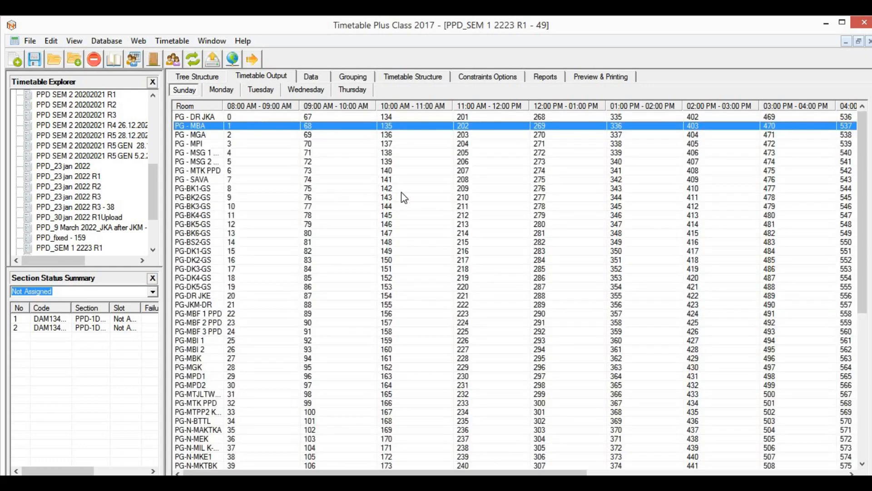
pyautogui.scroll(-9, 514, 263)
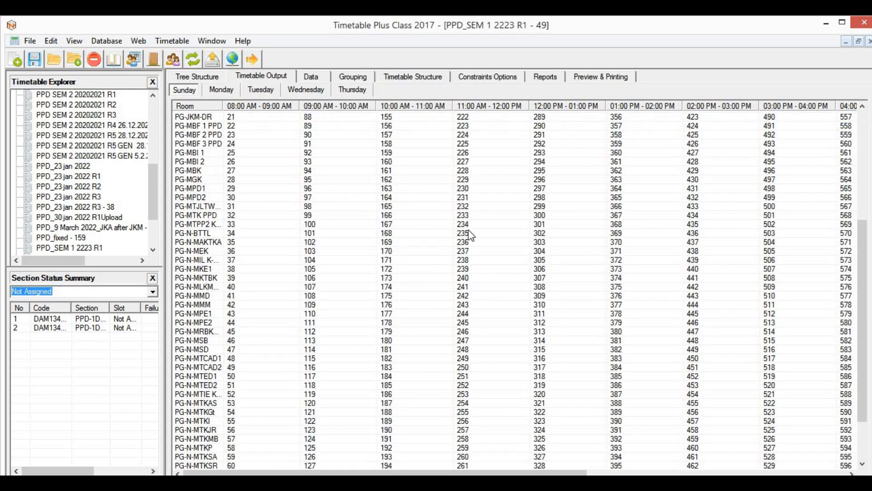
# Step: Include all Monday and Tuesday slots from the chosen time onward
pyautogui.click(227, 93)
pyautogui.rightClick(240, 129)
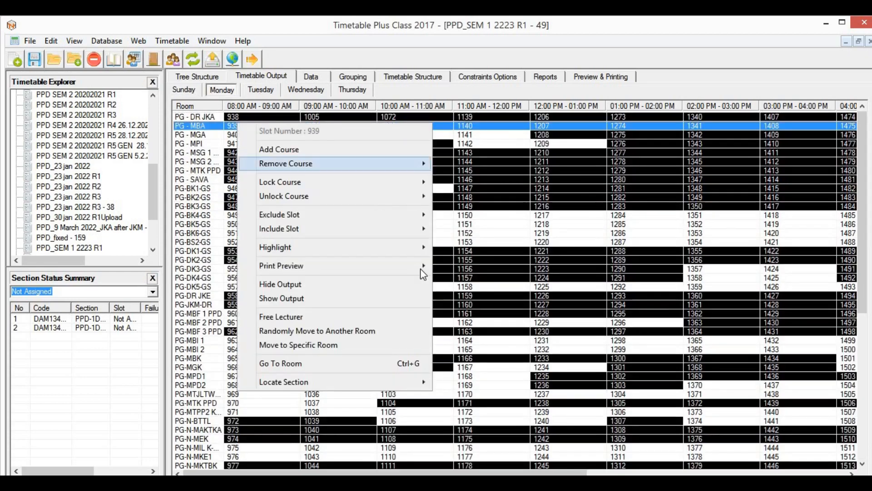
pyautogui.moveTo(409, 230)
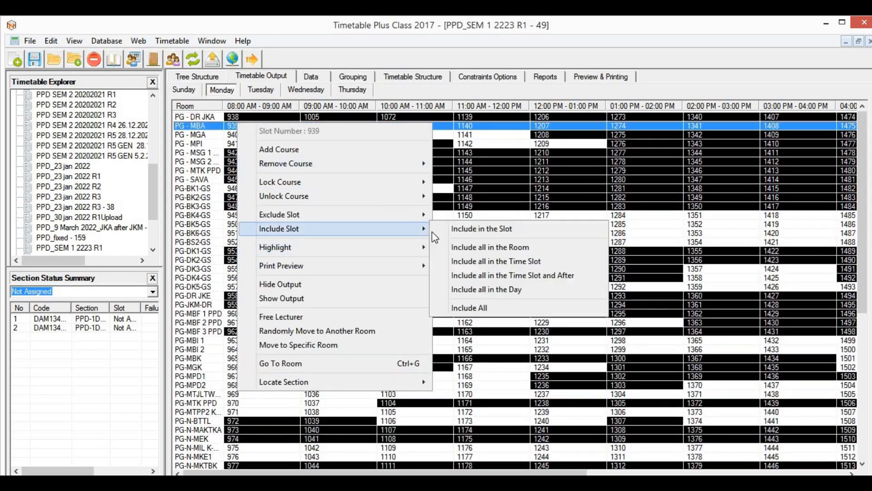
pyautogui.click(511, 276)
pyautogui.click(261, 90)
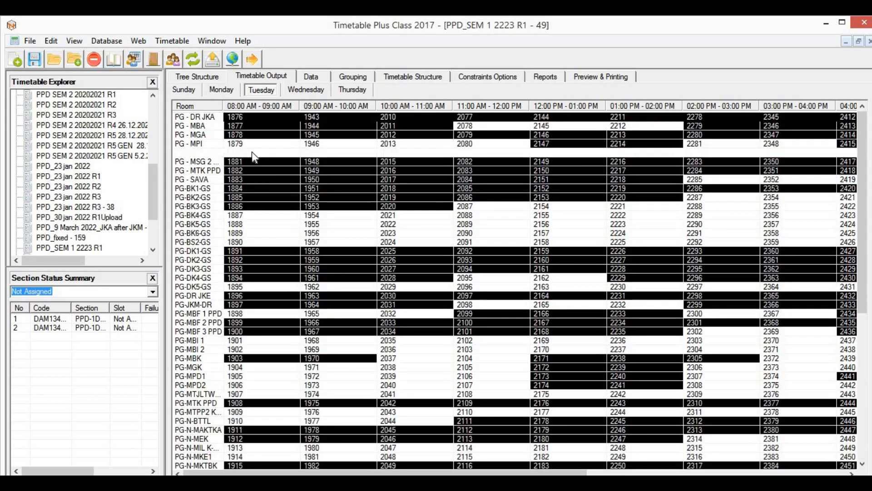
pyautogui.rightClick(252, 152)
pyautogui.moveTo(428, 262)
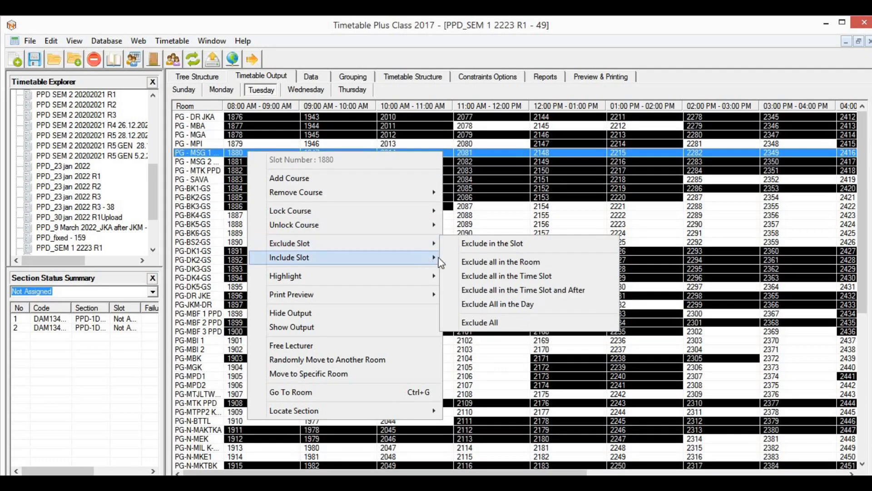
pyautogui.click(522, 304)
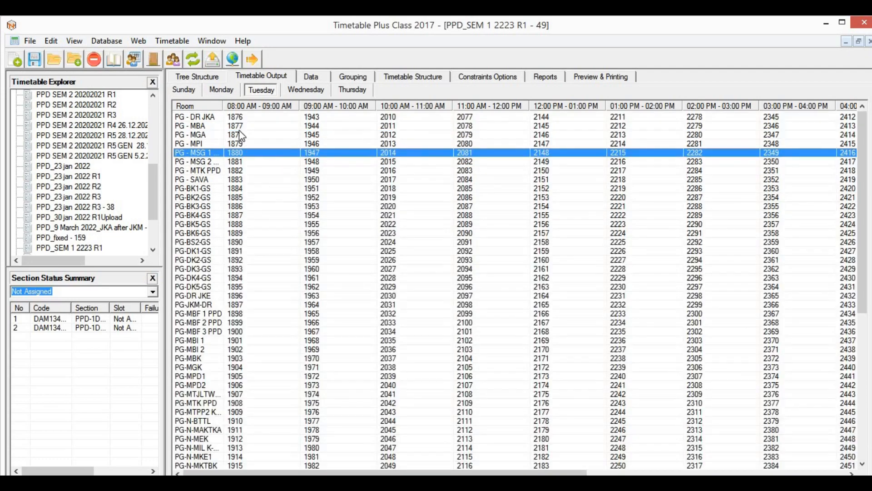
# Step: Include all Wednesday and Thursday slots from the chosen time onward, then return to Sunday
pyautogui.click(312, 90)
pyautogui.rightClick(240, 179)
pyautogui.moveTo(425, 283)
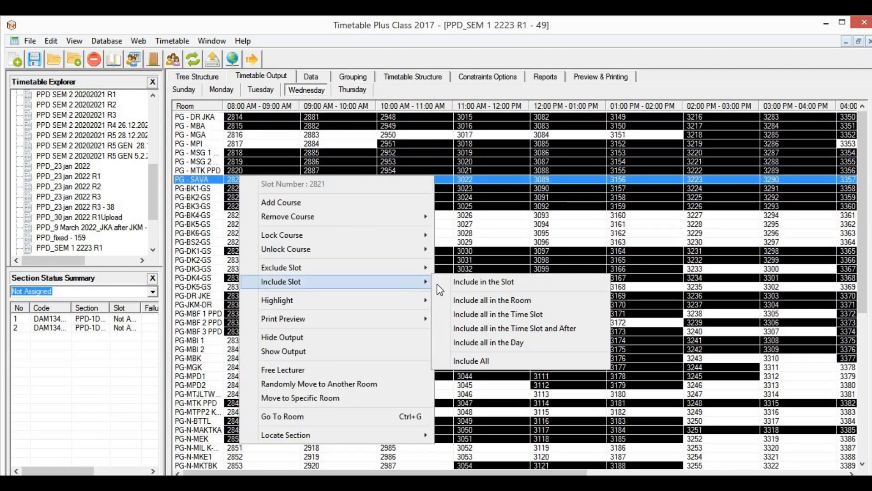
pyautogui.click(515, 328)
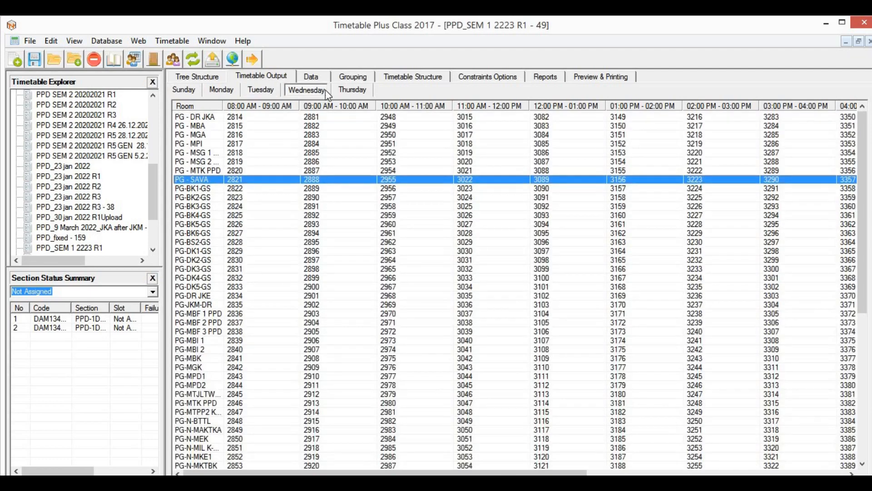
pyautogui.click(353, 90)
pyautogui.rightClick(240, 170)
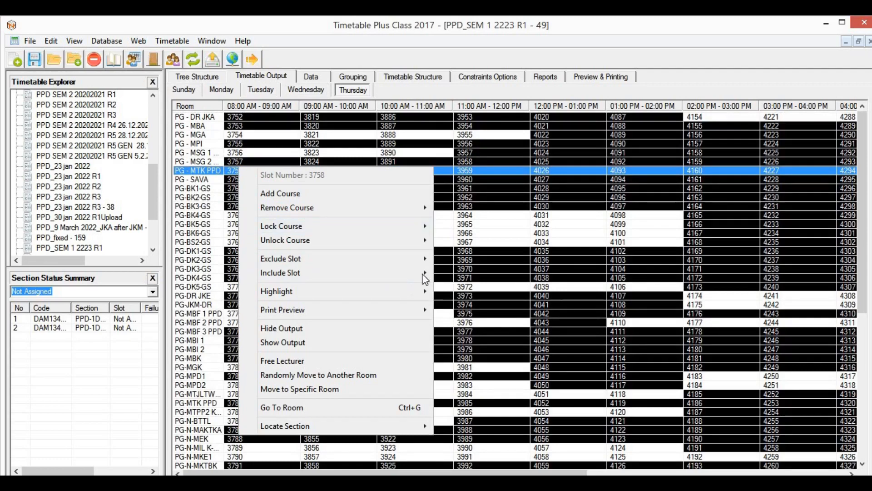
pyautogui.moveTo(424, 272)
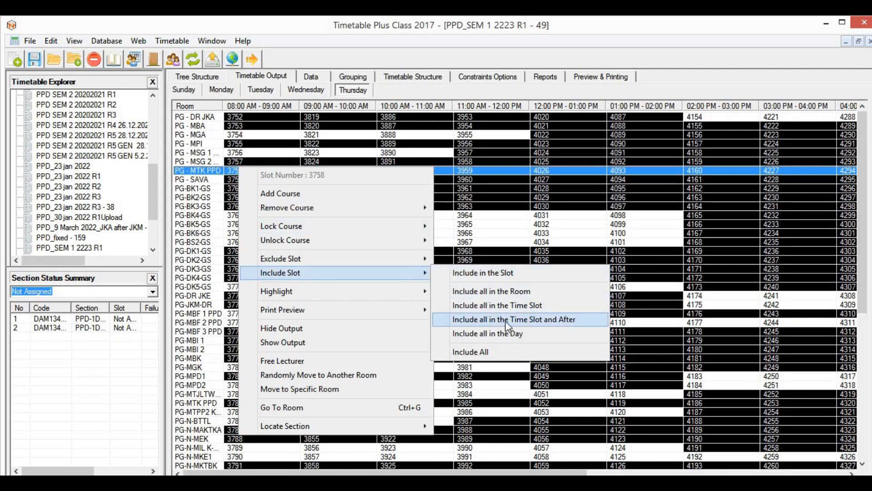
pyautogui.click(505, 321)
pyautogui.click(398, 252)
pyautogui.click(186, 90)
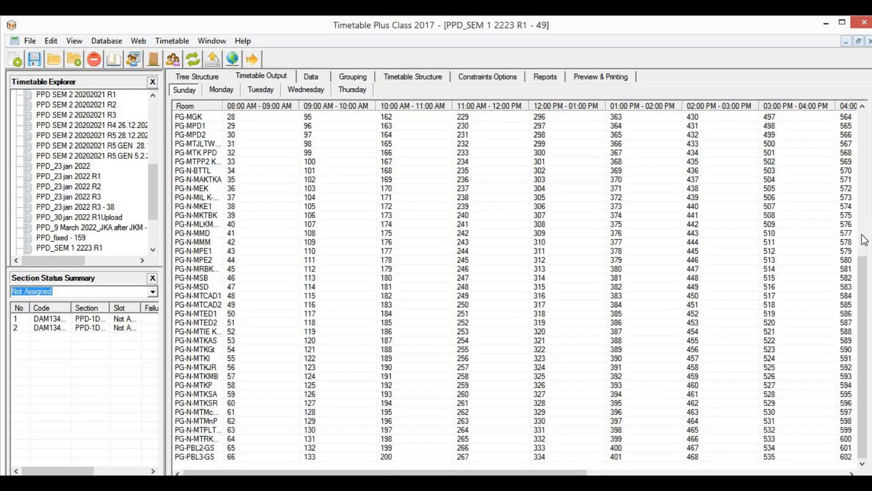
pyautogui.scroll(9, 502, 199)
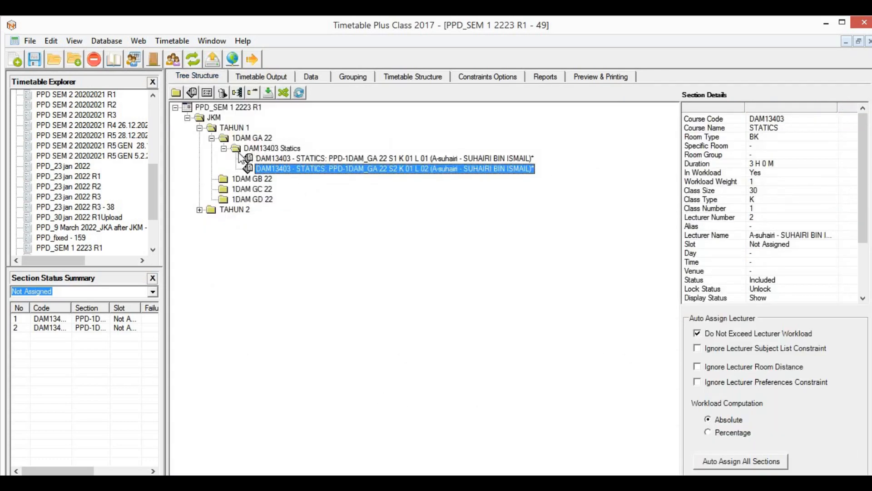
# Step: Collapse DAM13403 Statics and check Algebra's code DAM 13003 in Structure JKM.xlsx
pyautogui.click(224, 148)
pyautogui.click(251, 138)
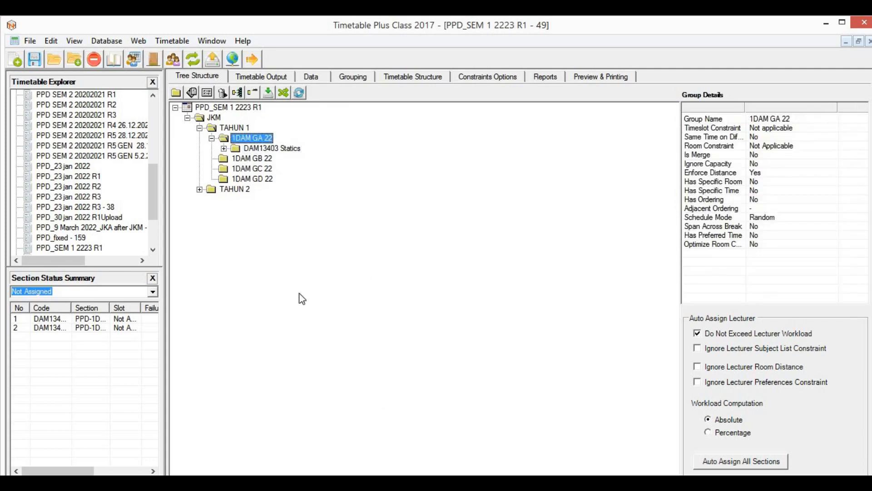
pyautogui.hotkey('alt', 'Tab')
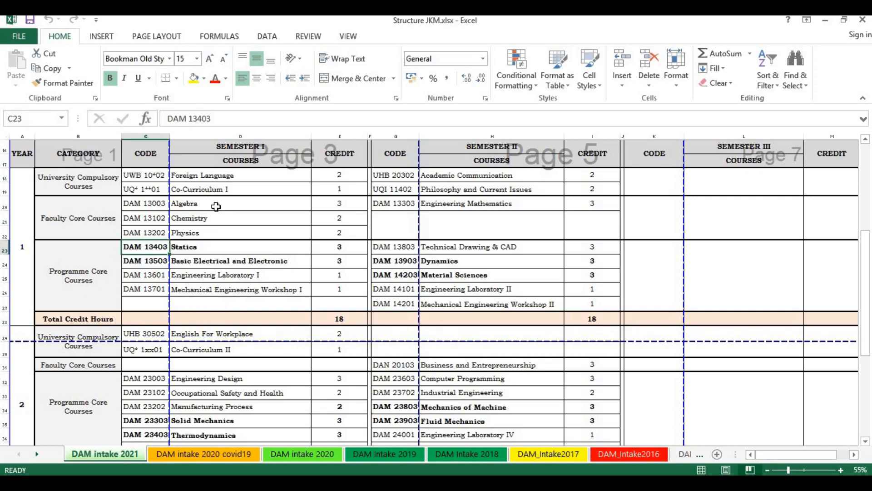
pyautogui.click(202, 207)
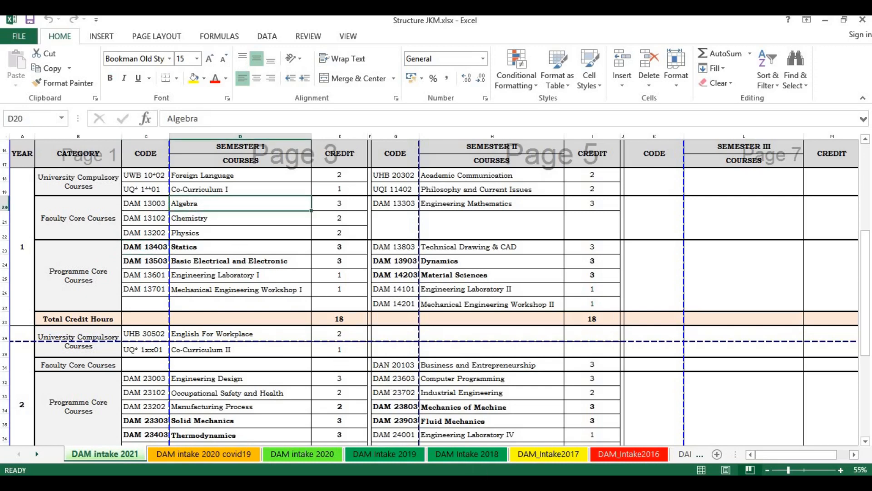
pyautogui.hotkey('alt', 'Tab')
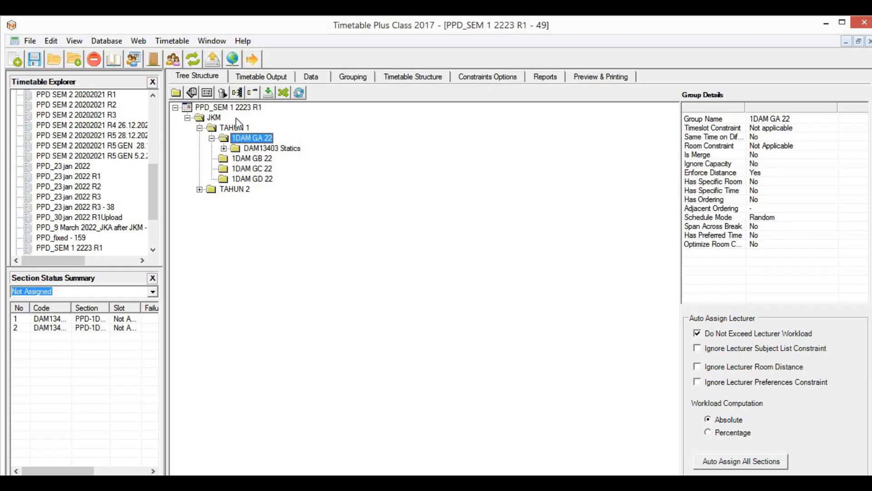
# Step: Create the group DAM13003 Algebra under 1DAM GA 22
pyautogui.click(191, 94)
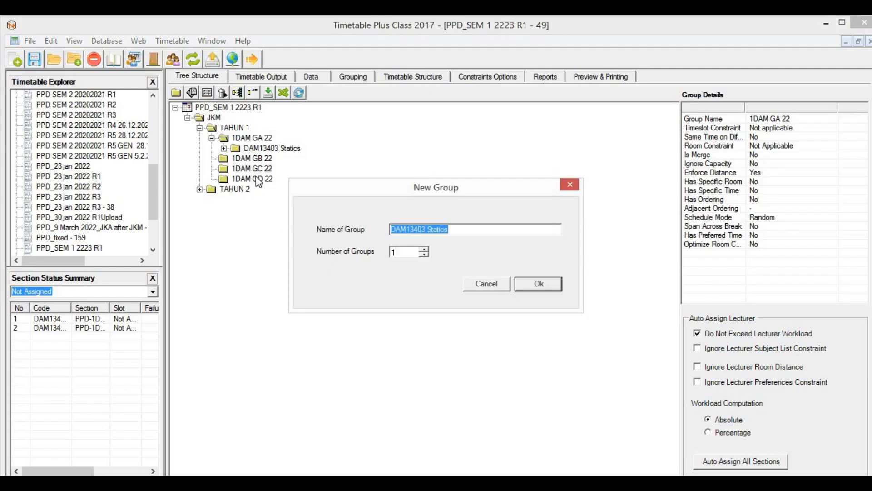
pyautogui.write('DAM13003')
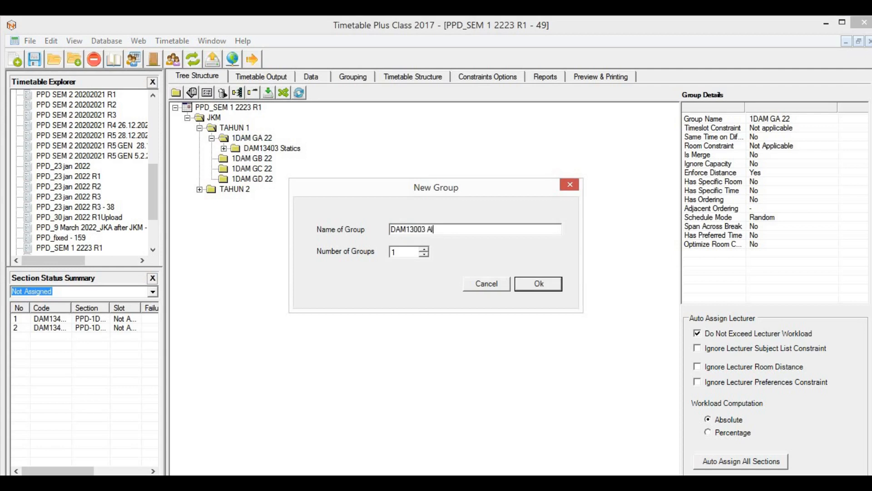
pyautogui.click(532, 284)
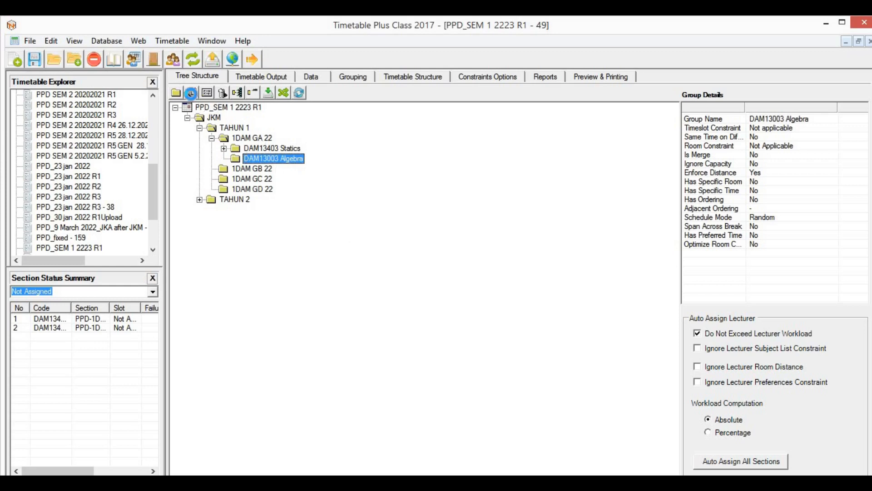
# Step: Start a new DAM13003 section with batch group PPD-1DAM_GA 22 and subgroup S1
pyautogui.click(191, 92)
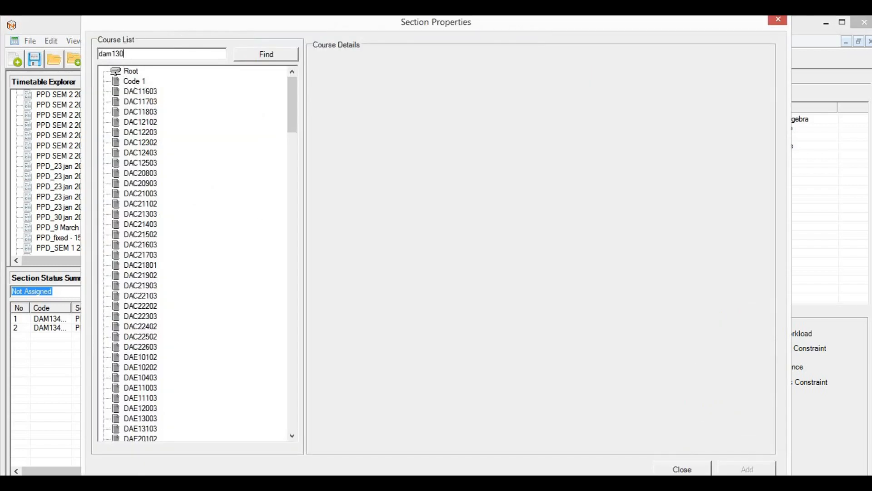
pyautogui.press('Return')
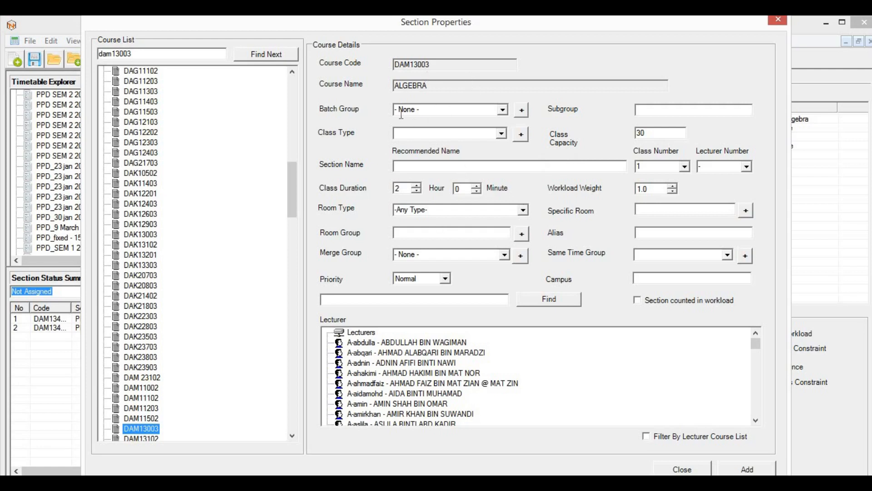
pyautogui.click(503, 110)
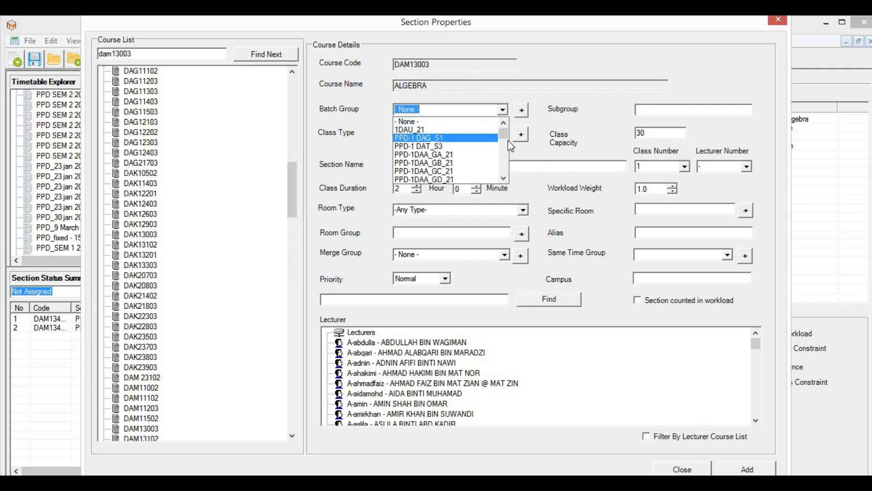
pyautogui.moveTo(507, 138)
pyautogui.mouseDown()
pyautogui.moveTo(506, 175)
pyautogui.moveTo(505, 140)
pyautogui.mouseUp()
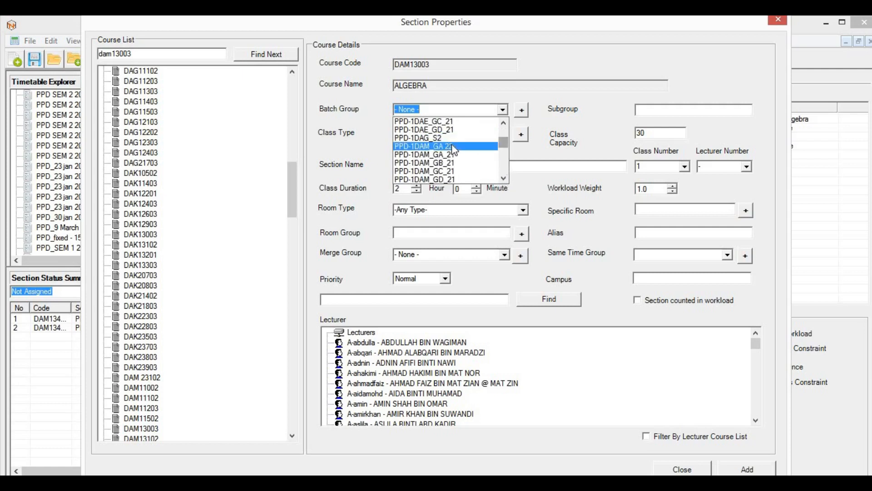
pyautogui.click(450, 141)
pyautogui.click(675, 112)
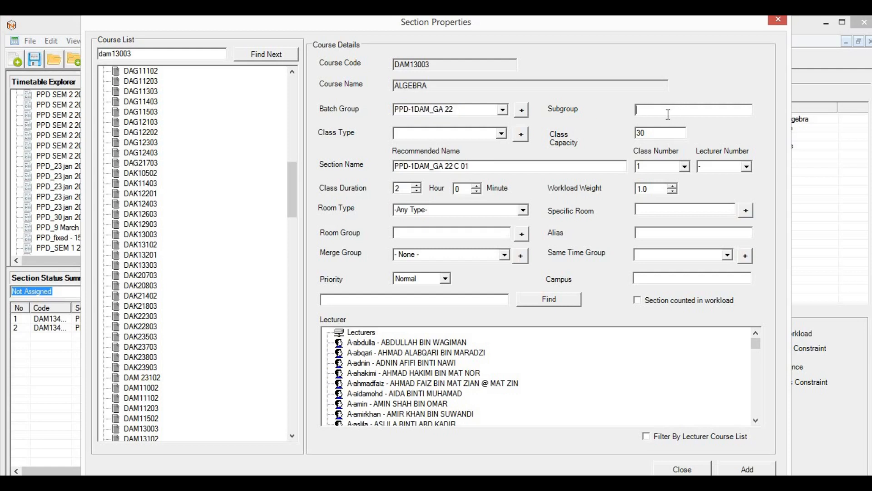
pyautogui.write('S1')
# Step: Set the section's class type to K, lecturer number 1 and room type BK
pyautogui.click(502, 134)
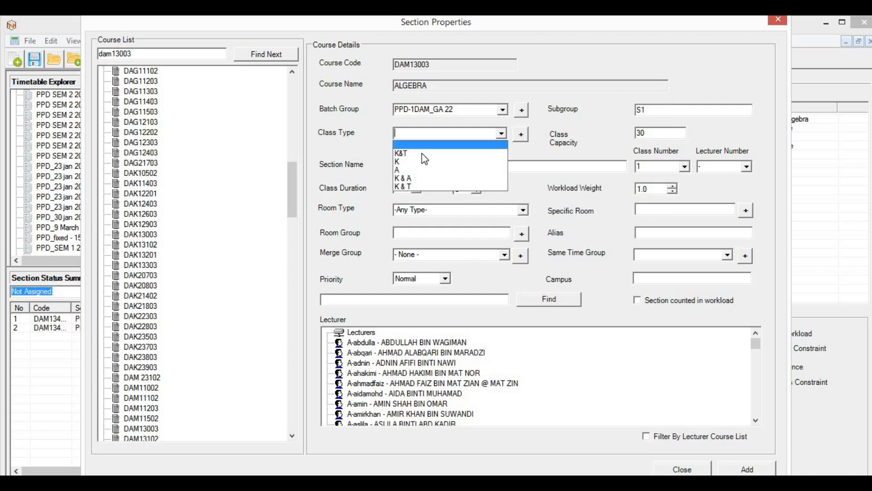
pyautogui.click(455, 166)
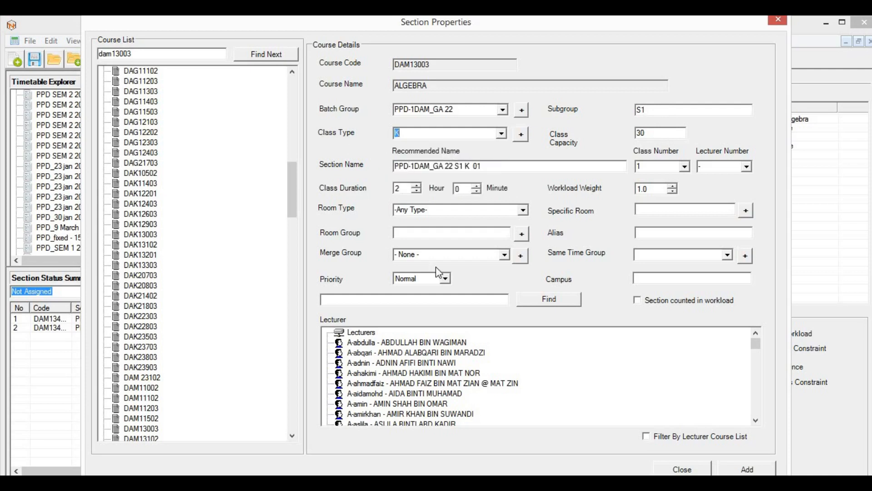
pyautogui.click(745, 166)
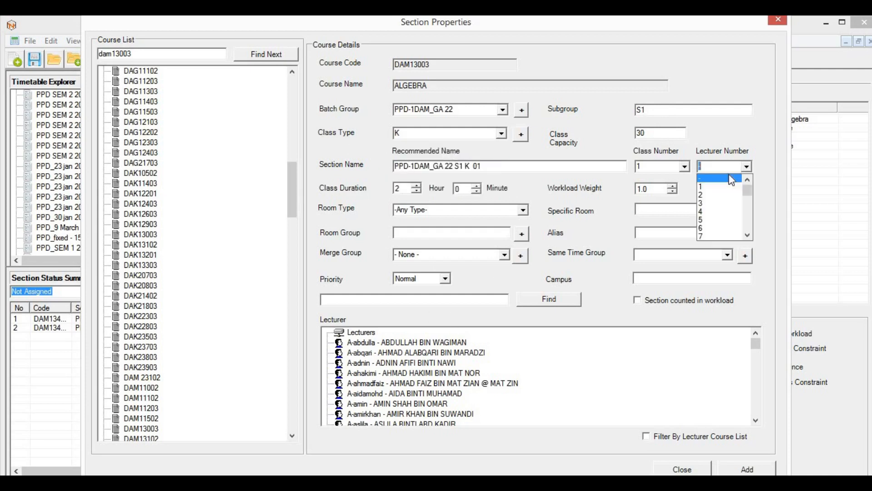
pyautogui.click(709, 187)
pyautogui.click(452, 214)
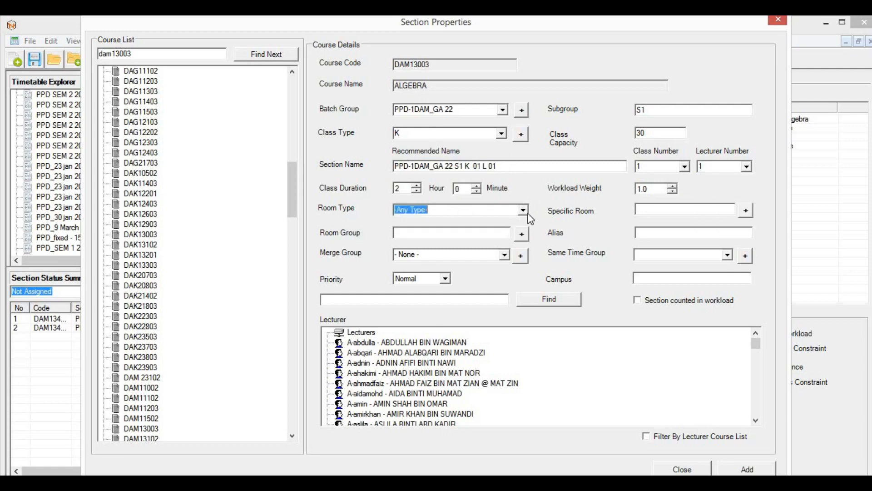
pyautogui.click(523, 210)
pyautogui.click(476, 229)
# Step: Count the section in workload, assign its lecturer from the list, and add it
pyautogui.click(666, 303)
pyautogui.click(427, 383)
pyautogui.scroll(-4, 439, 383)
pyautogui.scroll(1, 430, 383)
pyautogui.scroll(-3, 425, 388)
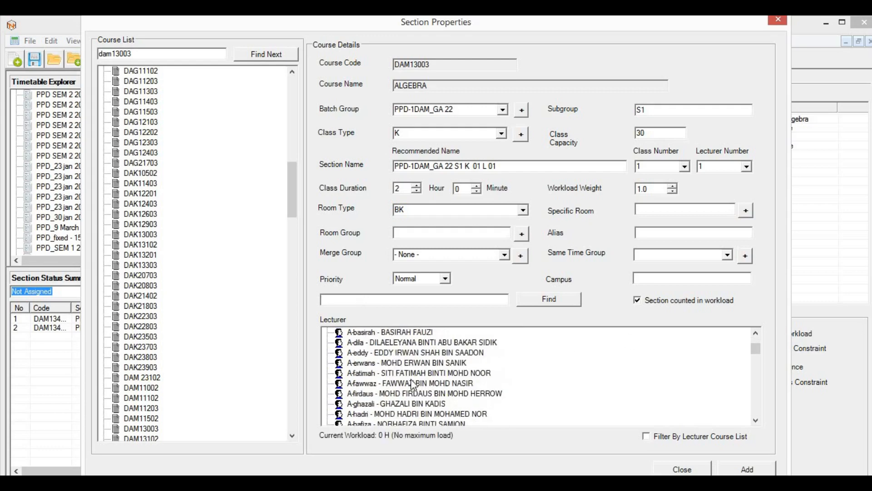
pyautogui.scroll(-1, 422, 360)
pyautogui.scroll(-2, 422, 364)
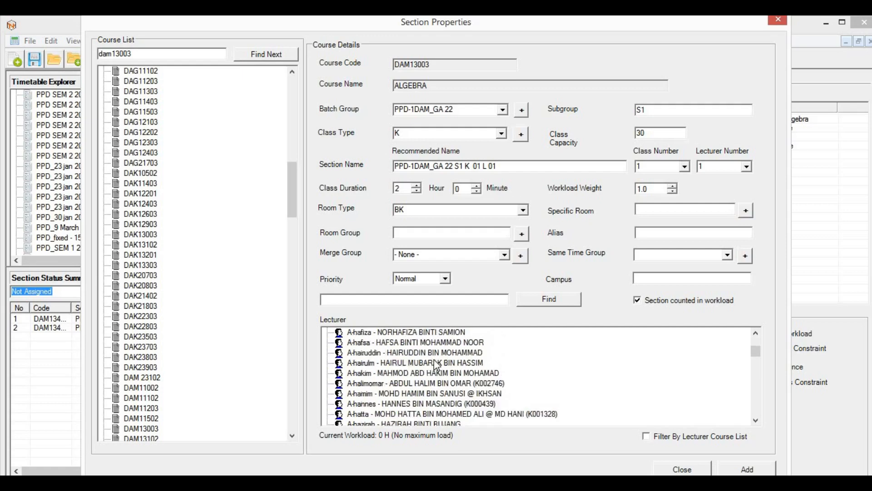
pyautogui.scroll(-2, 413, 379)
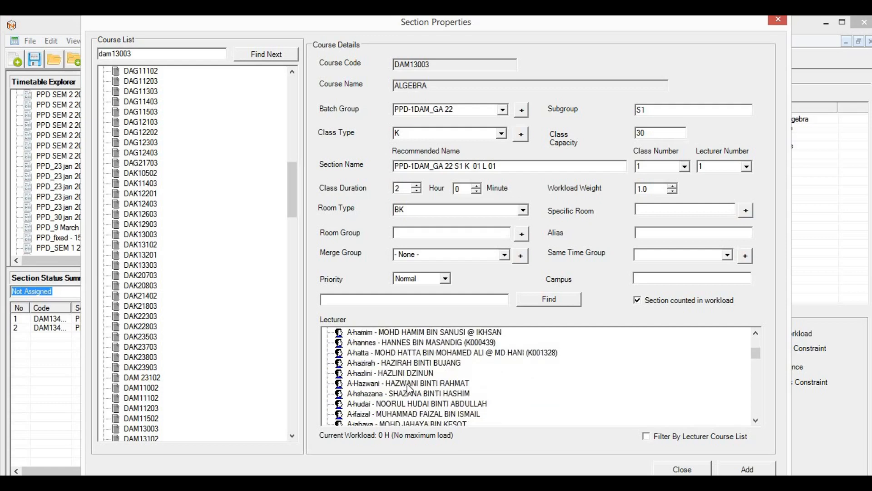
pyautogui.scroll(-1, 404, 390)
pyautogui.scroll(-2, 403, 377)
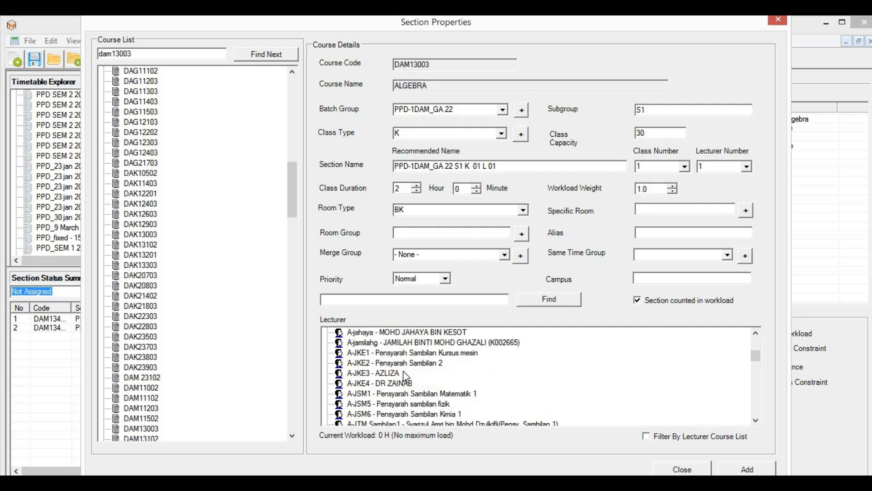
pyautogui.scroll(-2, 414, 378)
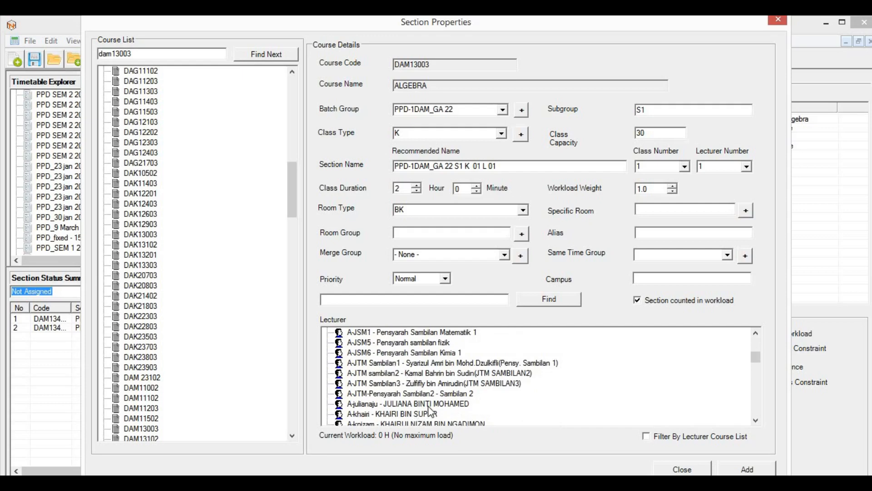
pyautogui.scroll(-2, 421, 359)
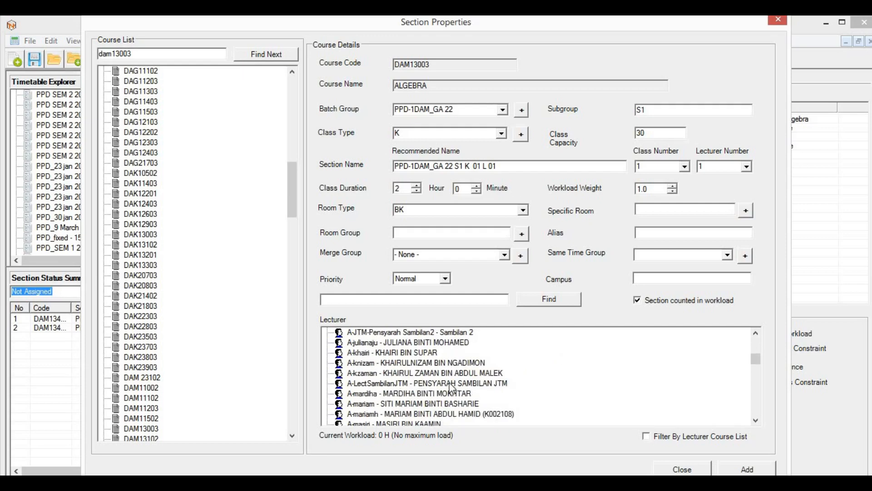
pyautogui.scroll(-1, 405, 390)
pyautogui.scroll(-4, 407, 391)
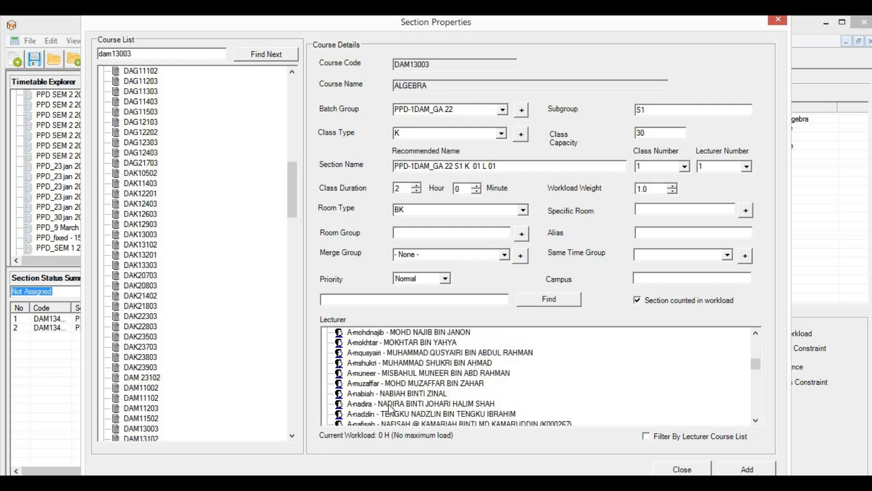
pyautogui.scroll(-2, 415, 376)
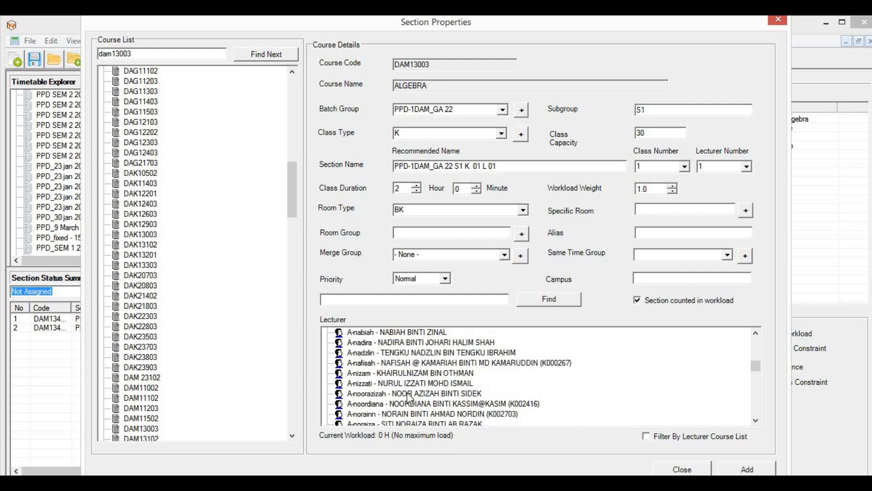
pyautogui.scroll(-1, 427, 409)
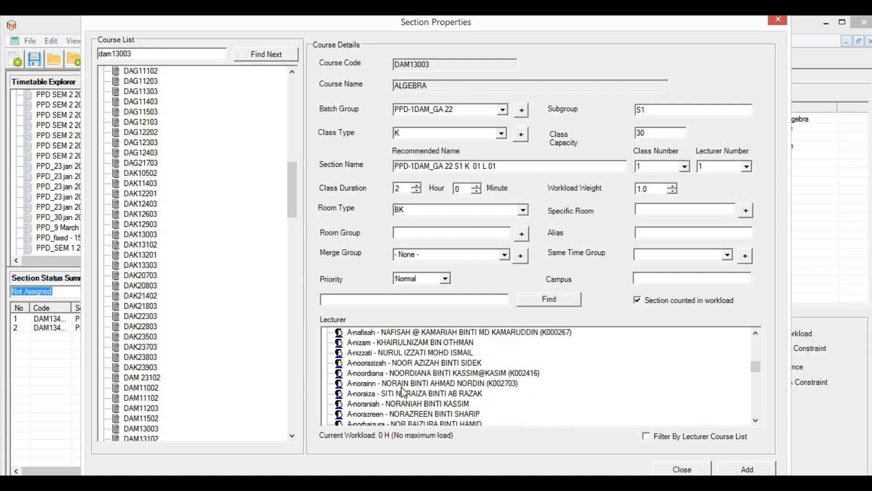
pyautogui.click(422, 384)
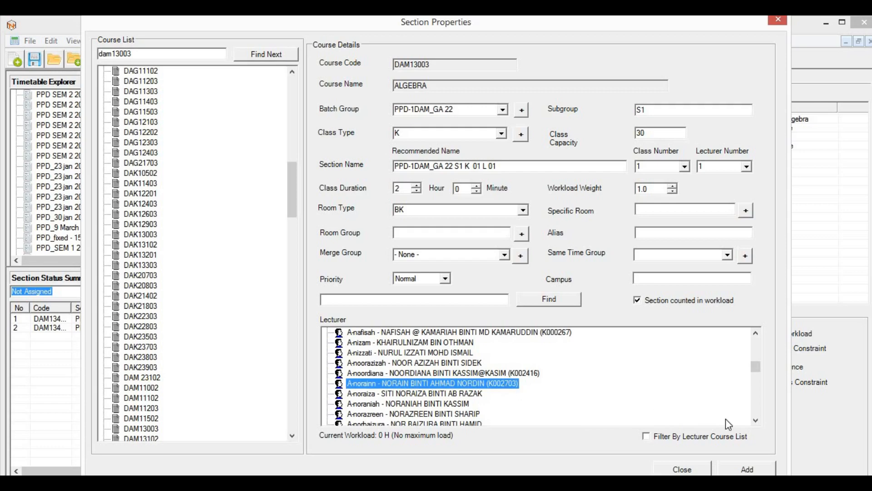
pyautogui.click(730, 473)
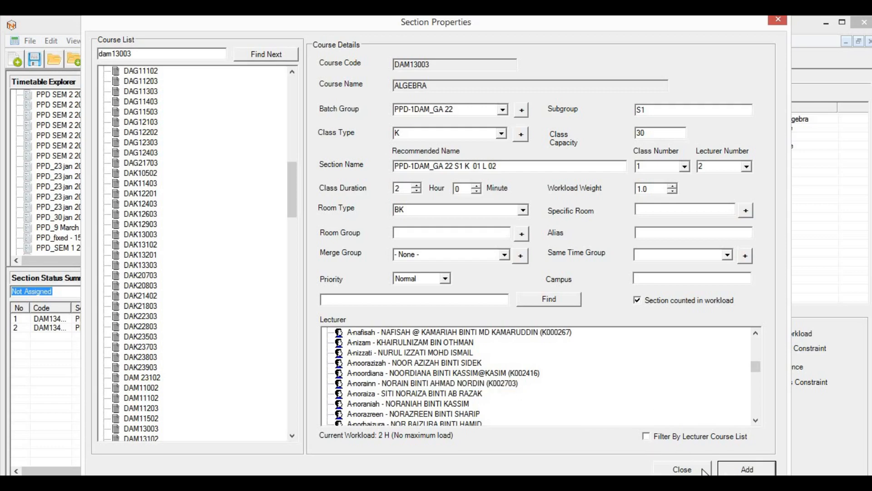
pyautogui.click(656, 468)
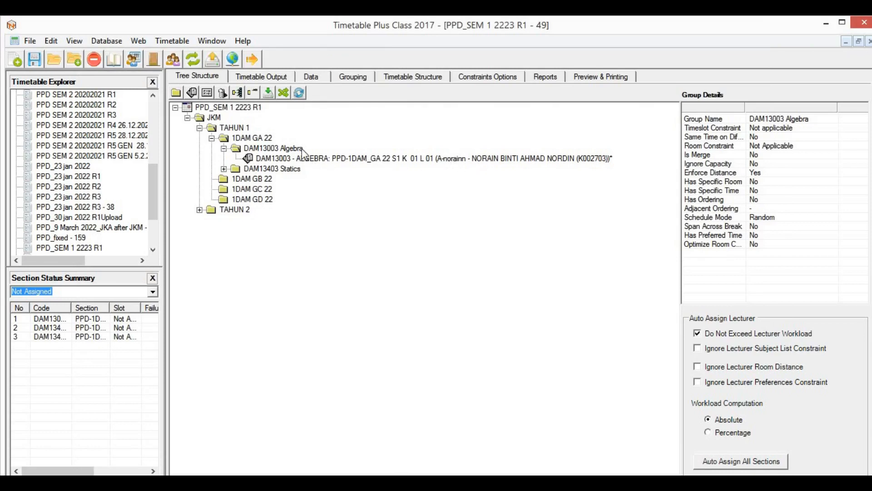
# Step: Create group K under DAM13003 Algebra and move the Algebra section into it
pyautogui.click(424, 158)
pyautogui.click(291, 149)
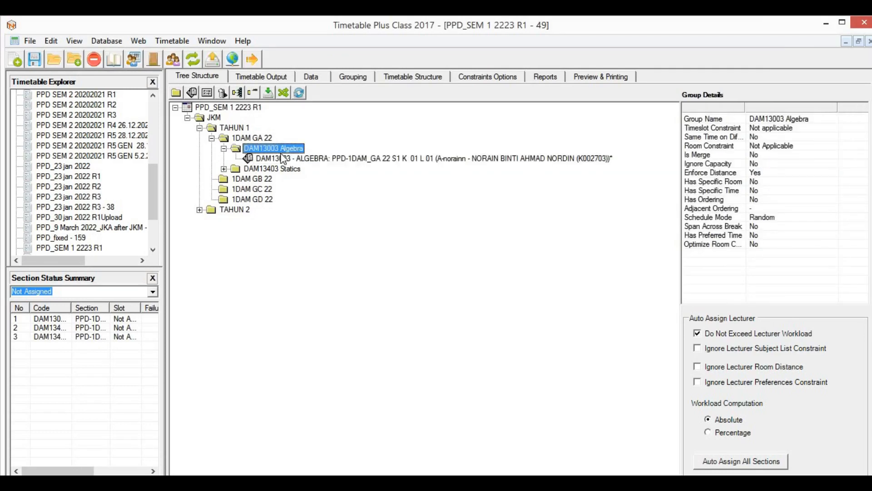
pyautogui.click(176, 93)
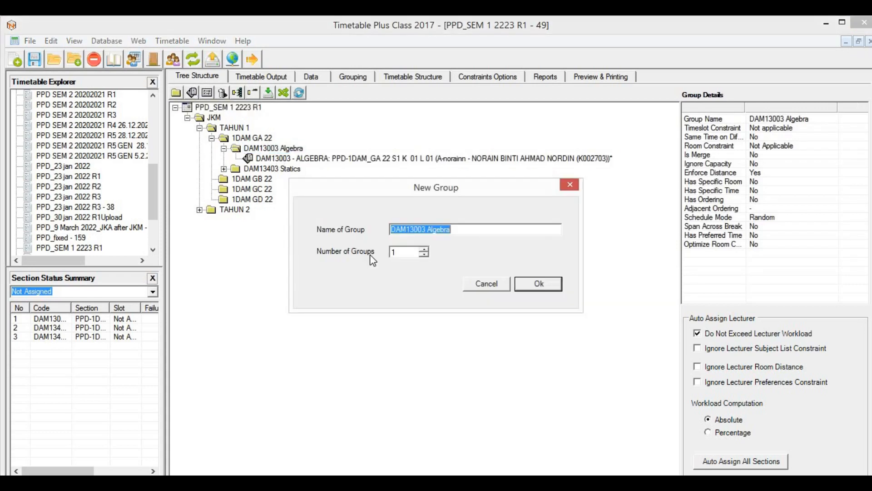
pyautogui.write('Ku')
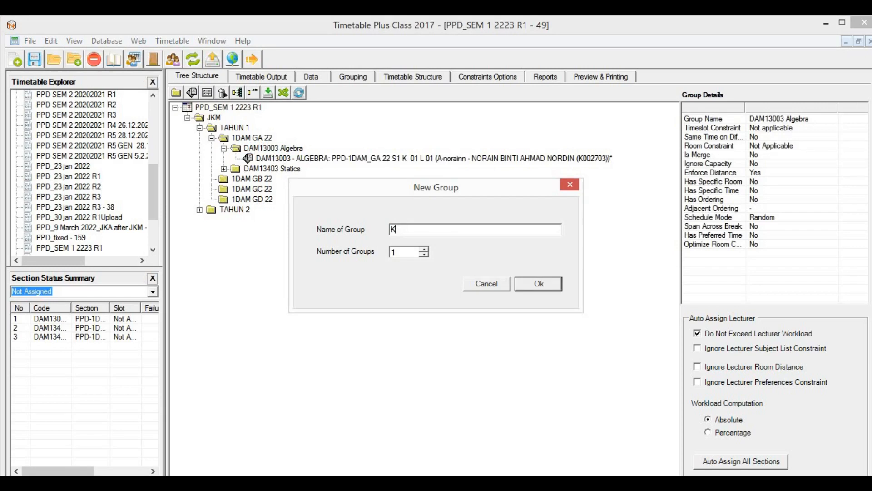
pyautogui.click(526, 290)
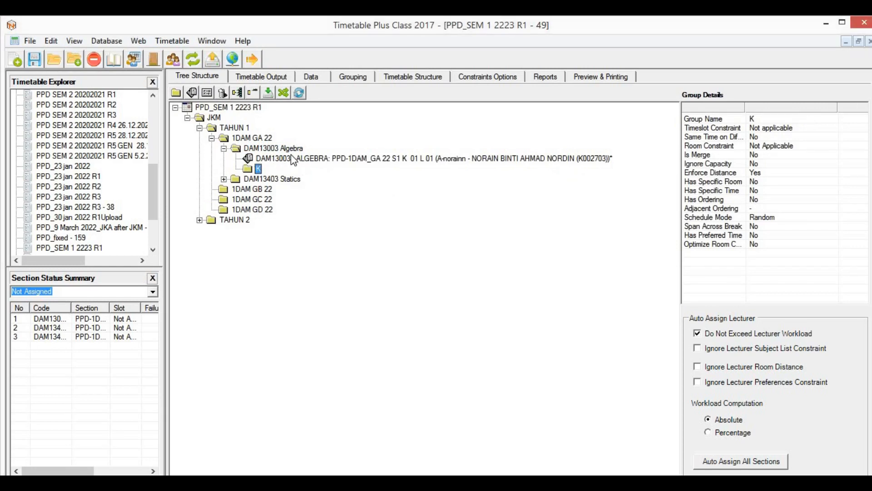
pyautogui.moveTo(291, 156); pyautogui.dragTo(258, 169)
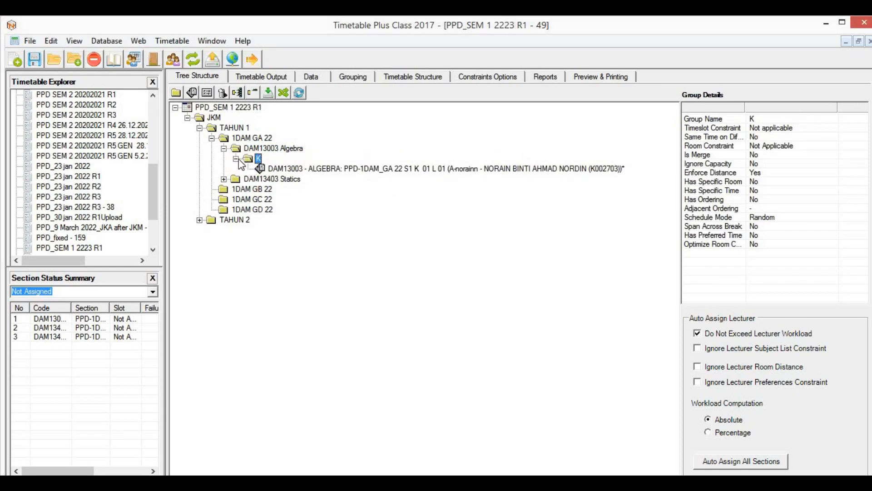
# Step: Create group T under DAM13003 Algebra and paste a copy of the section as L 02
pyautogui.click(264, 149)
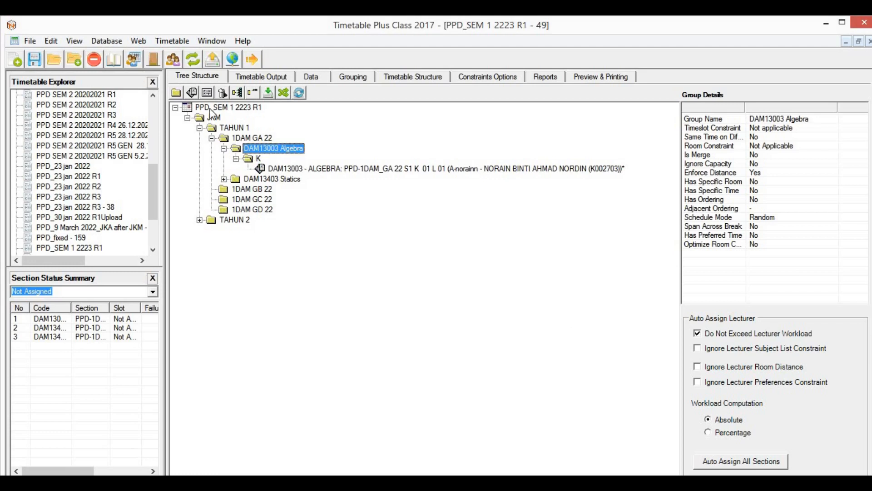
pyautogui.click(176, 95)
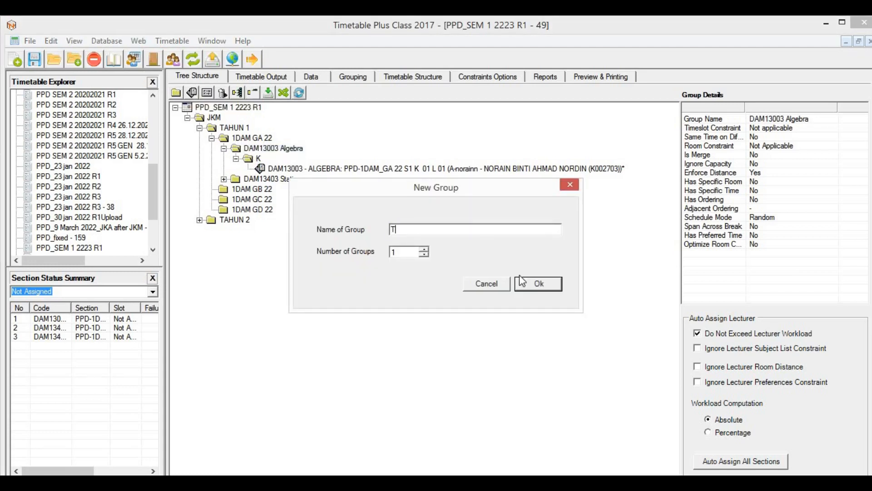
pyautogui.click(545, 284)
pyautogui.click(298, 170)
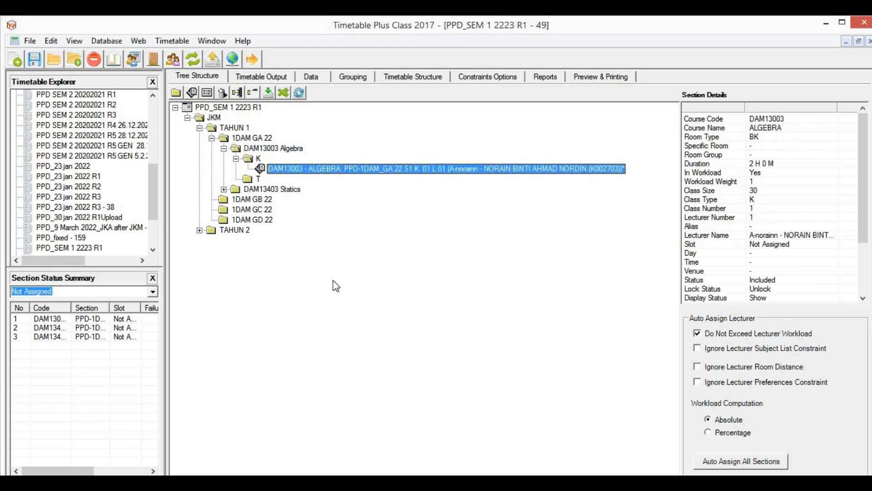
pyautogui.click(252, 180)
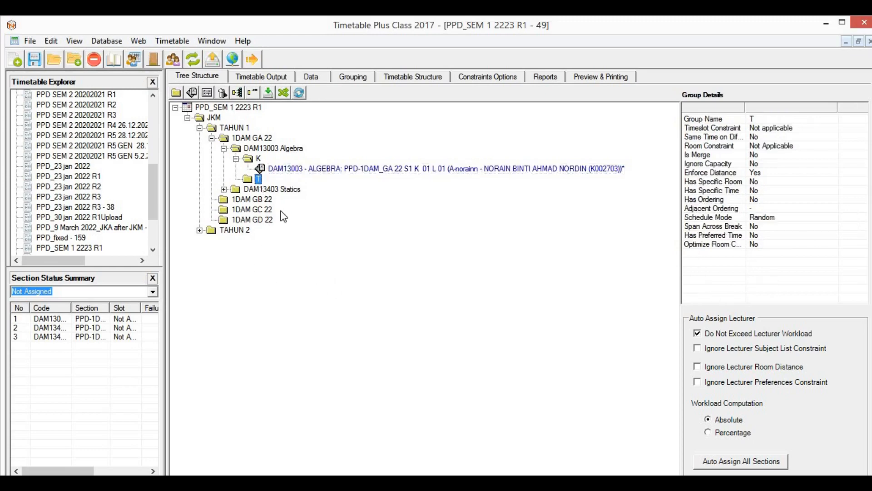
pyautogui.hotkey('ctrl', 'v')
pyautogui.click(488, 190)
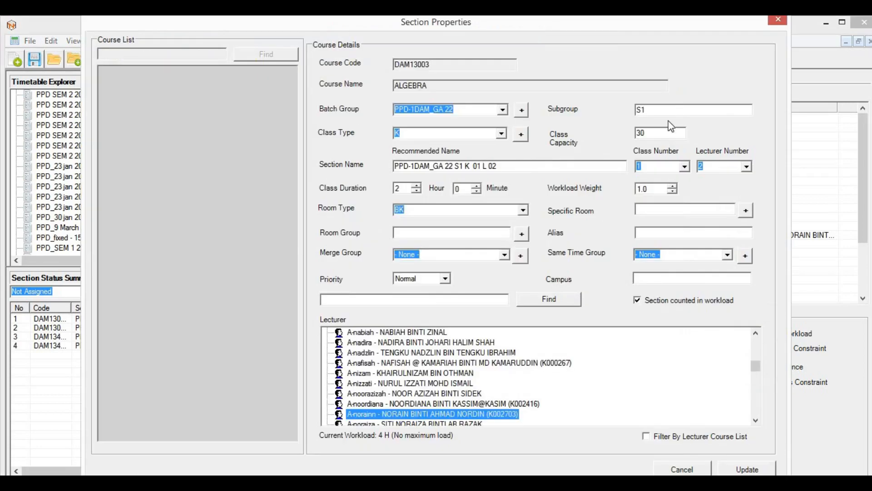
# Step: Create a new class type T and assign it to the copied Algebra section
pyautogui.click(501, 134)
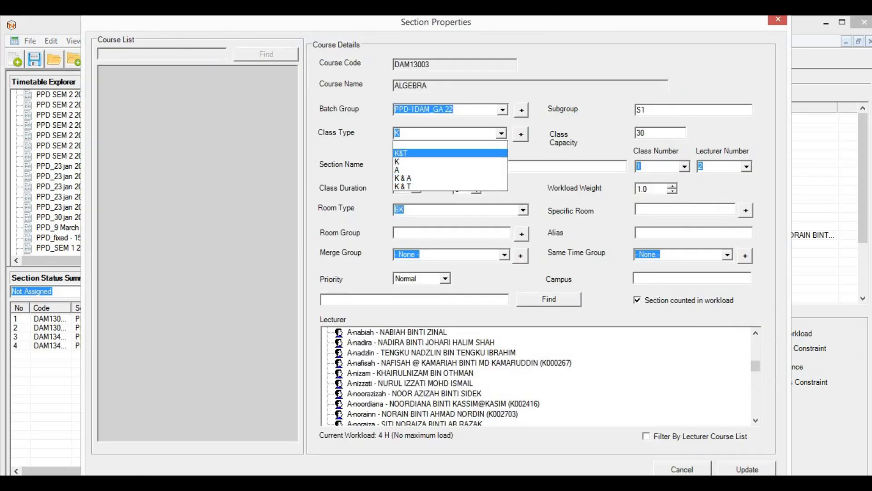
pyautogui.click(523, 134)
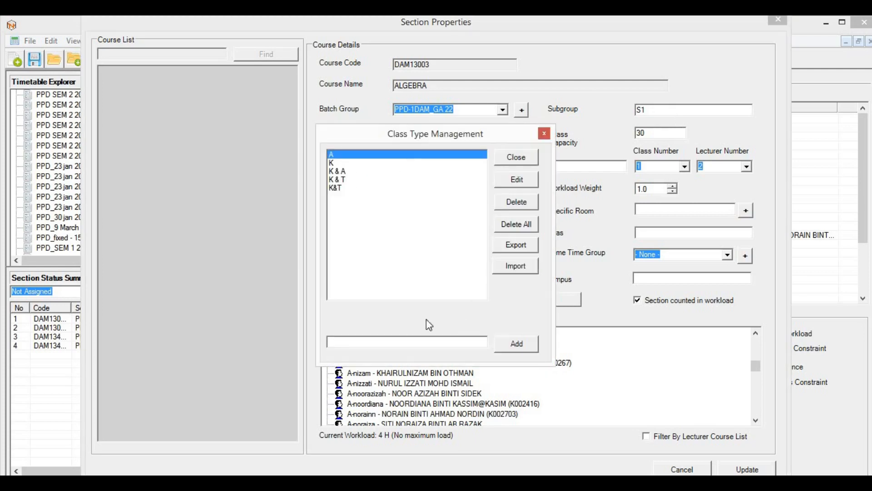
pyautogui.click(343, 346)
pyautogui.click(524, 345)
pyautogui.click(545, 133)
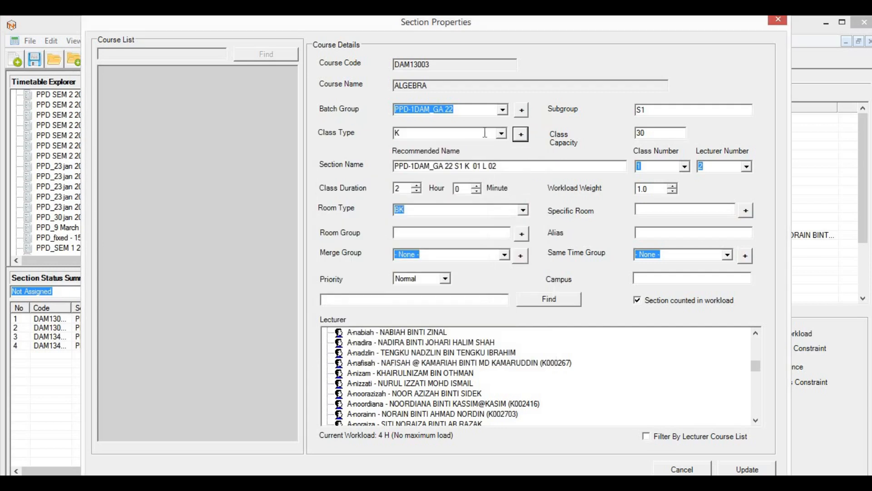
pyautogui.click(501, 133)
pyautogui.click(399, 191)
# Step: Set lecturer number 1 with a different lecturer and save the section as PPD-1DAM_GA 22 S1 T 01 L 01
pyautogui.click(746, 166)
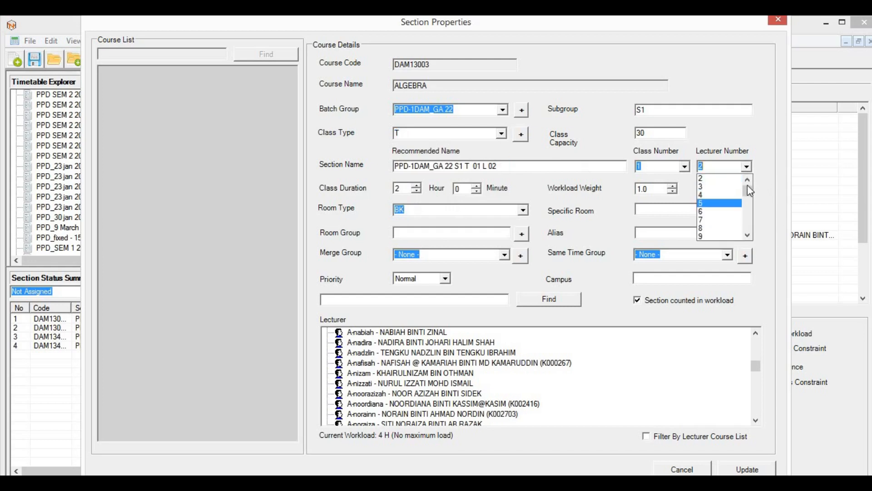
pyautogui.click(716, 186)
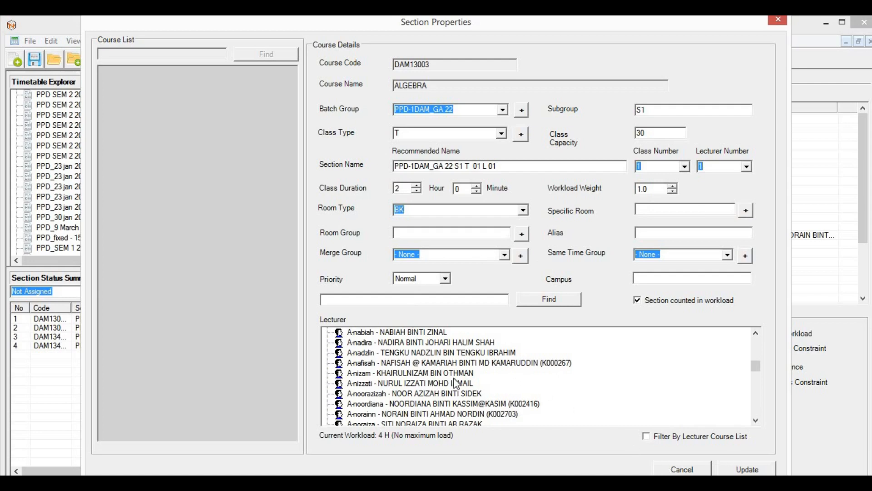
pyautogui.click(424, 363)
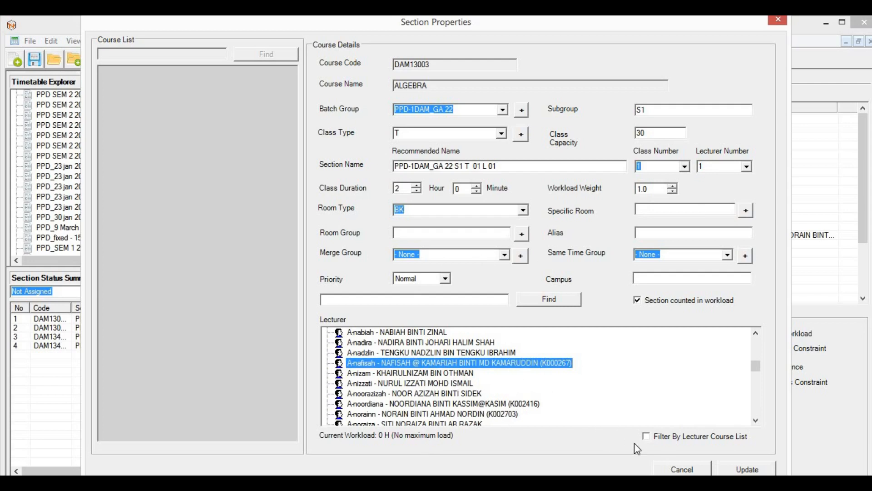
pyautogui.click(762, 467)
pyautogui.click(498, 307)
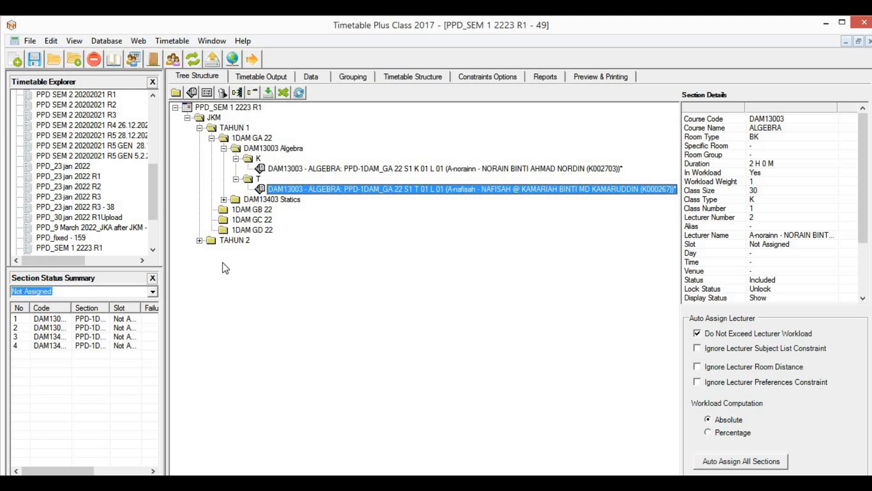
pyautogui.click(223, 149)
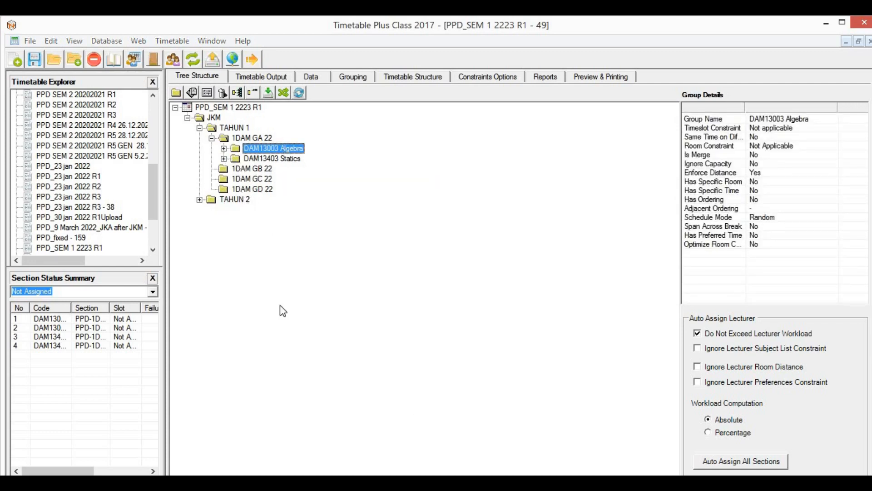
# Step: Copy DAM13003 Algebra from 1DAM GA 22 into 1DAM GB 22 and expand its K section
pyautogui.hotkey('alt', 'Tab')
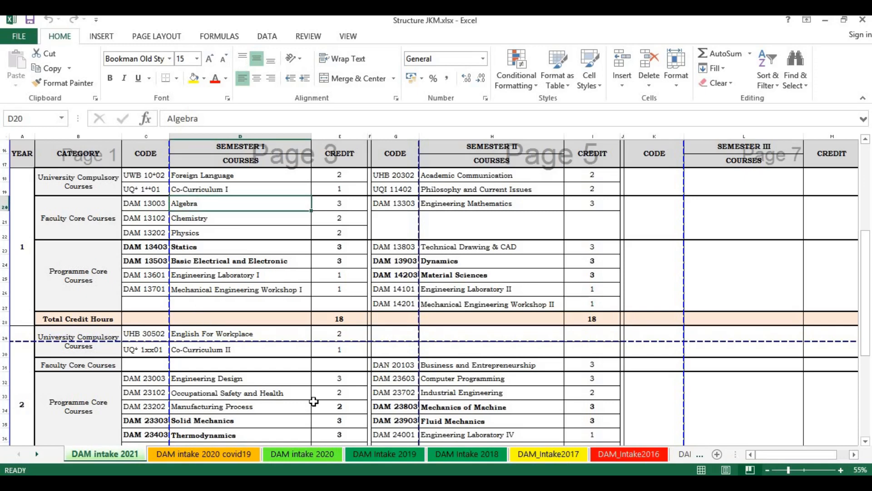
pyautogui.hotkey('alt', 'Tab')
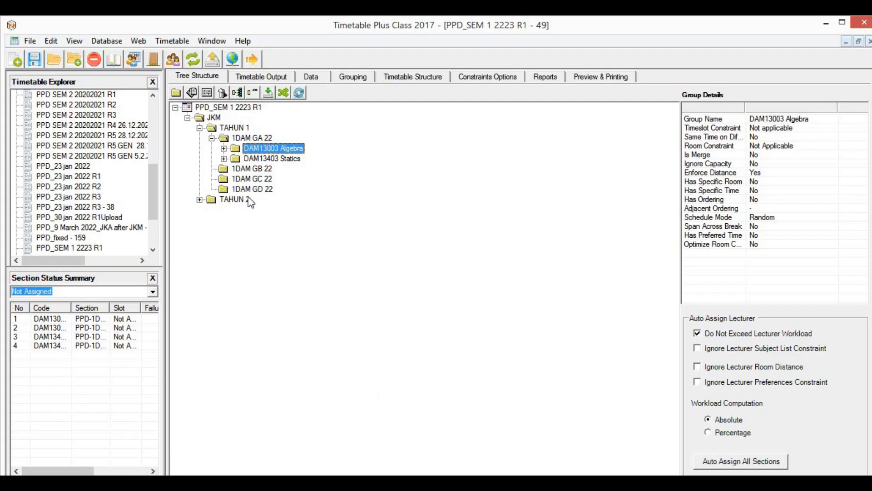
pyautogui.click(254, 170)
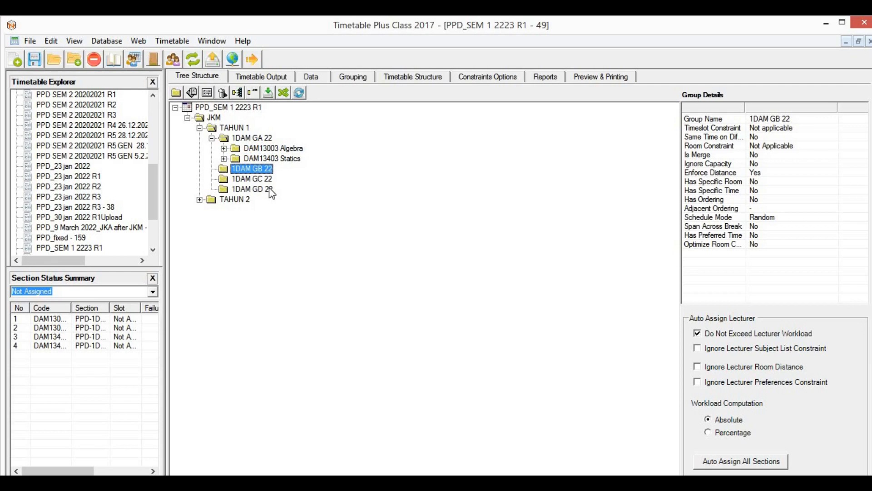
pyautogui.click(263, 148)
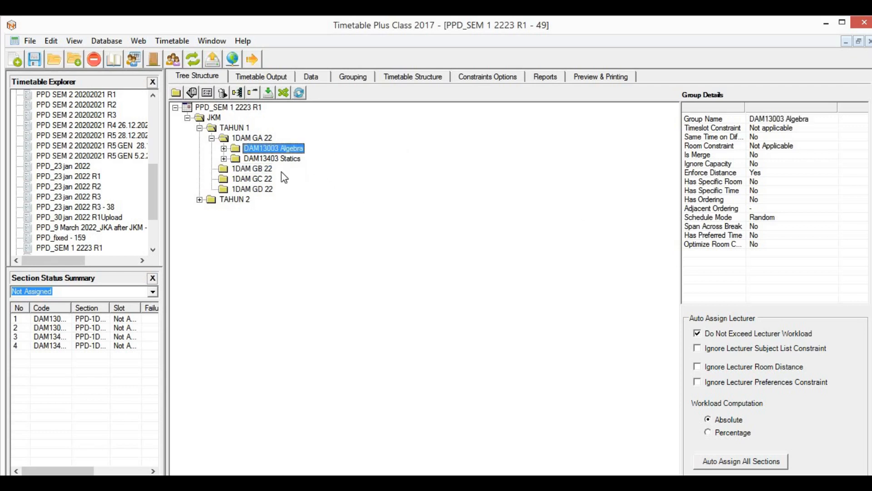
pyautogui.moveTo(271, 175); pyautogui.dragTo(272, 172)
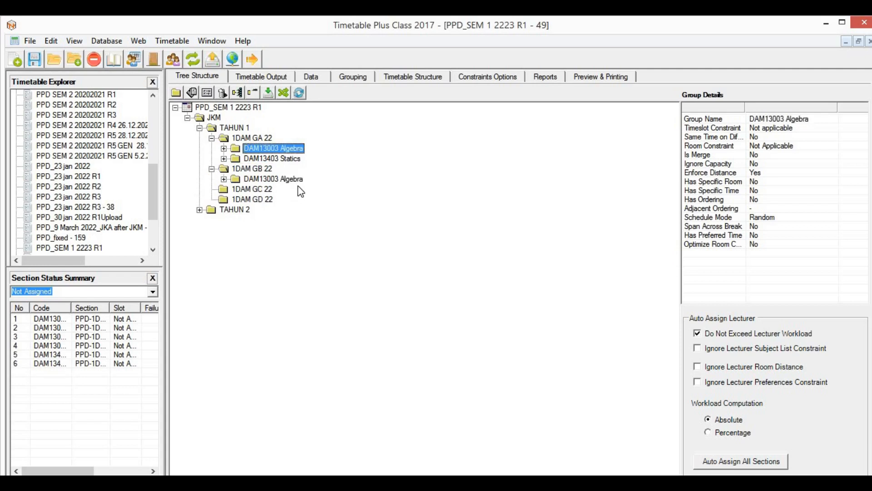
pyautogui.click(224, 179)
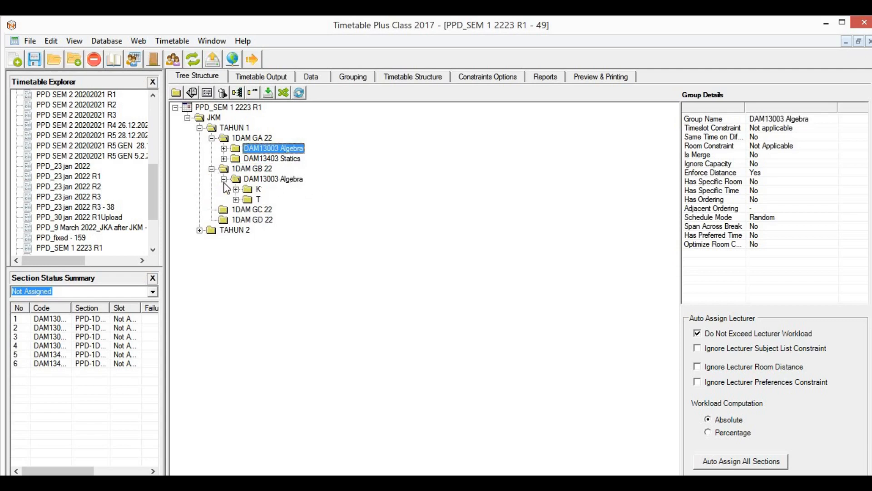
pyautogui.click(236, 189)
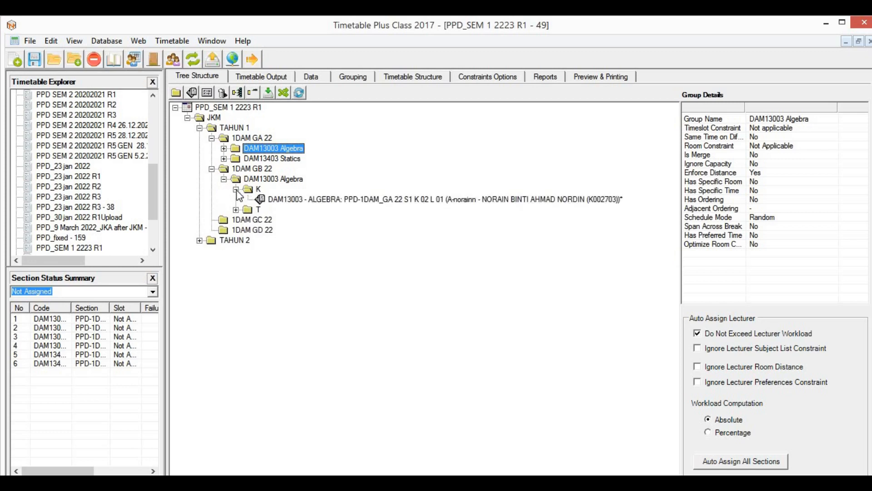
pyautogui.click(412, 200)
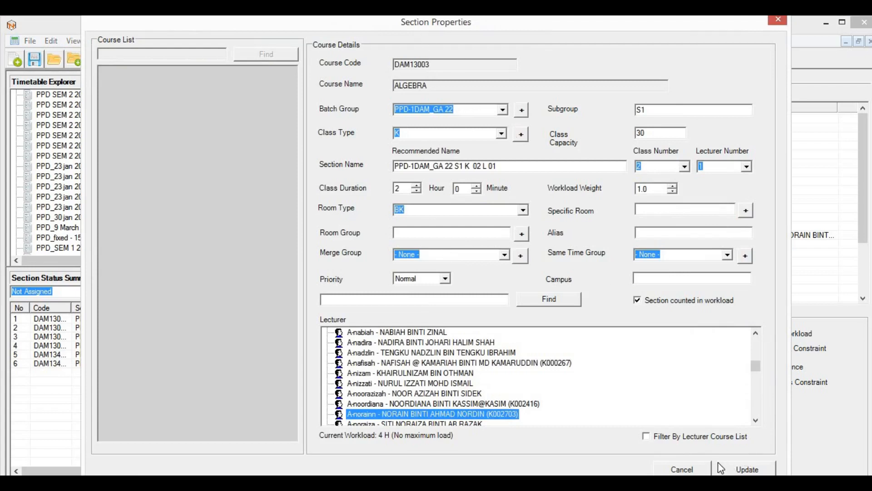
# Step: Create batch group PPD-DAM GB_22 and give the copied K section subgroup S3, accepting the rename
pyautogui.click(522, 111)
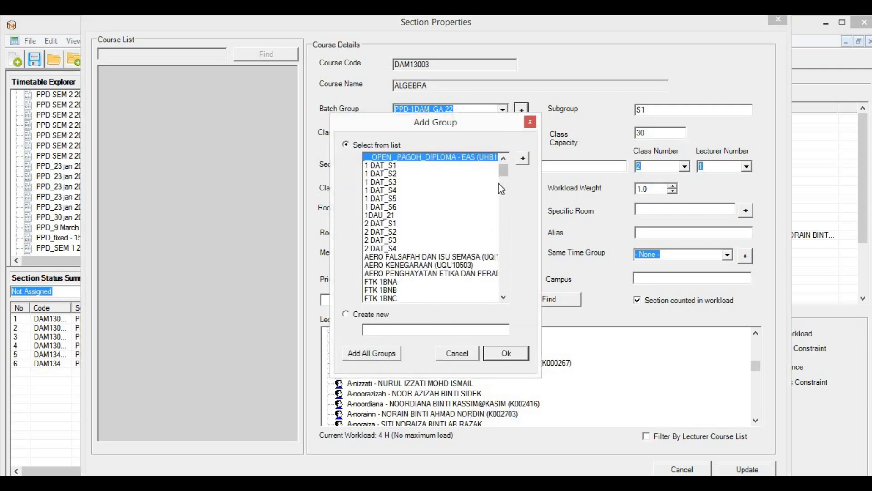
pyautogui.write('PP')
pyautogui.write('D-DAM GB_22')
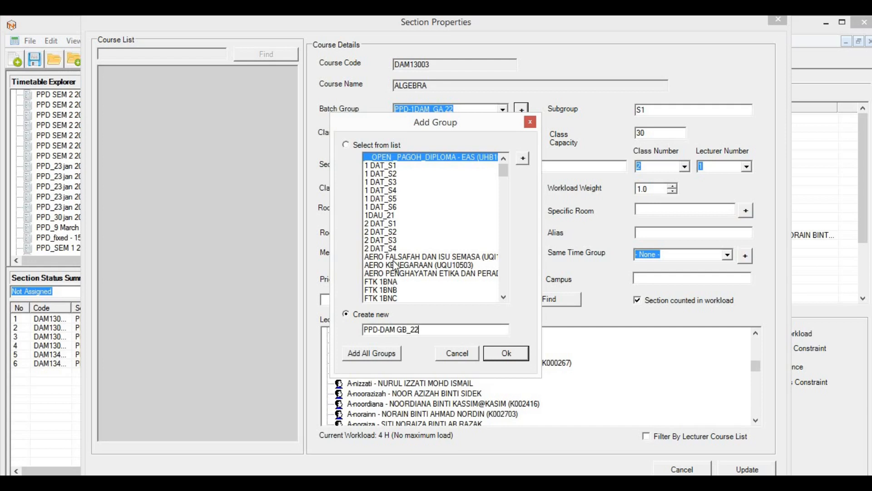
pyautogui.click(510, 353)
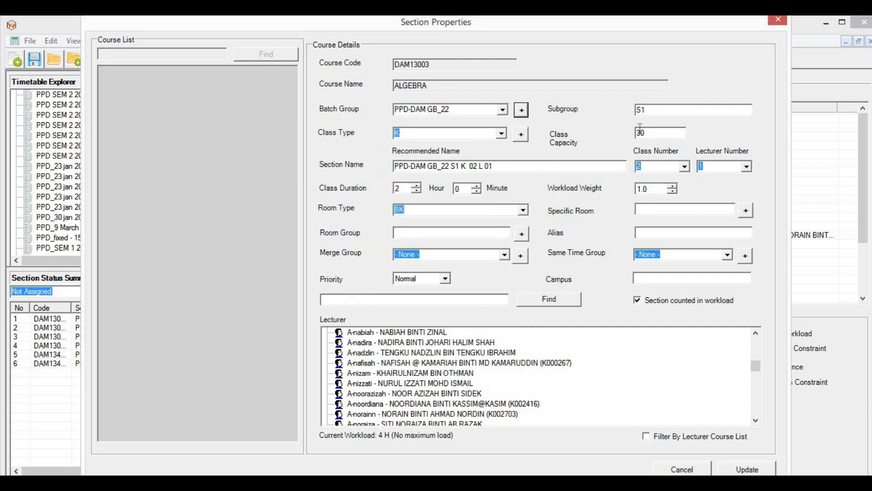
pyautogui.click(653, 109)
pyautogui.press('BackSpace')
pyautogui.write('3')
pyautogui.click(737, 472)
pyautogui.click(497, 304)
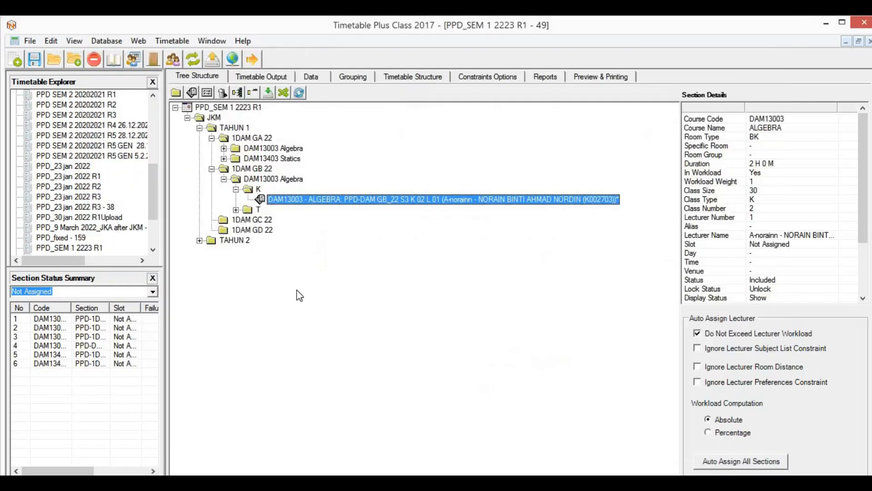
# Step: Assign the copied T section to batch group PPD-DAM GB_22 with subgroup S3 and save
pyautogui.click(236, 210)
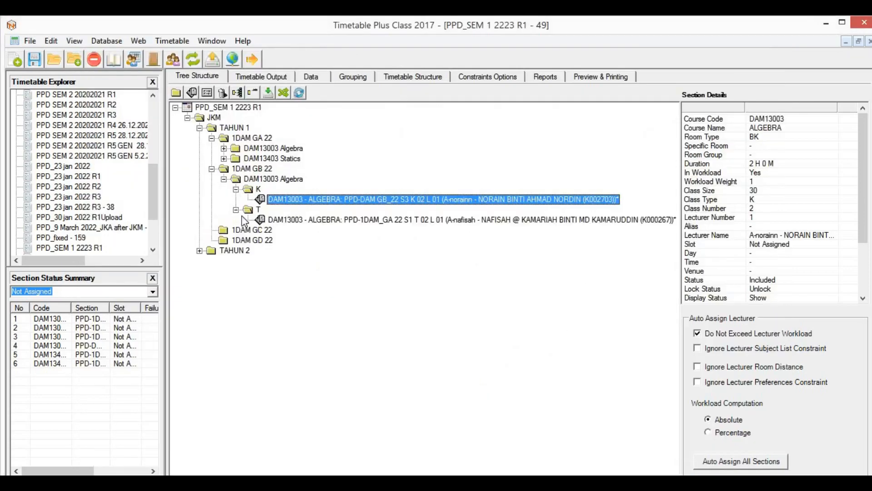
pyautogui.doubleClick(358, 220)
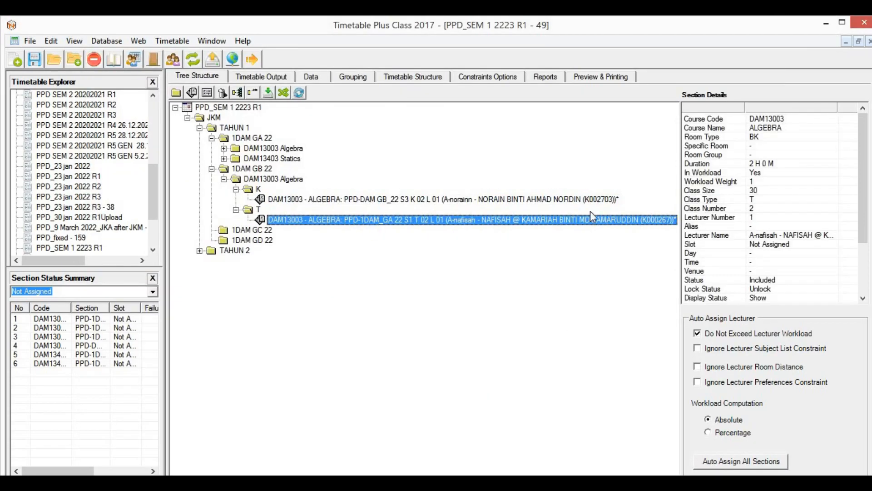
pyautogui.click(503, 110)
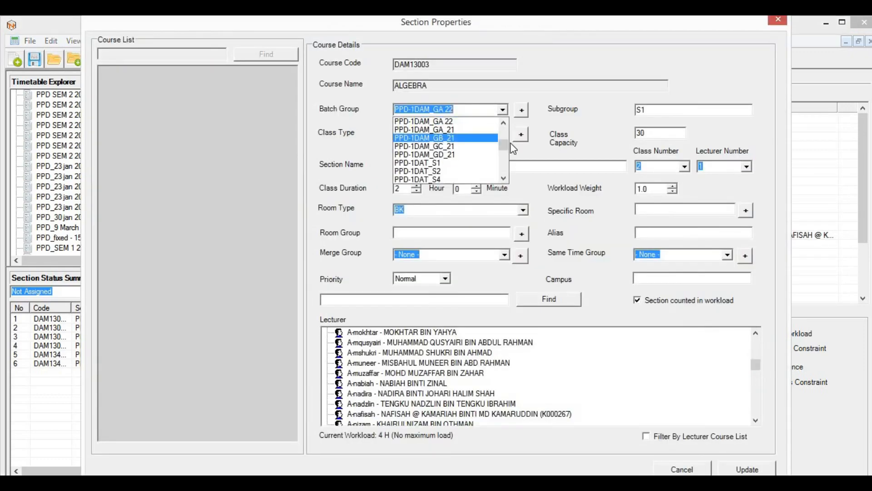
pyautogui.click(504, 178)
pyautogui.moveTo(504, 179); pyautogui.dragTo(506, 179)
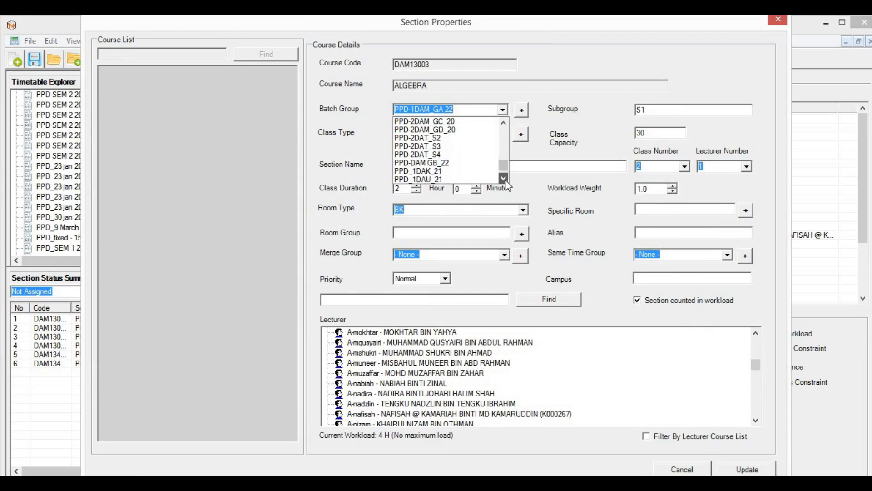
pyautogui.click(436, 164)
pyautogui.click(657, 110)
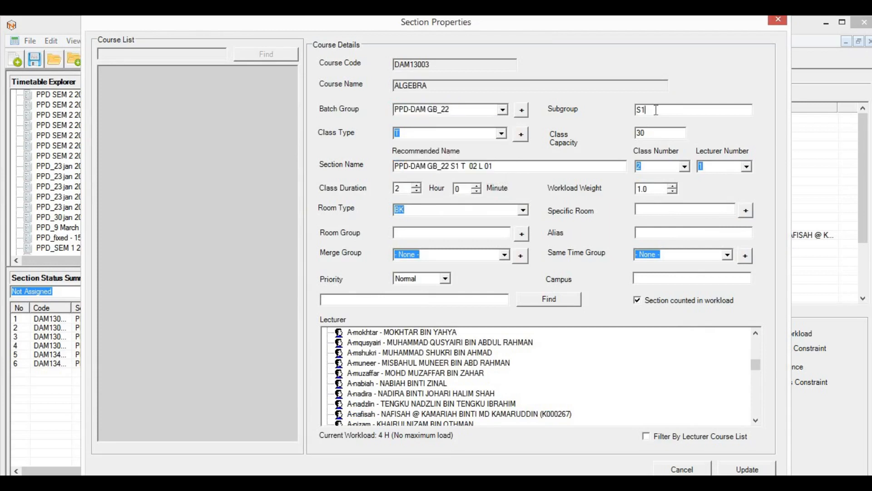
pyautogui.press('BackSpace')
pyautogui.write('3')
pyautogui.click(736, 471)
pyautogui.click(499, 306)
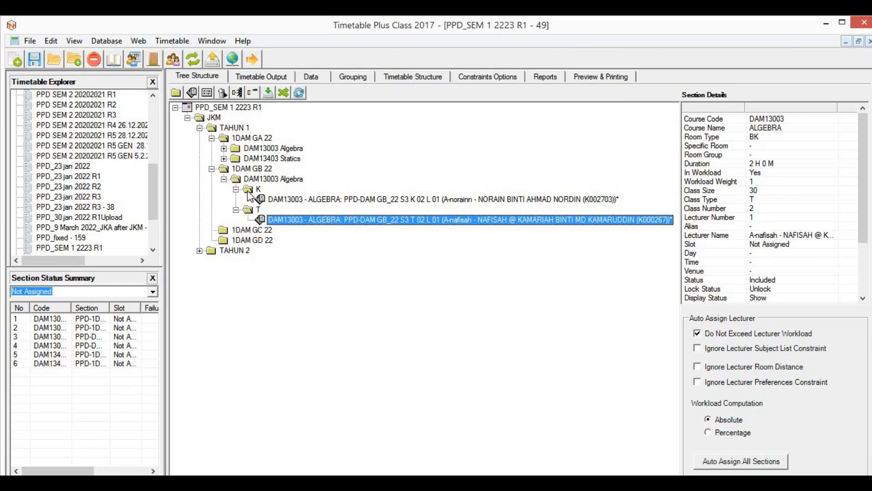
# Step: Expand GA 22 DAM13003 Algebra and inspect the GA 22 and GB 22 T sections
pyautogui.click(224, 158)
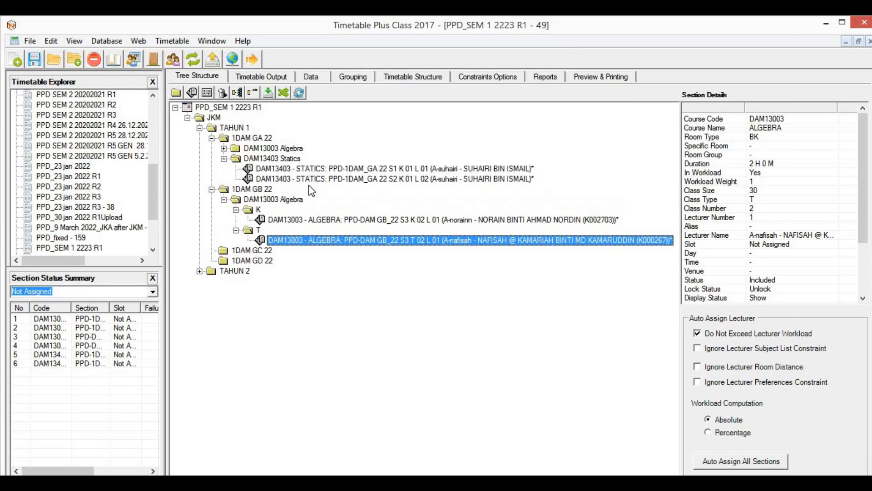
pyautogui.click(224, 159)
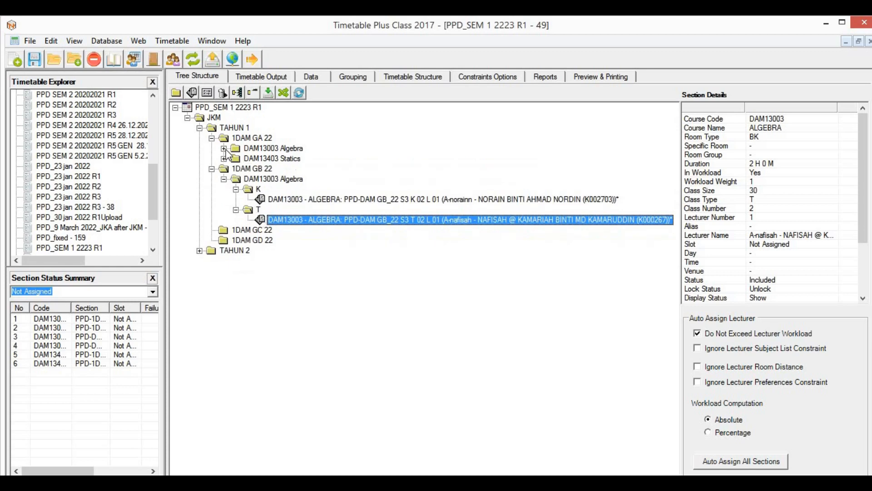
pyautogui.click(224, 148)
pyautogui.click(325, 189)
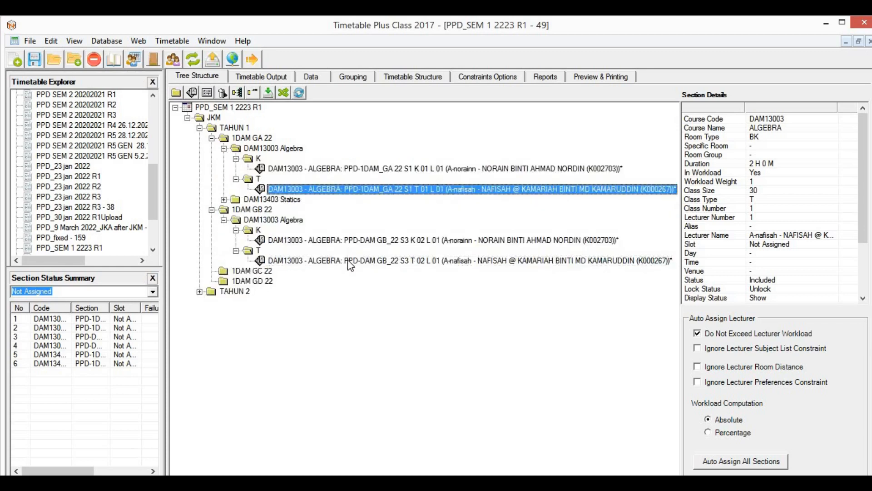
pyautogui.click(347, 261)
pyautogui.click(330, 189)
pyautogui.doubleClick(431, 188)
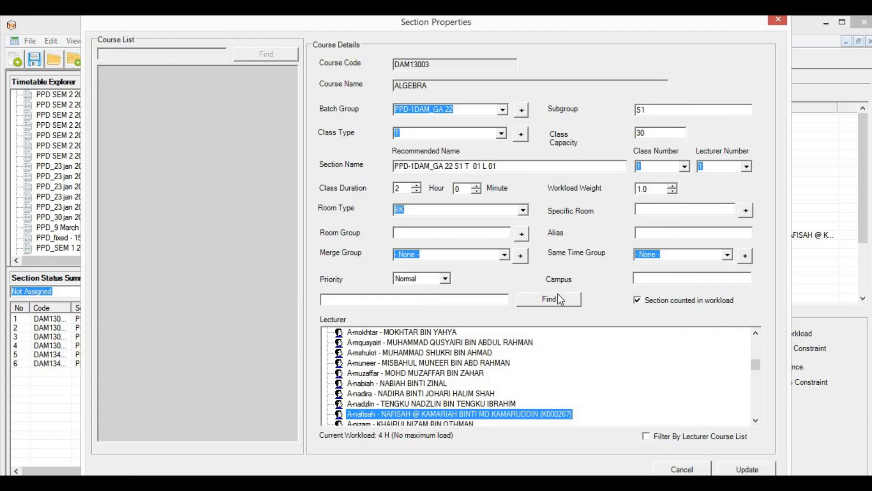
pyautogui.click(690, 471)
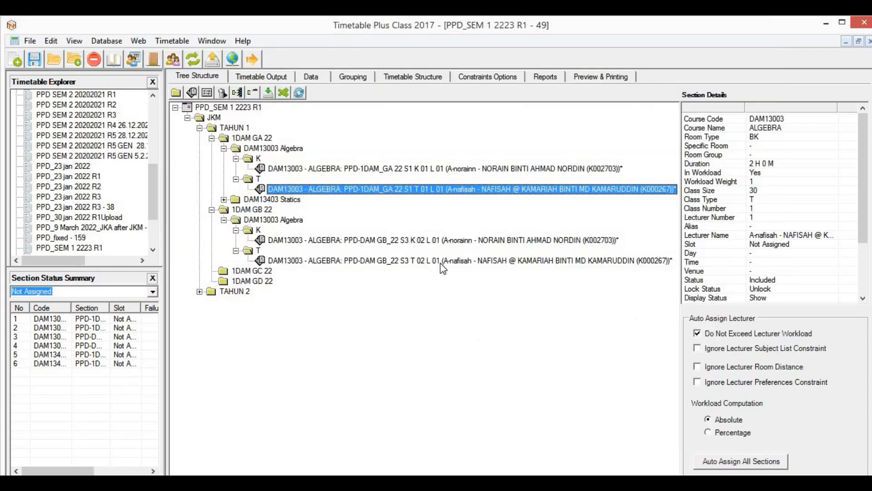
# Step: Create merge group DAM13003 S1S3 and save the GA 22 T section in it
pyautogui.click(441, 263)
pyautogui.click(408, 190)
pyautogui.click(394, 262)
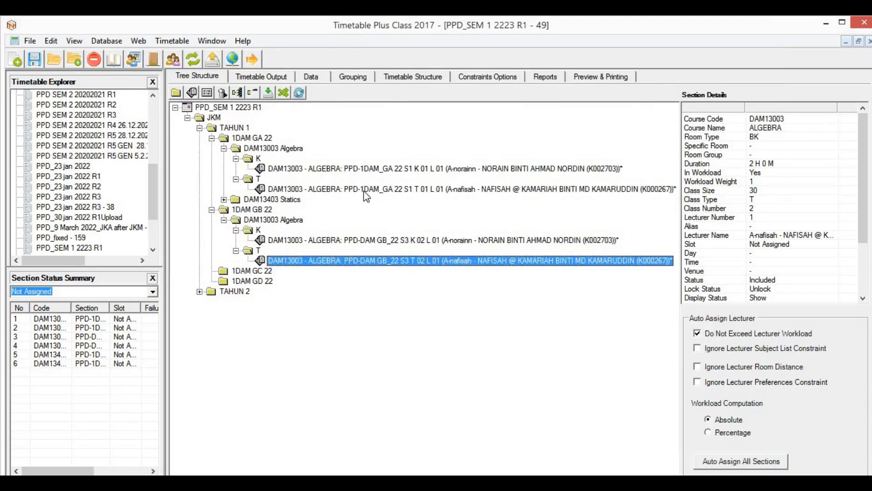
pyautogui.doubleClick(364, 190)
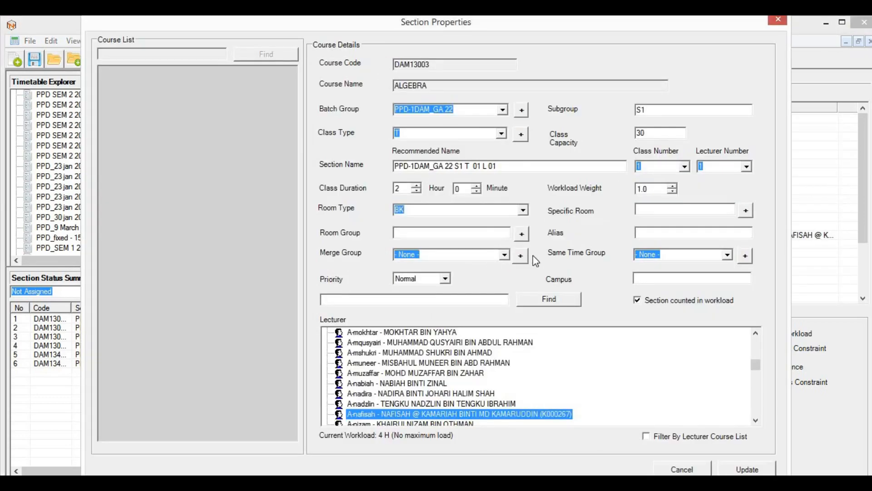
pyautogui.click(521, 256)
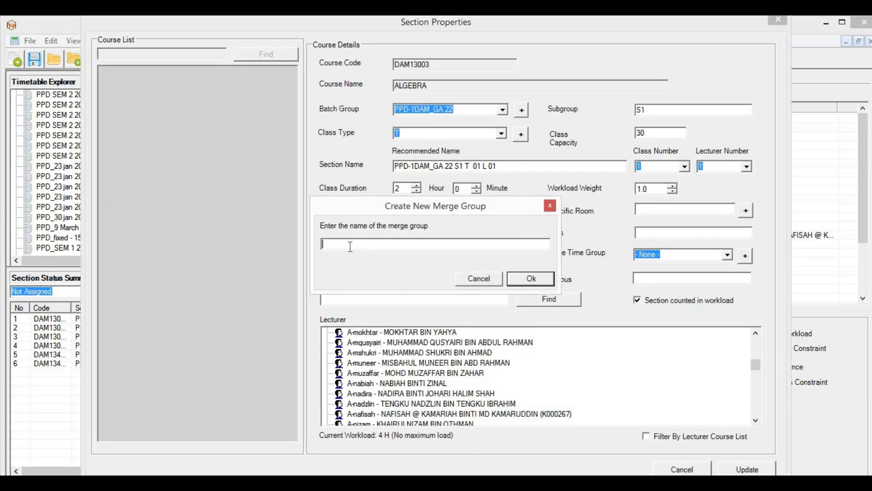
pyautogui.write('DAM13003 S1S3')
pyautogui.click(531, 279)
pyautogui.click(748, 469)
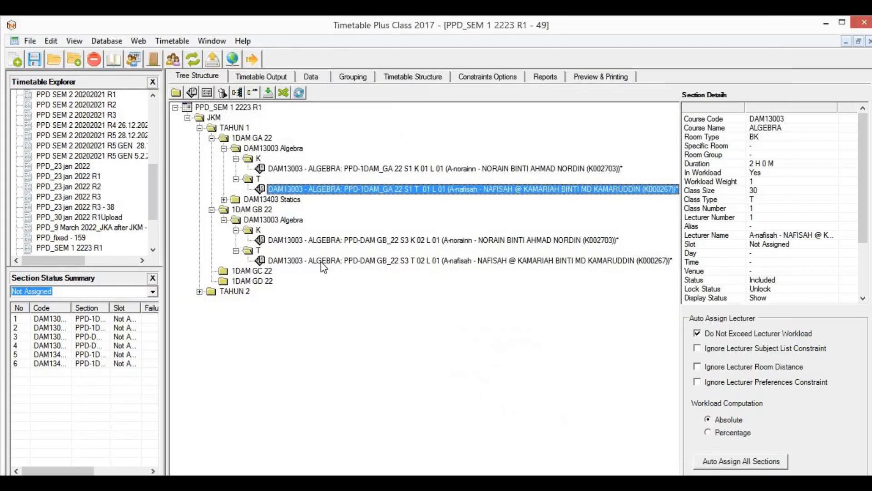
# Step: Add the GB 22 T section to merge group DAM13003 S1S3 and save
pyautogui.doubleClick(324, 260)
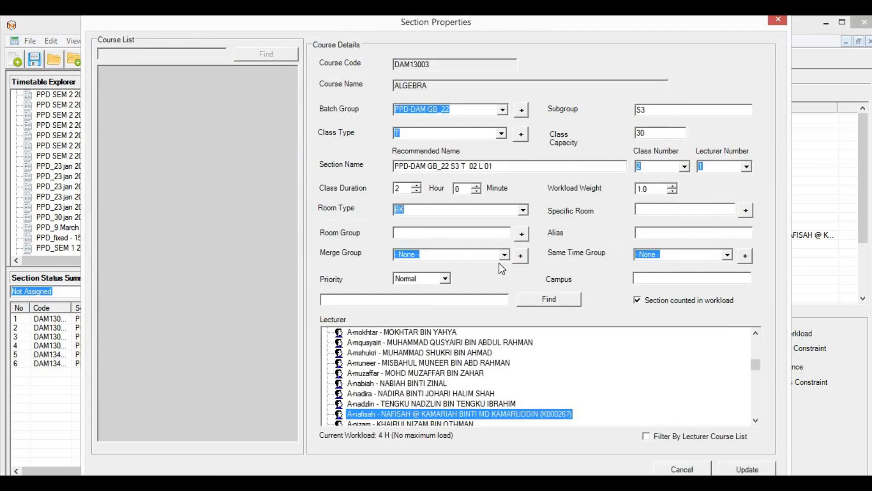
pyautogui.click(504, 254)
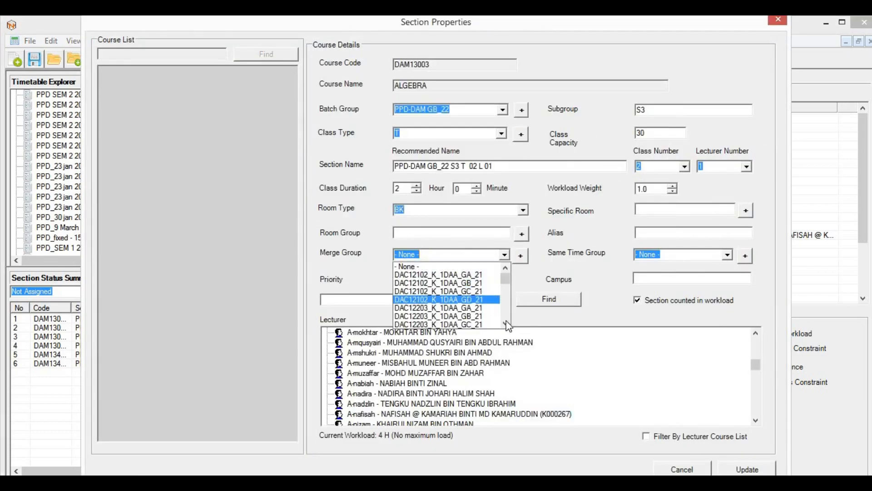
pyautogui.write('dam13003 S1S3')
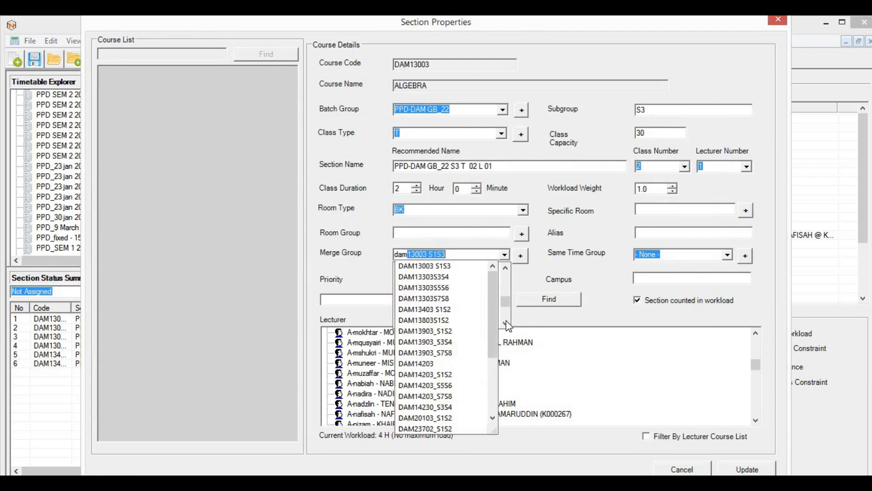
pyautogui.click(443, 266)
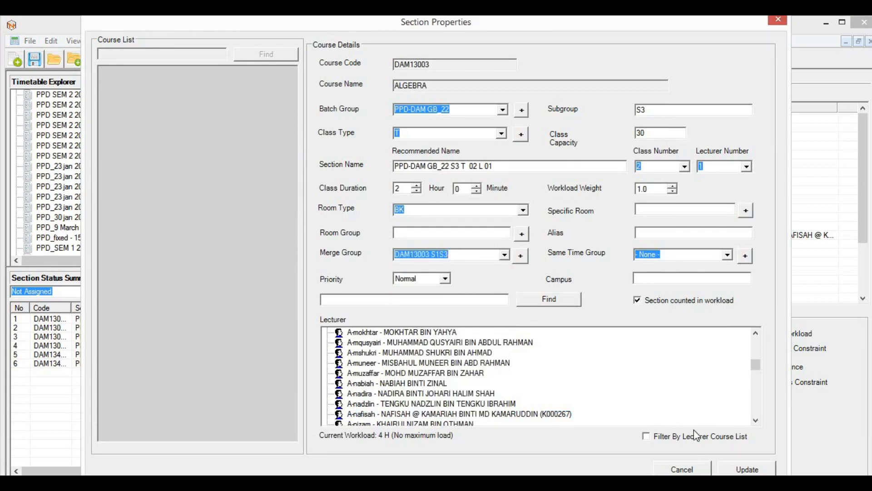
pyautogui.click(736, 468)
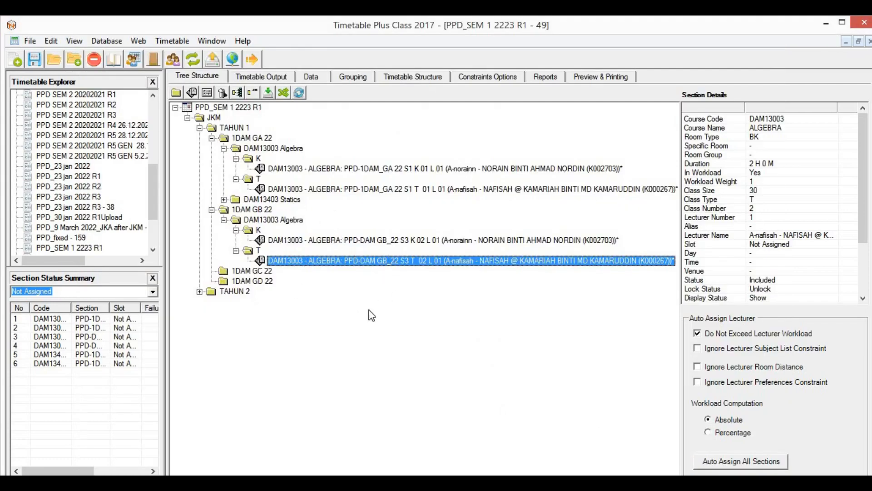
# Step: Collapse both Algebra groups, view DAM13403 Statics, and open the Courses data list
pyautogui.click(298, 241)
pyautogui.click(224, 220)
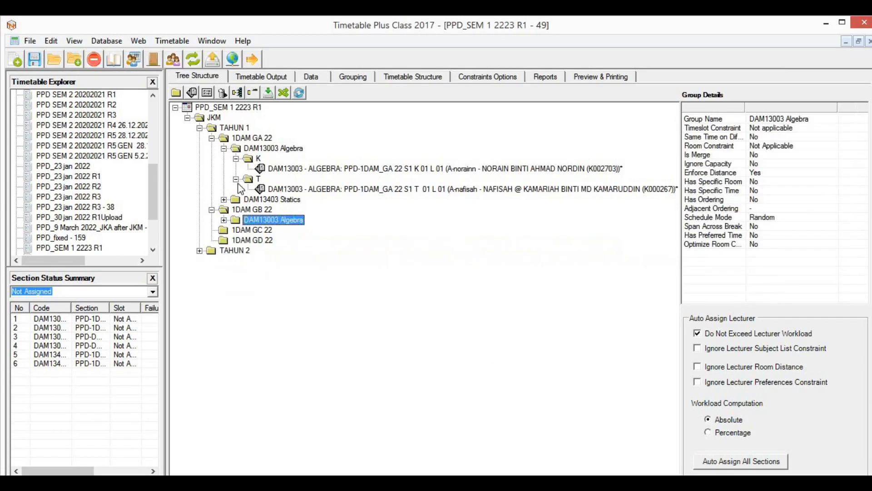
pyautogui.click(224, 149)
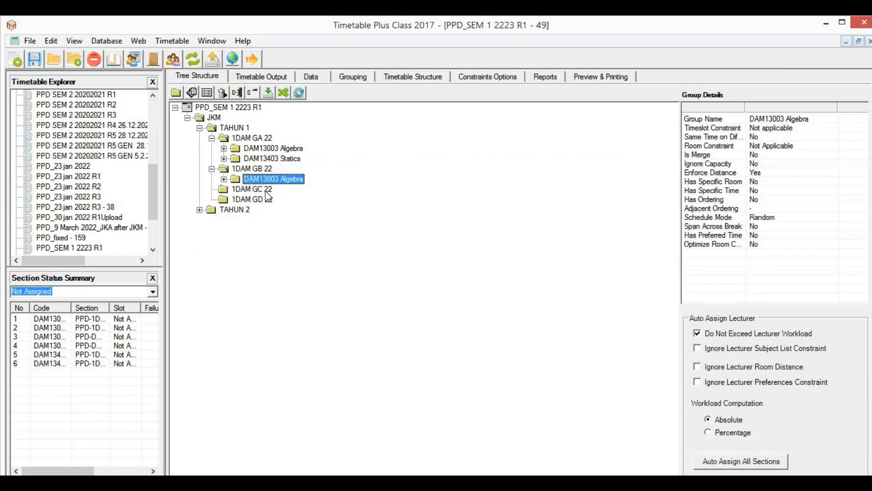
pyautogui.click(291, 159)
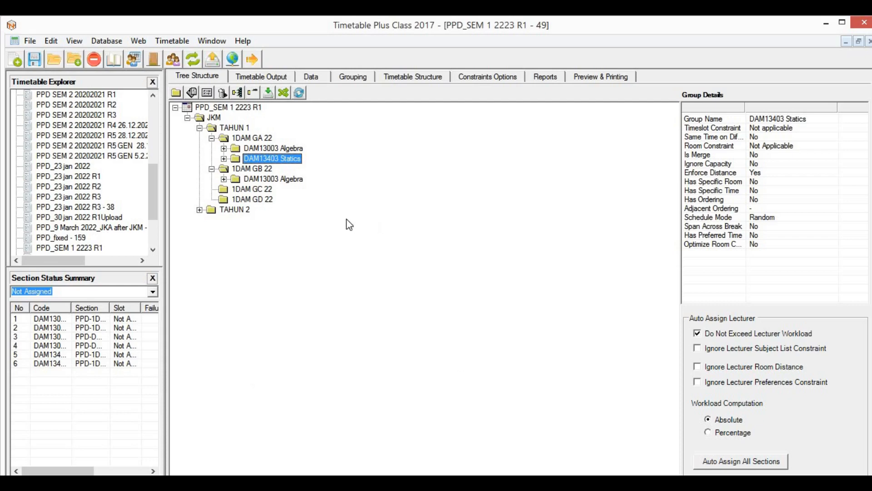
pyautogui.click(291, 79)
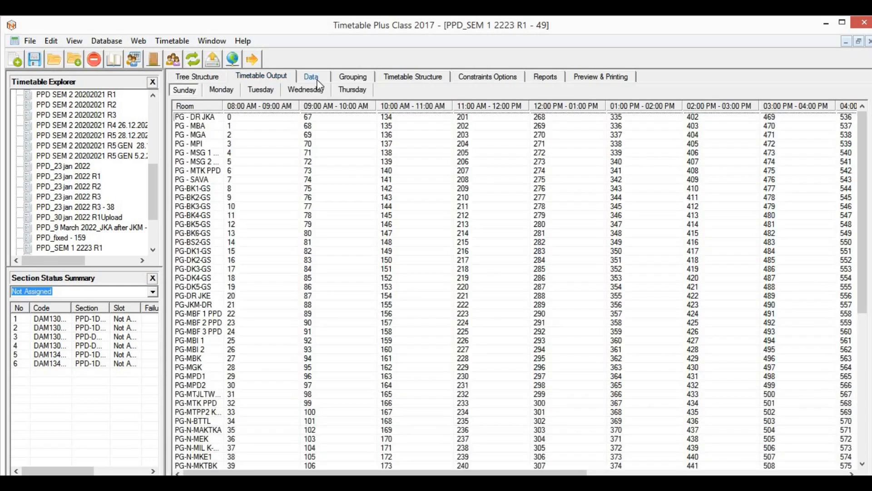
pyautogui.click(312, 77)
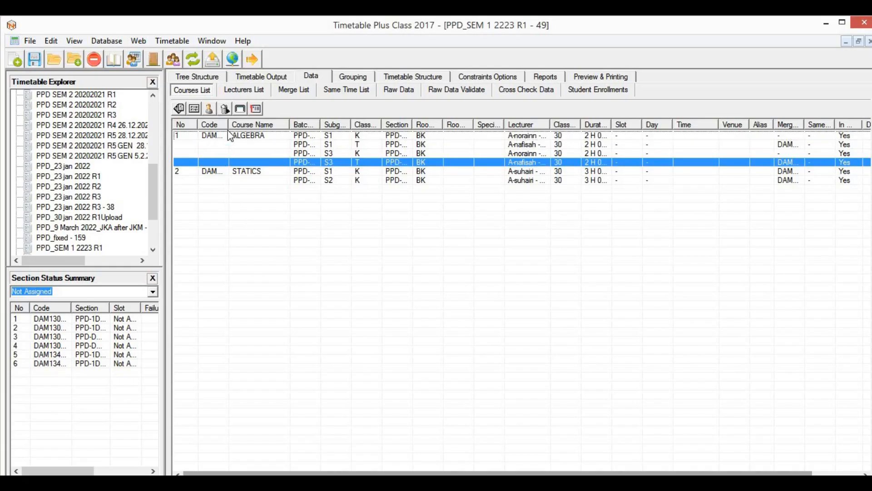
# Step: Review the Lecturers, Merge, Same Time, Raw Data Validate and Student Enrollments lists, then return to the output grid
pyautogui.click(260, 91)
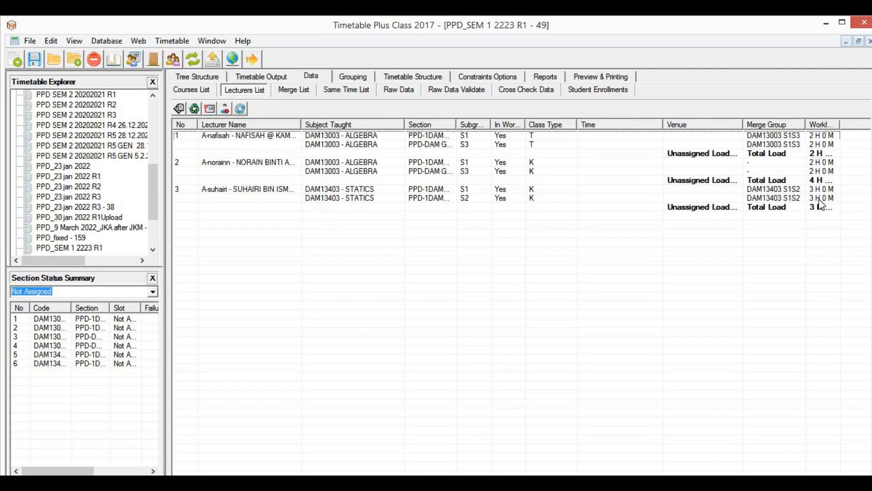
pyautogui.click(293, 90)
pyautogui.scroll(-13, 296, 204)
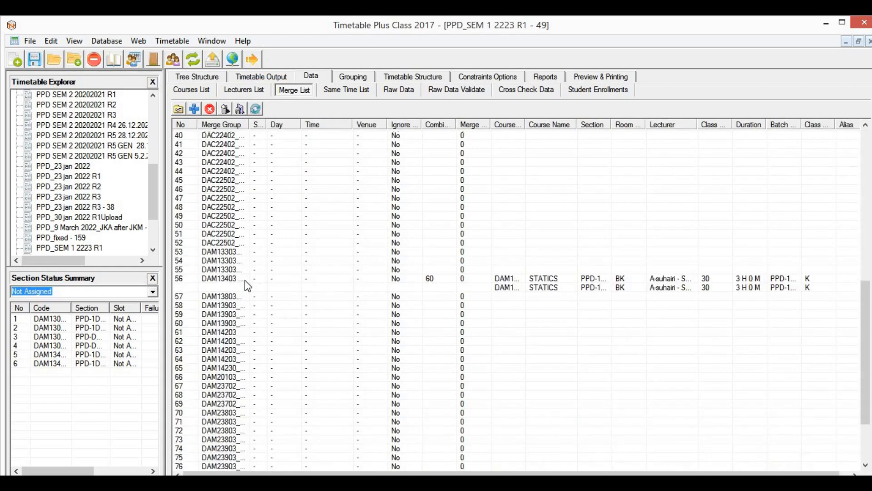
pyautogui.scroll(-3, 271, 278)
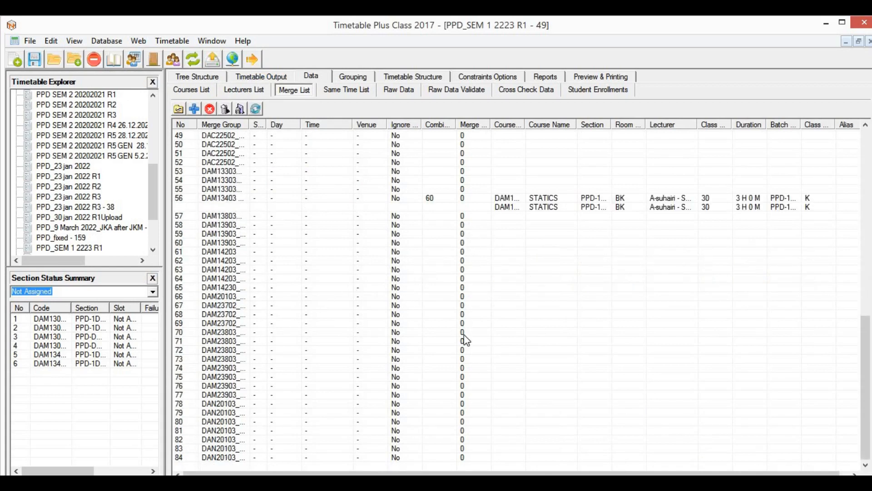
pyautogui.scroll(2, 491, 277)
pyautogui.scroll(14, 491, 278)
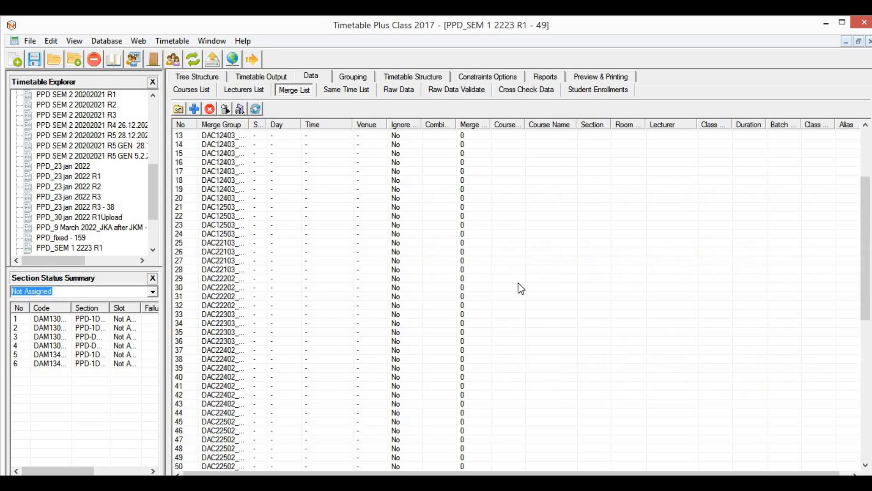
pyautogui.click(359, 93)
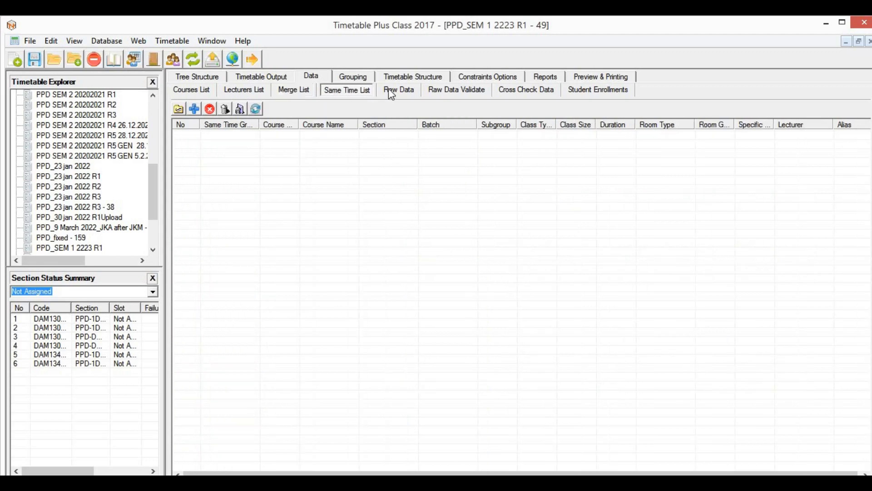
pyautogui.click(444, 91)
pyautogui.click(591, 91)
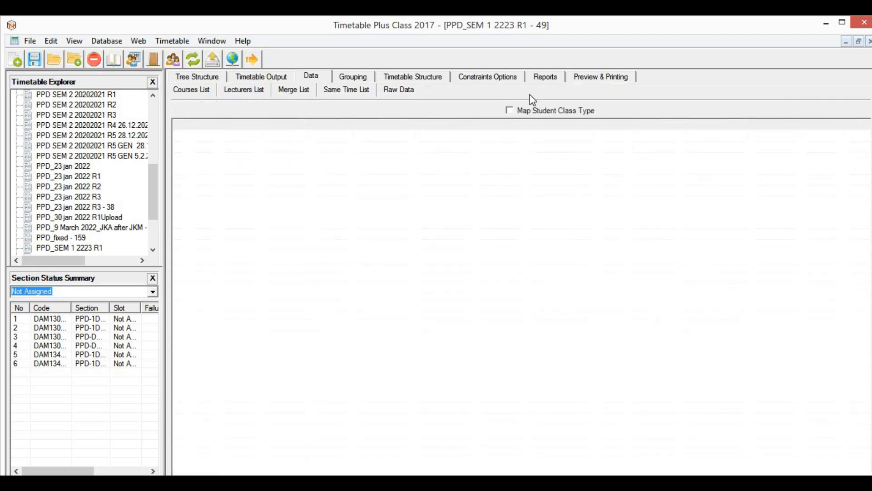
pyautogui.click(199, 78)
pyautogui.click(260, 78)
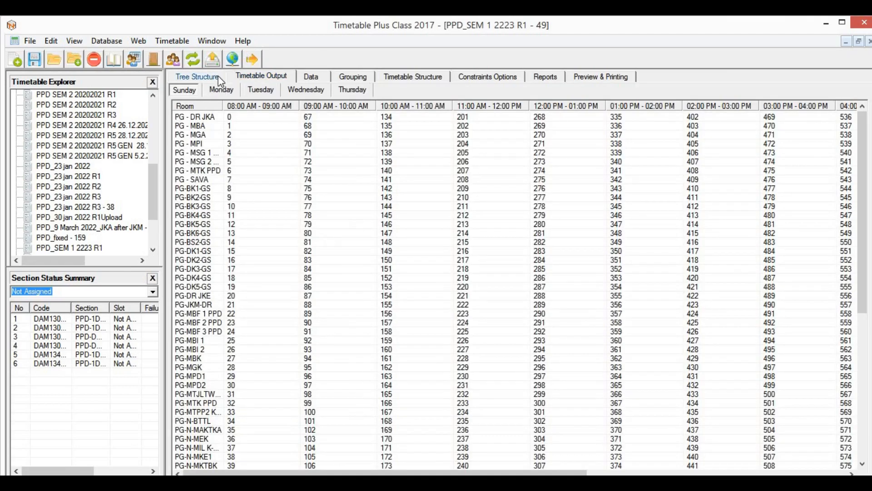
# Step: Expand GA 22 DAM13003 Algebra in the tree, then show Monday's room-by-hour slot grid
pyautogui.click(200, 76)
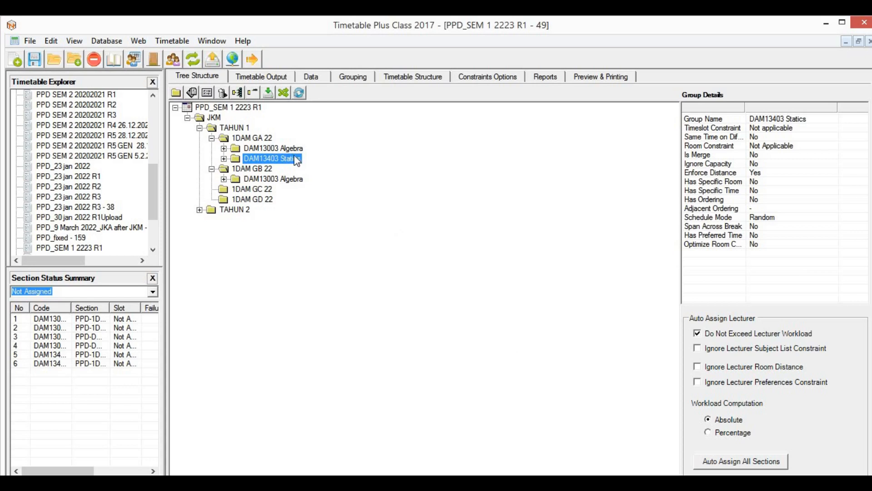
pyautogui.click(223, 149)
pyautogui.click(396, 189)
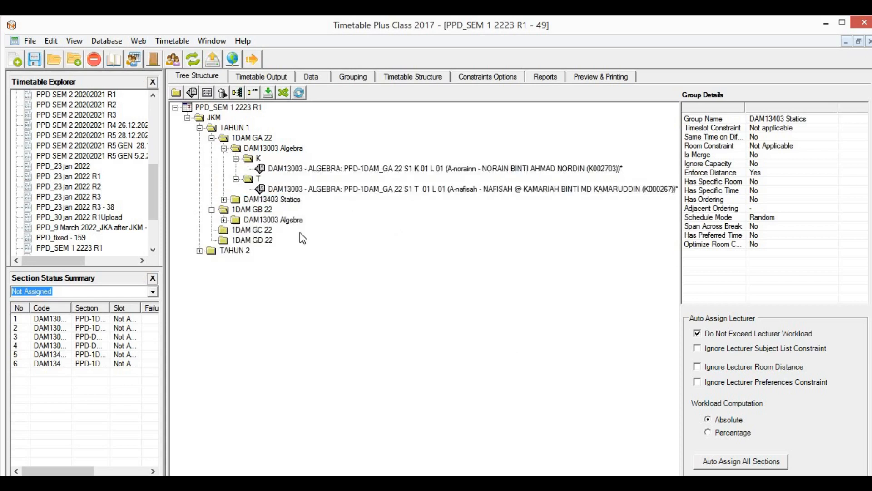
pyautogui.click(275, 80)
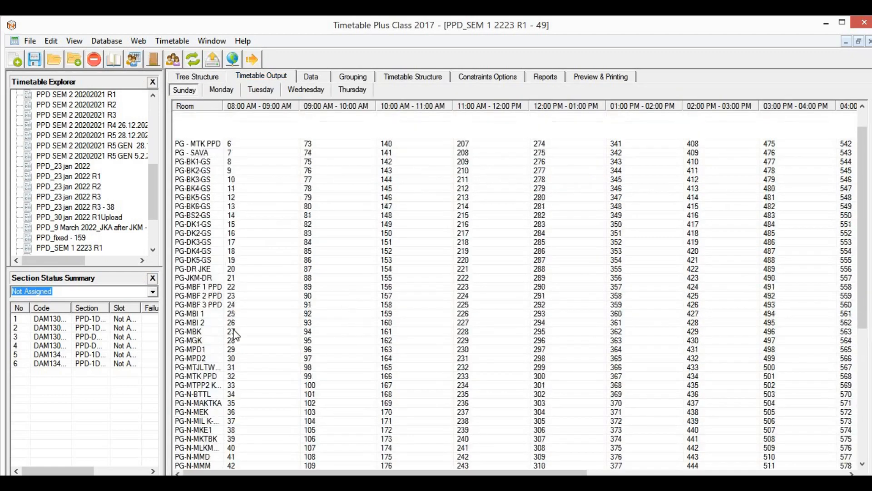
pyautogui.click(233, 91)
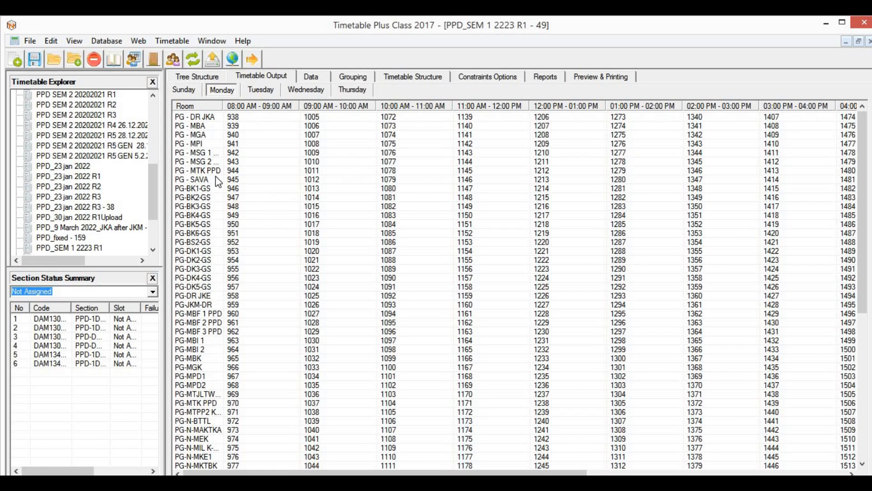
pyautogui.scroll(-2, 221, 263)
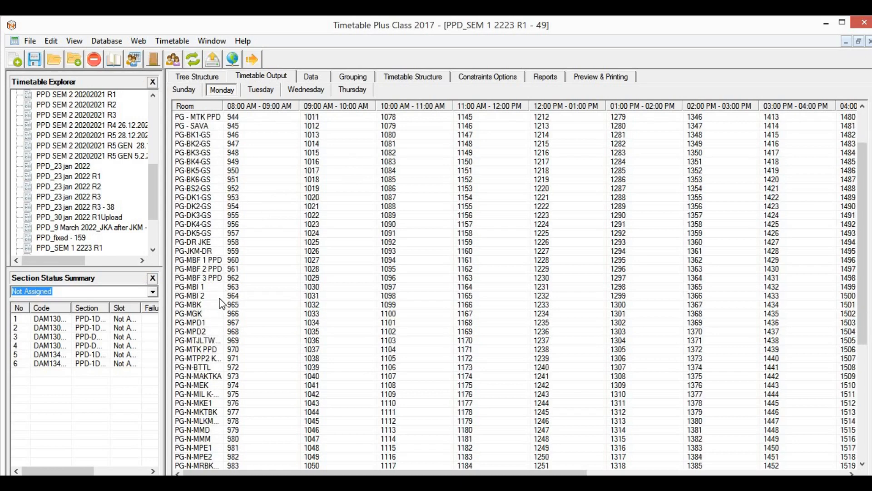
pyautogui.scroll(-7, 222, 303)
pyautogui.scroll(9, 234, 236)
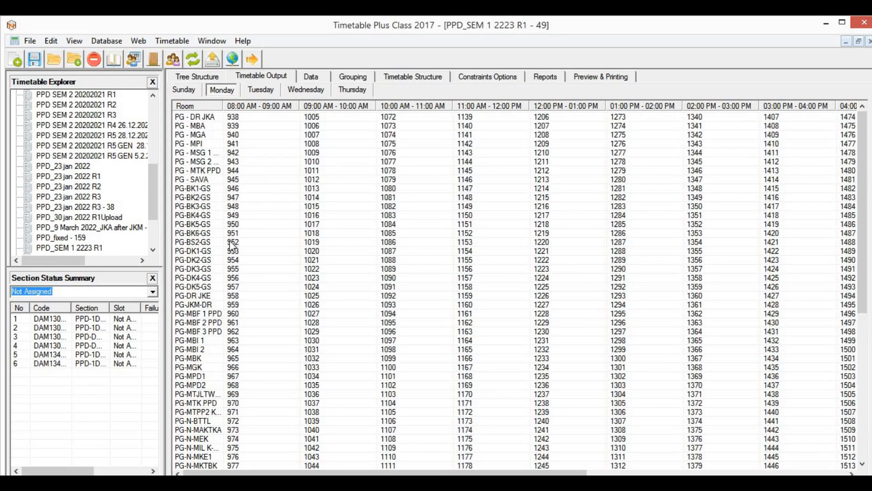
# Step: Queue the GA 22 Algebra T section into slot 946 (PG-BK1-GS, Monday 08:00) and add it
pyautogui.doubleClick(243, 189)
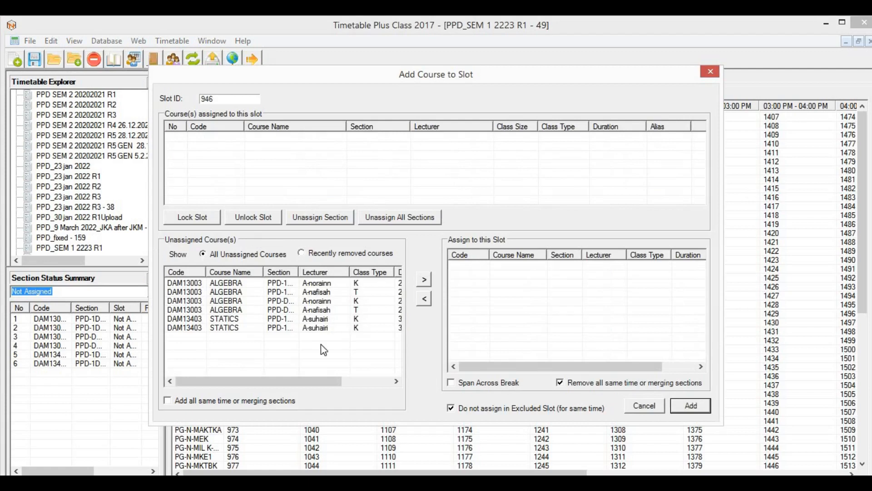
pyautogui.click(329, 292)
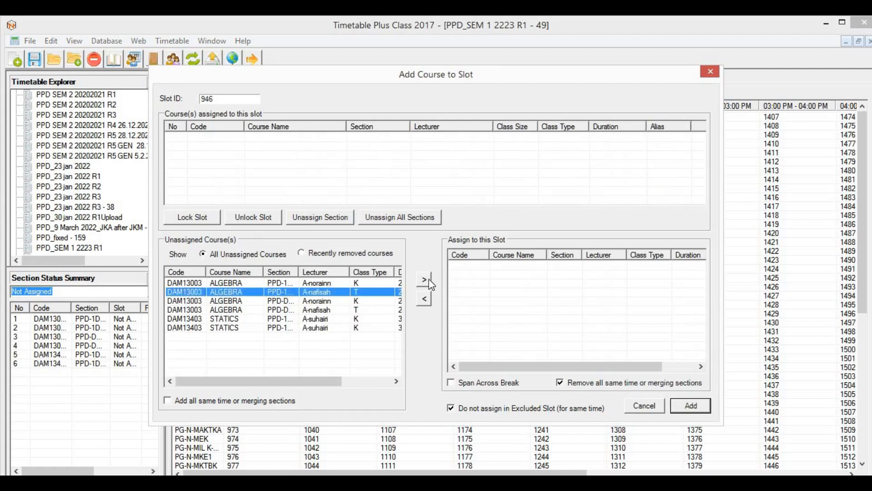
pyautogui.moveTo(298, 272); pyautogui.dragTo(368, 272)
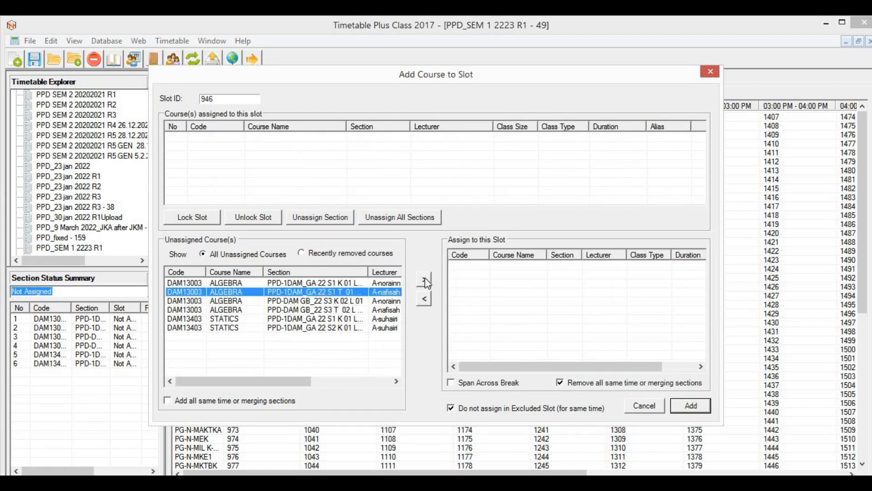
pyautogui.click(424, 279)
pyautogui.click(613, 268)
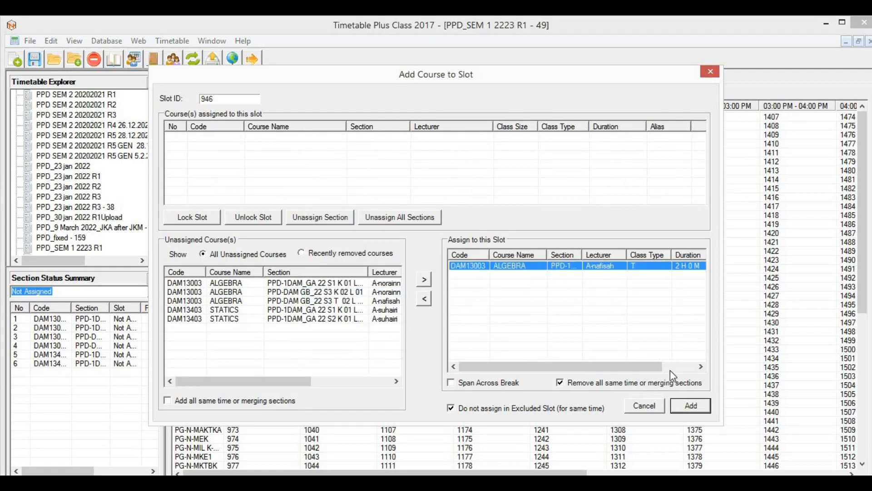
pyautogui.click(690, 409)
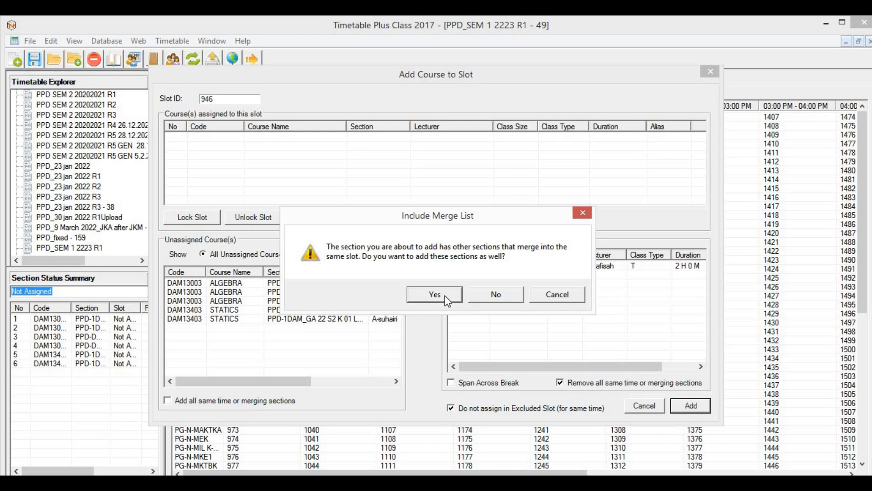
# Step: Include the merging sections in the Monday 08:00 placement, then reselect the PG-BK1-GS row
pyautogui.click(446, 299)
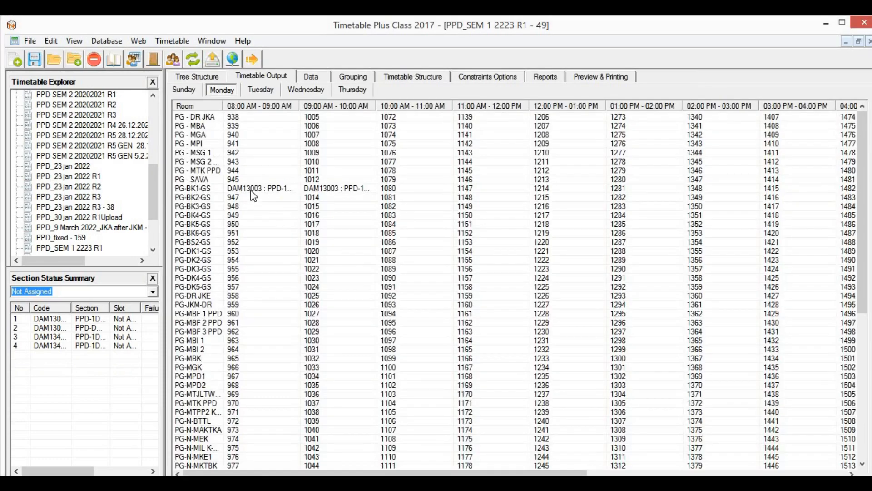
pyautogui.click(252, 191)
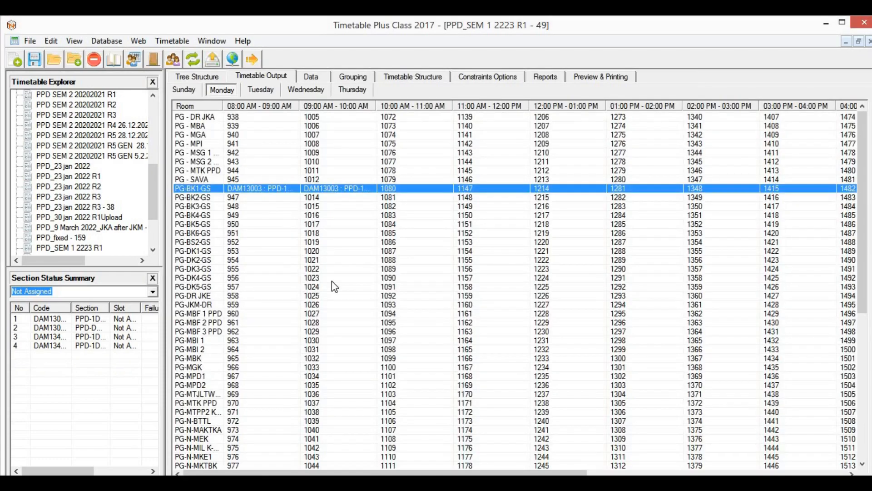
pyautogui.click(331, 284)
pyautogui.click(265, 193)
# Step: Lock the Algebra T section in its PG-BK1-GS Monday 08:00 slot
pyautogui.rightClick(256, 192)
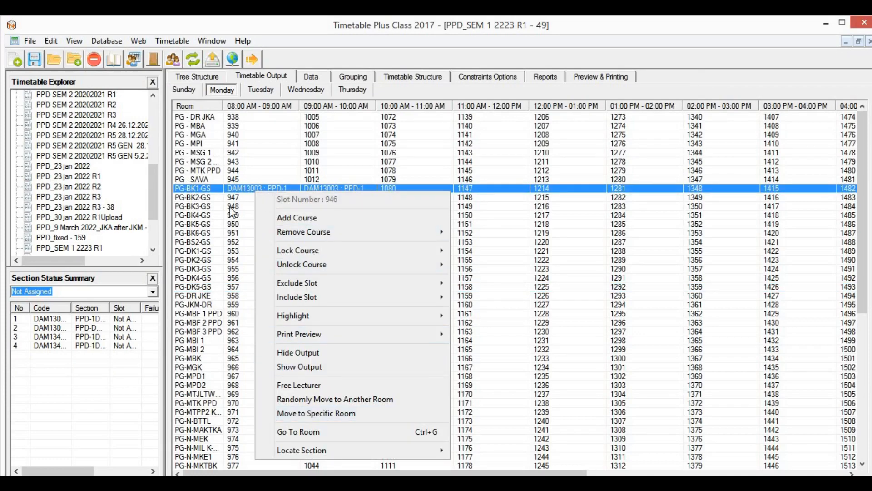
pyautogui.click(237, 189)
pyautogui.rightClick(238, 189)
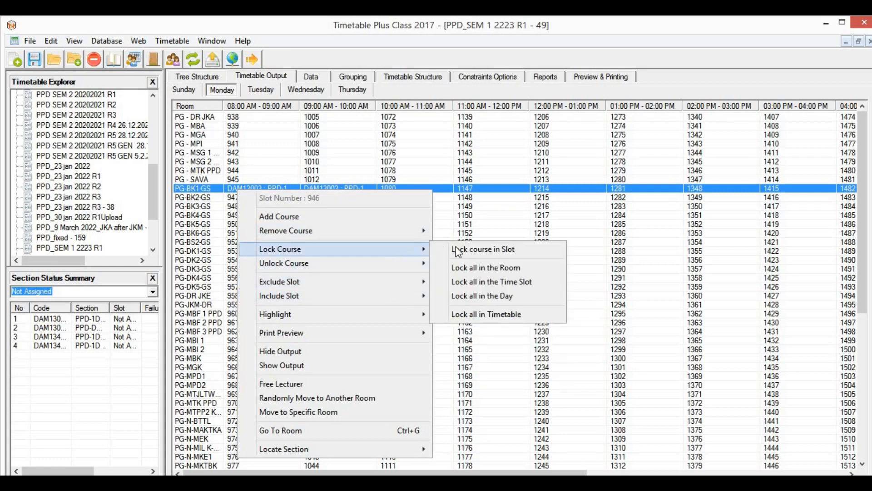
pyautogui.click(479, 249)
pyautogui.click(332, 224)
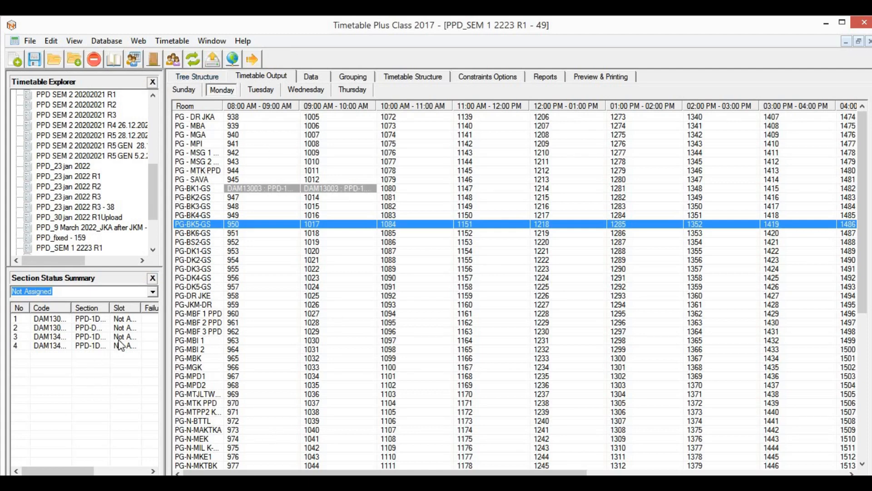
# Step: Inspect the remaining unassigned sections in the Section Status Summary
pyautogui.click(100, 328)
pyautogui.click(81, 337)
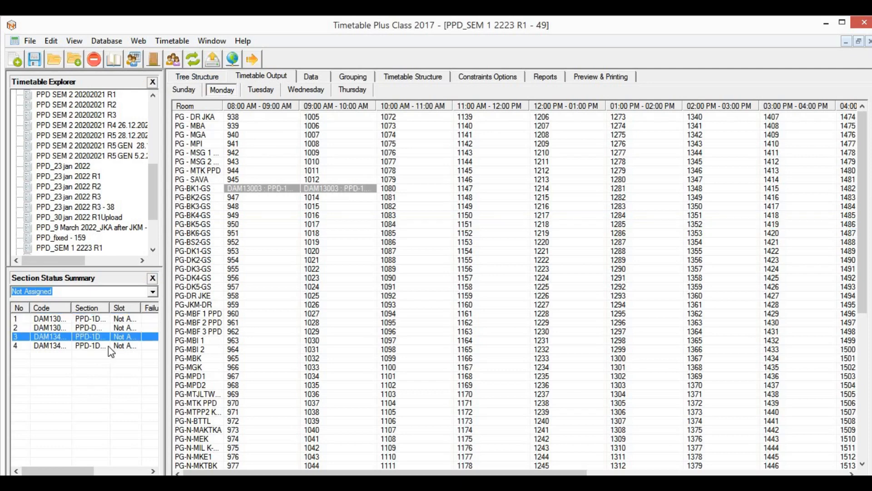
pyautogui.click(122, 346)
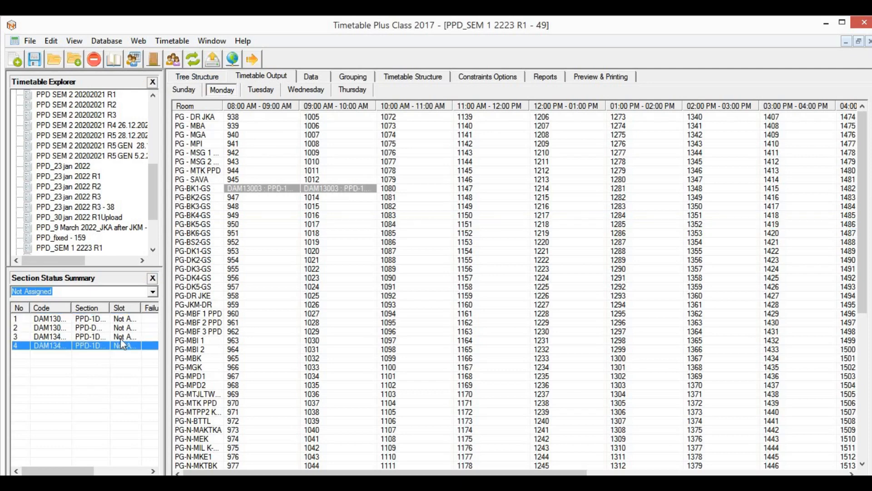
# Step: Assign the ALGEBRA K section to slot 2831 (PG-DK3-GS, Wednesday 08:00) and confirm the manual placement
pyautogui.click(306, 90)
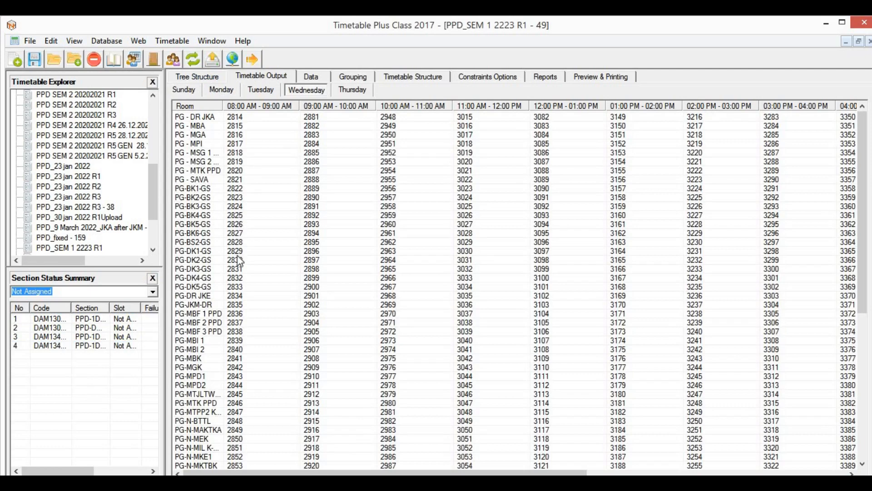
pyautogui.click(236, 271)
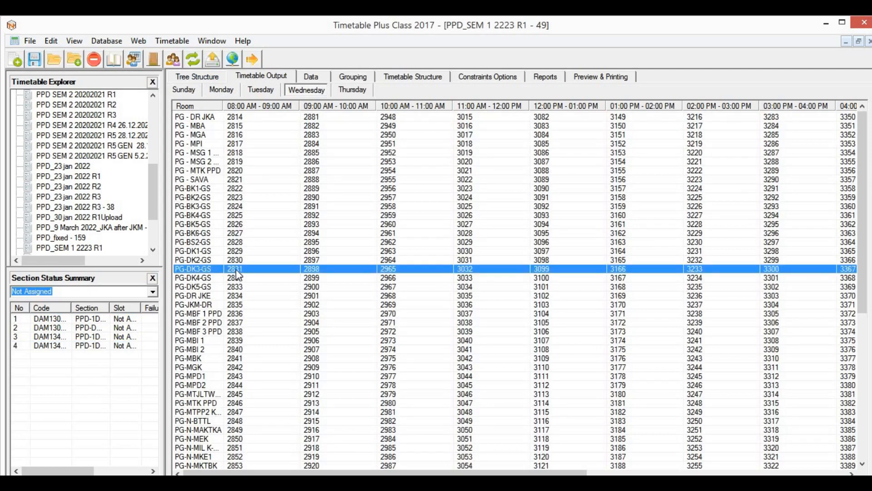
pyautogui.doubleClick(236, 269)
pyautogui.click(295, 284)
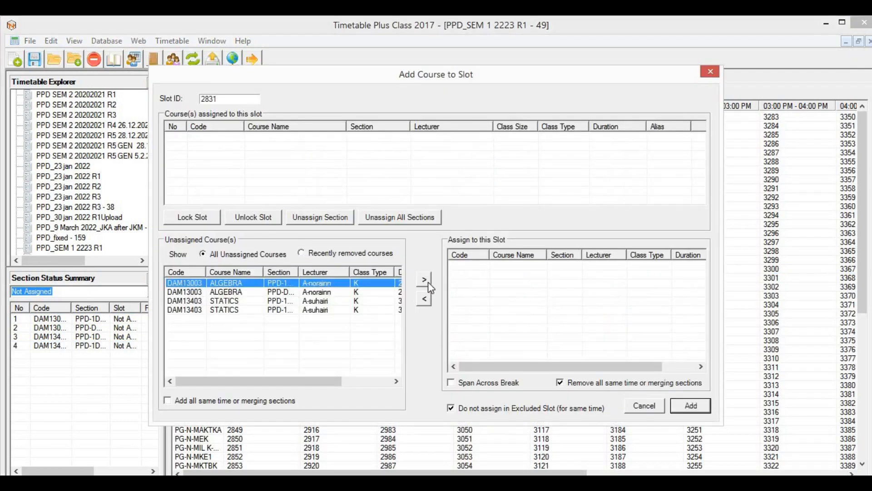
pyautogui.click(427, 280)
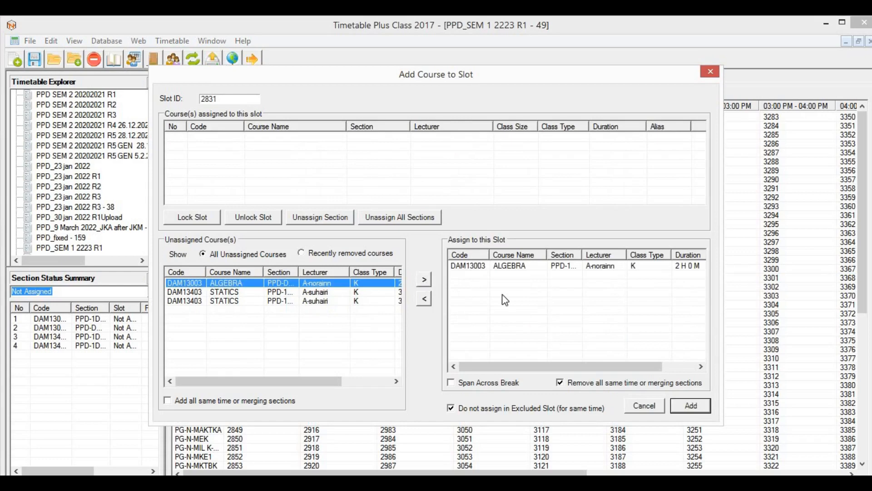
pyautogui.click(540, 267)
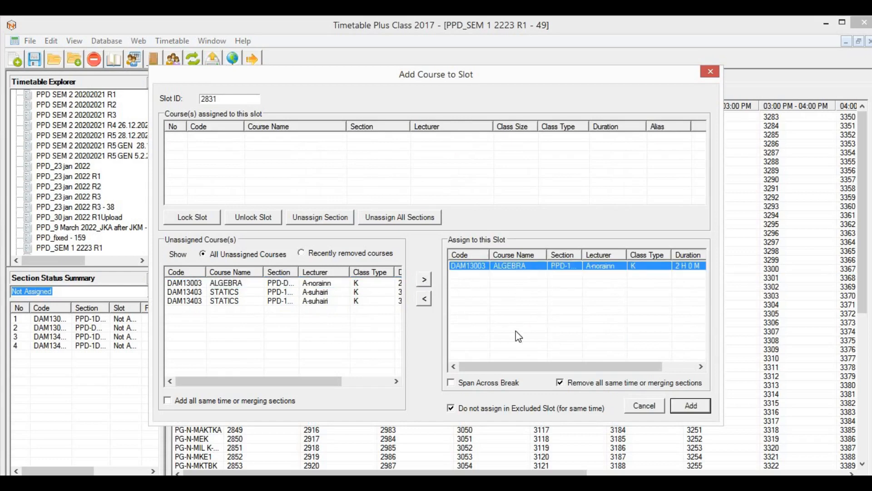
pyautogui.click(687, 406)
pyautogui.click(491, 297)
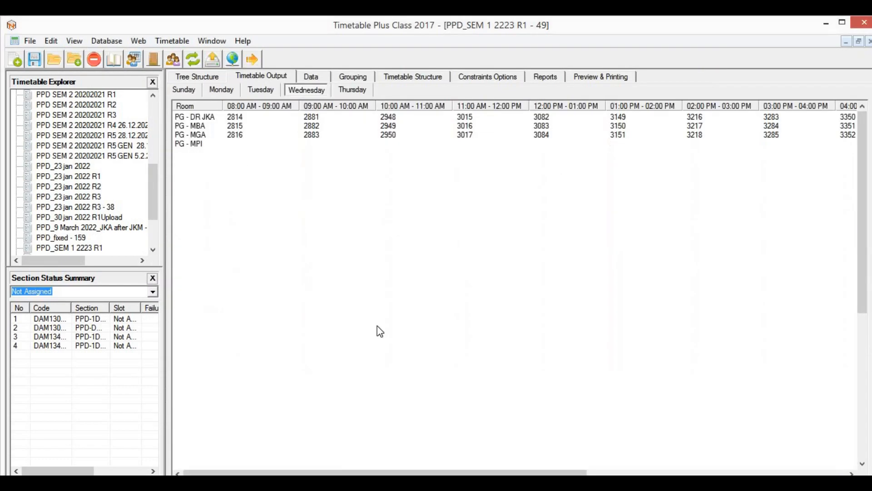
pyautogui.click(243, 270)
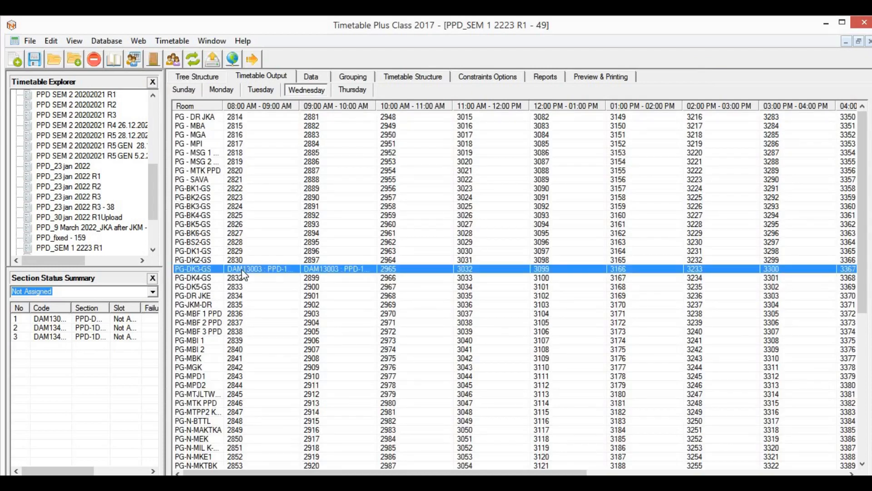
# Step: Lock the Algebra section in Wednesday slot 2831 (PG-DK3-GS), then view the course tree
pyautogui.rightClick(243, 271)
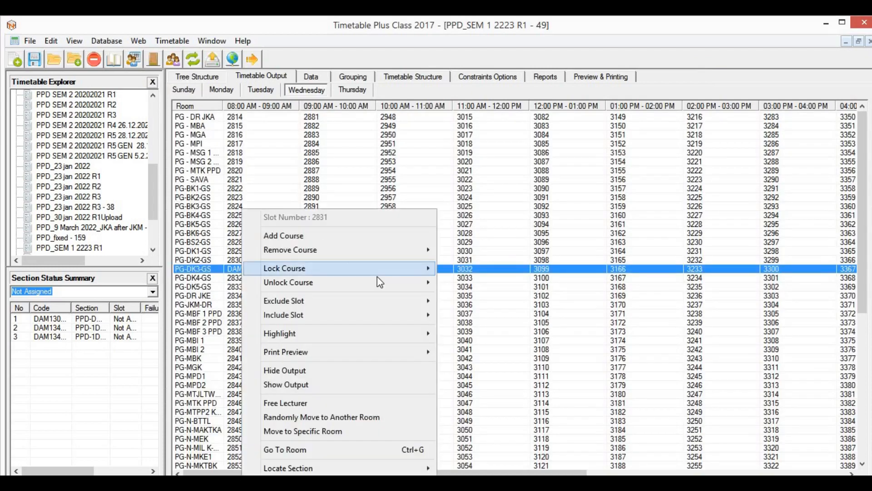
pyautogui.moveTo(431, 274)
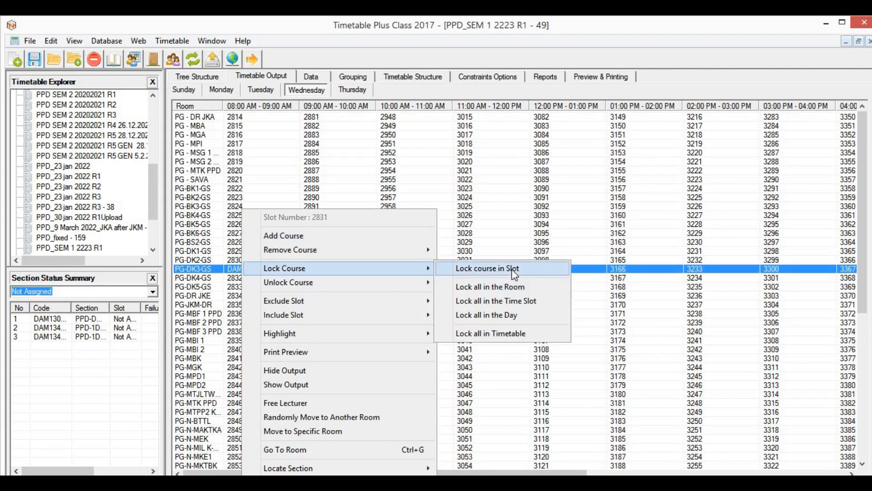
pyautogui.click(515, 271)
pyautogui.click(195, 367)
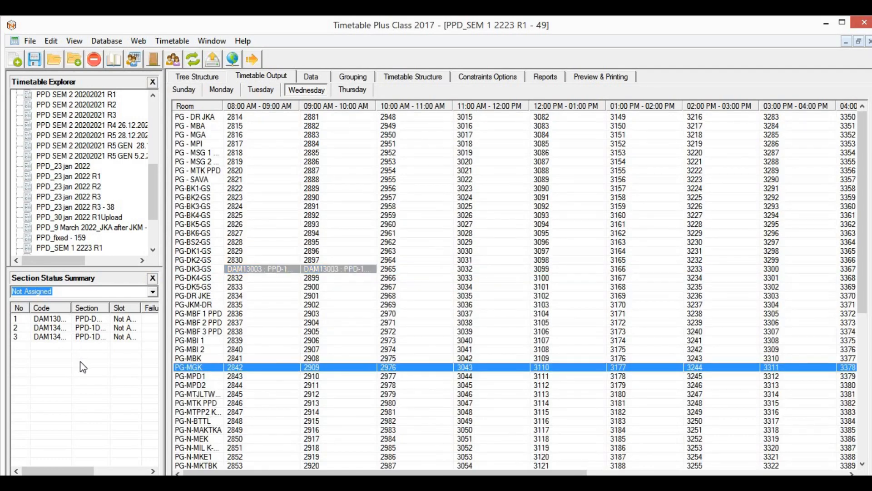
pyautogui.click(214, 78)
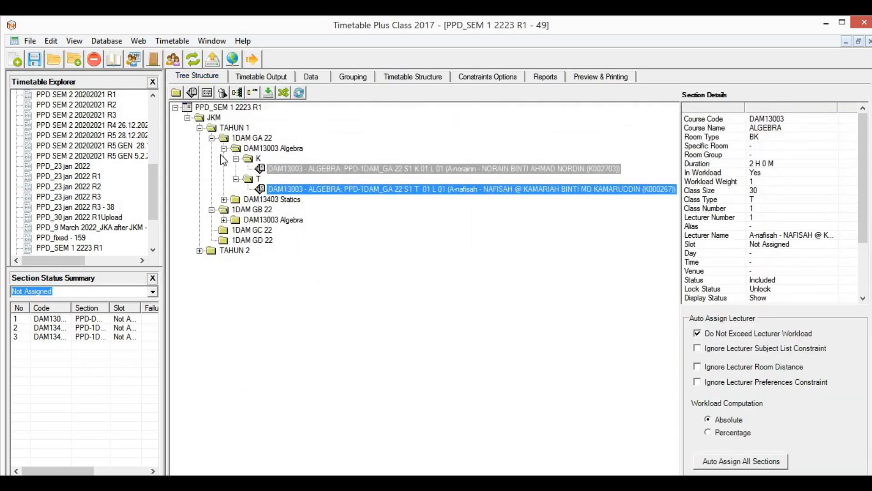
# Step: Collapse the TAHUN 1 group and return to the Wednesday timetable grid
pyautogui.click(200, 128)
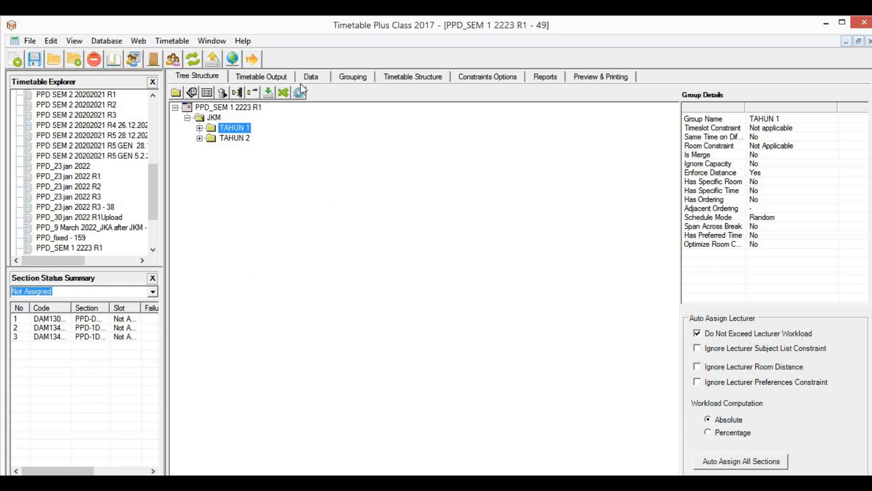
pyautogui.click(280, 77)
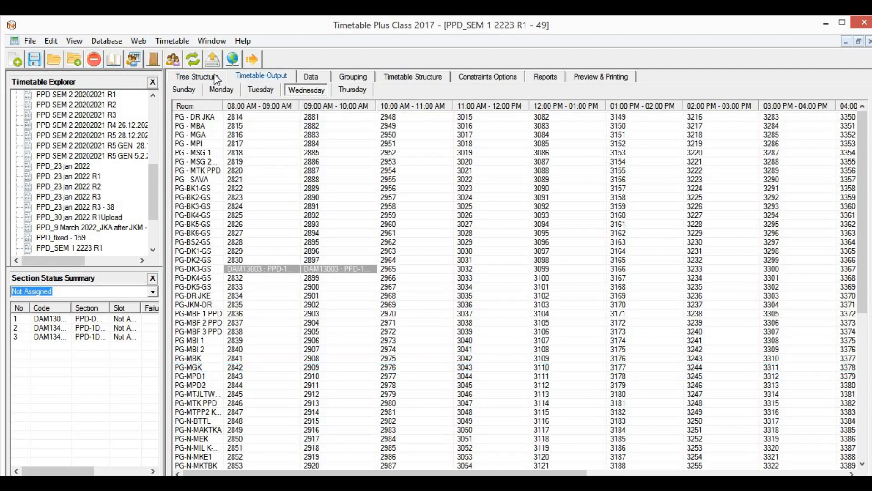
pyautogui.click(204, 76)
pyautogui.click(265, 77)
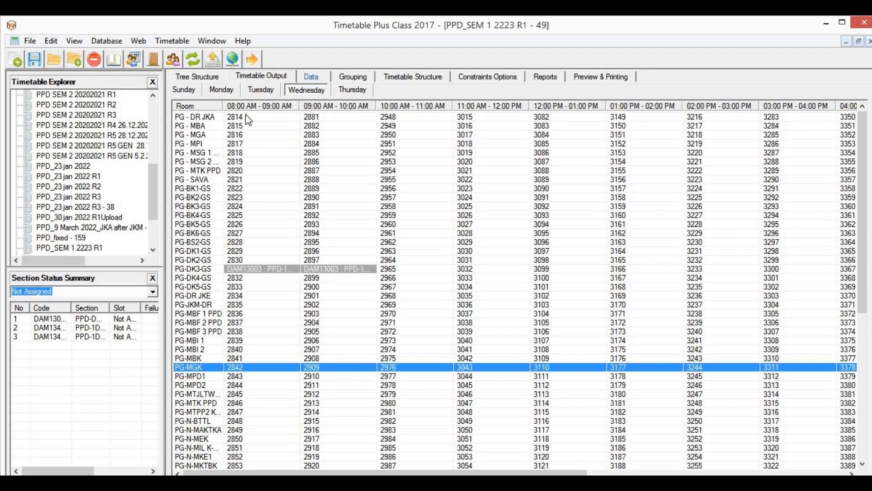
# Step: Review the Courses, Lecturers, Merge and Same Time lists, then go back to the course tree
pyautogui.click(309, 78)
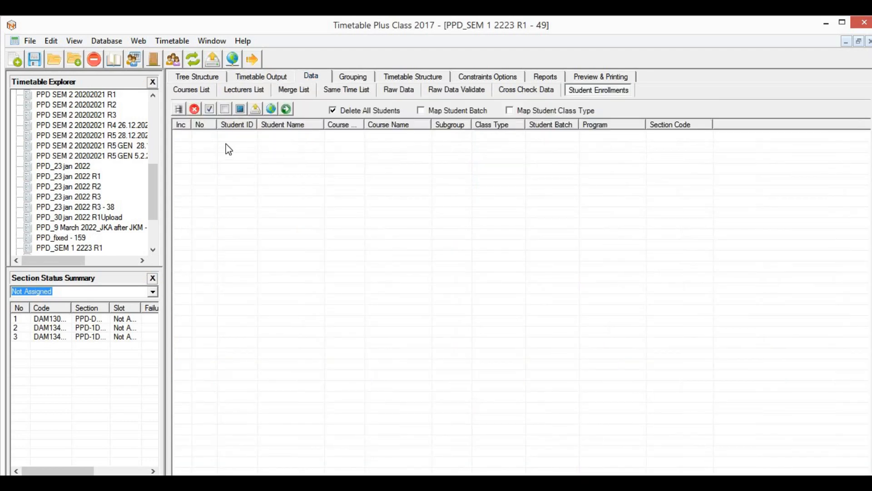
pyautogui.click(199, 90)
pyautogui.click(253, 95)
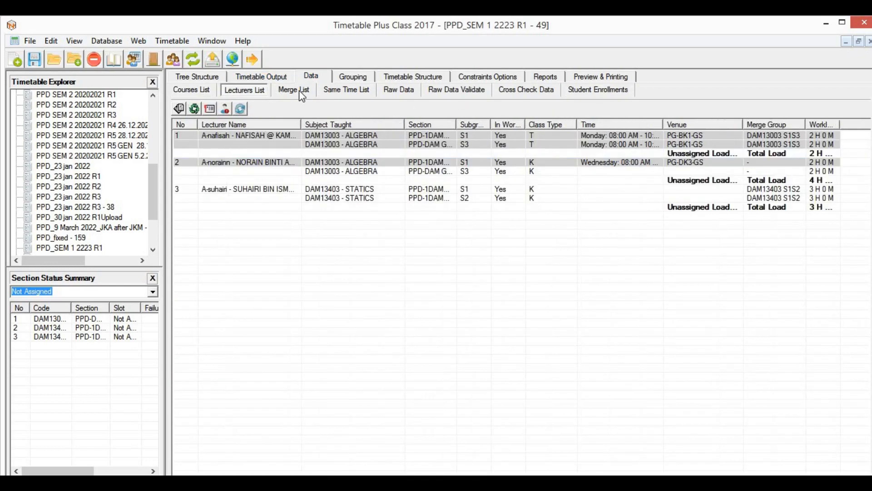
pyautogui.click(300, 91)
pyautogui.click(366, 93)
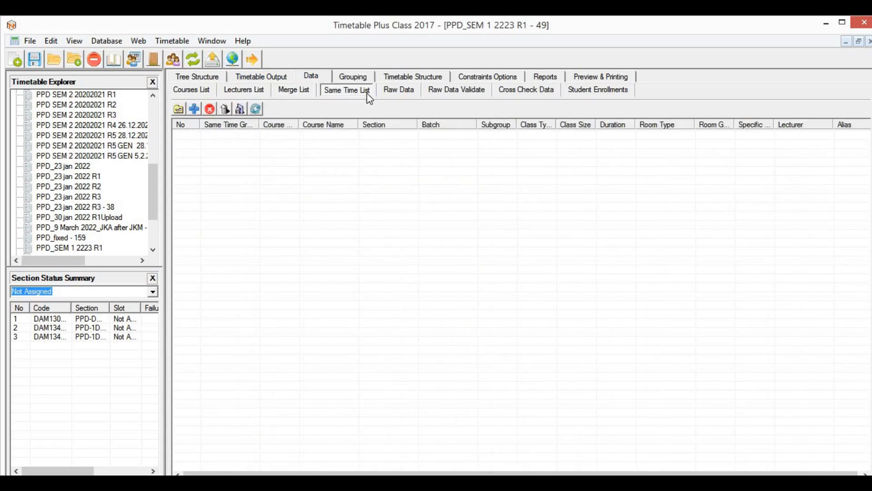
pyautogui.click(277, 75)
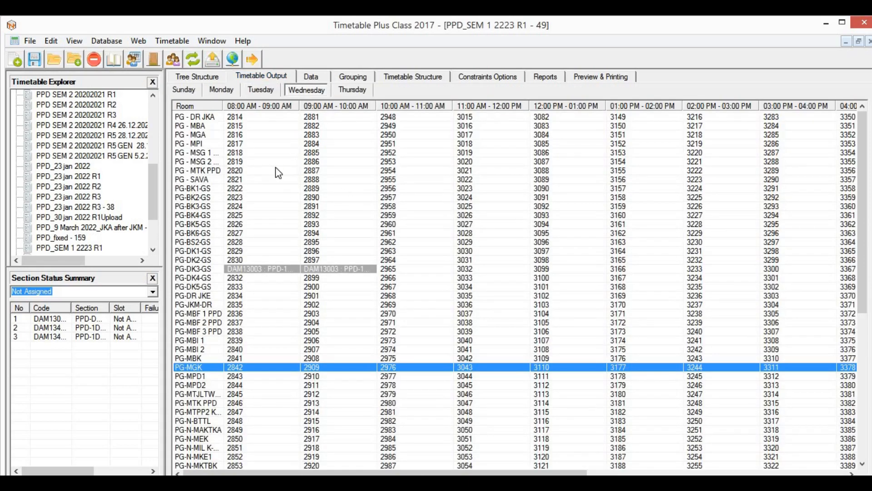
pyautogui.click(206, 78)
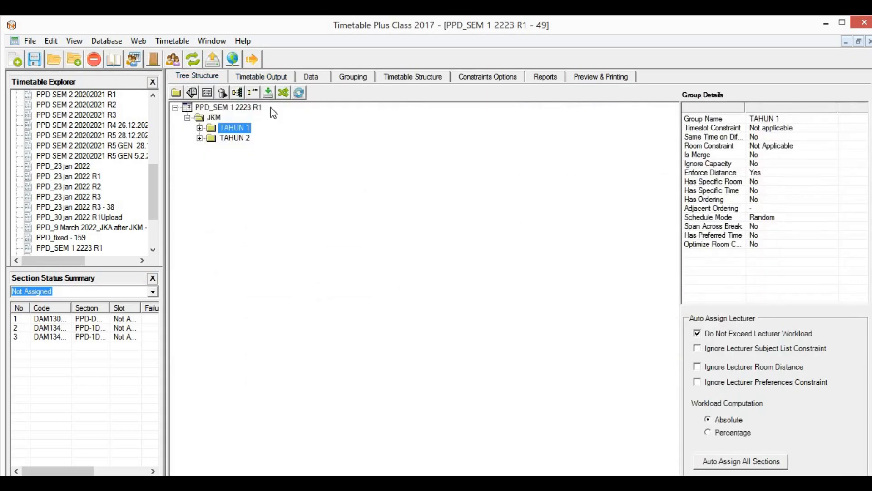